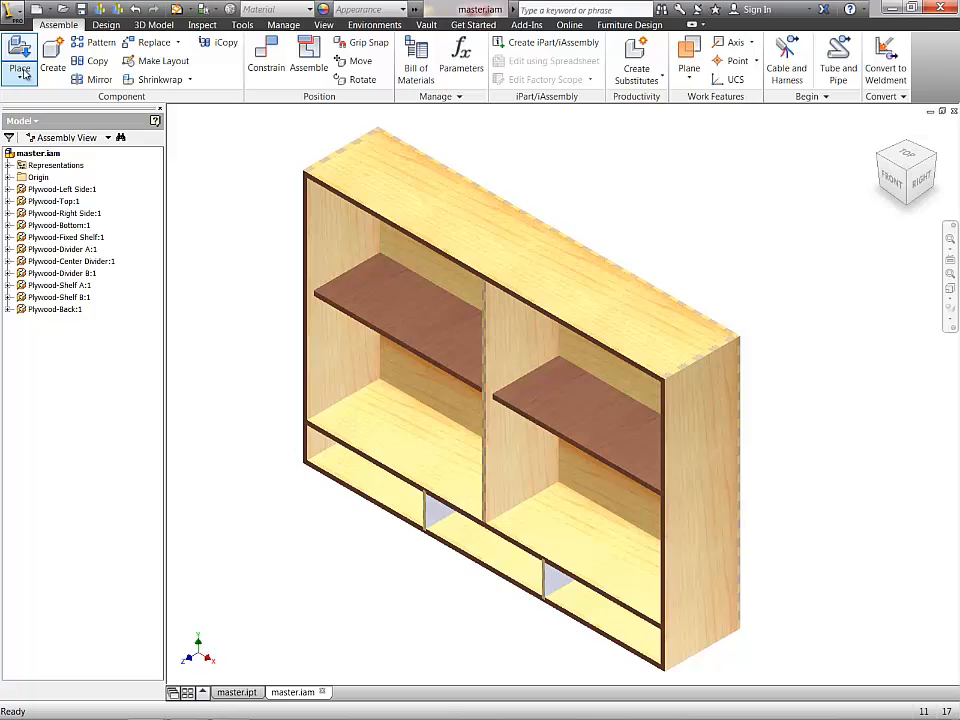
Step: Start placing Shelf support (pin type).iam from the 01 SHELF SUPPORT D05 folder under 09 SHELF SUPPORTS in the Woodworking library
{"action": "left_click", "coordinate": [24, 76]}
{"action": "left_click", "coordinate": [34, 103]}
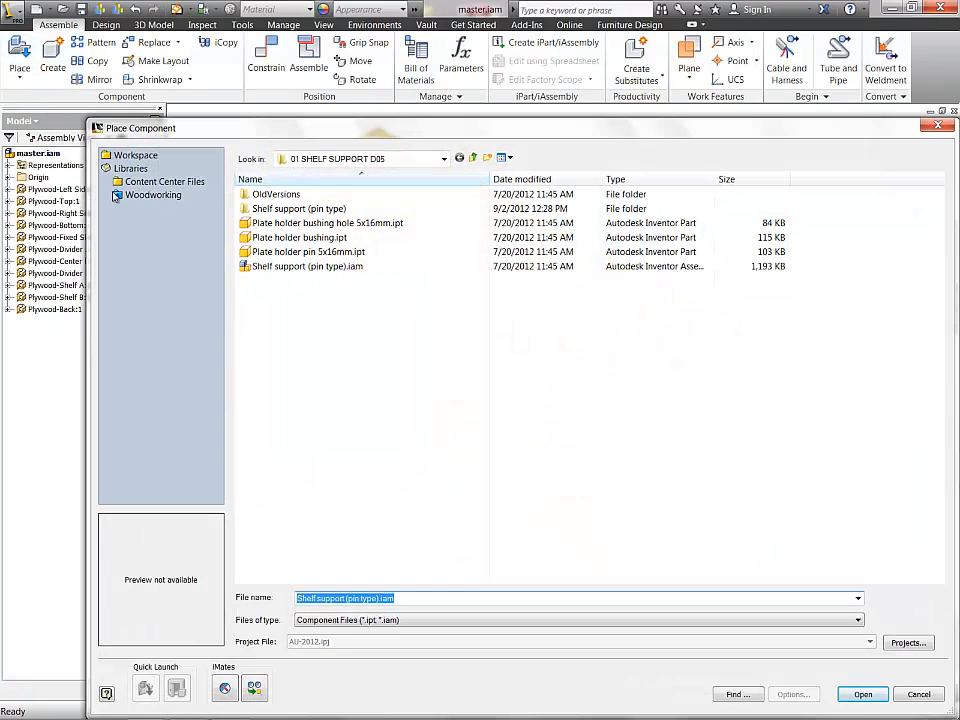
{"action": "left_click", "coordinate": [158, 196]}
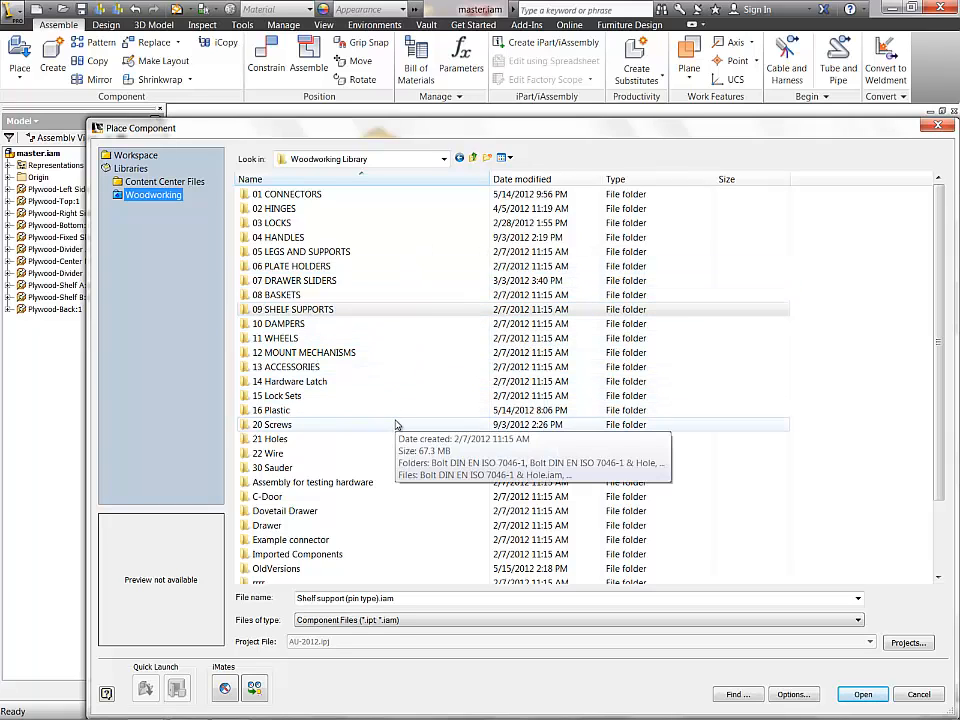
{"action": "double_click", "coordinate": [333, 312]}
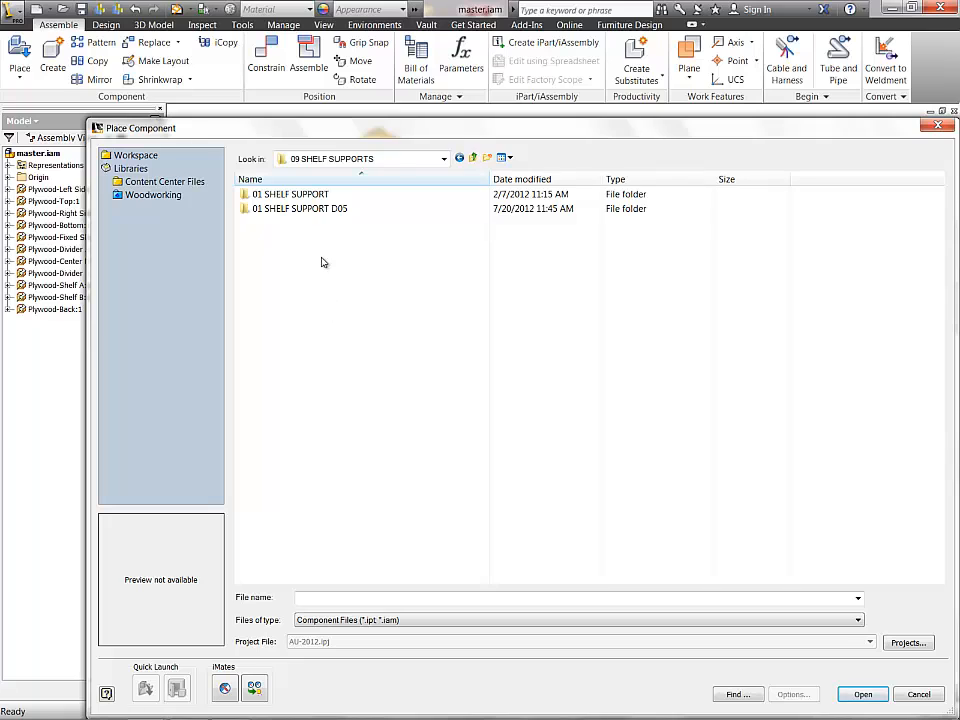
{"action": "double_click", "coordinate": [308, 210]}
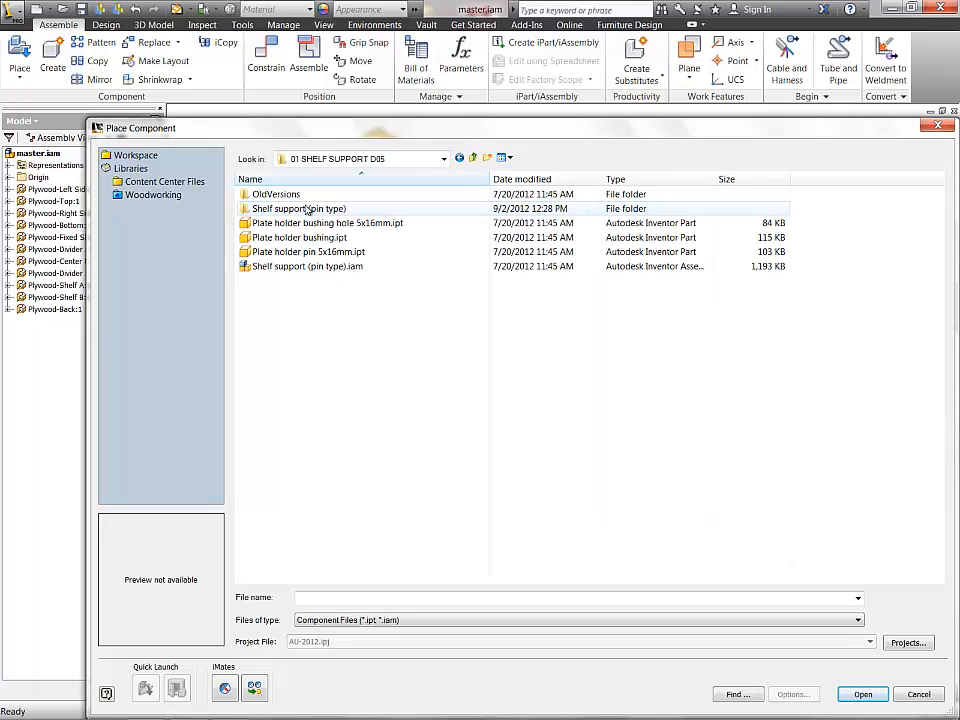
{"action": "double_click", "coordinate": [298, 268]}
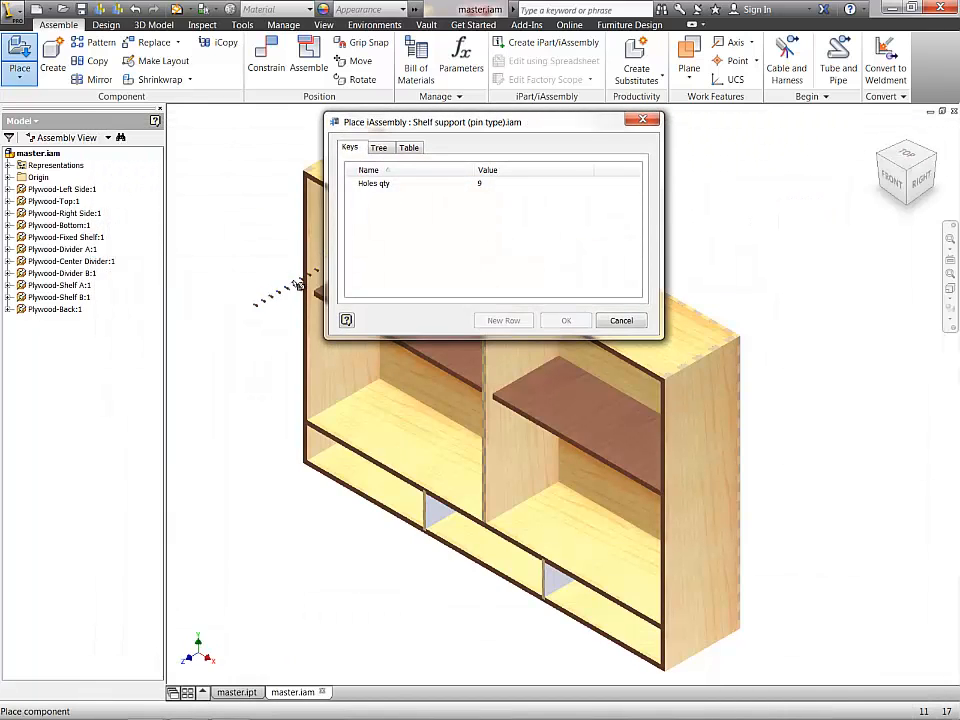
Step: Preview the pin-type shelf support with hole quantities of 5 and 1
{"action": "scroll", "coordinate": [300, 340], "scroll_direction": "up", "scroll_amount": 5}
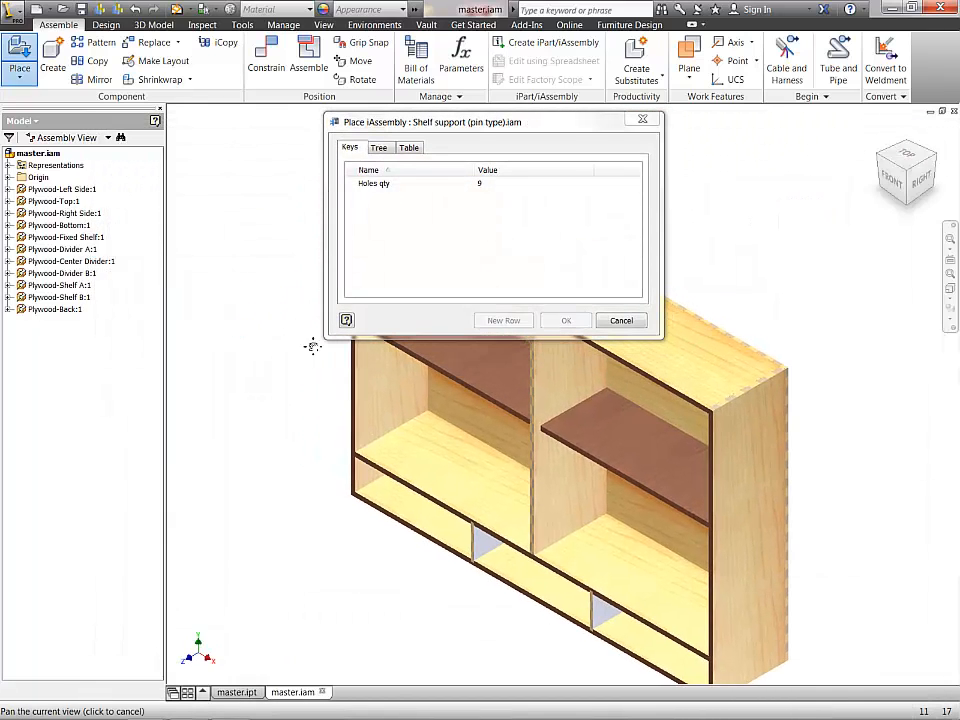
{"action": "scroll", "coordinate": [313, 368], "scroll_direction": "down", "scroll_amount": 4}
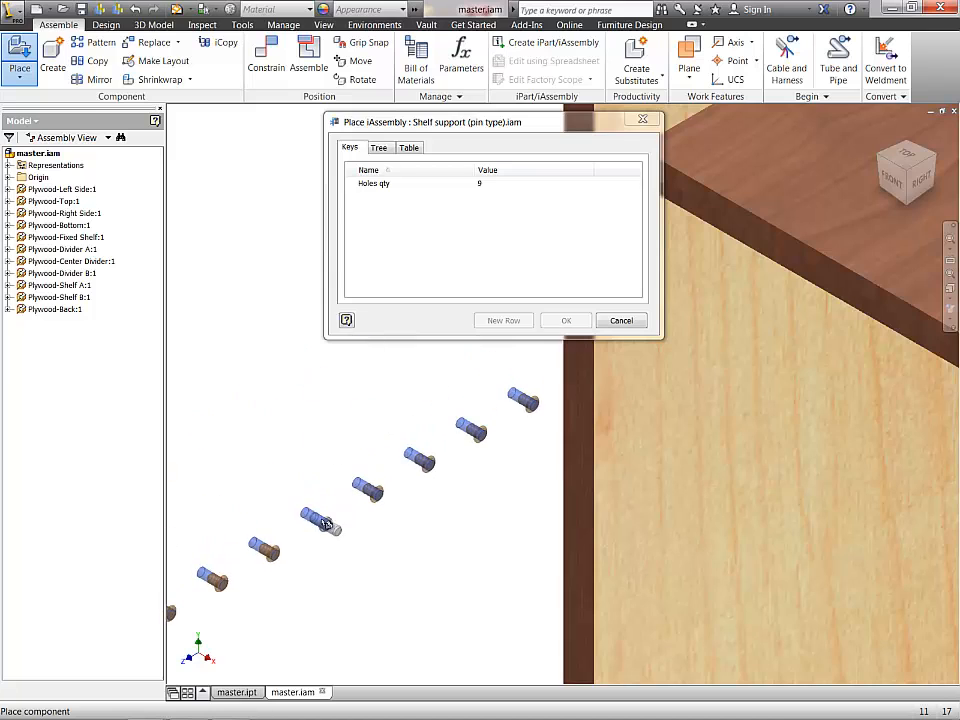
{"action": "middle_click_drag", "start_coordinate": [443, 443], "coordinate": [436, 476]}
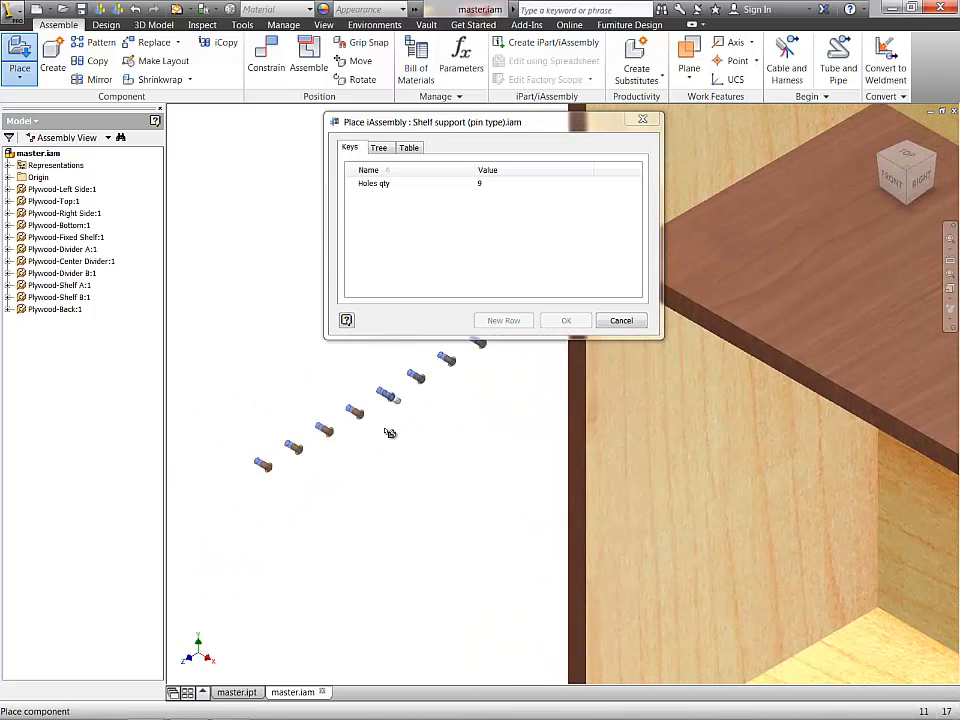
{"action": "left_click", "coordinate": [481, 187]}
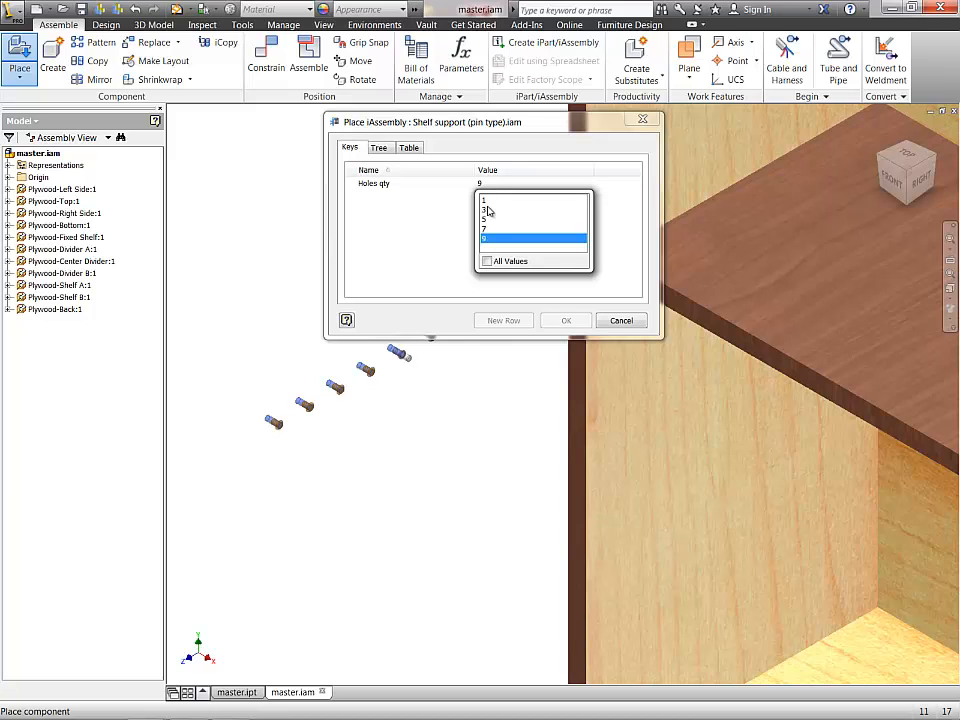
{"action": "left_click", "coordinate": [486, 219]}
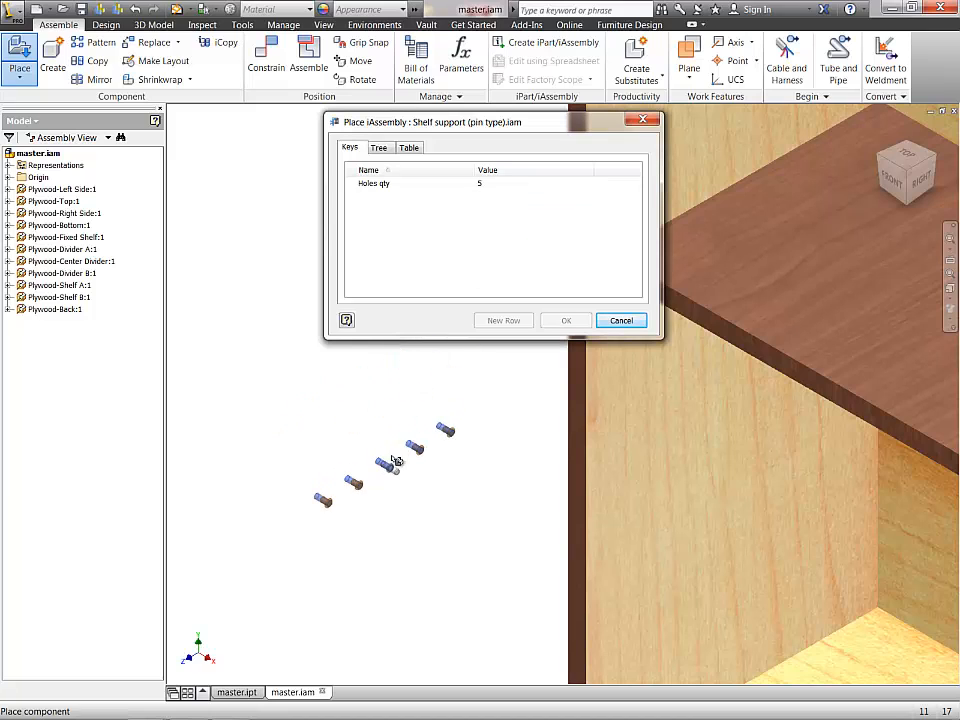
{"action": "left_click", "coordinate": [481, 186]}
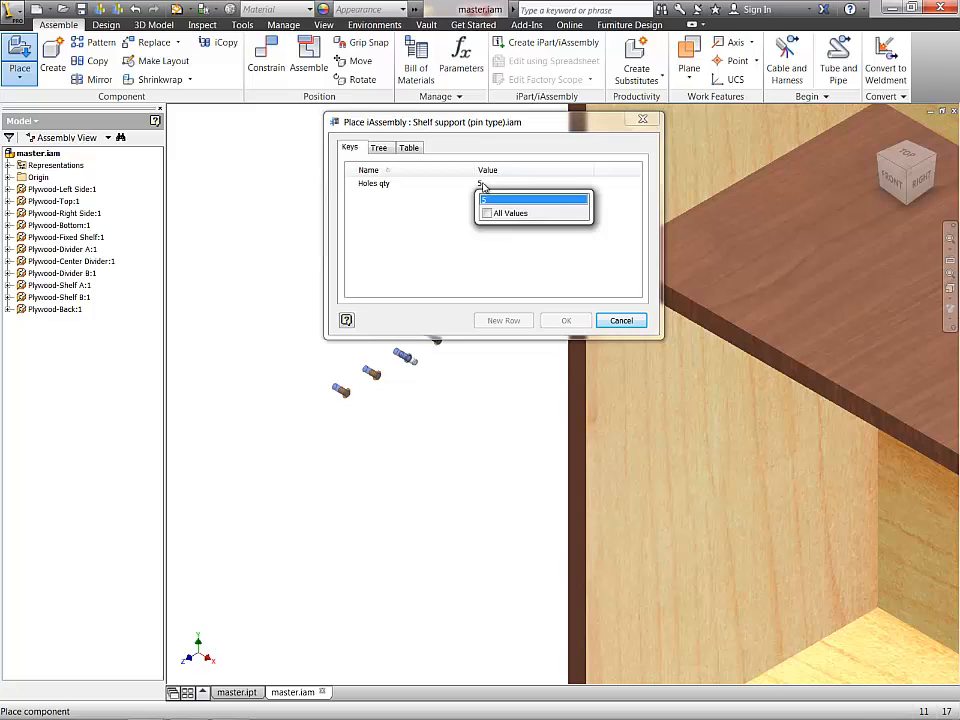
{"action": "left_click", "coordinate": [486, 213]}
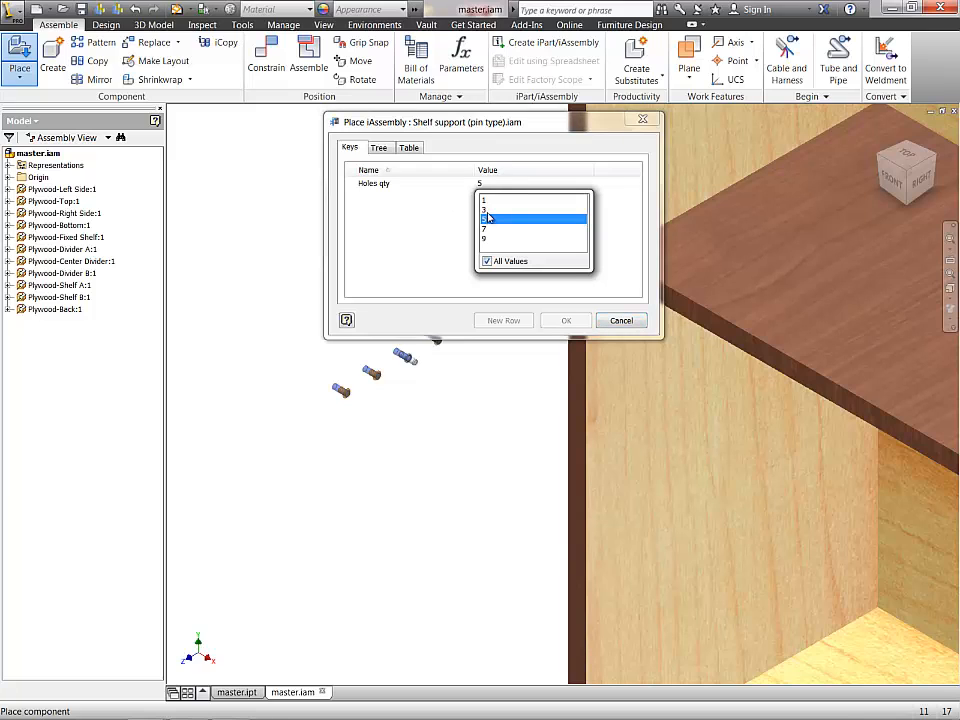
{"action": "left_click", "coordinate": [484, 201]}
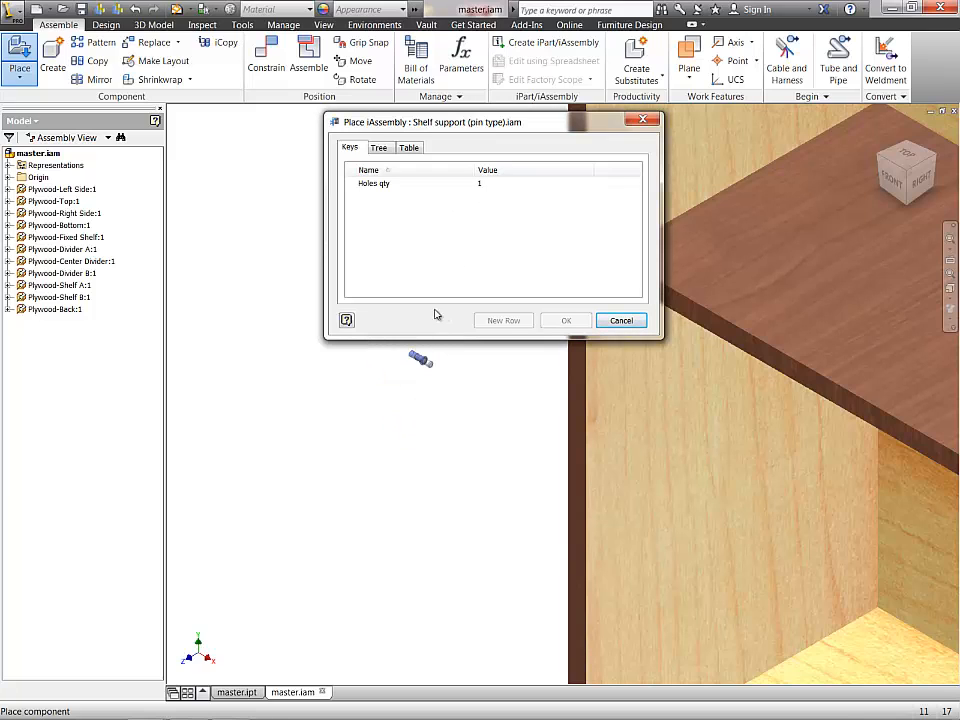
Step: Set the shelf support's Holes qty to 9 and place one instance in the empty space beside the cabinet's left side
{"action": "left_click", "coordinate": [481, 186]}
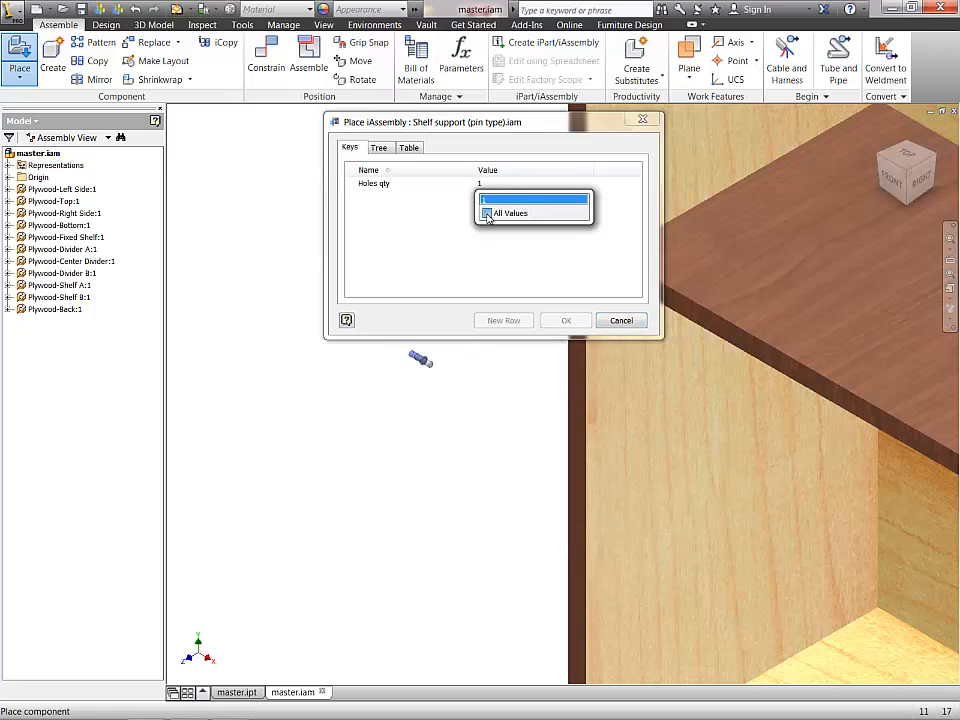
{"action": "left_click", "coordinate": [487, 213]}
{"action": "left_click", "coordinate": [485, 241]}
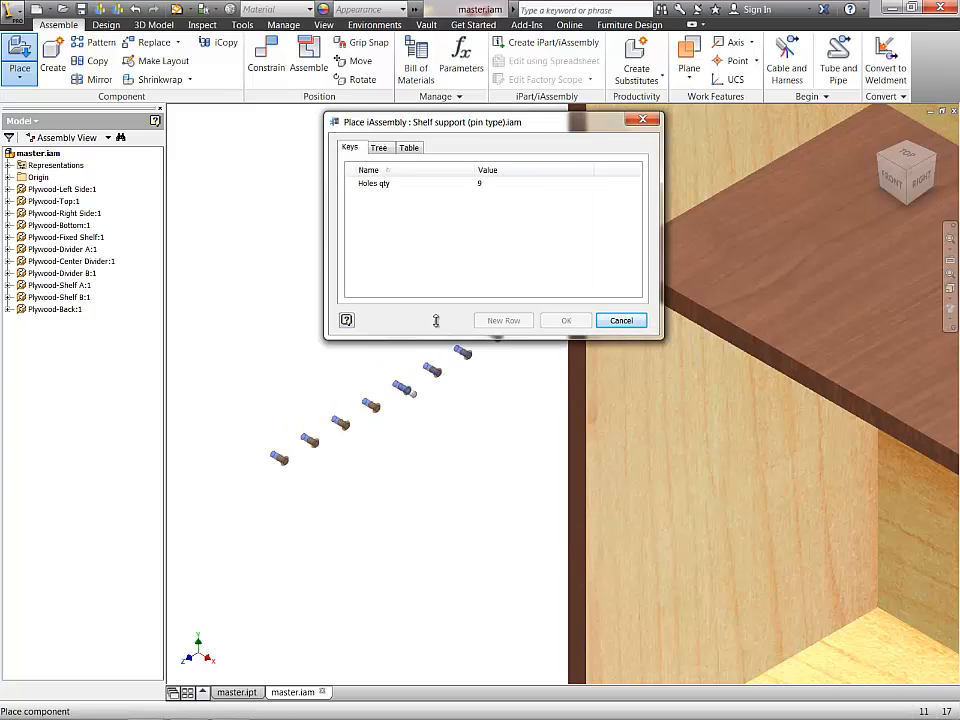
{"action": "left_click", "coordinate": [390, 448]}
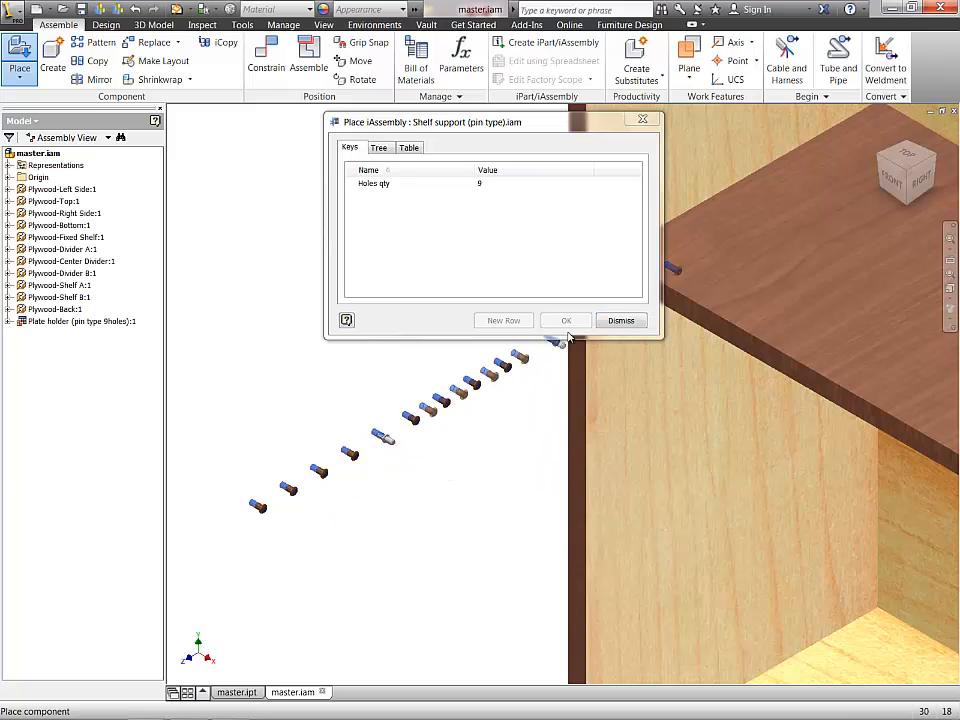
{"action": "left_click", "coordinate": [617, 321]}
Step: Examine the placed row of shelf-support bushings and its centre pin close up, and compare its location with the whole cabinet
{"action": "scroll", "coordinate": [480, 400], "scroll_direction": "down", "scroll_amount": 3}
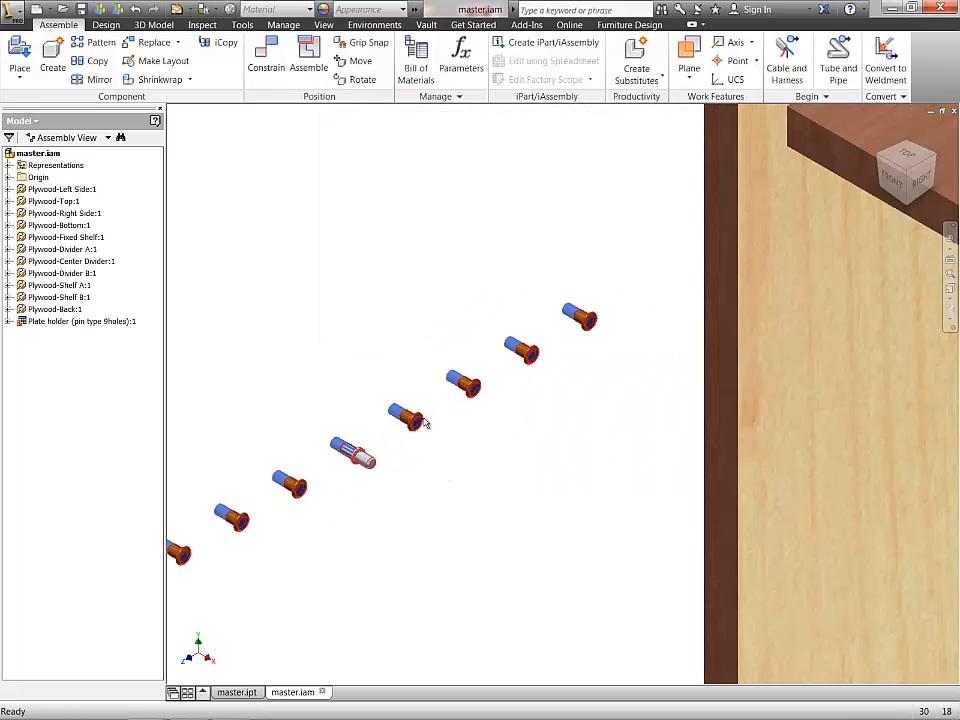
{"action": "middle_click_drag", "start_coordinate": [425, 412], "coordinate": [548, 340]}
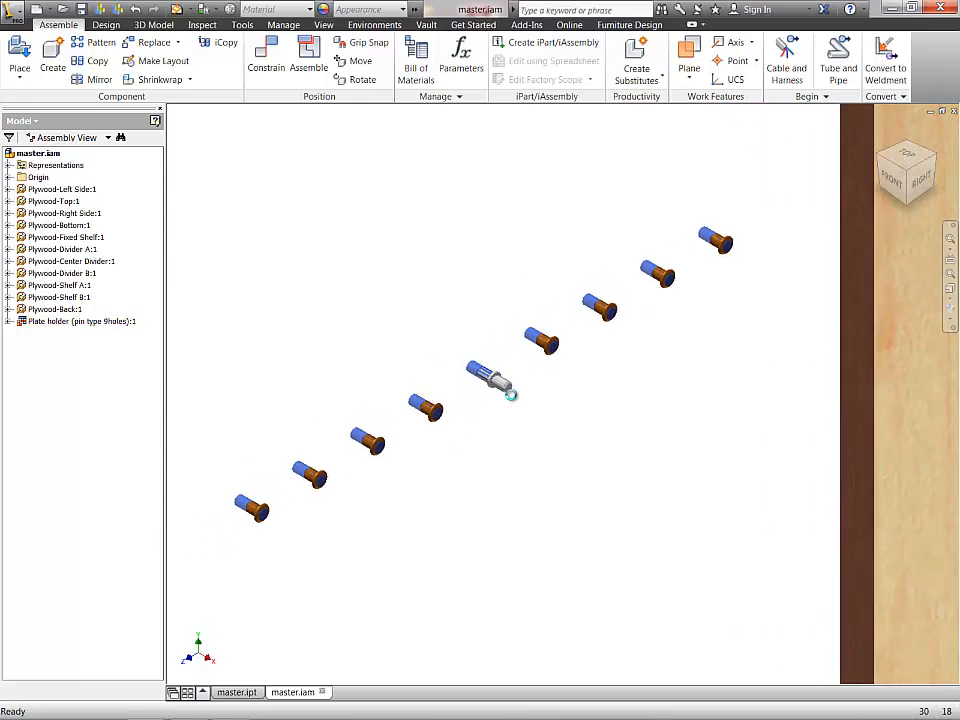
{"action": "scroll", "coordinate": [510, 395], "scroll_direction": "down", "scroll_amount": 3}
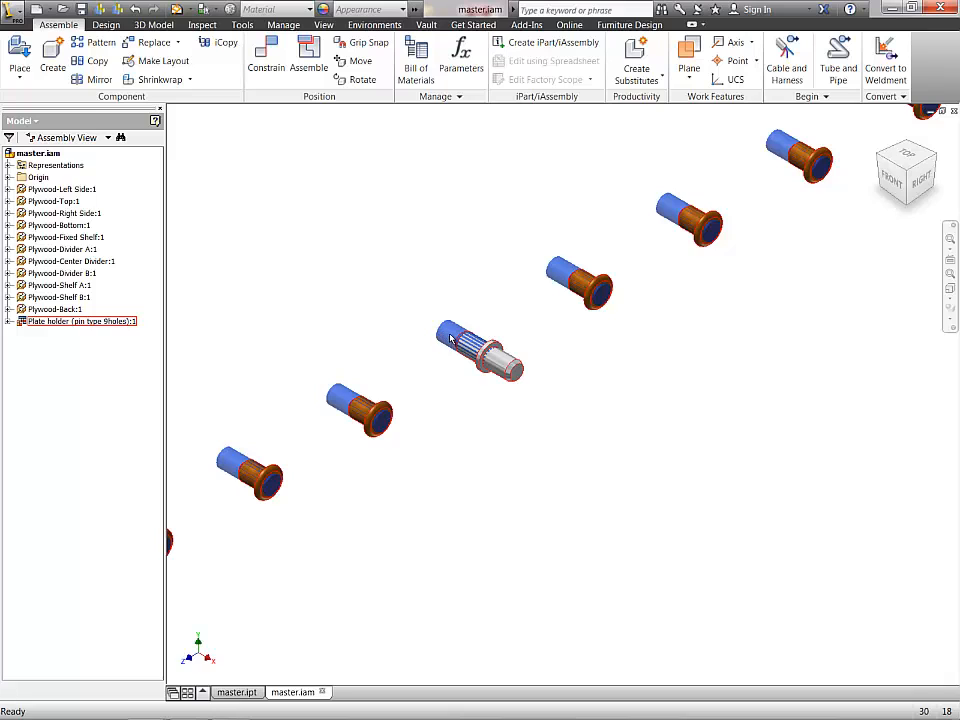
{"action": "left_click", "coordinate": [447, 328]}
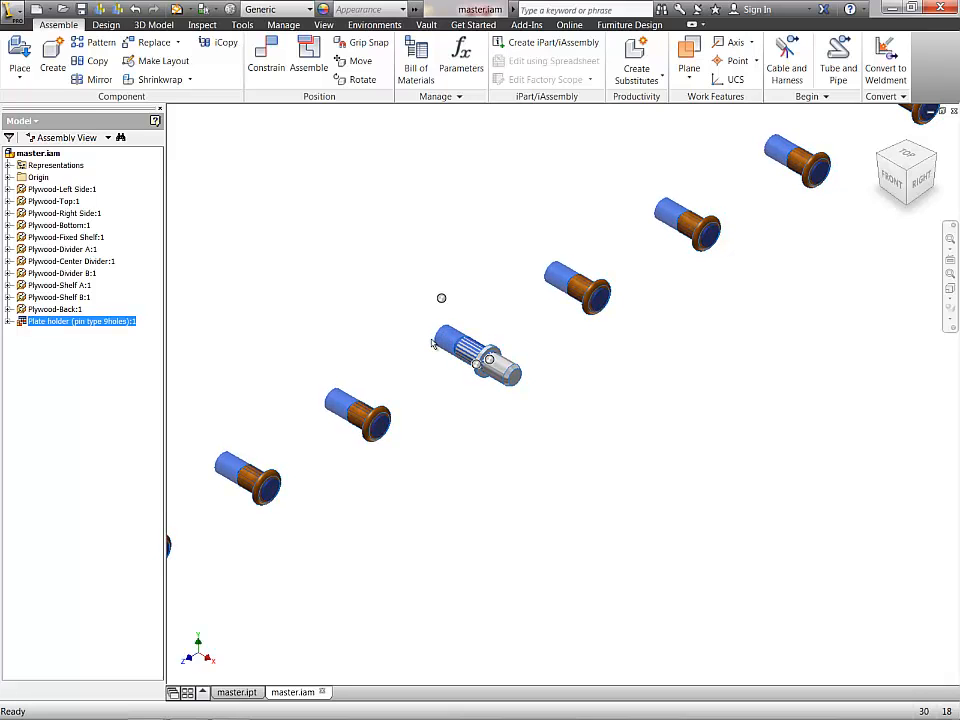
{"action": "left_click", "coordinate": [424, 347]}
{"action": "scroll", "coordinate": [528, 359], "scroll_direction": "down", "scroll_amount": 8}
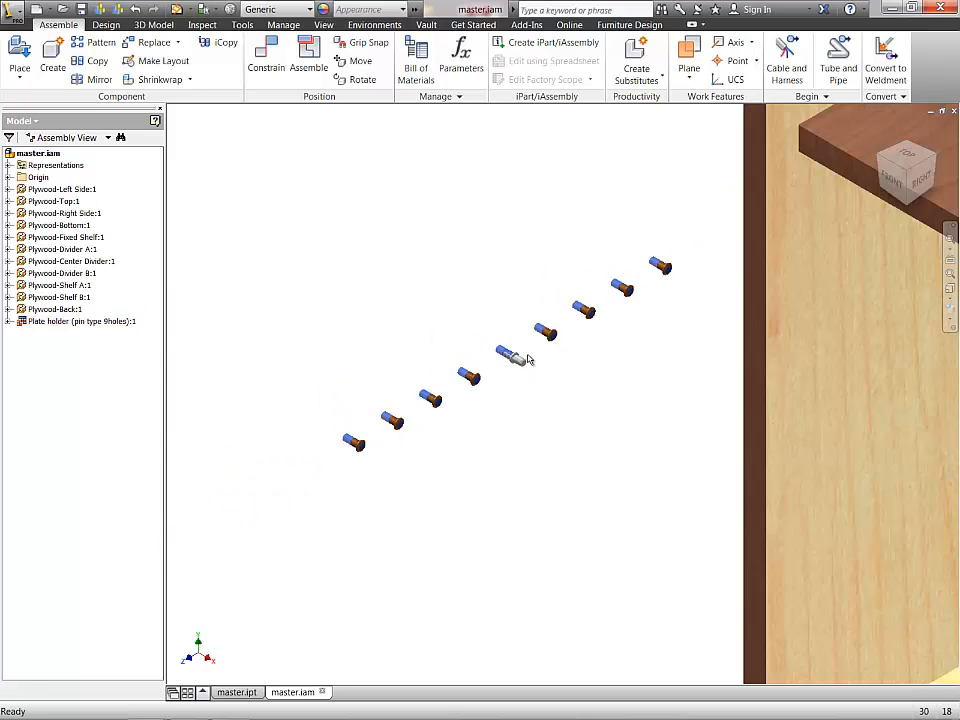
{"action": "scroll", "coordinate": [528, 359], "scroll_direction": "down", "scroll_amount": 3}
{"action": "key", "text": "F2"}
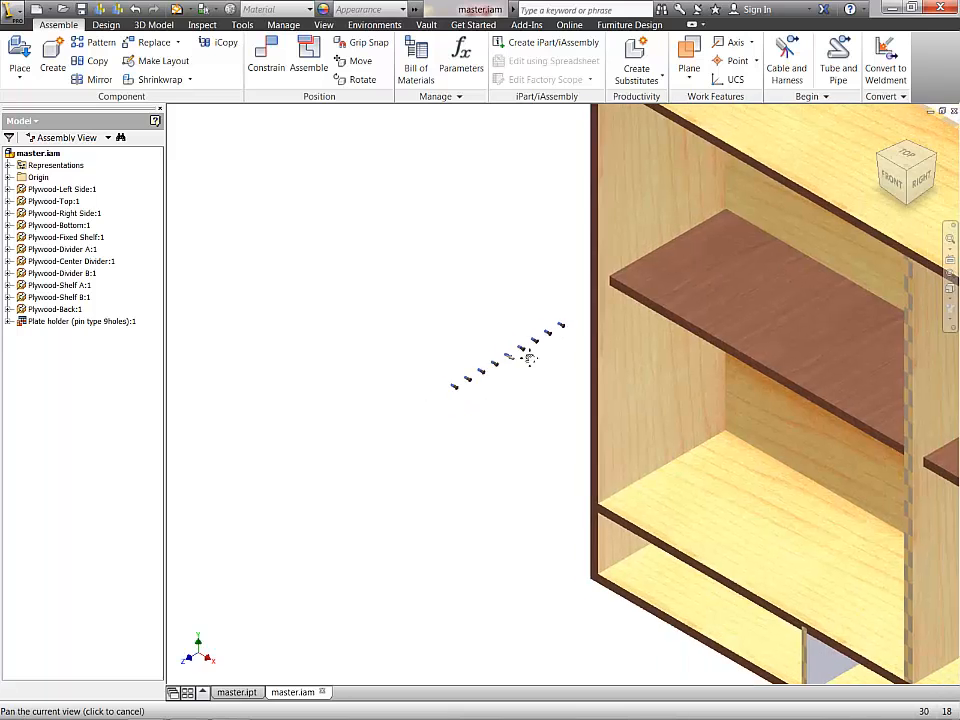
{"action": "left_click_drag", "start_coordinate": [527, 358], "coordinate": [296, 341]}
{"action": "scroll", "coordinate": [330, 348], "scroll_direction": "down", "scroll_amount": 5}
{"action": "key", "text": "F2"}
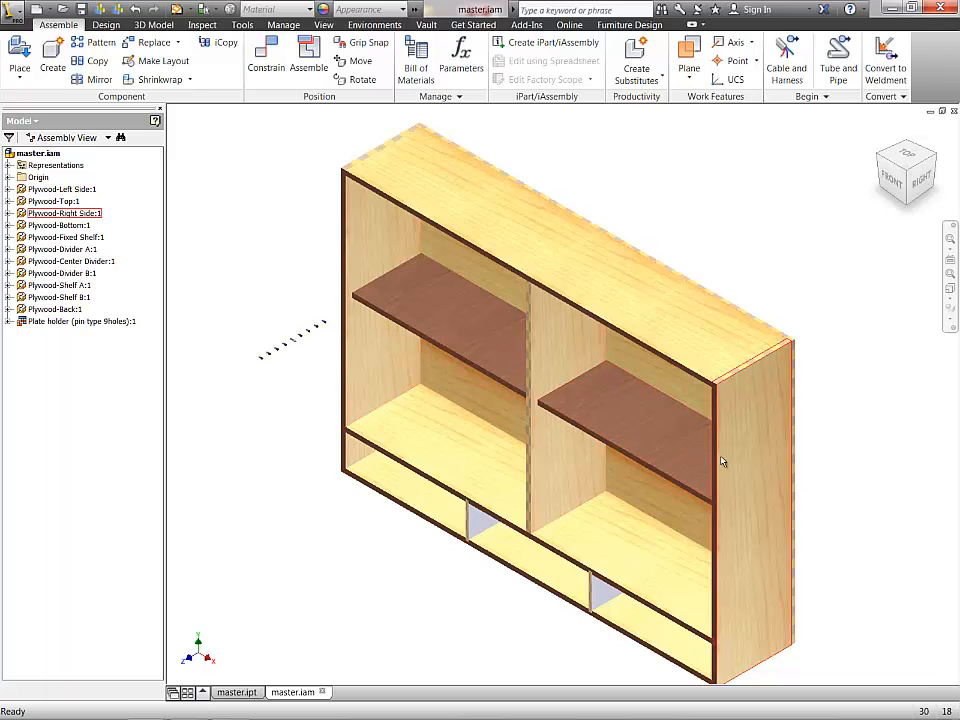
{"action": "mouse_move", "coordinate": [730, 462]}
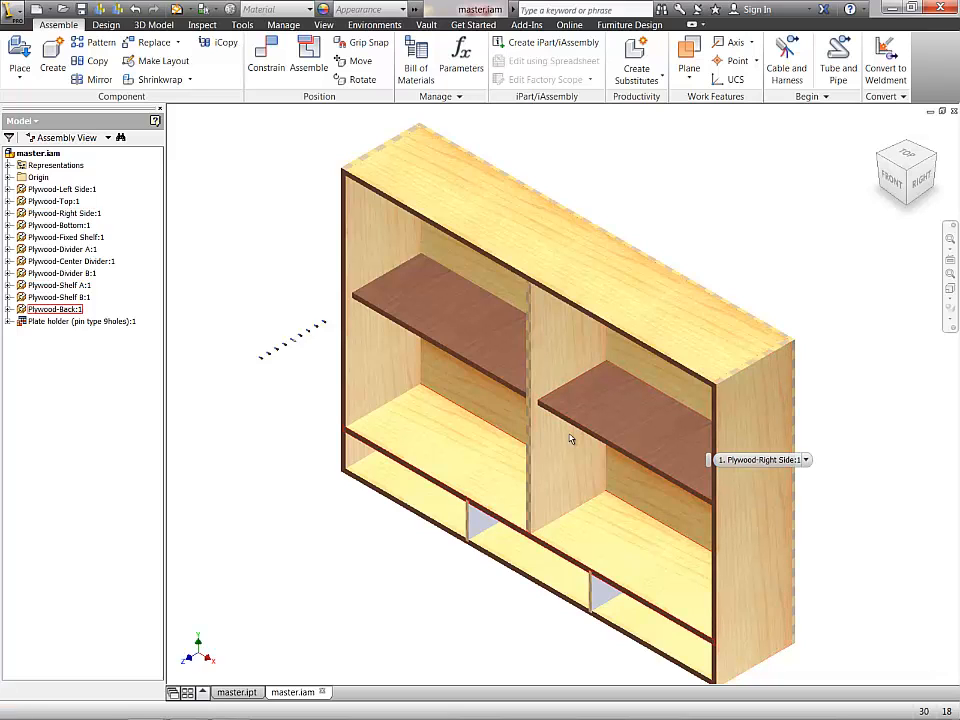
Step: Create a work plane offset -2 in from the front edge face of the cabinet's left side panel
{"action": "middle_click_drag", "start_coordinate": [403, 429], "coordinate": [414, 469]}
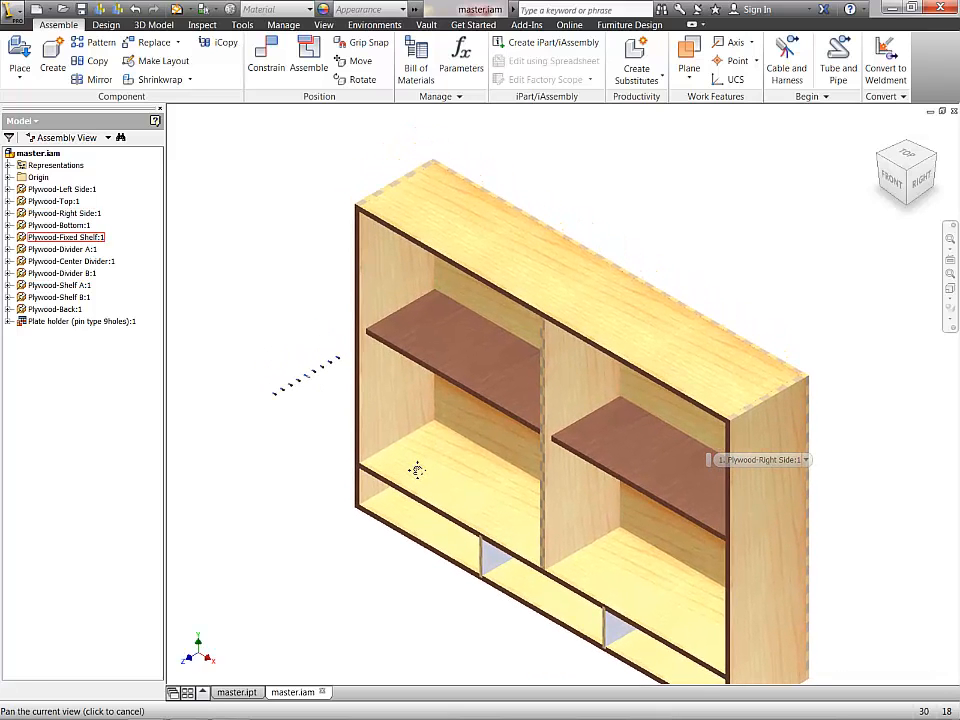
{"action": "left_click", "coordinate": [689, 60]}
{"action": "scroll", "coordinate": [362, 178], "scroll_direction": "up", "scroll_amount": 3}
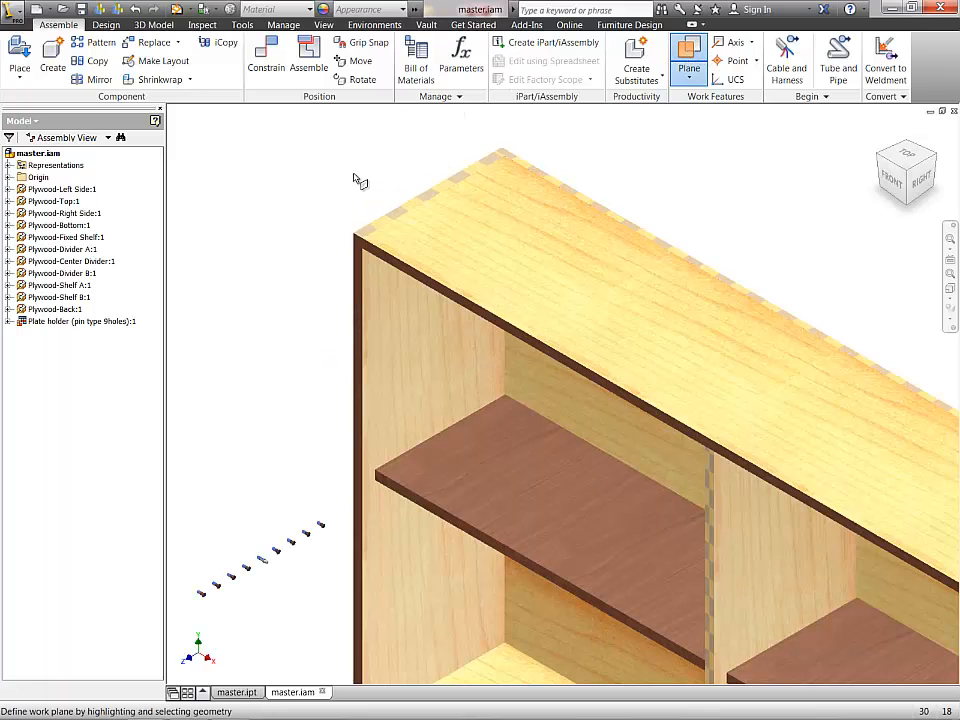
{"action": "left_click_drag", "start_coordinate": [358, 260], "coordinate": [393, 500]}
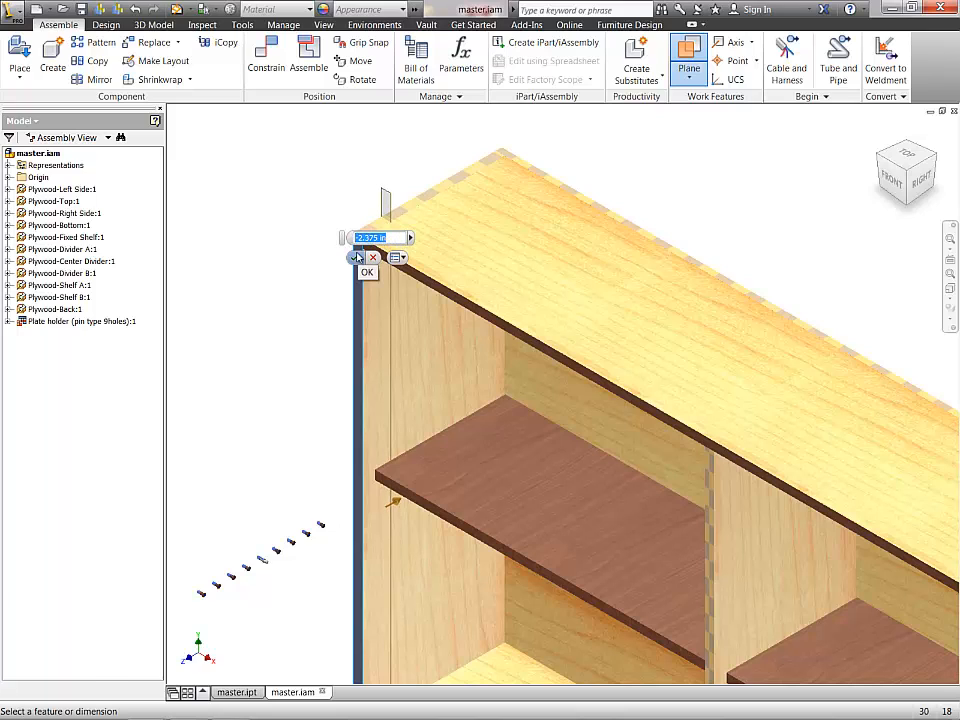
{"action": "key", "text": "BackSpace"}
{"action": "type", "text": "-2"}
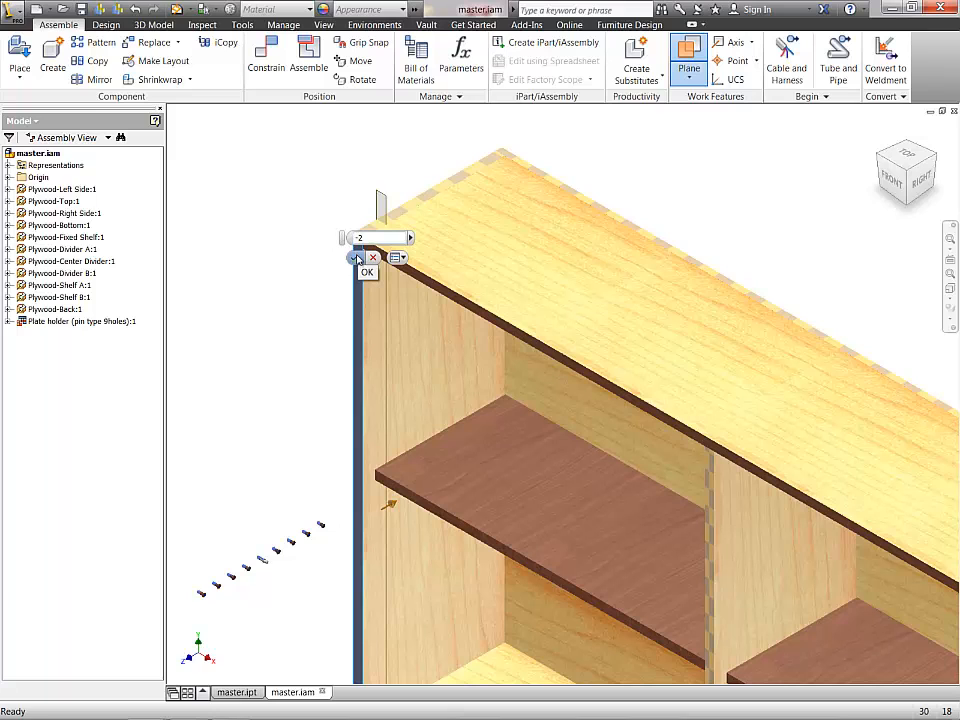
{"action": "left_click", "coordinate": [355, 259]}
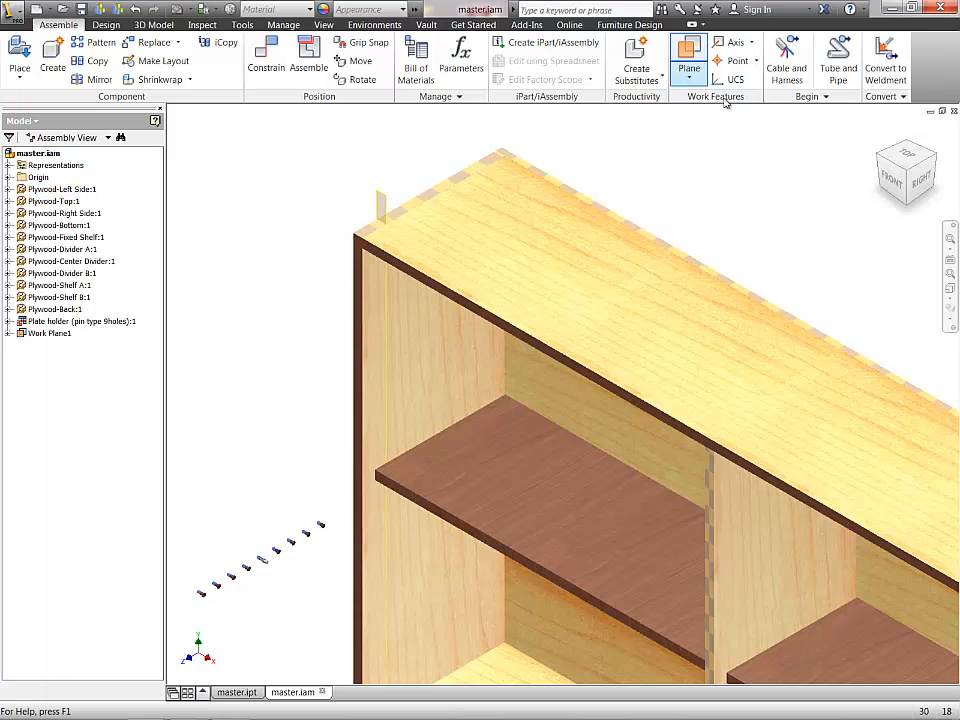
Step: Create a second work plane offset 2 in from the cabinet back panel's front face
{"action": "left_click", "coordinate": [689, 52]}
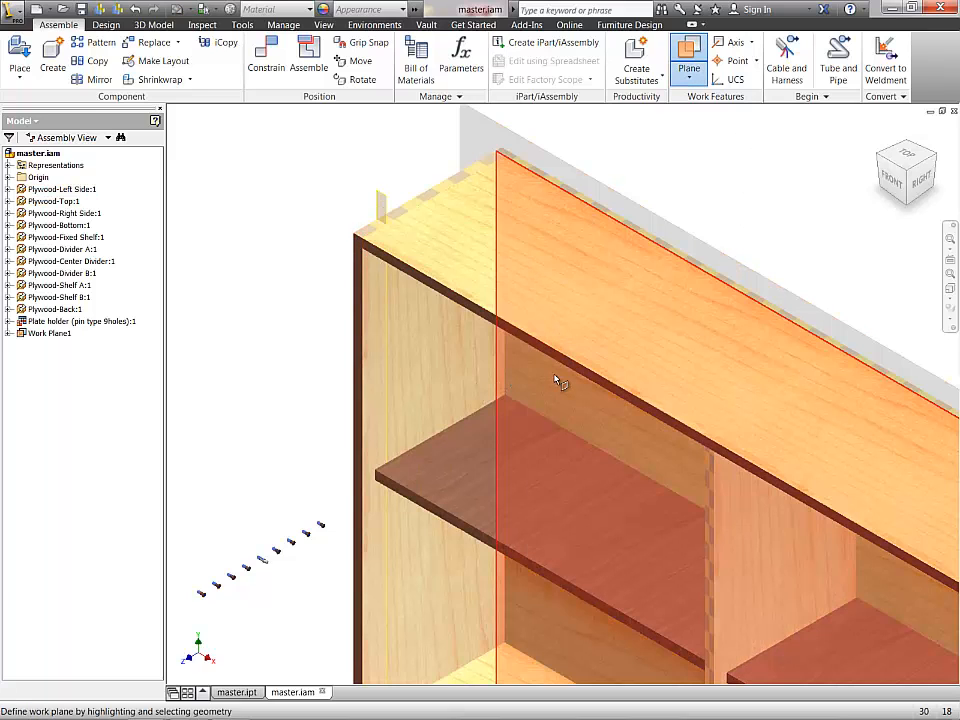
{"action": "left_click", "coordinate": [556, 383]}
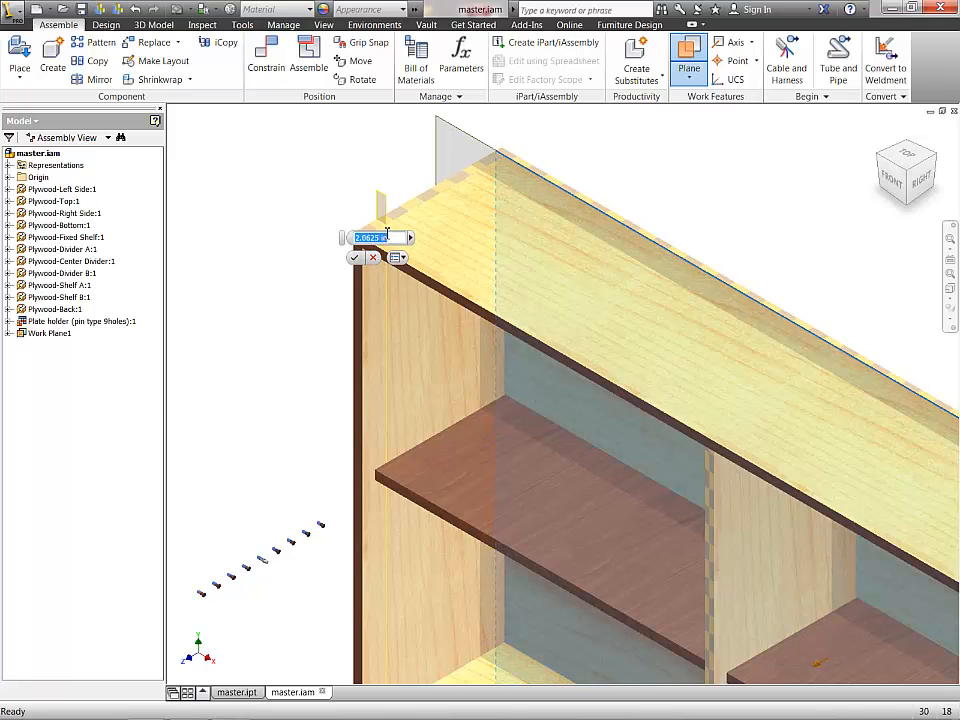
{"action": "type", "text": "22"}
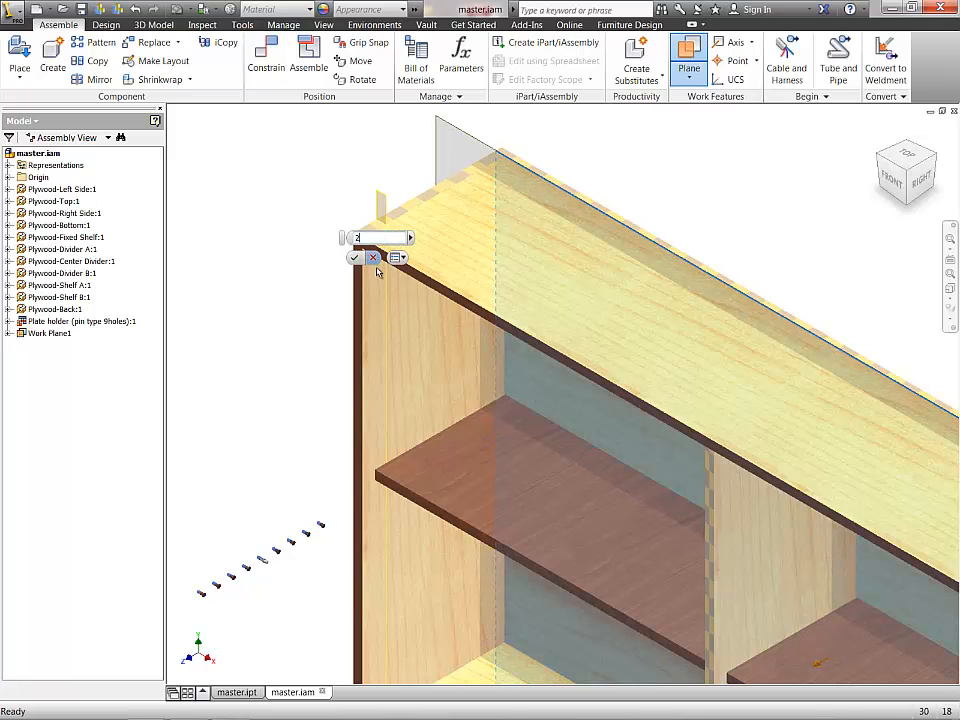
{"action": "left_click", "coordinate": [354, 258]}
{"action": "scroll", "coordinate": [266, 307], "scroll_direction": "down", "scroll_amount": 3}
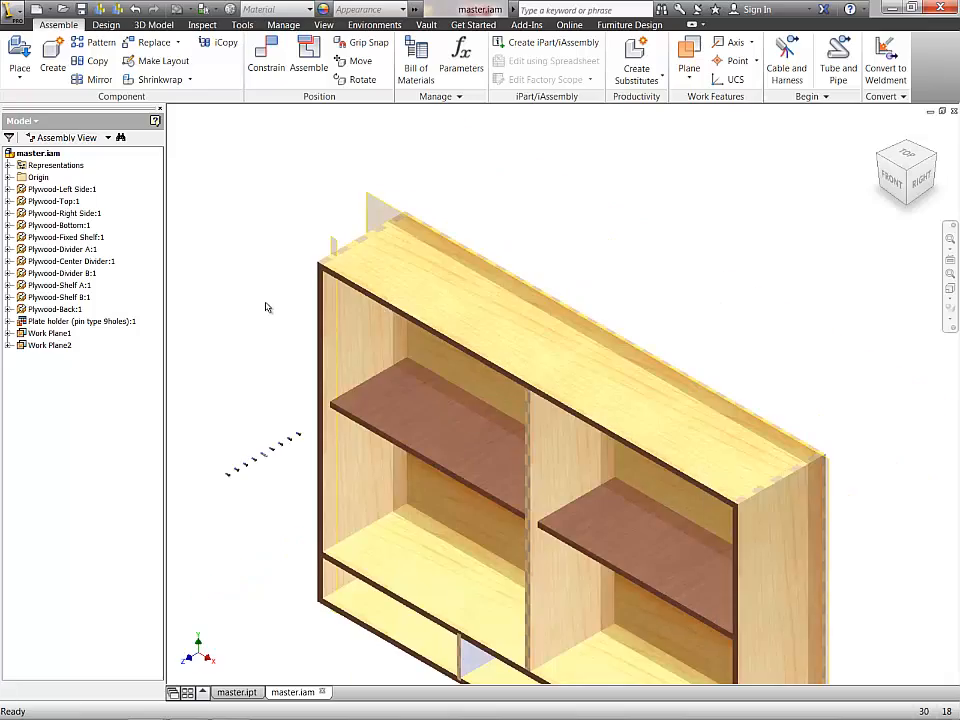
{"action": "middle_click_drag", "start_coordinate": [266, 307], "coordinate": [270, 290]}
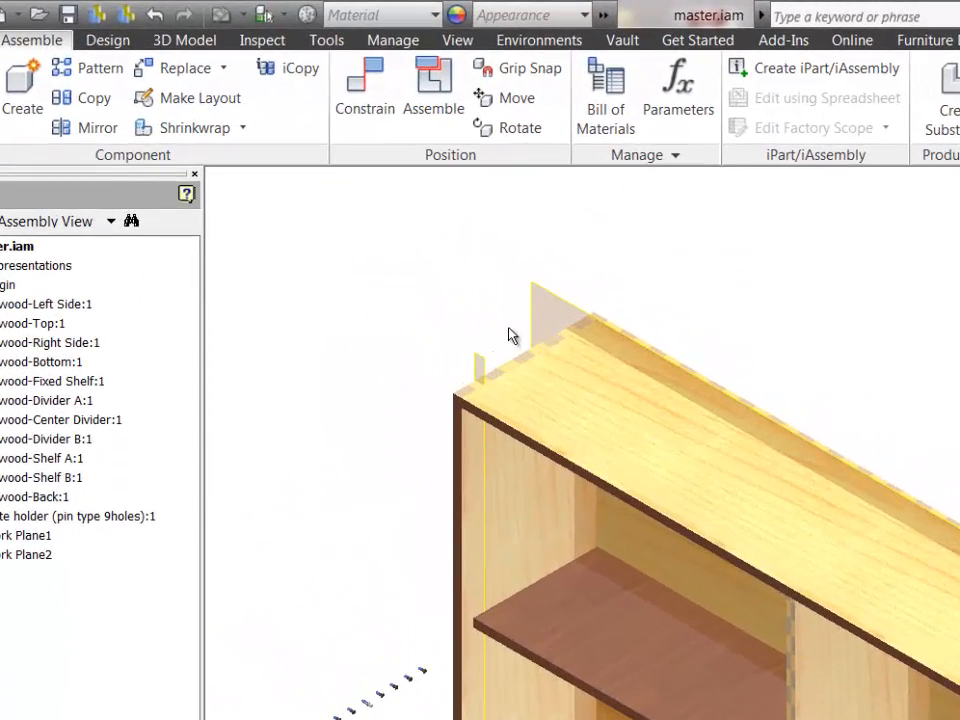
{"action": "scroll", "coordinate": [366, 702], "scroll_direction": "down", "scroll_amount": 5}
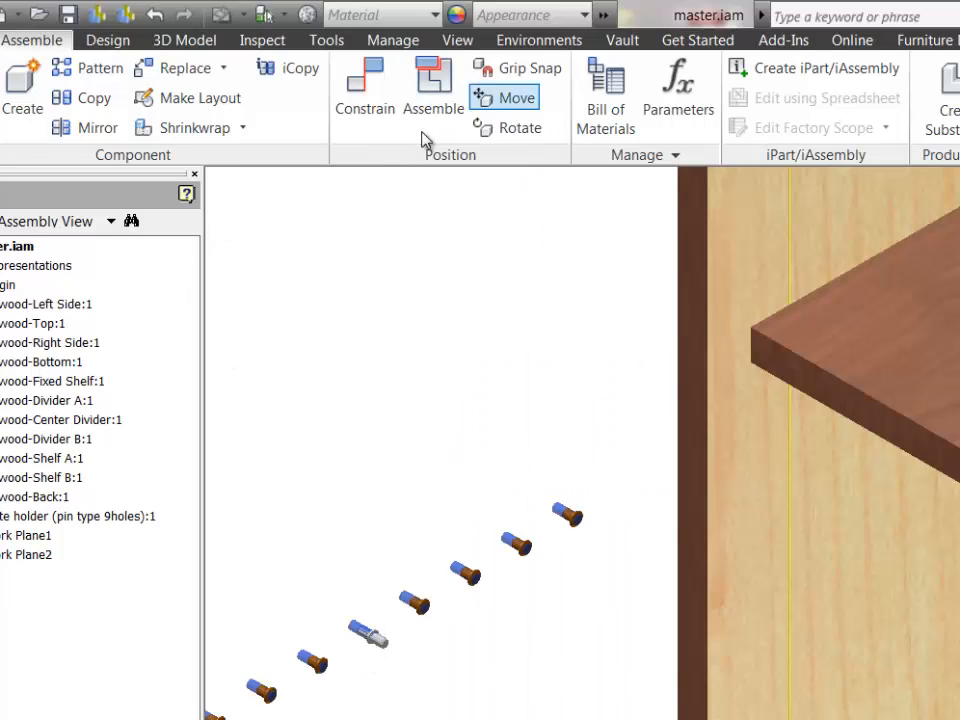
Step: Start attaching hardware in multiple mode and choose the loose nine-hole pin-type plate holder as the component
{"action": "left_click", "coordinate": [925, 40]}
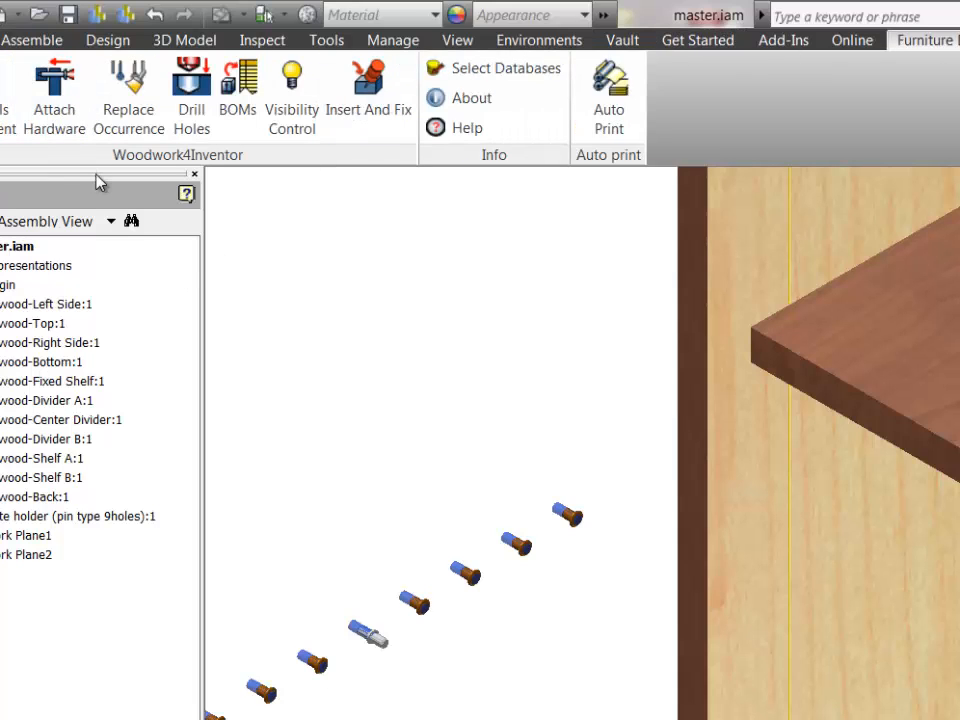
{"action": "left_click", "coordinate": [63, 100]}
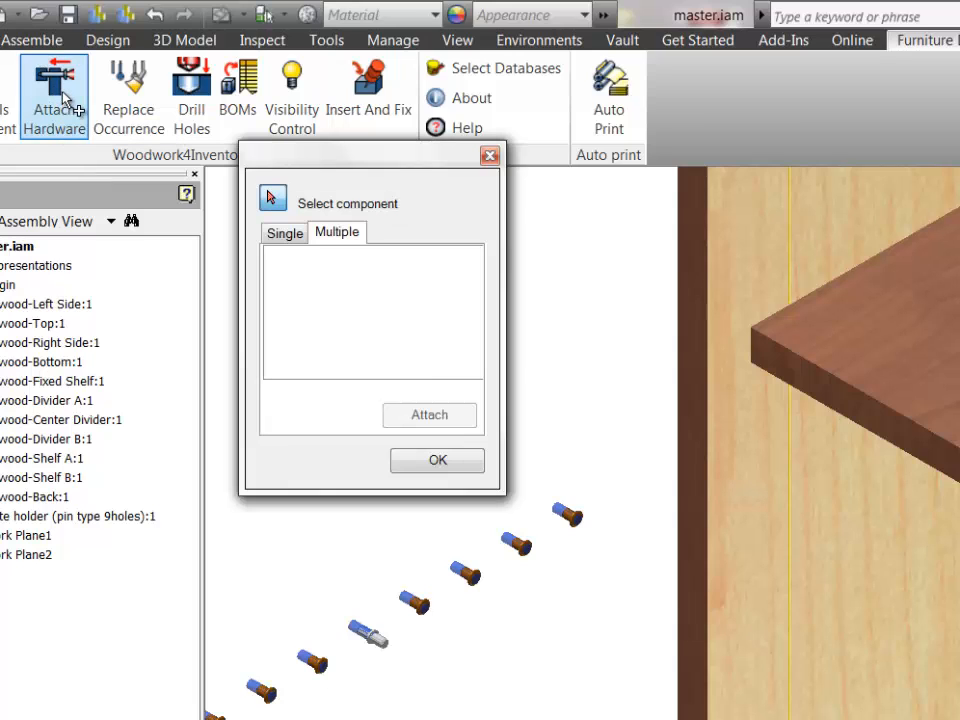
{"action": "left_click", "coordinate": [285, 237]}
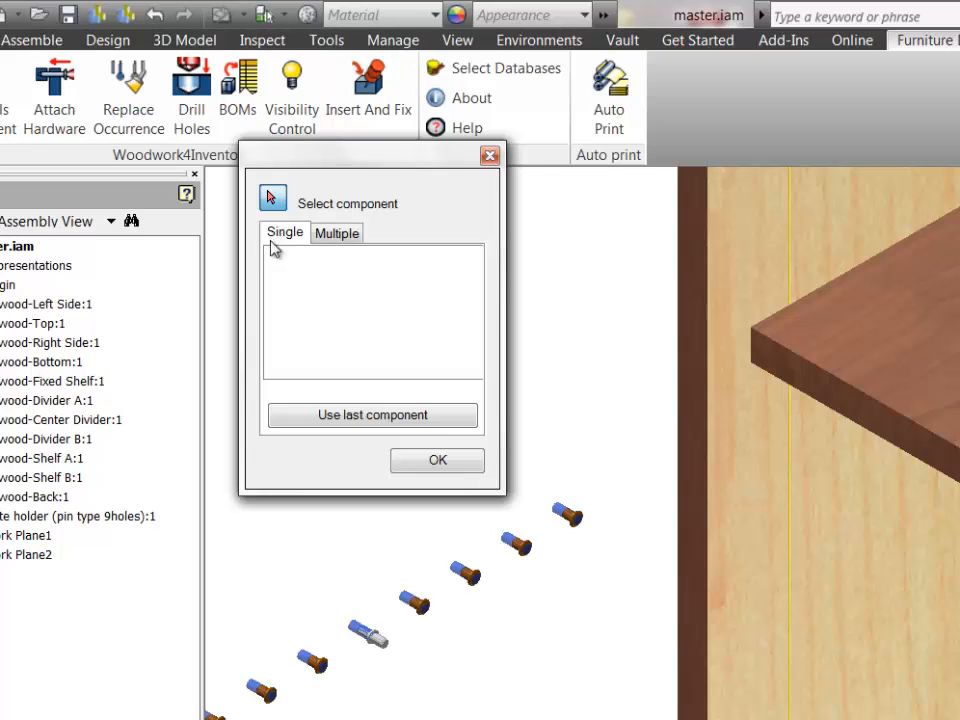
{"action": "left_click", "coordinate": [342, 236]}
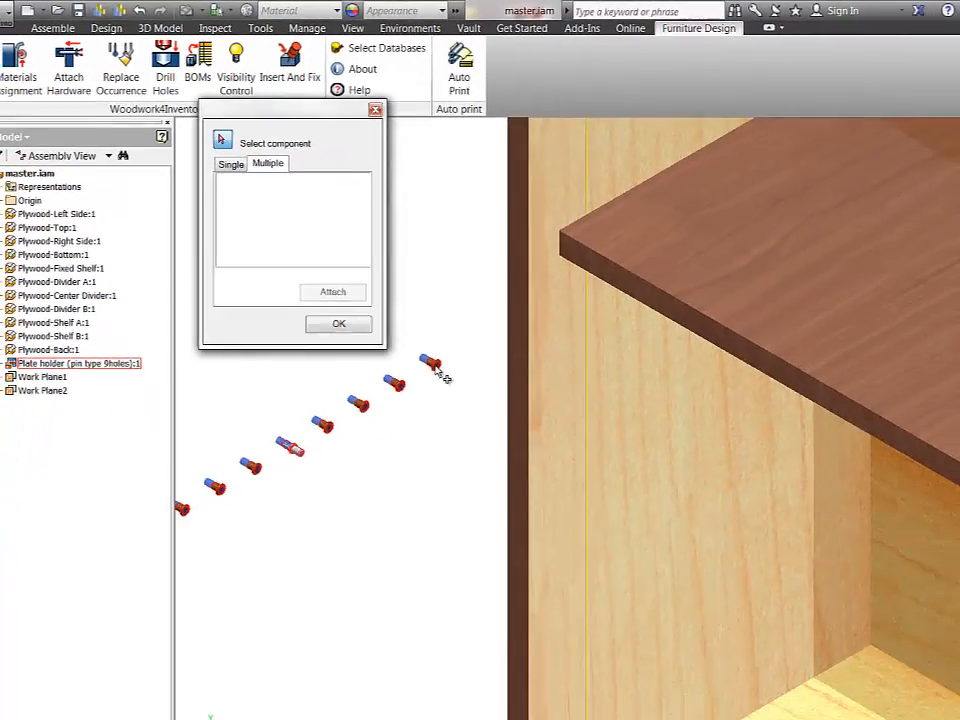
{"action": "left_click", "coordinate": [590, 497]}
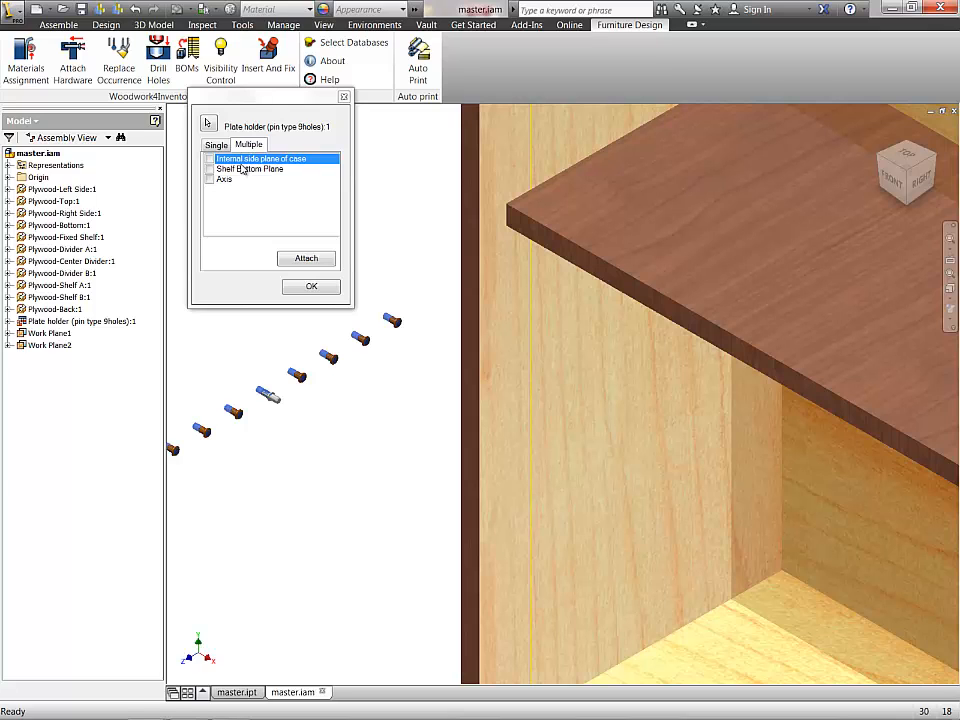
Step: Assign the inner faces of both side panels and both faces of the center divider as the Internal side plane of case references
{"action": "scroll", "coordinate": [368, 396], "scroll_direction": "down", "scroll_amount": 5}
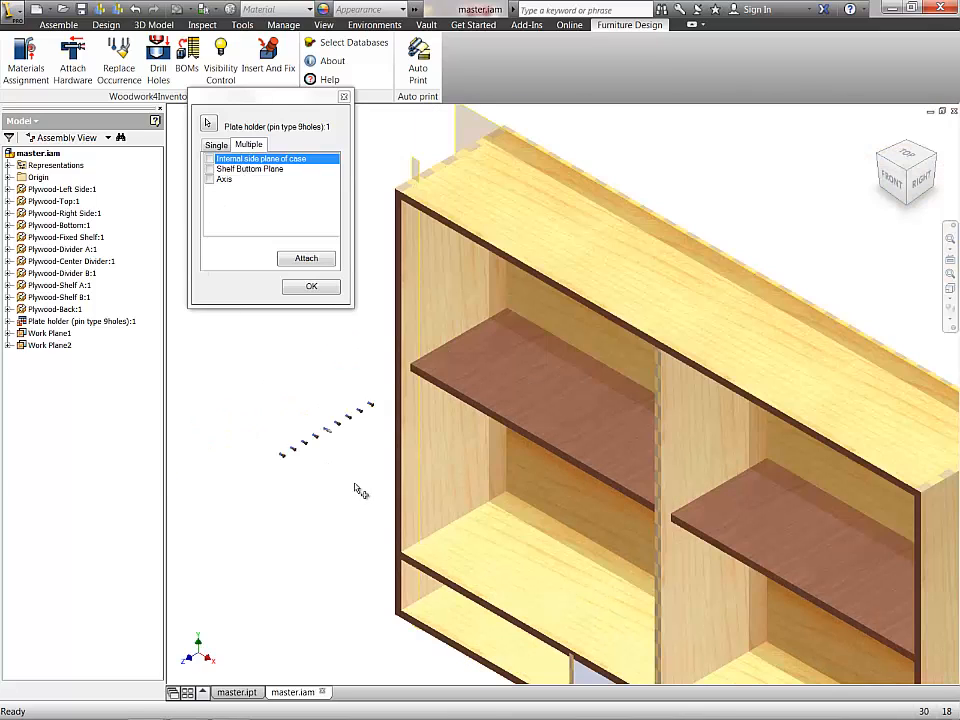
{"action": "left_click", "coordinate": [446, 461]}
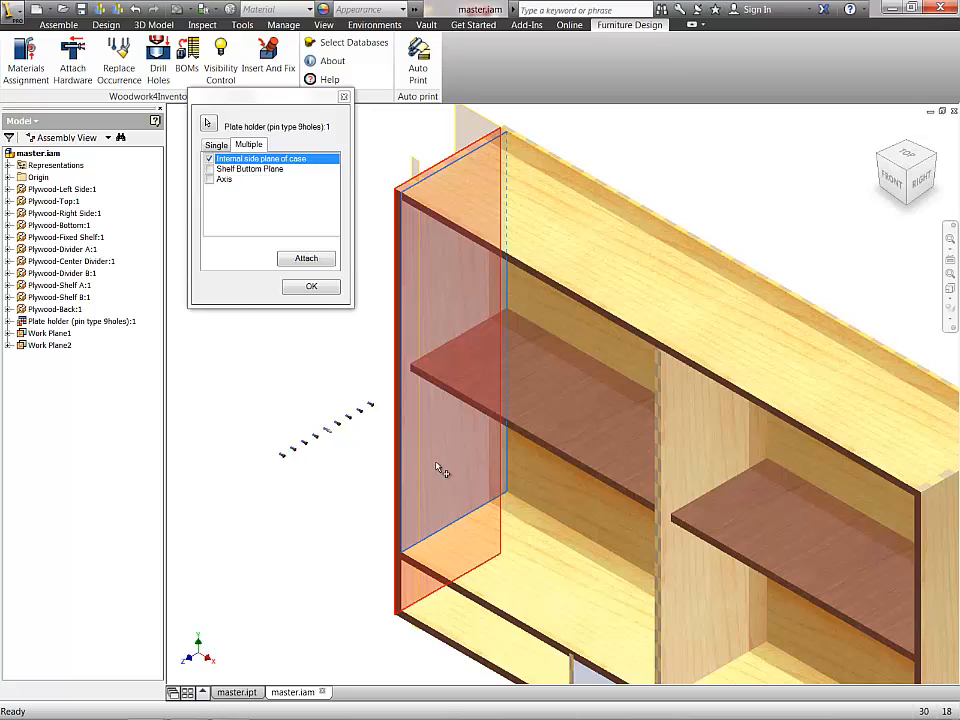
{"action": "left_click", "coordinate": [713, 594]}
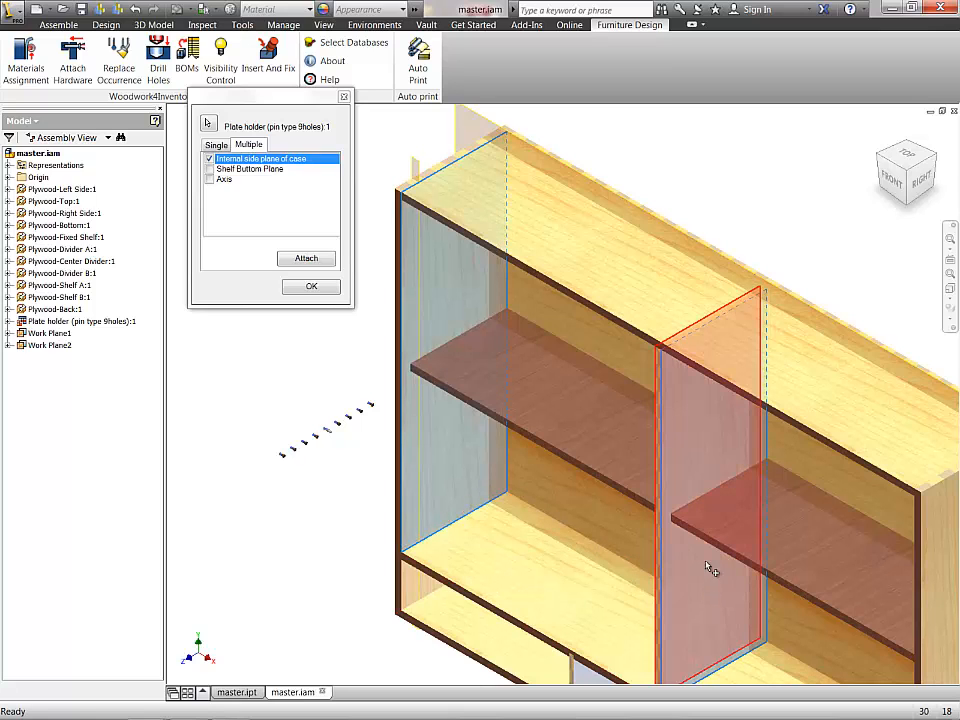
{"action": "middle_click_drag", "start_coordinate": [700, 536], "coordinate": [646, 473]}
{"action": "key", "text": "F4"}
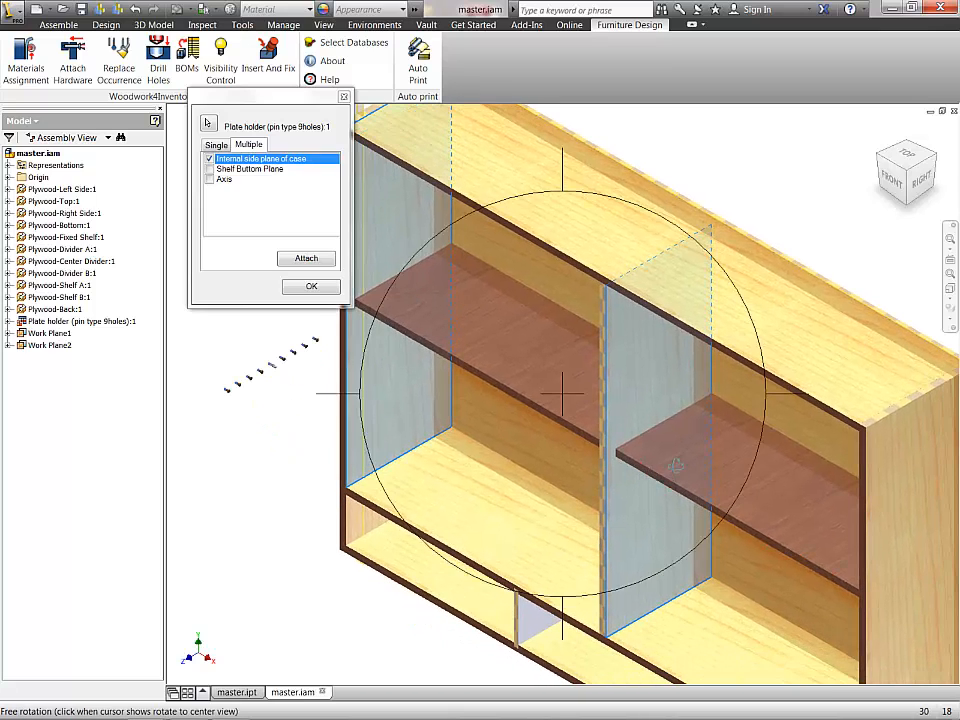
{"action": "left_click_drag", "start_coordinate": [676, 466], "coordinate": [780, 486]}
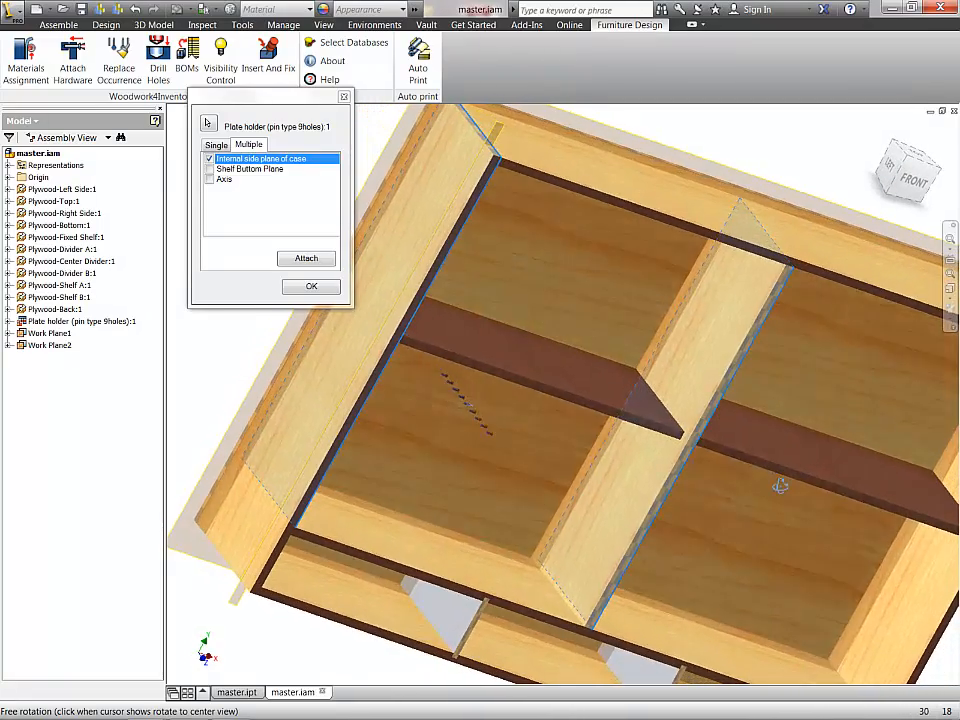
{"action": "key", "text": "Escape"}
{"action": "left_click", "coordinate": [697, 394]}
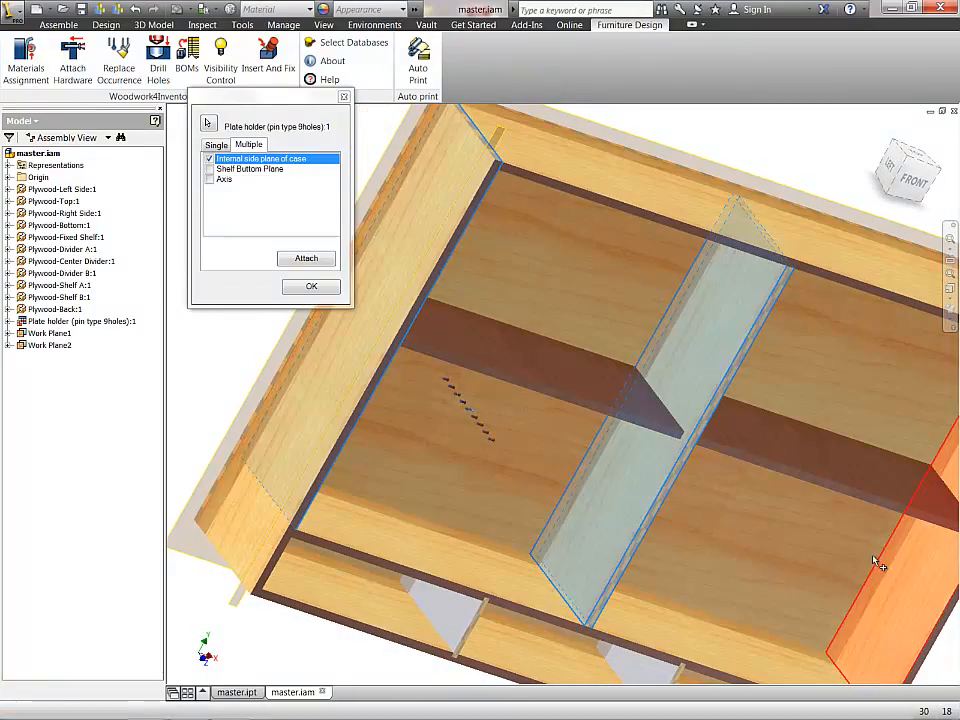
Step: Assign the underside of the left bay's shelf as the plate holder's shelf bottom plane reference
{"action": "key", "text": "F4"}
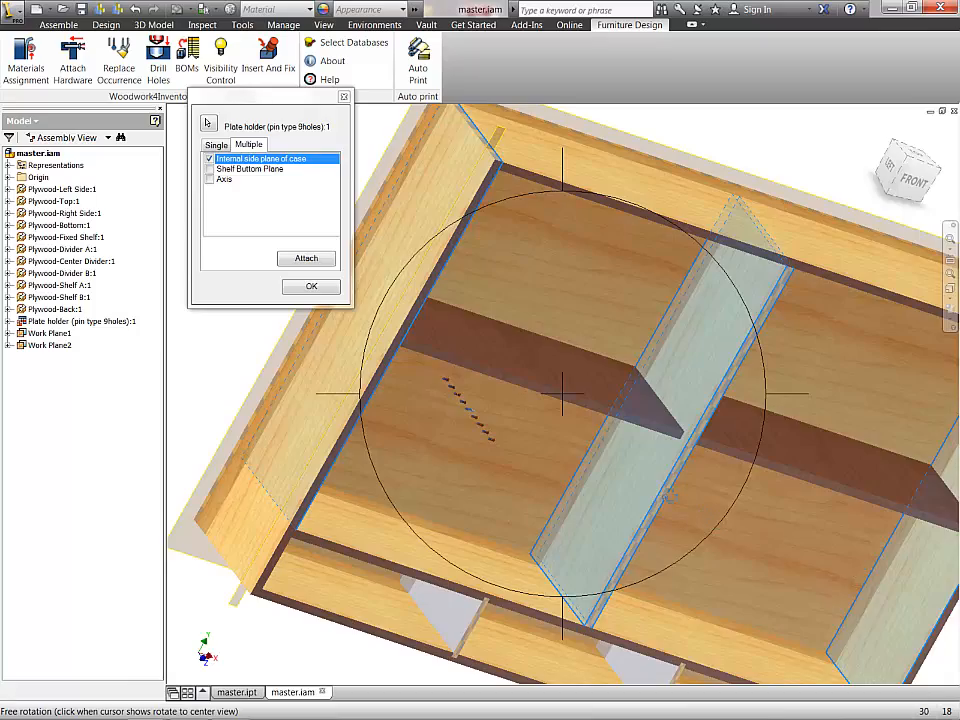
{"action": "left_click_drag", "start_coordinate": [668, 496], "coordinate": [506, 472]}
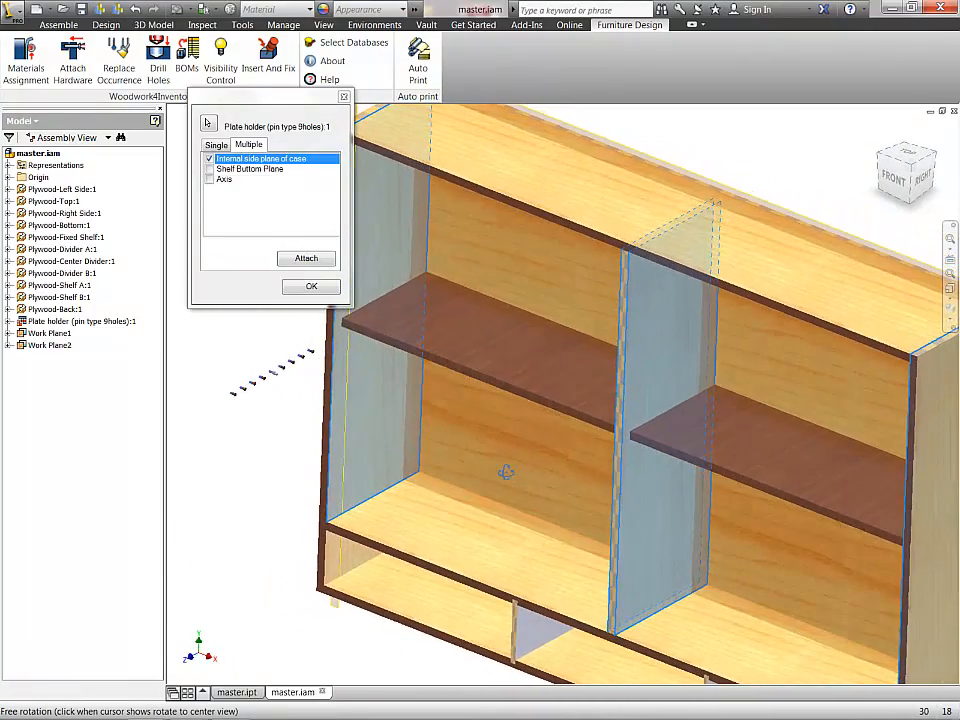
{"action": "left_click", "coordinate": [237, 171]}
{"action": "middle_click_drag", "start_coordinate": [270, 485], "coordinate": [277, 541]}
{"action": "key", "text": "F4"}
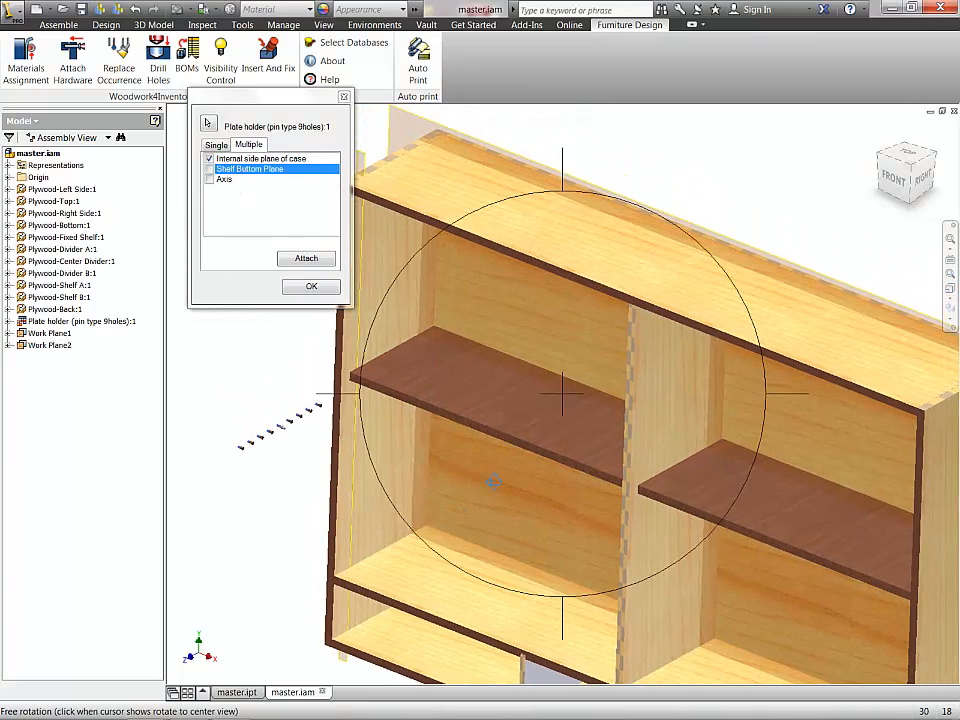
{"action": "left_click_drag", "start_coordinate": [512, 440], "coordinate": [508, 347]}
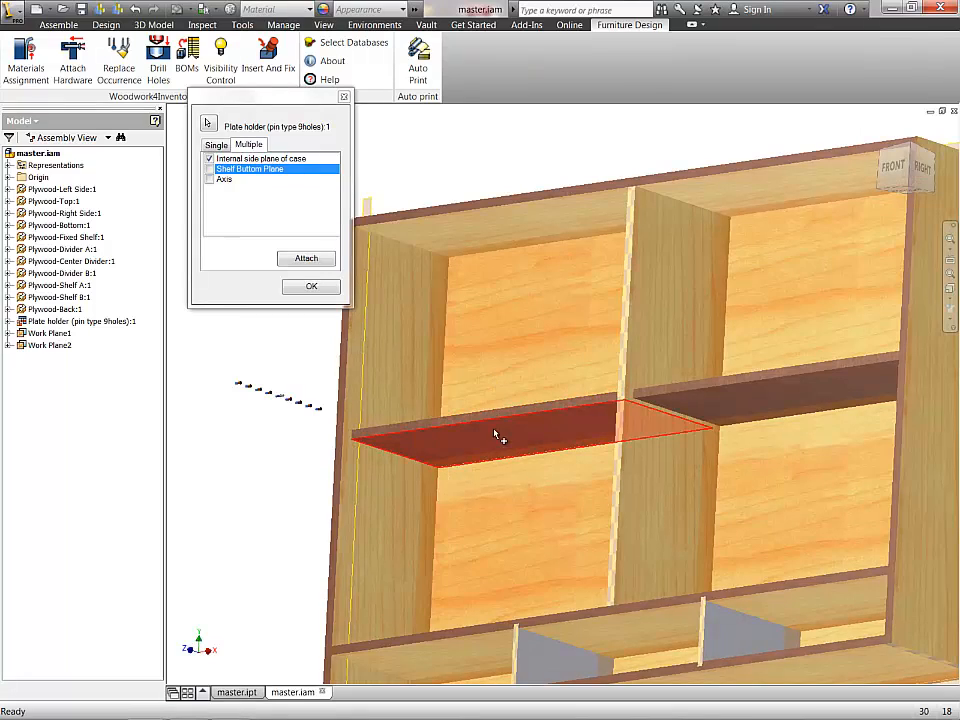
{"action": "left_click", "coordinate": [497, 441]}
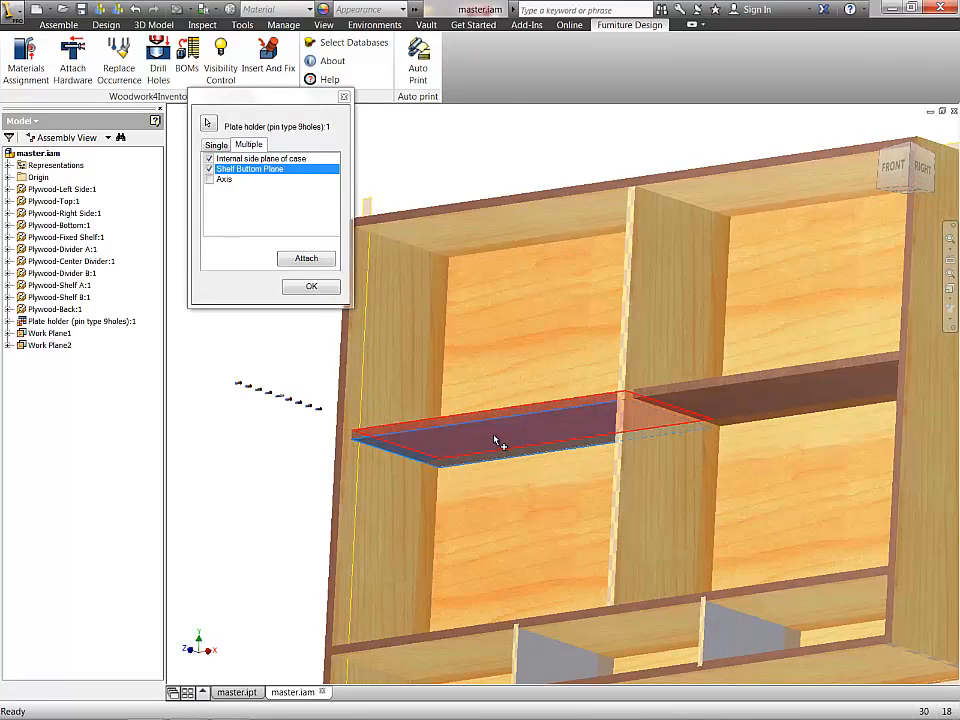
Step: Assign Work Plane1 and Work Plane2 as the Axis references, then attach the plate holders and finish the command
{"action": "left_click", "coordinate": [214, 180]}
{"action": "middle_click_drag", "start_coordinate": [278, 497], "coordinate": [343, 573]}
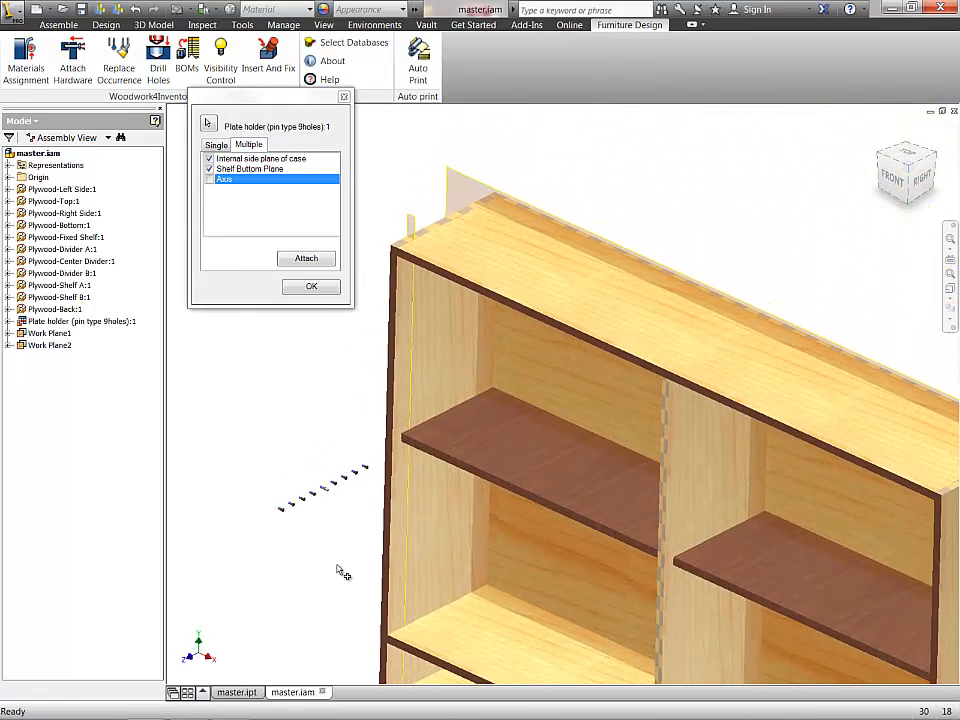
{"action": "left_click", "coordinate": [410, 224]}
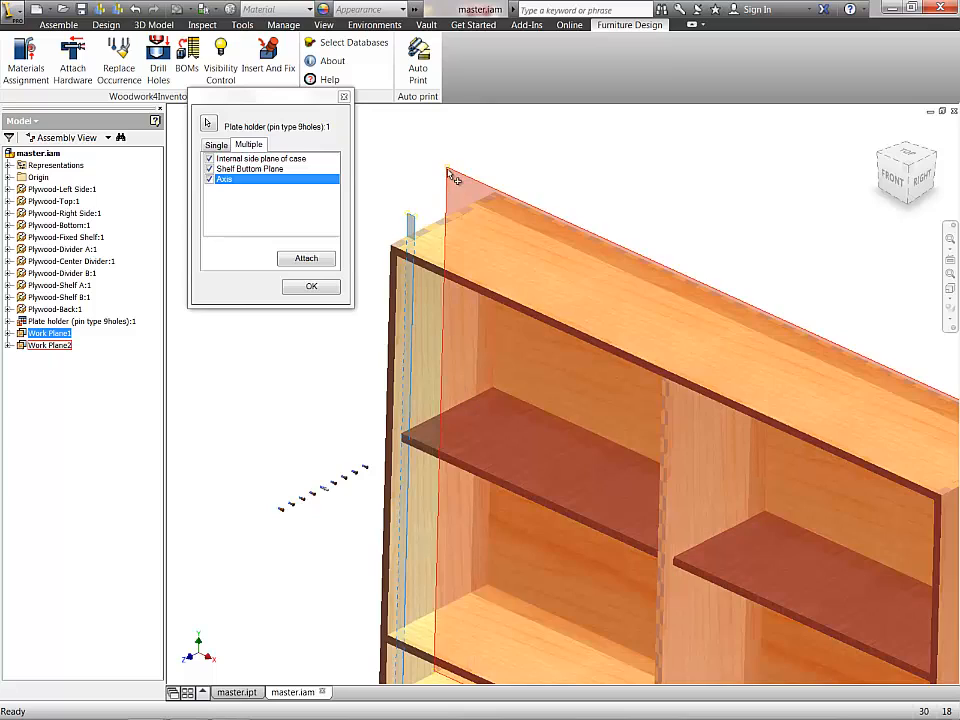
{"action": "left_click", "coordinate": [455, 177]}
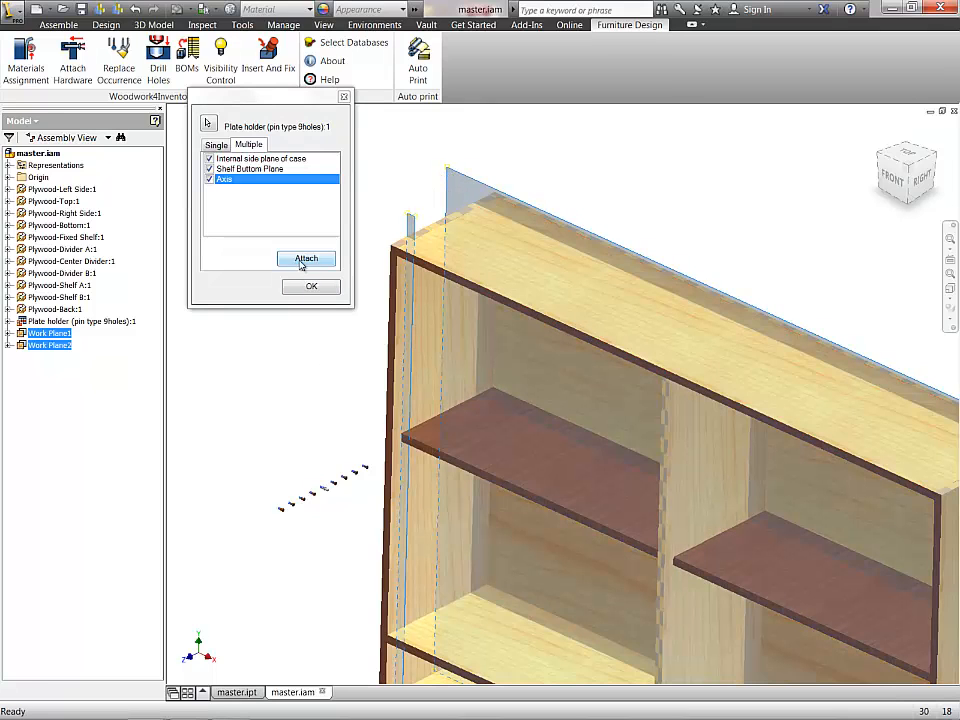
{"action": "left_click", "coordinate": [302, 259]}
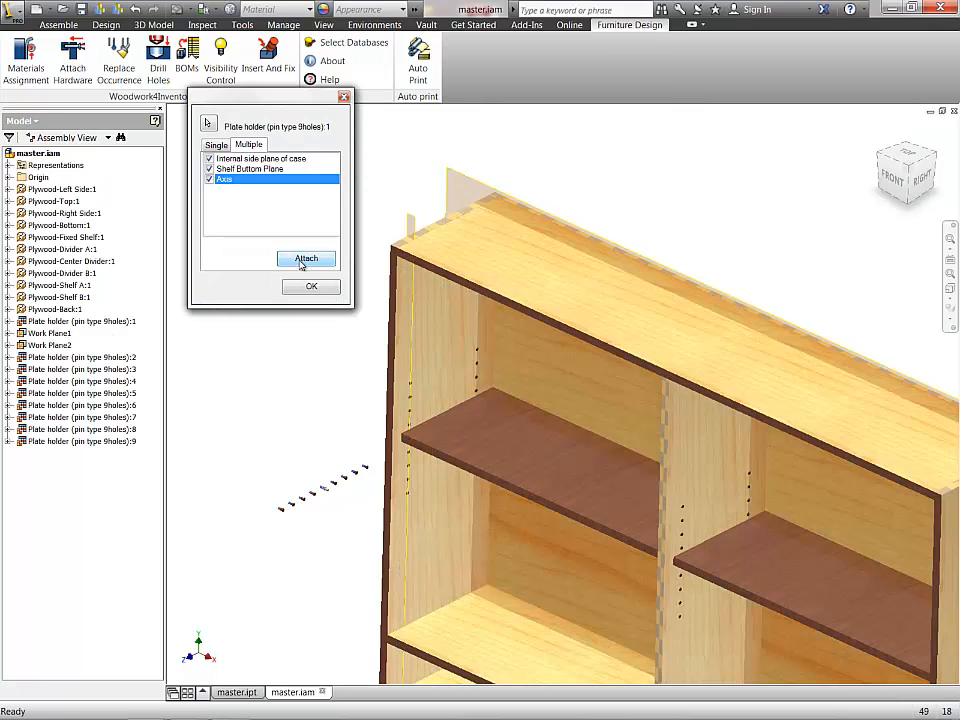
{"action": "left_click", "coordinate": [311, 286]}
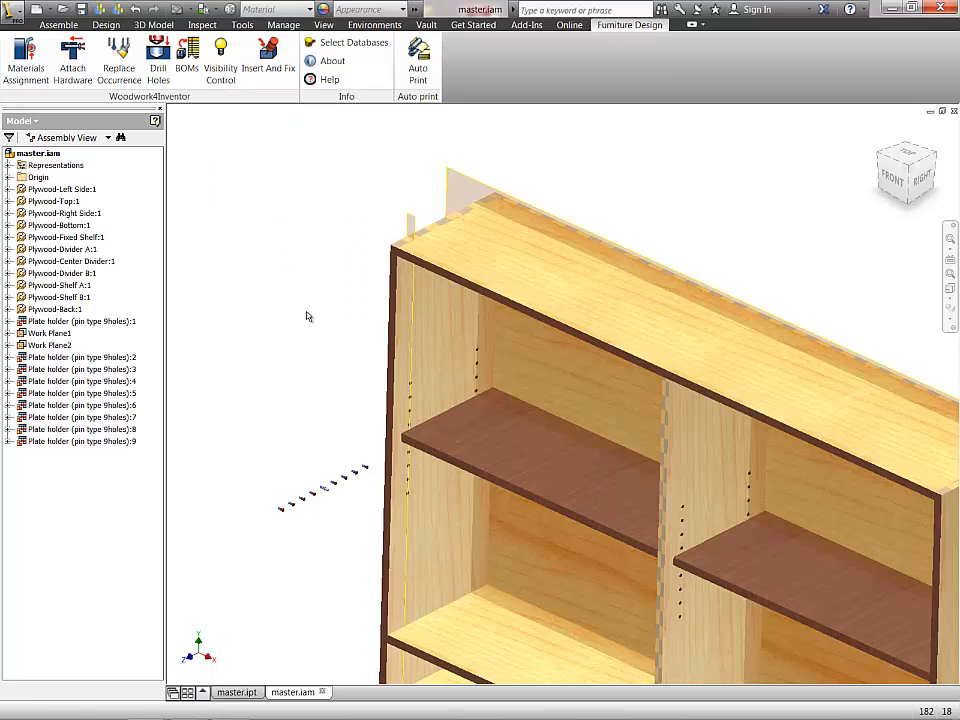
Step: Delete the original loose plate holder row from the empty space beside the cabinet
{"action": "middle_click_drag", "start_coordinate": [318, 400], "coordinate": [313, 281]}
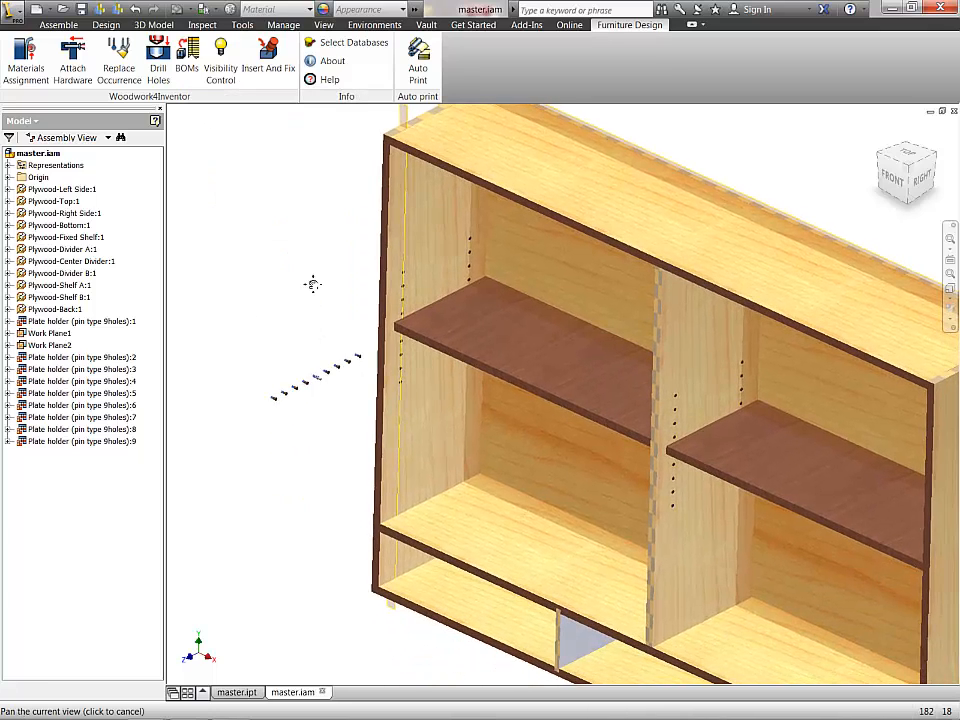
{"action": "left_click", "coordinate": [297, 400]}
{"action": "key", "text": "Delete"}
Step: Examine close up how the attached bushings sit in the cabinet's left side panel along the work plane
{"action": "scroll", "coordinate": [430, 330], "scroll_direction": "up", "scroll_amount": 4}
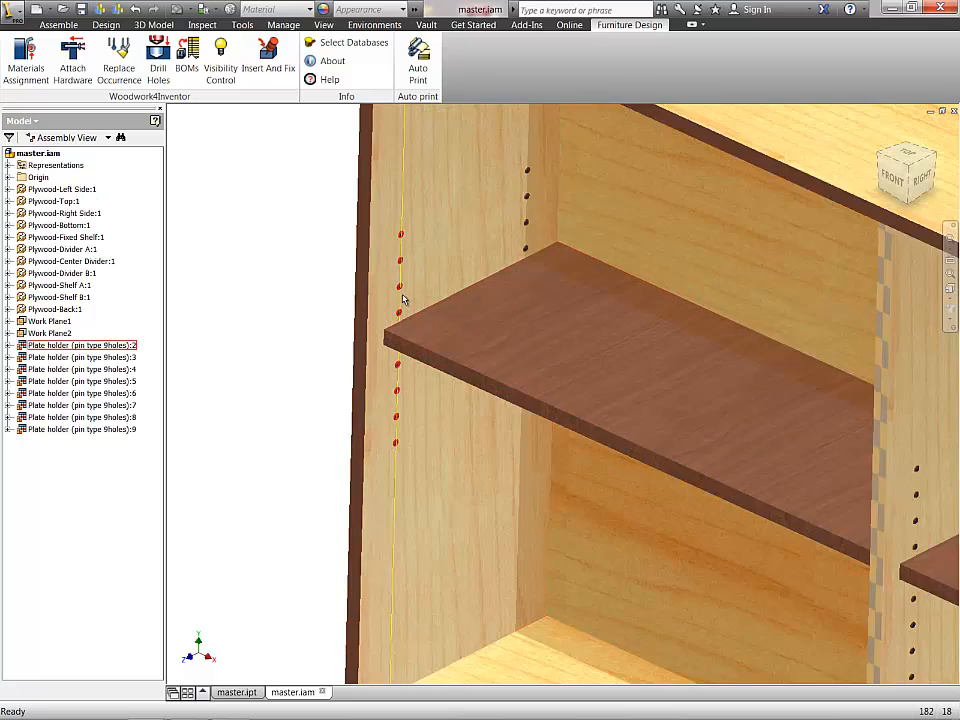
{"action": "scroll", "coordinate": [403, 299], "scroll_direction": "up", "scroll_amount": 3}
{"action": "middle_click_drag", "start_coordinate": [390, 264], "coordinate": [424, 553]}
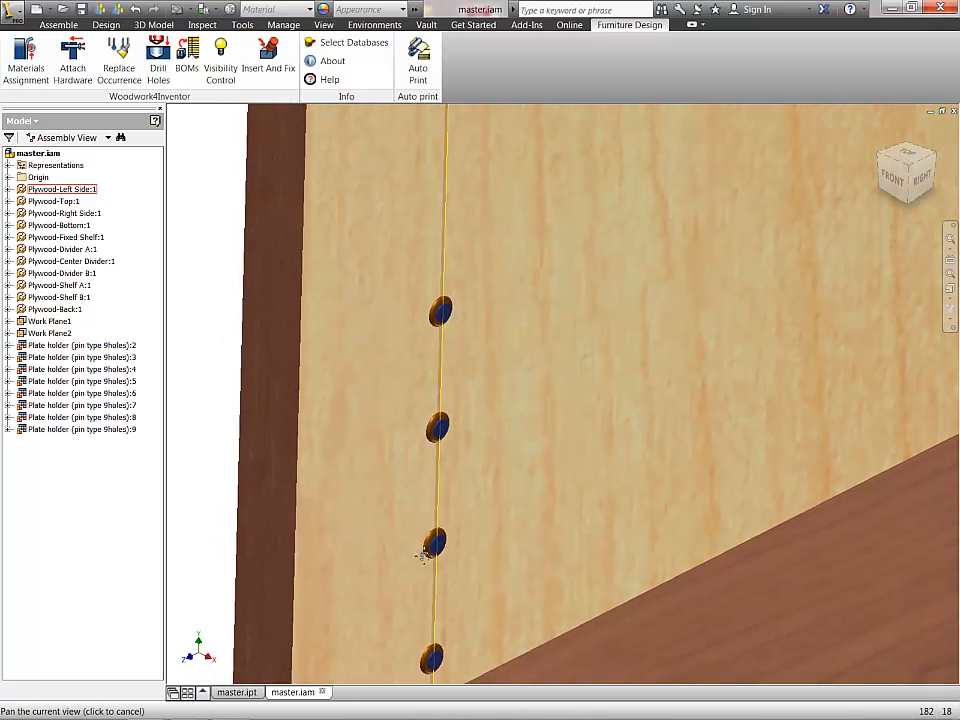
{"action": "scroll", "coordinate": [466, 313], "scroll_direction": "up", "scroll_amount": 3}
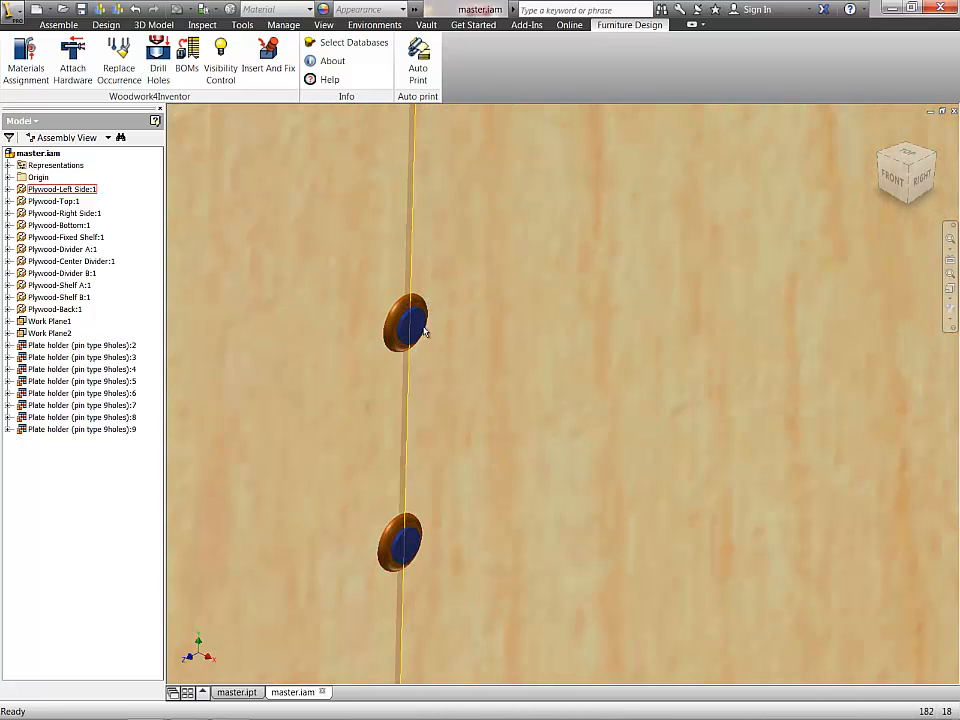
{"action": "scroll", "coordinate": [430, 620], "scroll_direction": "down", "scroll_amount": 6}
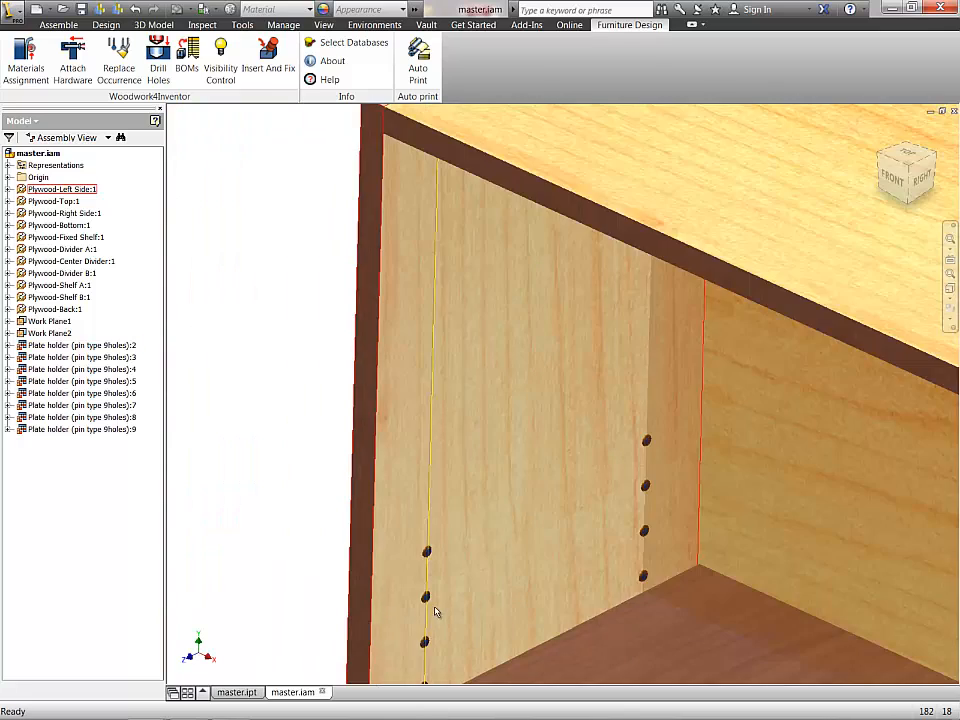
{"action": "middle_click_drag", "start_coordinate": [439, 607], "coordinate": [400, 274]}
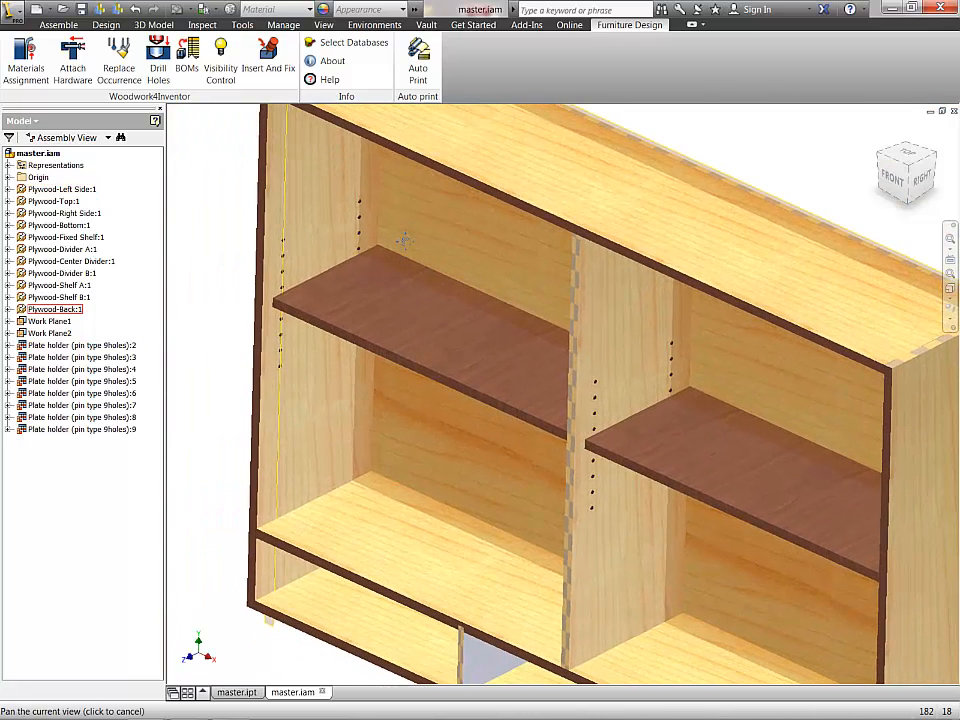
Step: Inspect the bushing rows on the center divider and left side panel from both directions, above and below the shelves
{"action": "key", "text": "F4"}
{"action": "left_click_drag", "start_coordinate": [625, 356], "coordinate": [768, 376]}
{"action": "middle_click_drag", "start_coordinate": [768, 376], "coordinate": [797, 339]}
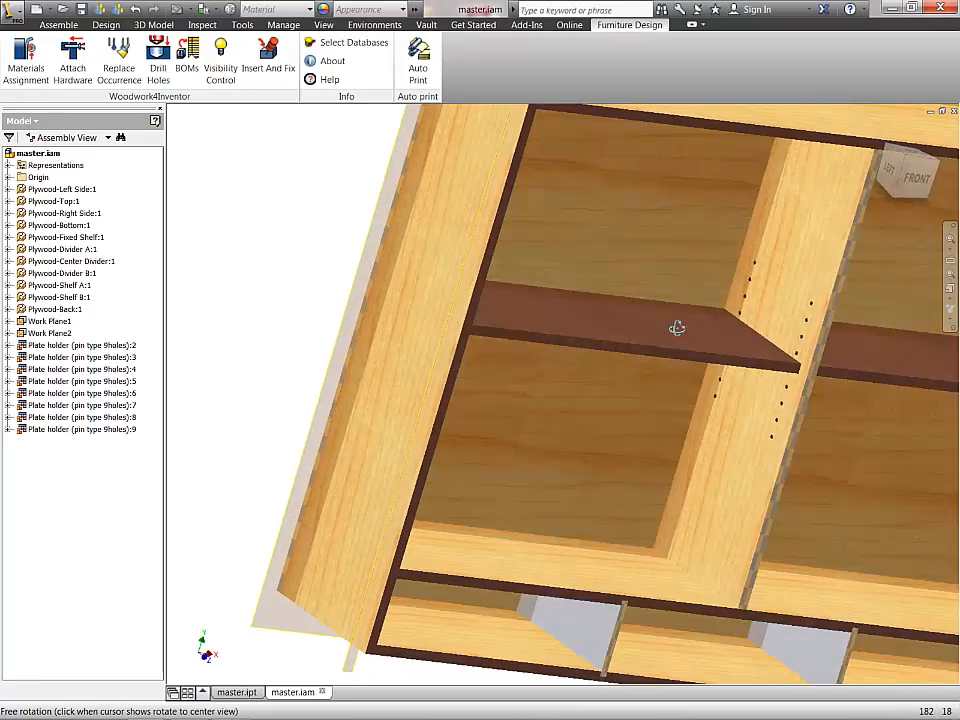
{"action": "left_click_drag", "start_coordinate": [677, 328], "coordinate": [549, 326]}
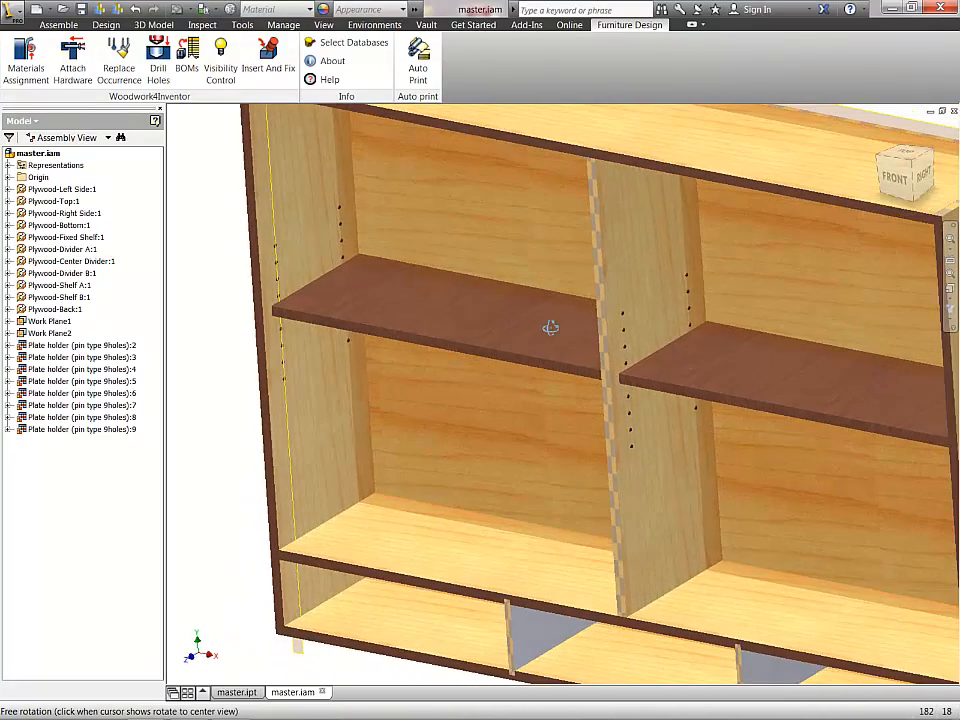
{"action": "key", "text": "Escape"}
{"action": "scroll", "coordinate": [400, 255], "scroll_direction": "down", "scroll_amount": 3}
{"action": "middle_click_drag", "start_coordinate": [377, 246], "coordinate": [499, 339]}
{"action": "scroll", "coordinate": [275, 337], "scroll_direction": "down", "scroll_amount": 3}
{"action": "scroll", "coordinate": [275, 337], "scroll_direction": "up", "scroll_amount": 3}
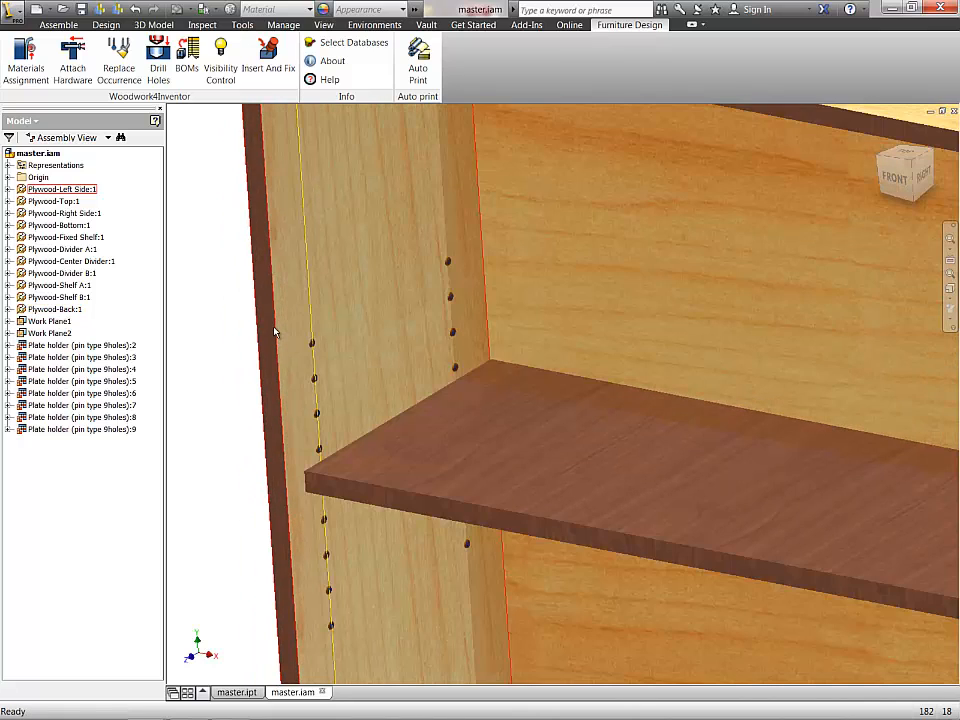
{"action": "middle_click_drag", "start_coordinate": [274, 332], "coordinate": [272, 328]}
{"action": "scroll", "coordinate": [270, 326], "scroll_direction": "down", "scroll_amount": 2}
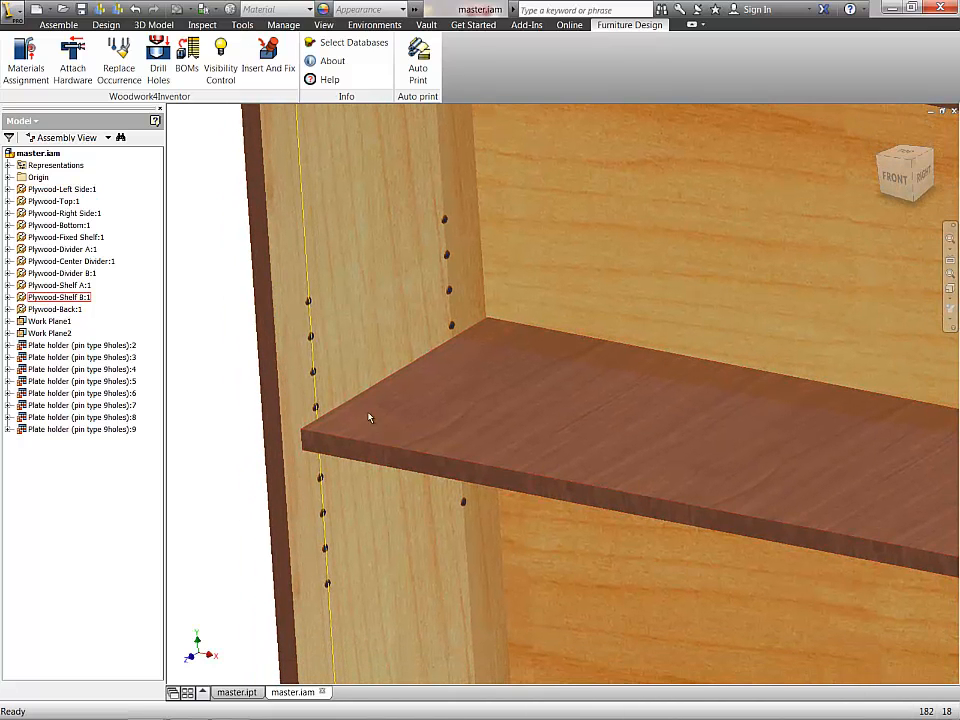
Step: Check from the front how the support pin sits beneath the left shelf's end, and compare it with the angled cabinet view
{"action": "left_click", "coordinate": [895, 178]}
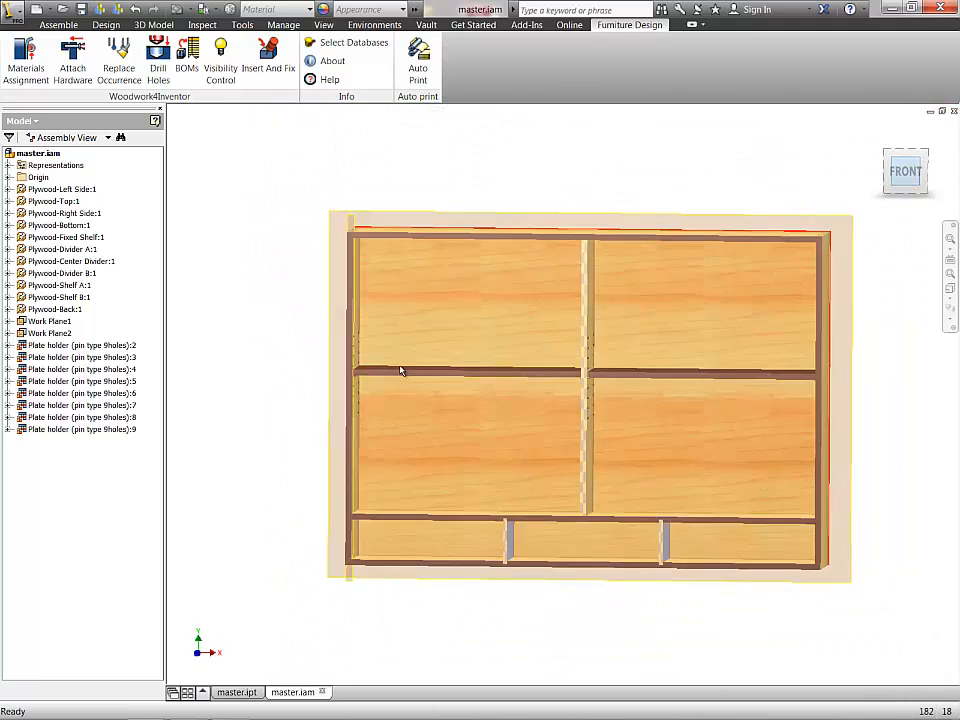
{"action": "scroll", "coordinate": [345, 388], "scroll_direction": "down", "scroll_amount": 8}
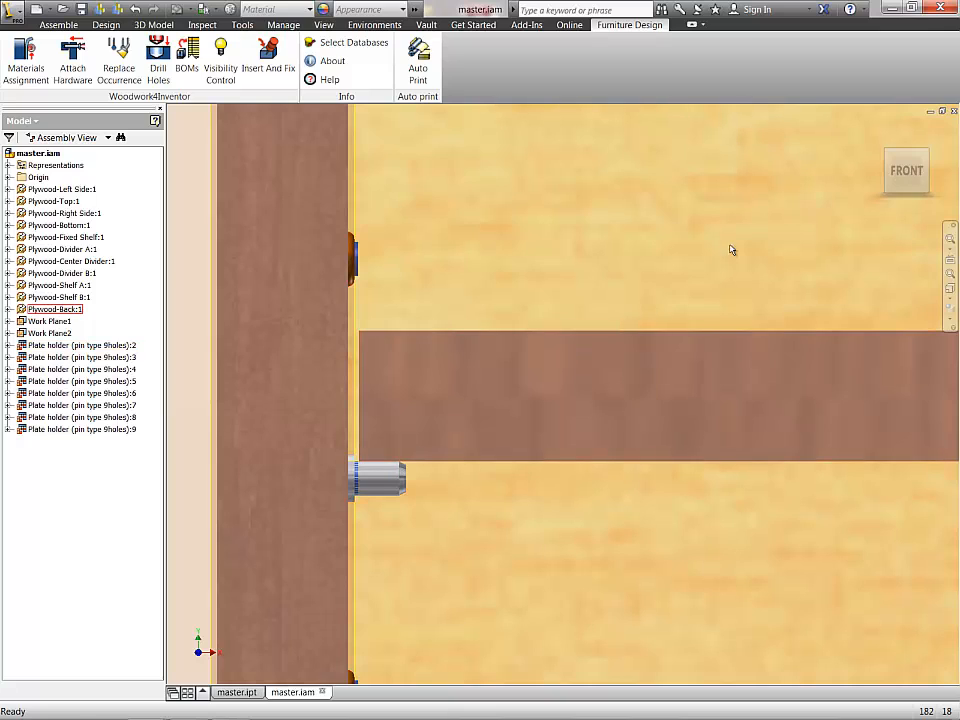
{"action": "left_click", "coordinate": [924, 158]}
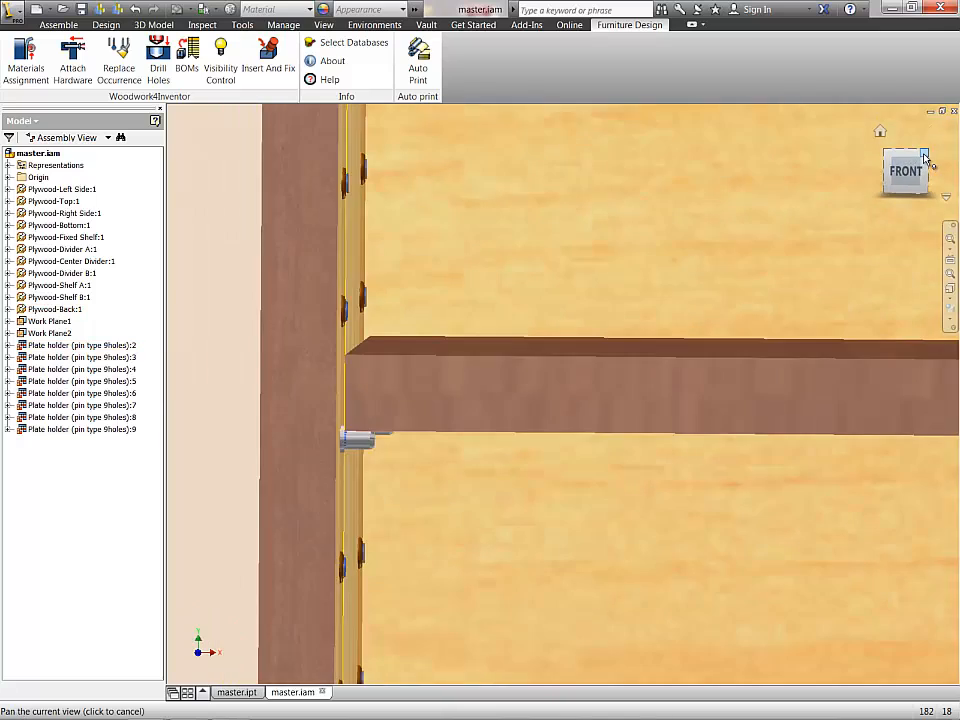
{"action": "scroll", "coordinate": [384, 291], "scroll_direction": "down", "scroll_amount": 5}
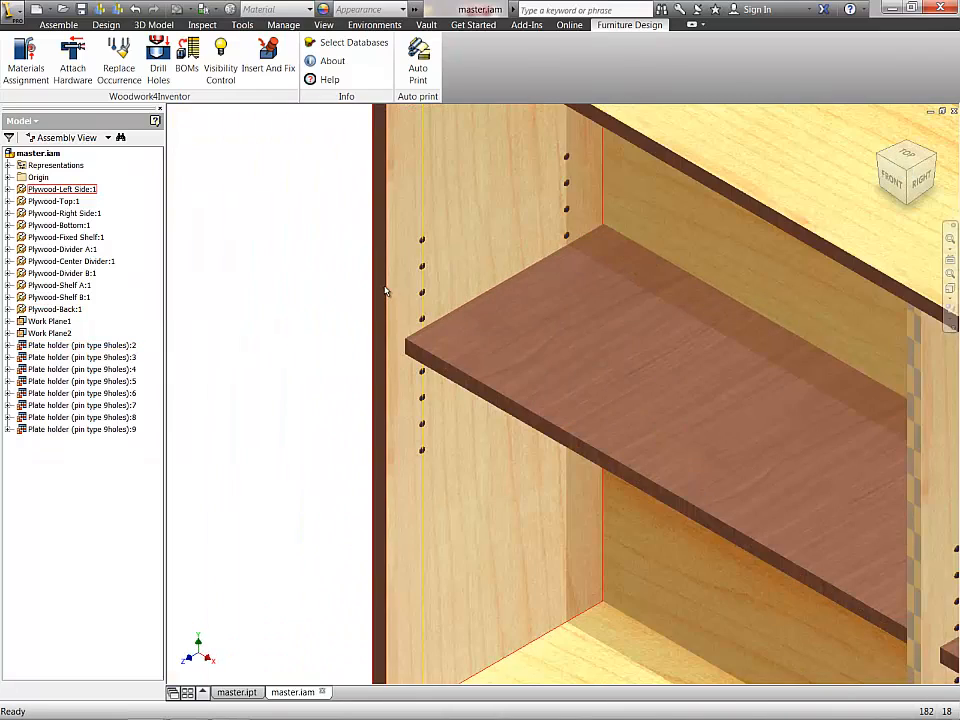
Step: Try a flush offset of -1 in on Work Plane1 to shift the bushing rows, and undo the change
{"action": "scroll", "coordinate": [340, 300], "scroll_direction": "down", "scroll_amount": 4}
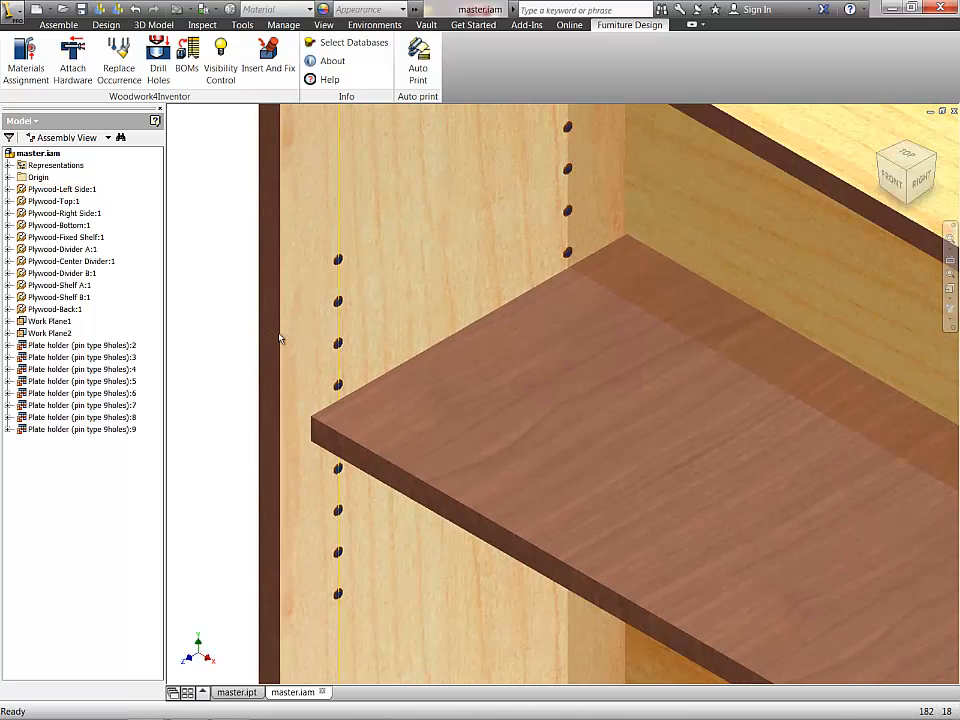
{"action": "scroll", "coordinate": [250, 335], "scroll_direction": "up", "scroll_amount": 3}
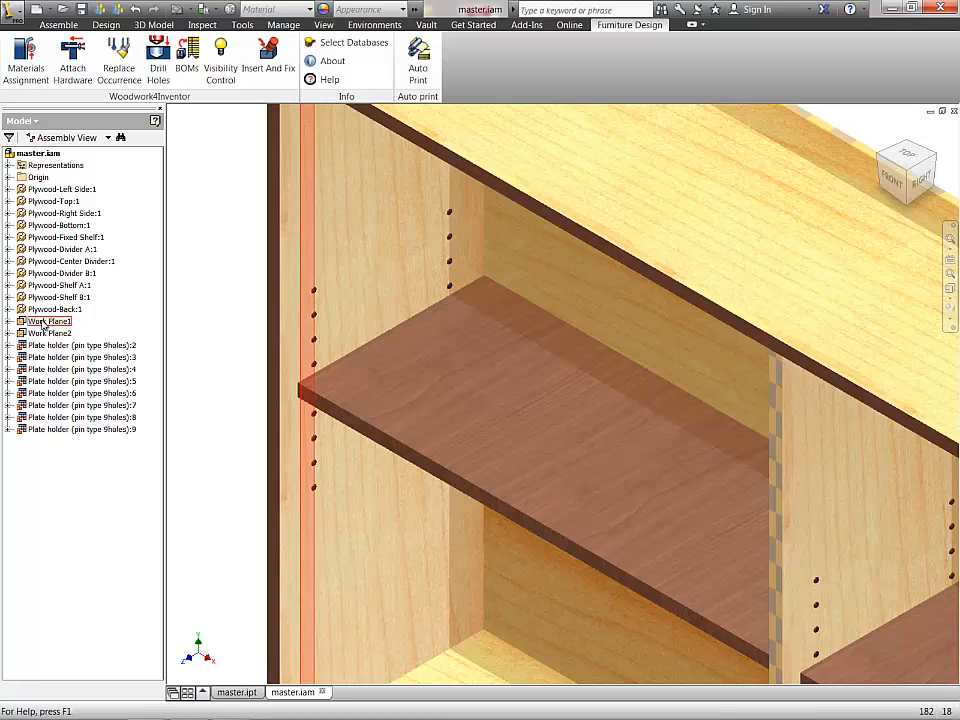
{"action": "left_click", "coordinate": [45, 321]}
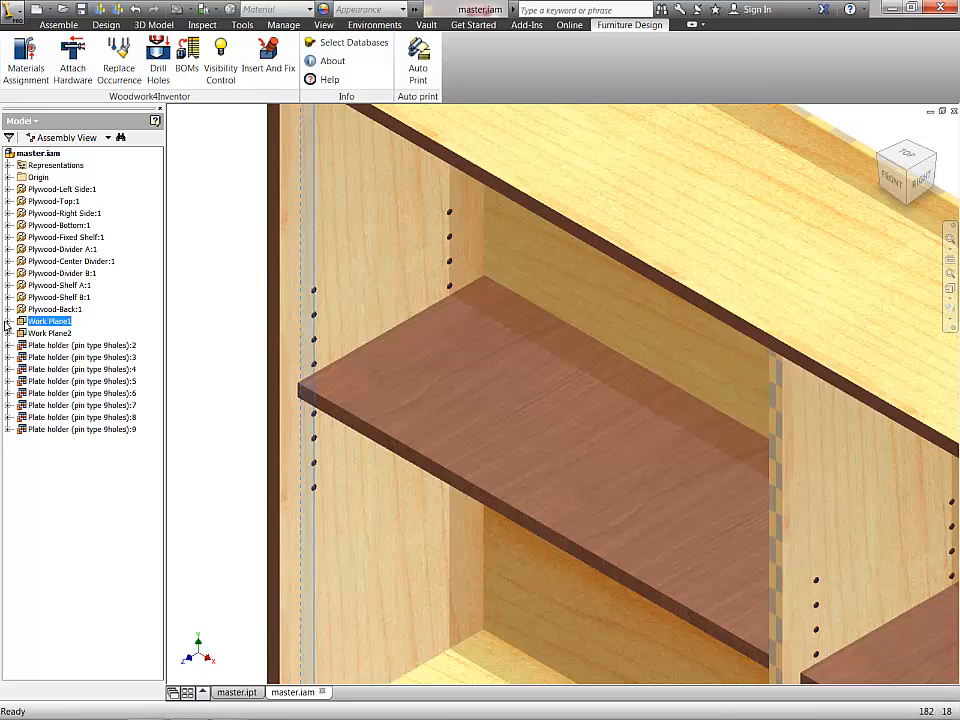
{"action": "left_click", "coordinate": [9, 321]}
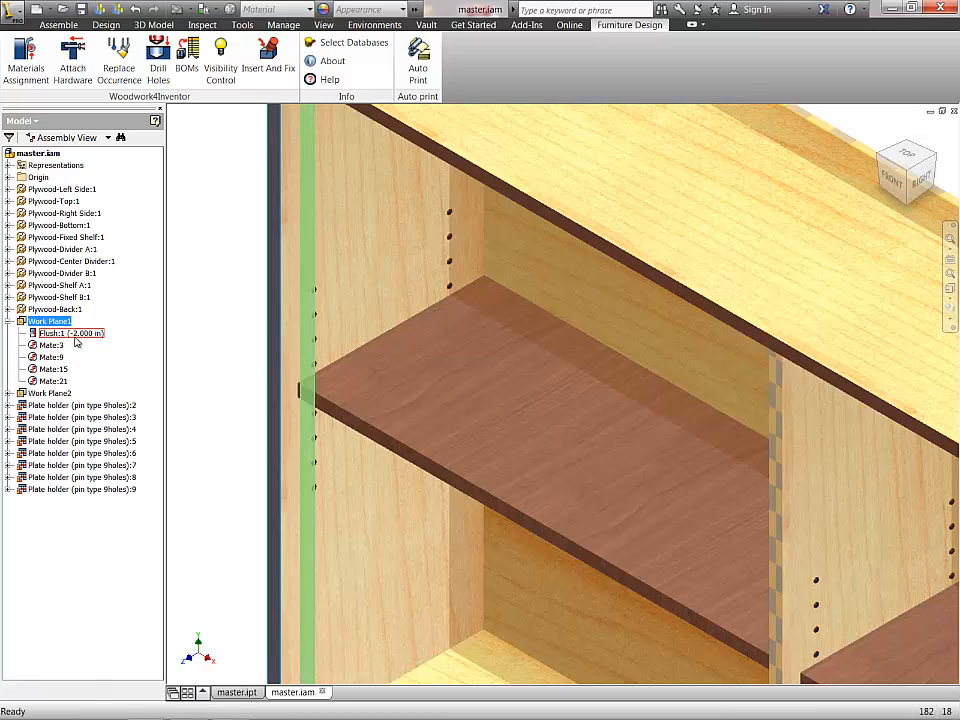
{"action": "left_click", "coordinate": [74, 335]}
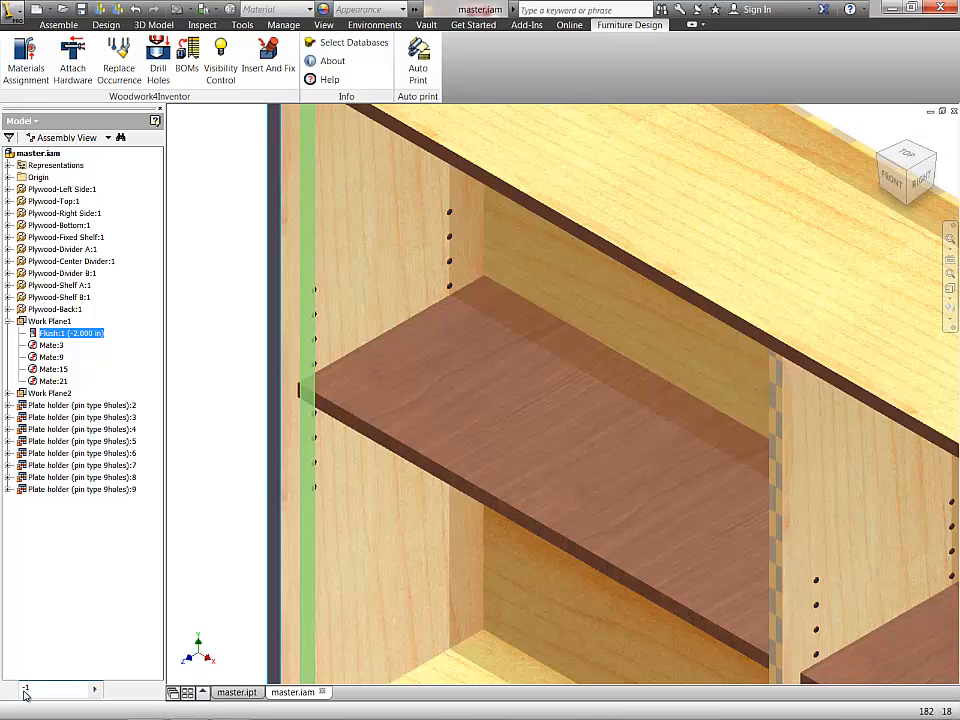
{"action": "type", "text": "-1"}
{"action": "key", "text": "Return"}
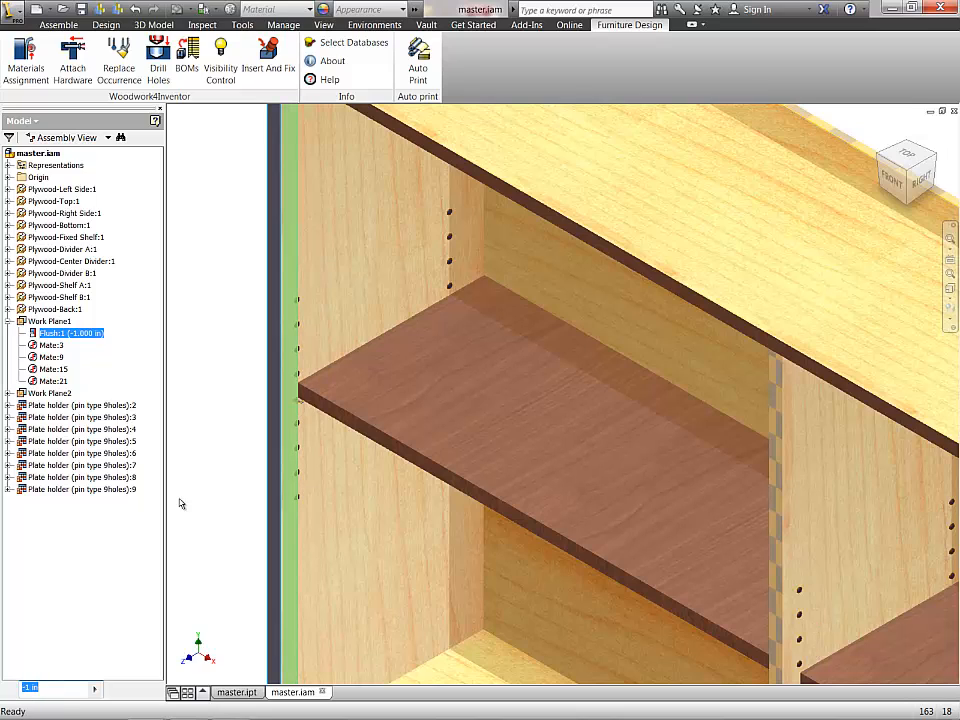
{"action": "left_click", "coordinate": [213, 379]}
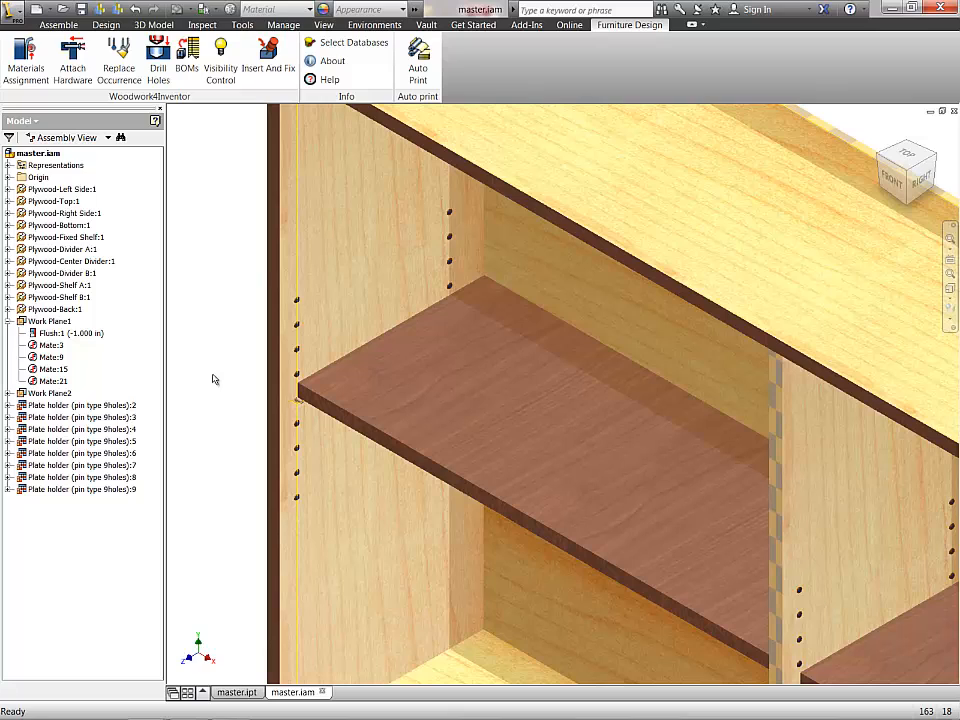
{"action": "key", "text": "ctrl+z"}
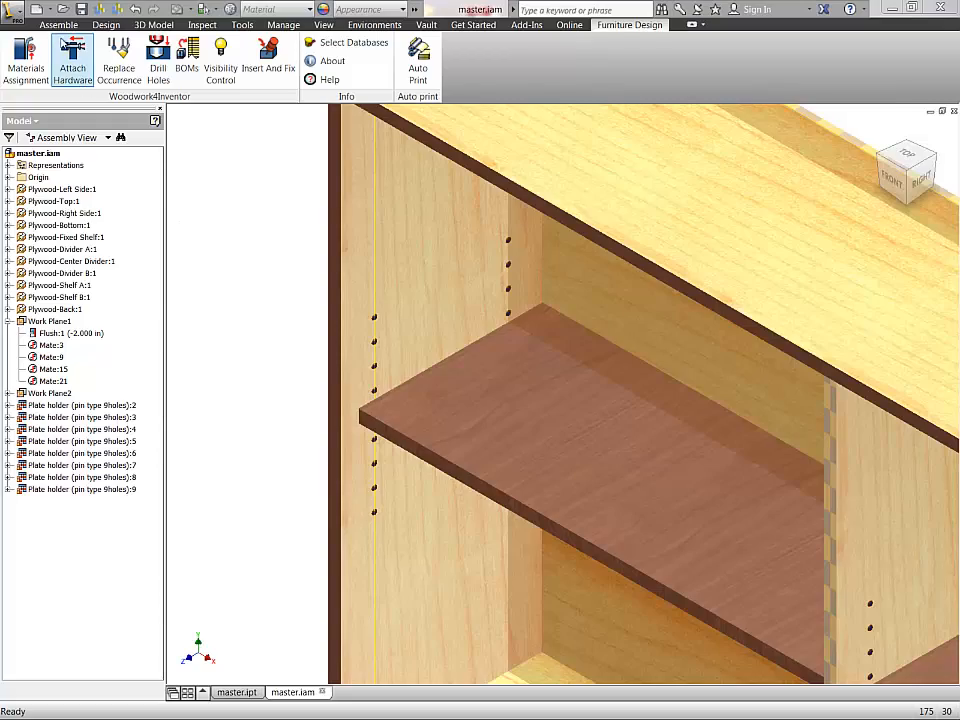
Step: Load MINFIX CONNECTOR & WOOD PINS.iam for placement from the Woodworking library's 01 CONNECTORS, 02 MINIFIX TYPE CONNECTOR folder
{"action": "left_click", "coordinate": [55, 25]}
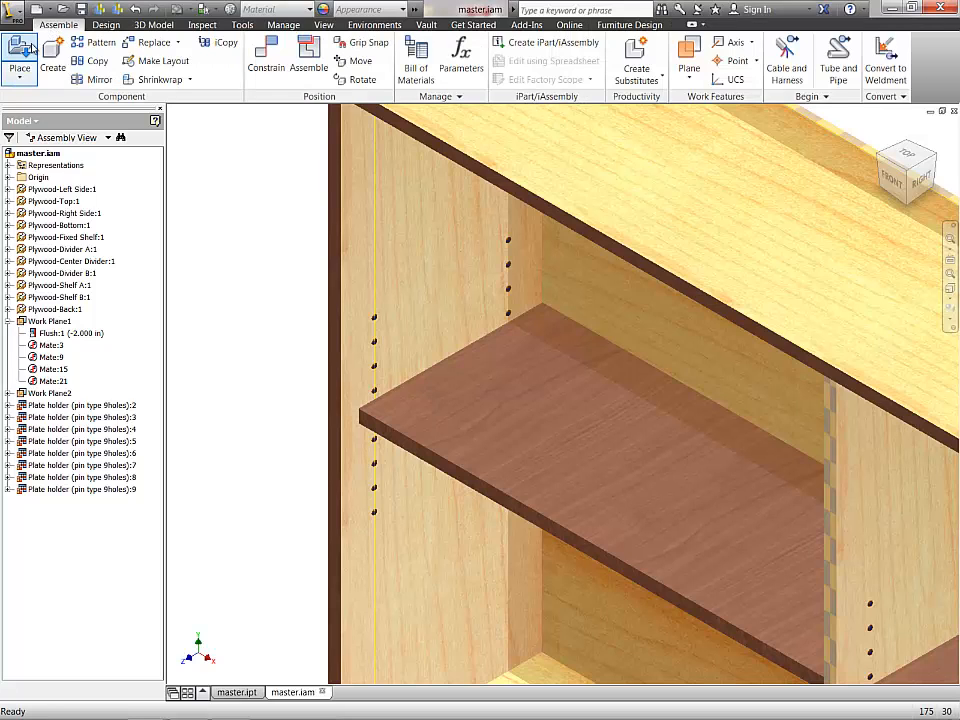
{"action": "left_click", "coordinate": [31, 49]}
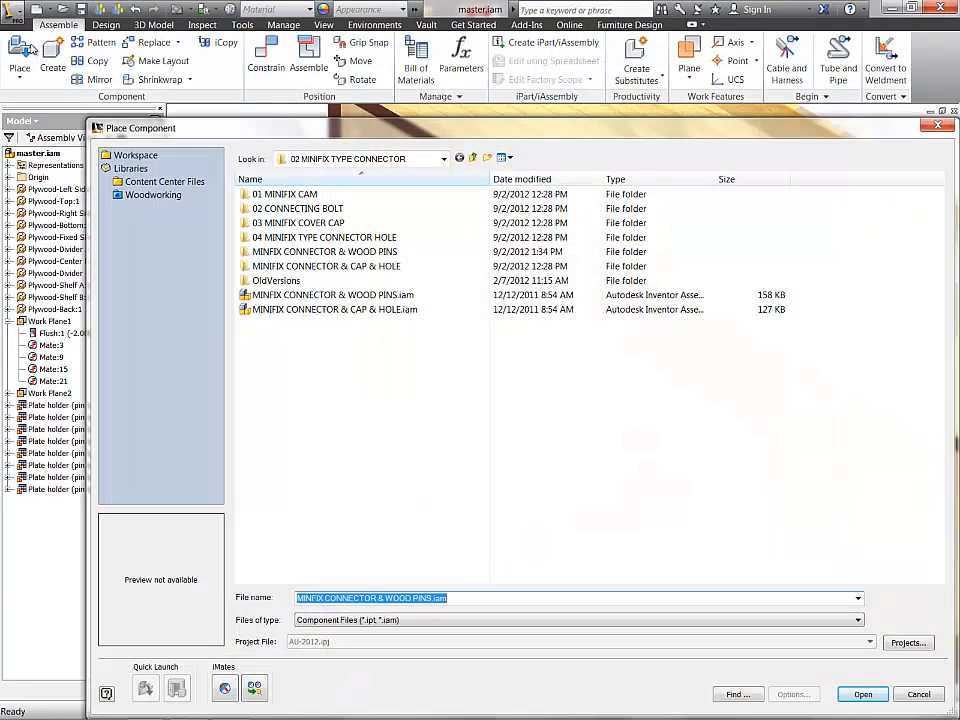
{"action": "left_click", "coordinate": [161, 197]}
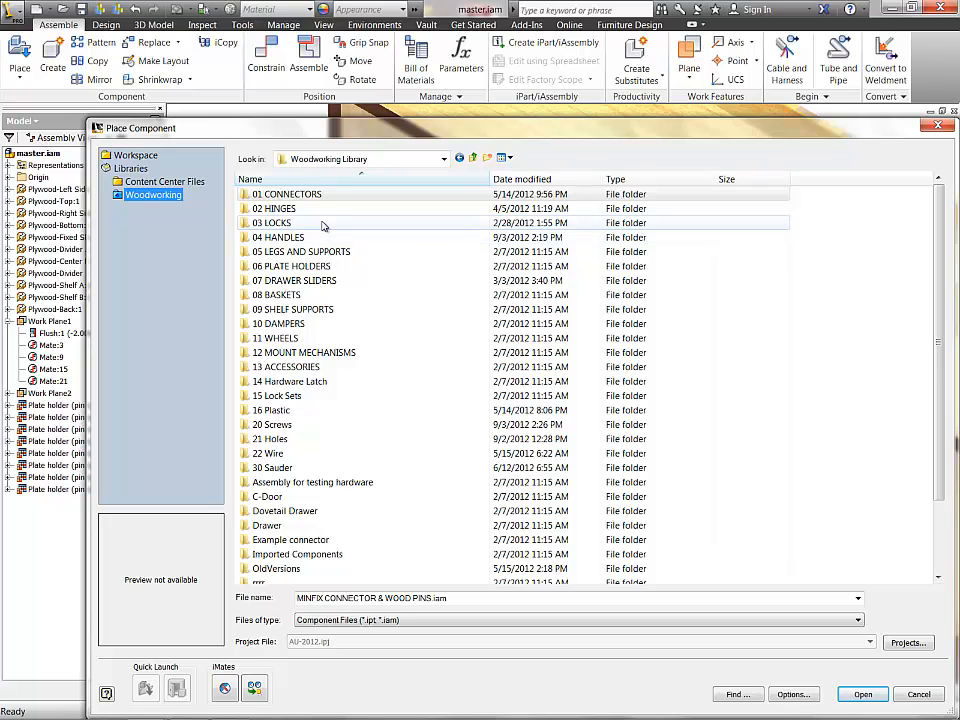
{"action": "double_click", "coordinate": [304, 196]}
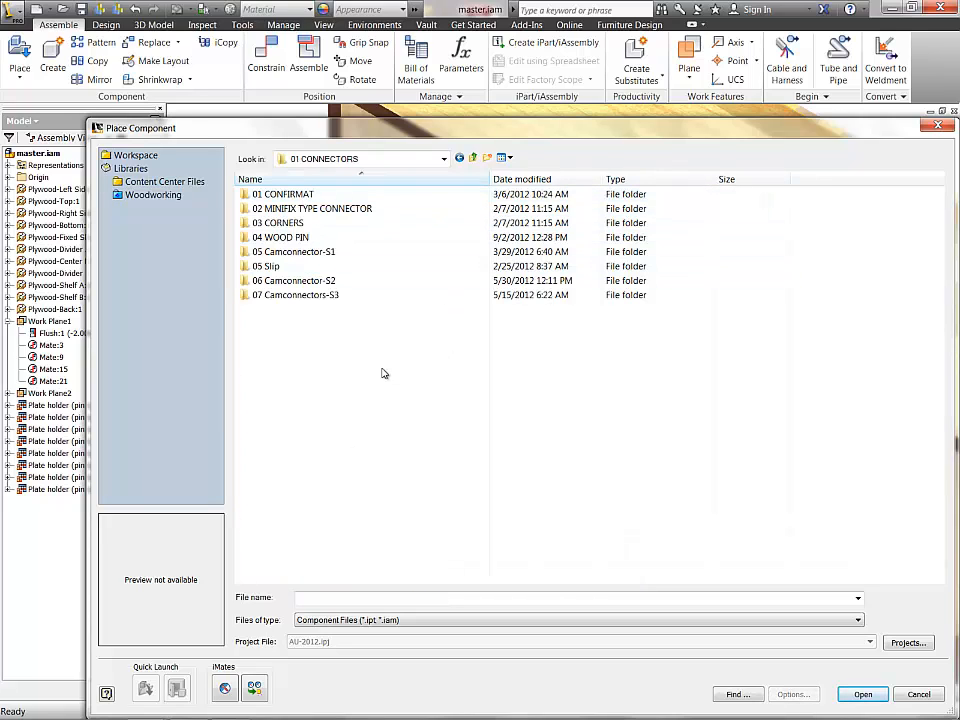
{"action": "double_click", "coordinate": [300, 208]}
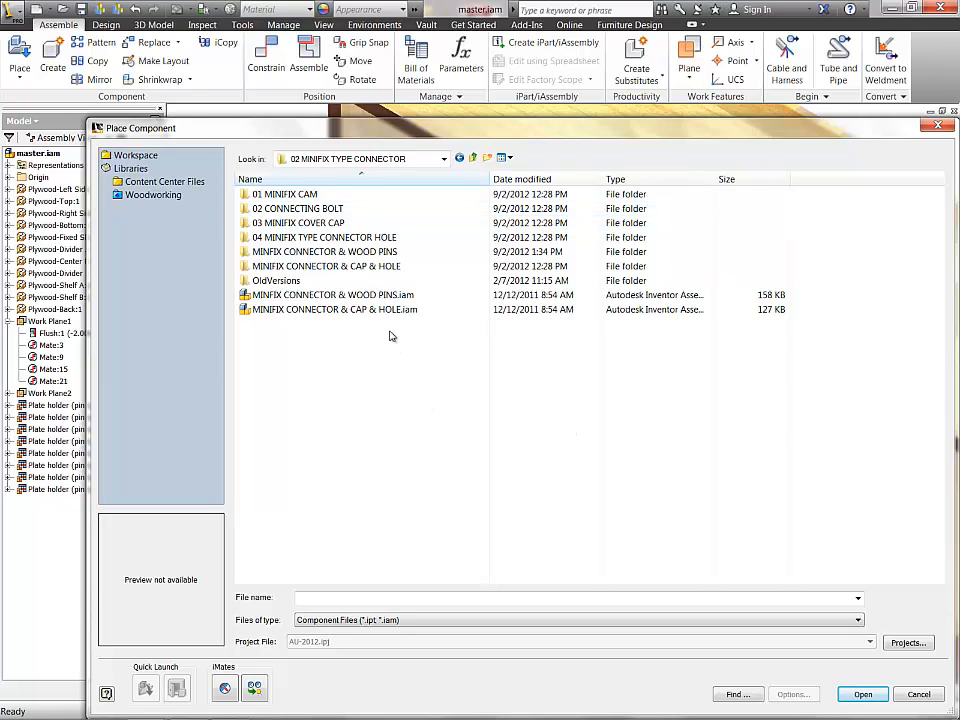
{"action": "left_click", "coordinate": [376, 296]}
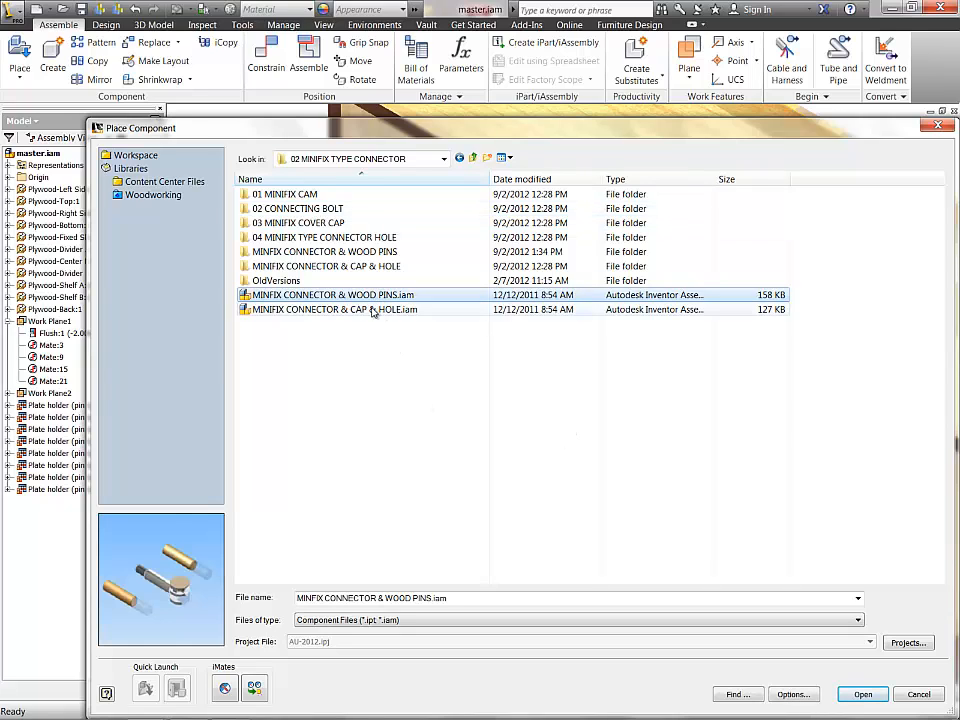
{"action": "left_click", "coordinate": [372, 311]}
{"action": "double_click", "coordinate": [368, 295]}
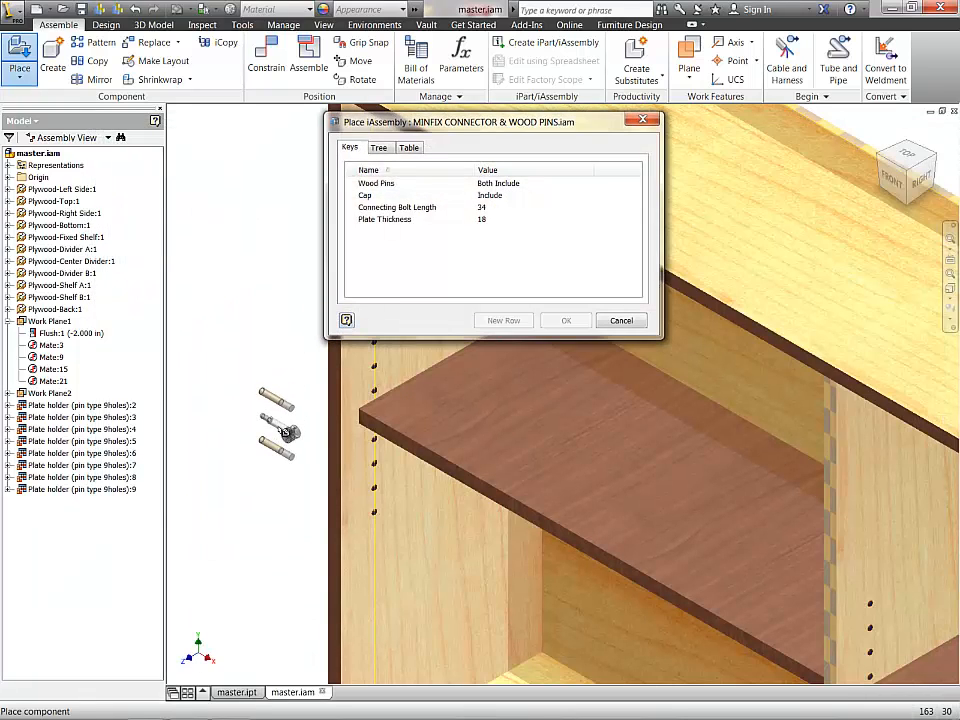
Step: Preview the connector with Wood Pins set to Left and Both Exclude, and return the option to Both Include
{"action": "scroll", "coordinate": [288, 432], "scroll_direction": "down", "scroll_amount": 5}
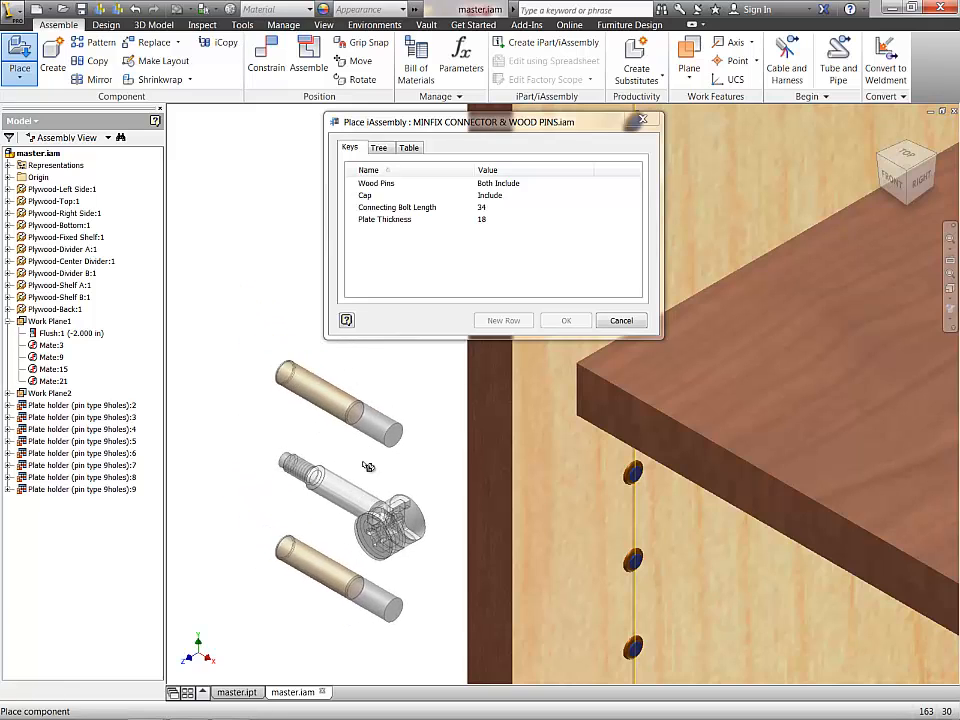
{"action": "left_click", "coordinate": [505, 186]}
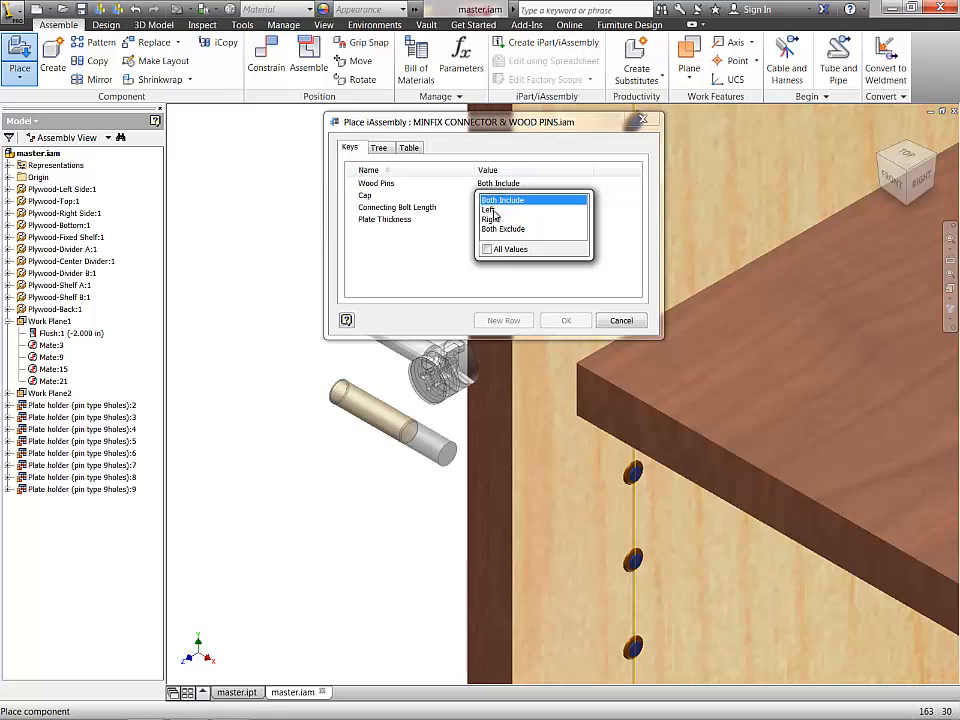
{"action": "left_click", "coordinate": [490, 208]}
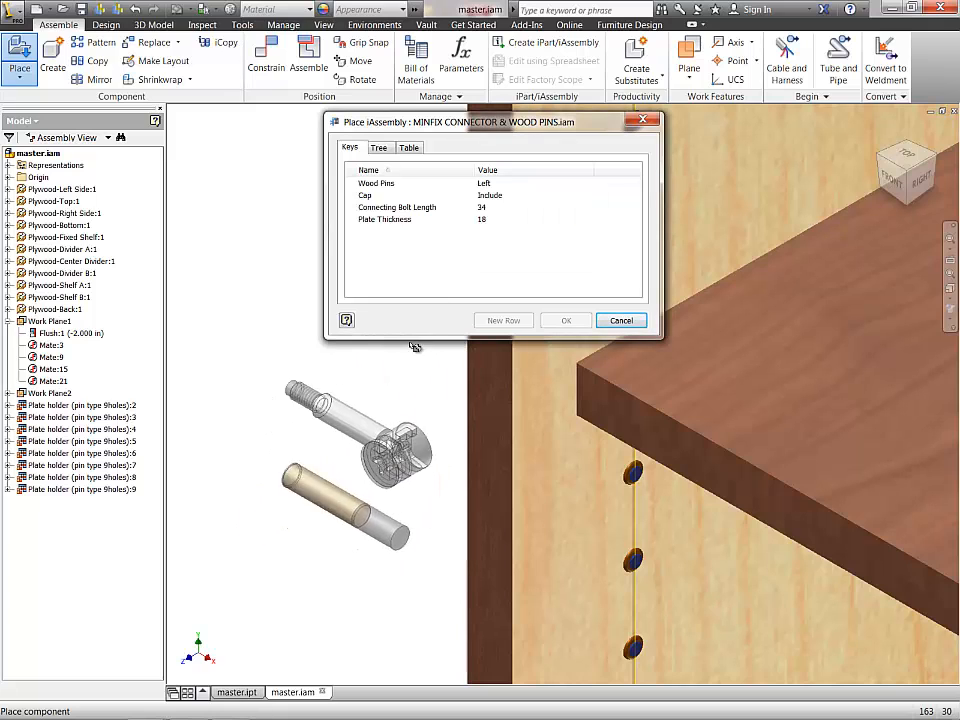
{"action": "left_click", "coordinate": [484, 186]}
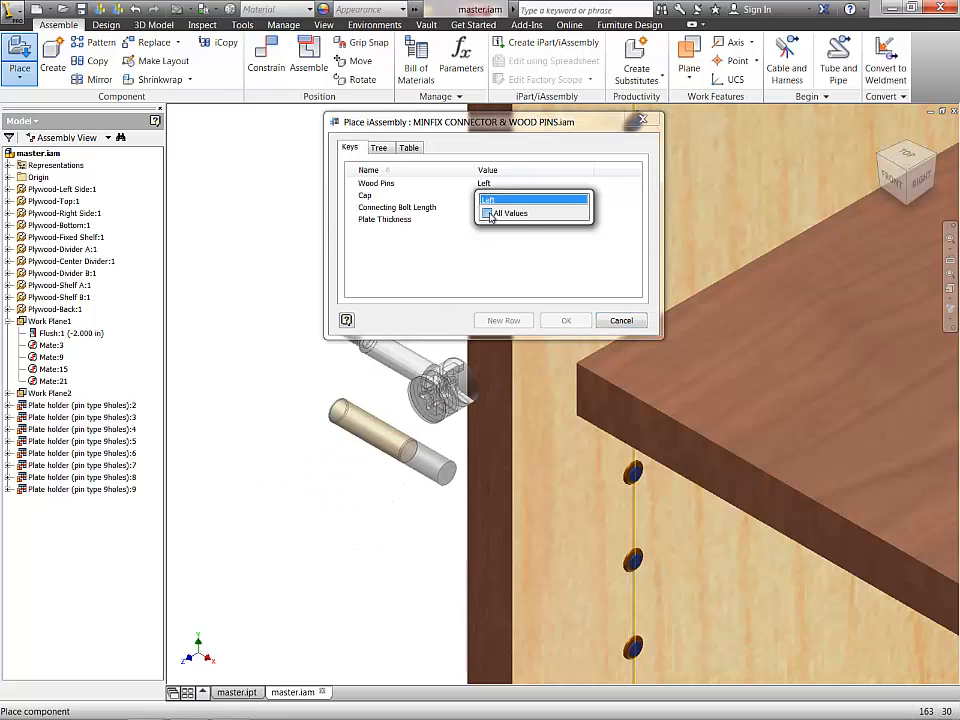
{"action": "left_click", "coordinate": [490, 216]}
{"action": "left_click", "coordinate": [500, 198]}
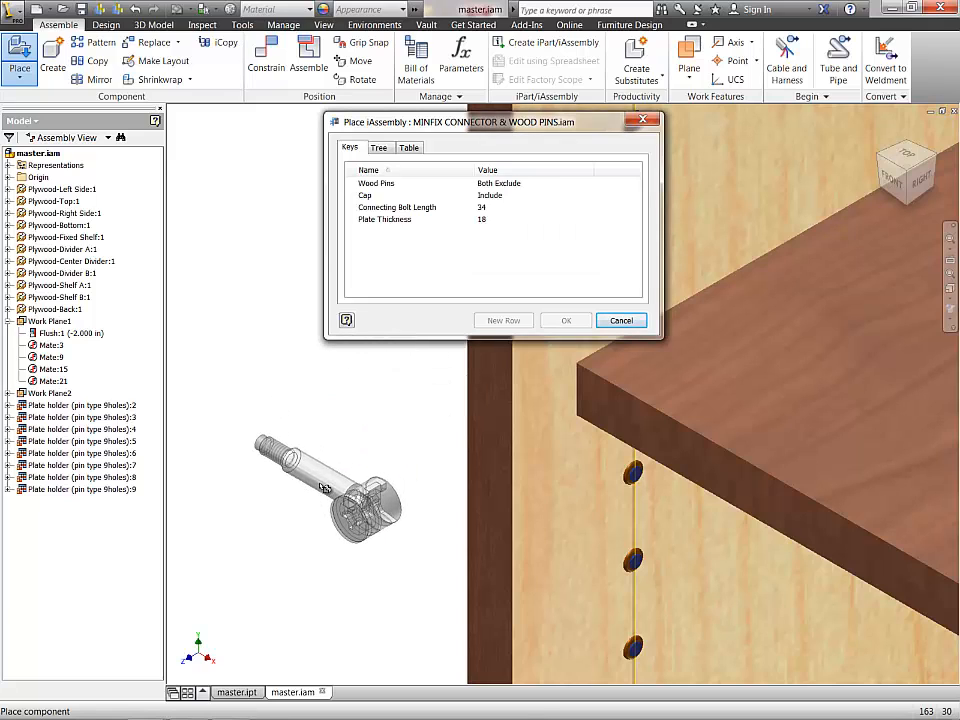
{"action": "left_click", "coordinate": [492, 186]}
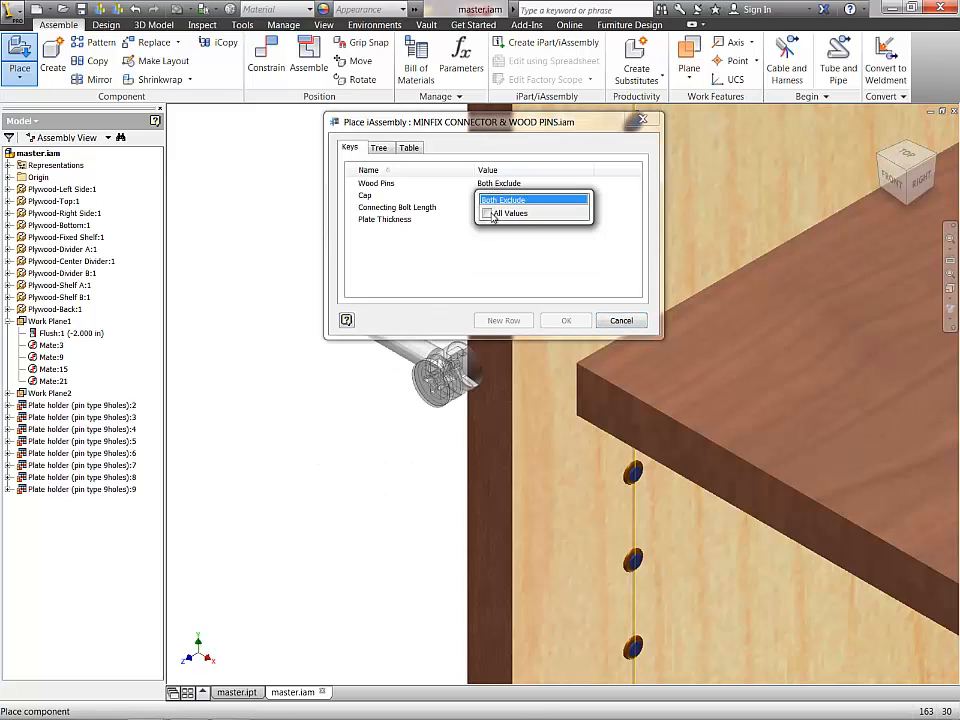
{"action": "left_click", "coordinate": [487, 214]}
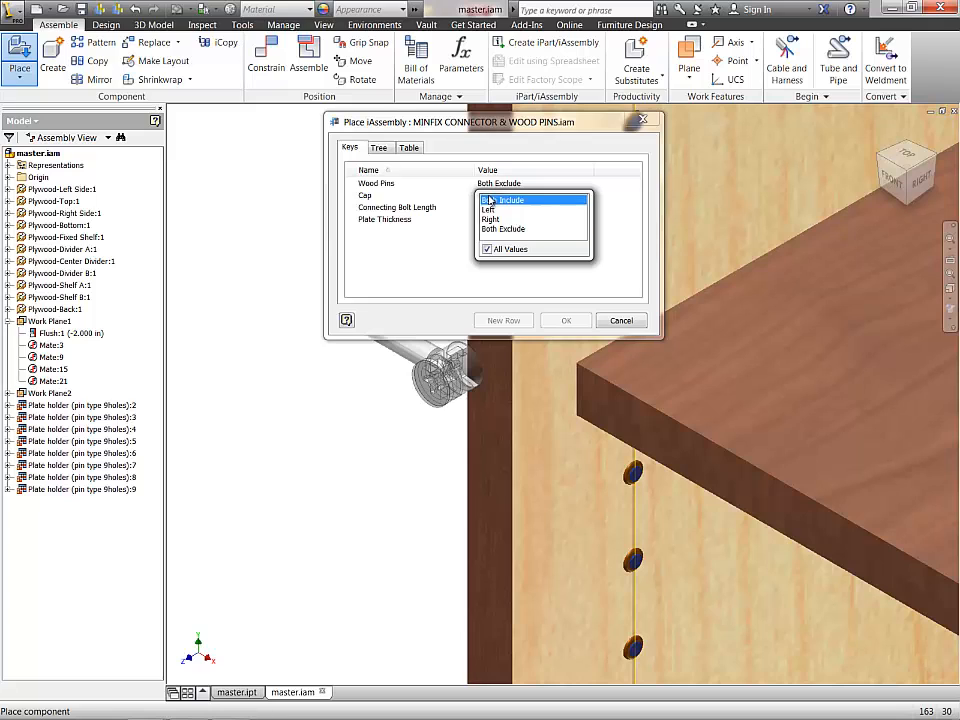
{"action": "left_click", "coordinate": [495, 199]}
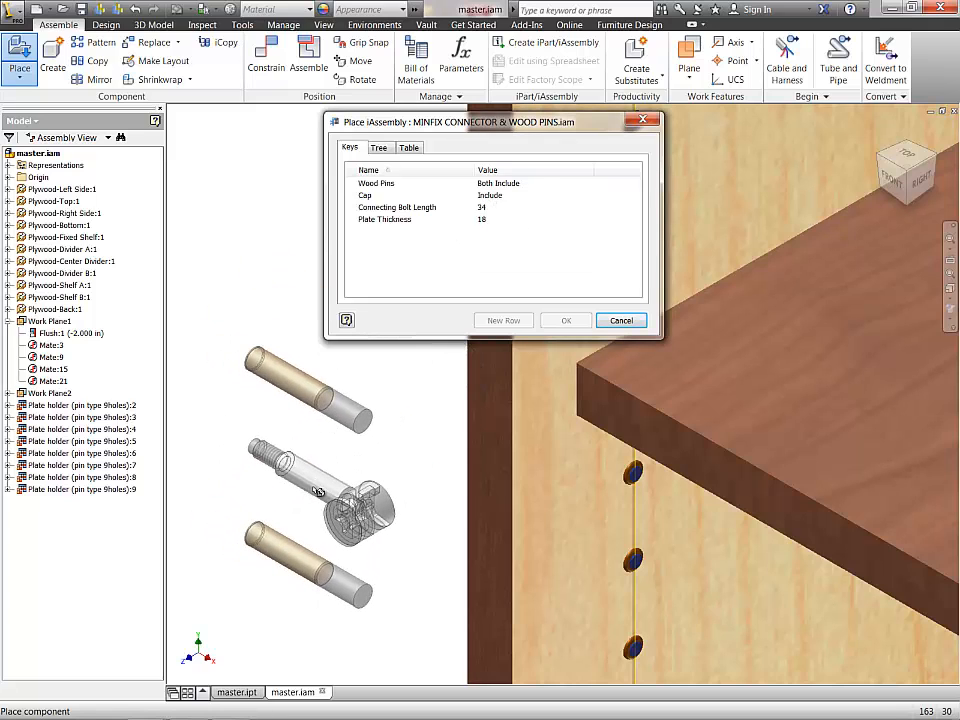
Step: Place one connector with both wood pins, bolt length 34 and plate thickness 18 in the empty space beside the cabinet
{"action": "left_click", "coordinate": [317, 491]}
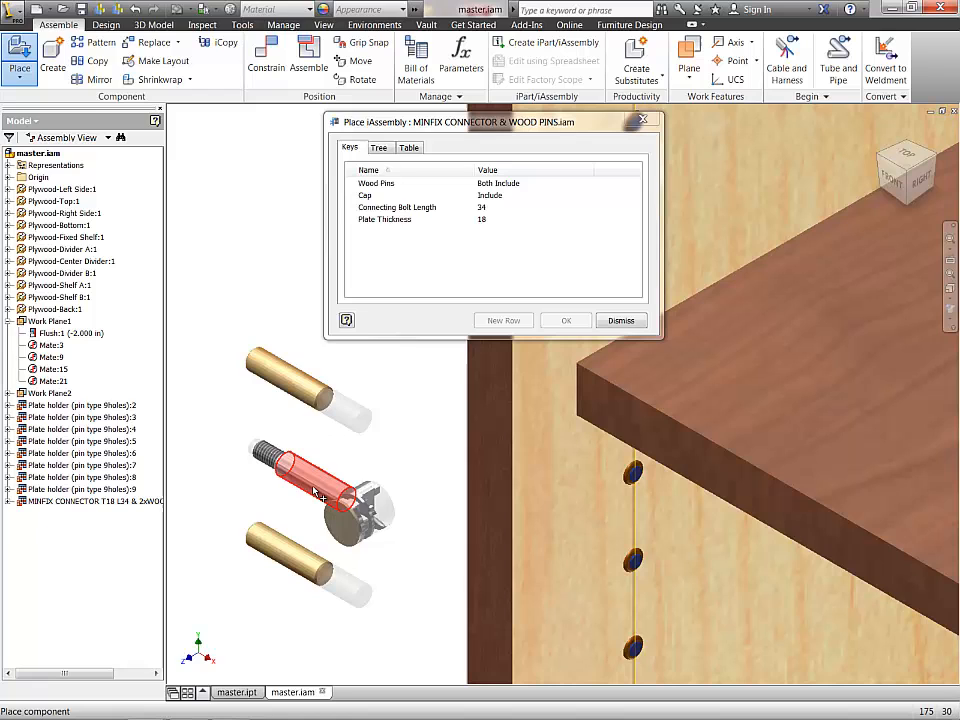
{"action": "left_click", "coordinate": [618, 321]}
{"action": "scroll", "coordinate": [377, 445], "scroll_direction": "down", "scroll_amount": 5}
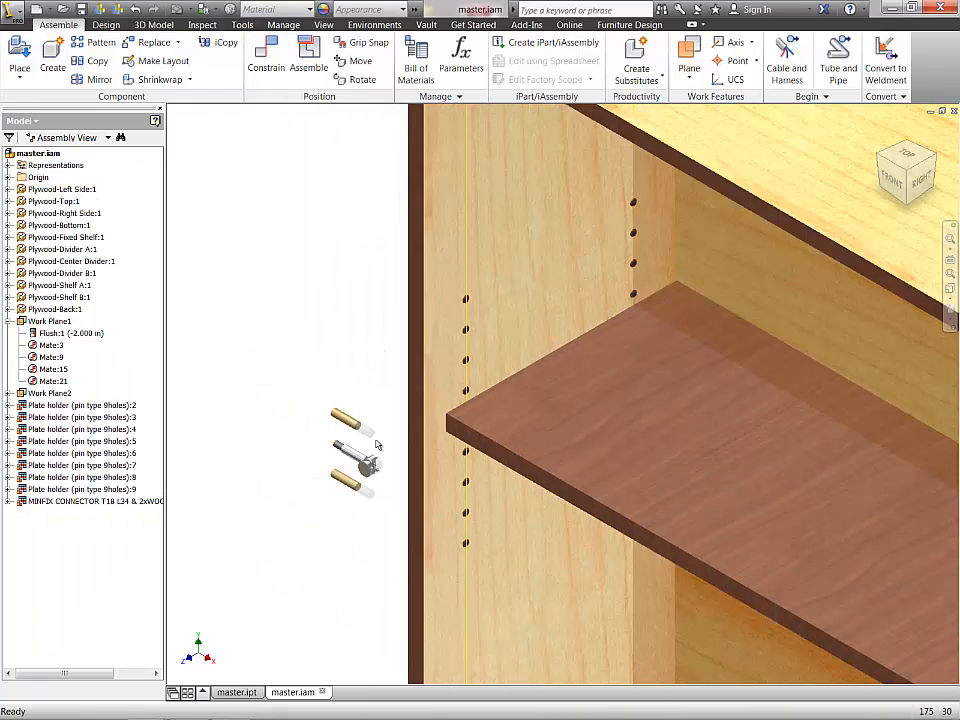
{"action": "middle_click_drag", "start_coordinate": [377, 445], "coordinate": [366, 400]}
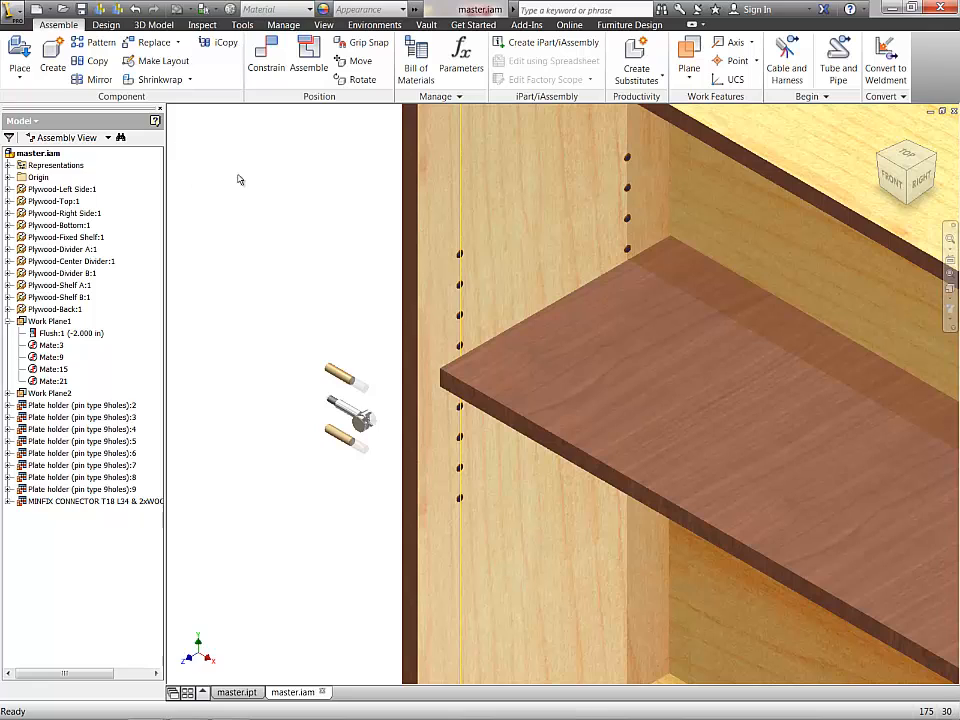
Step: Start Attach Hardware for multiple placements and select the loose minifix connector as the component
{"action": "left_click", "coordinate": [629, 25]}
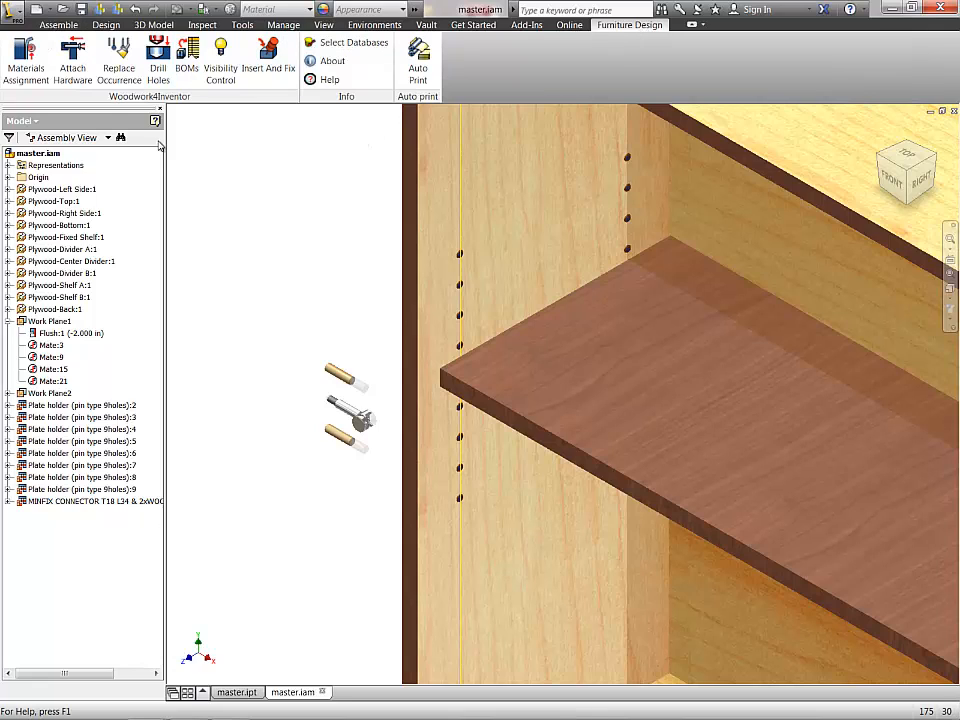
{"action": "left_click", "coordinate": [72, 58]}
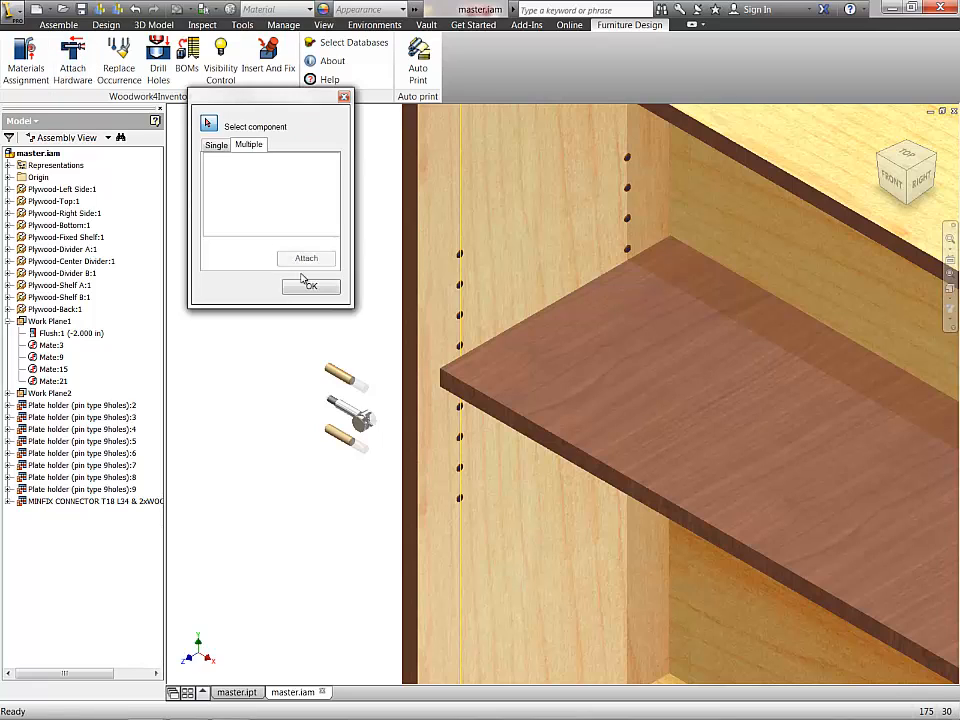
{"action": "left_click", "coordinate": [352, 383]}
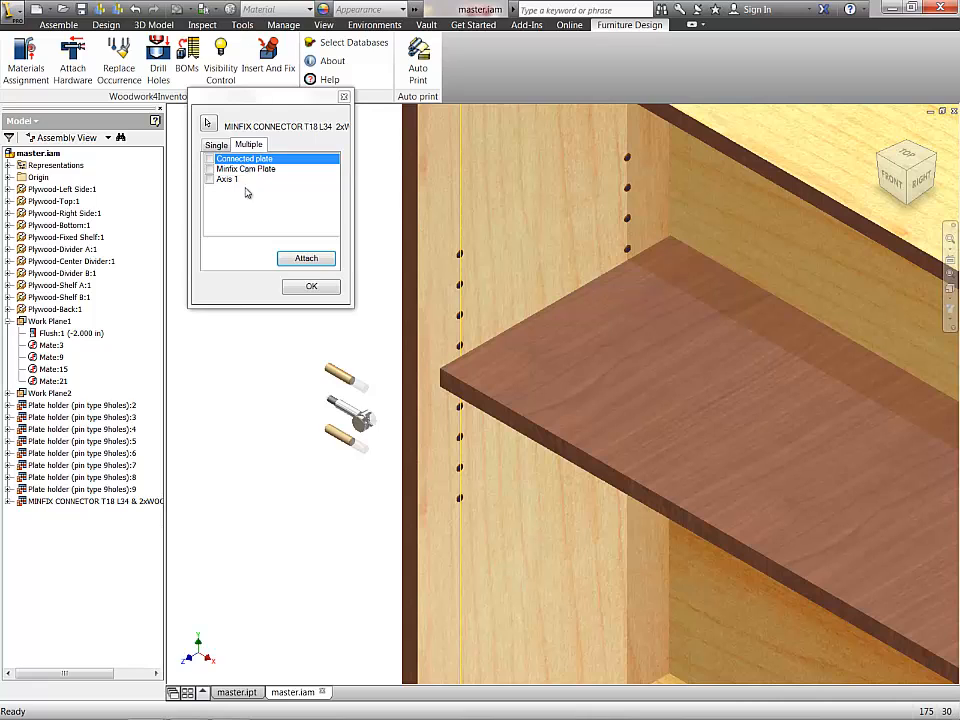
Step: Assign the inner faces of the left and right side panels as the connector's Connected plate references
{"action": "scroll", "coordinate": [287, 438], "scroll_direction": "down", "scroll_amount": 3}
{"action": "middle_click_drag", "start_coordinate": [272, 399], "coordinate": [268, 386]}
{"action": "scroll", "coordinate": [405, 458], "scroll_direction": "up", "scroll_amount": 3}
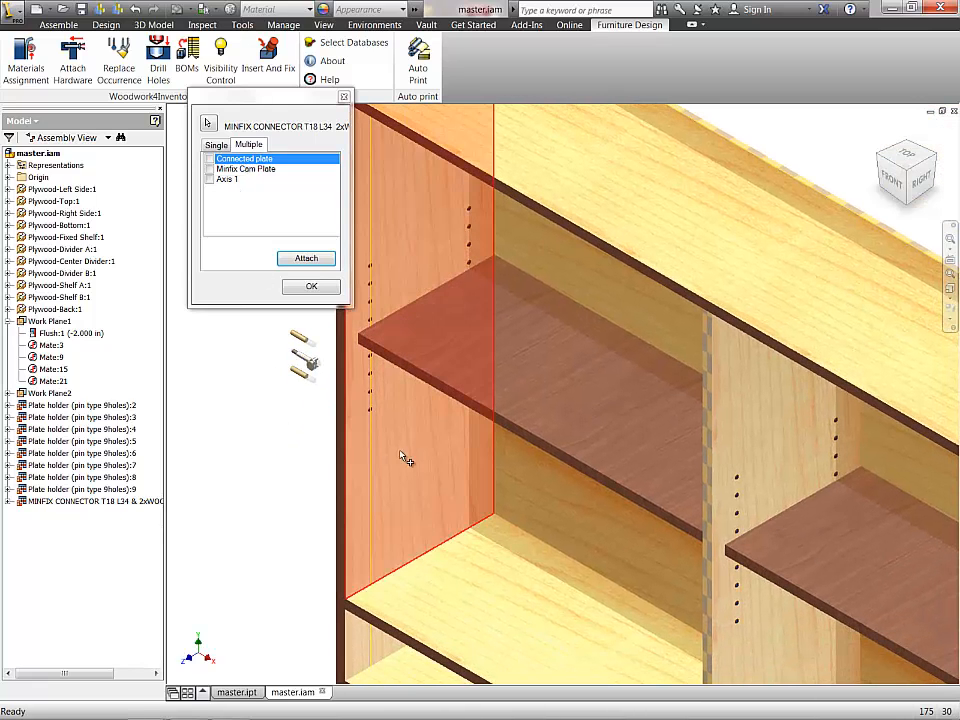
{"action": "left_click", "coordinate": [405, 458]}
{"action": "scroll", "coordinate": [262, 503], "scroll_direction": "down", "scroll_amount": 2}
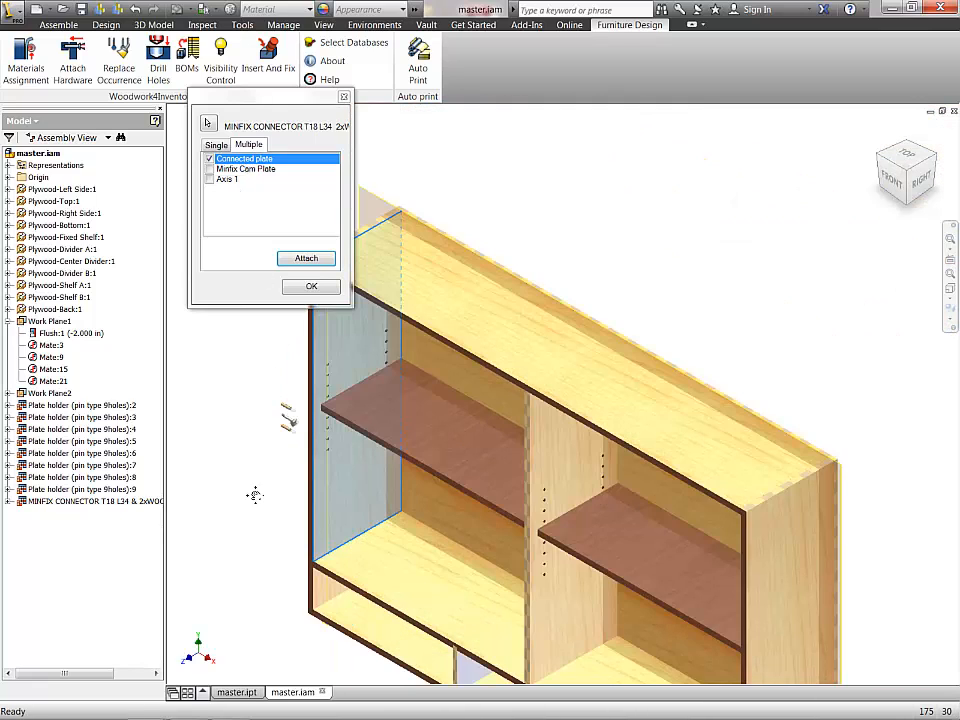
{"action": "middle_click_drag", "start_coordinate": [253, 497], "coordinate": [213, 437]}
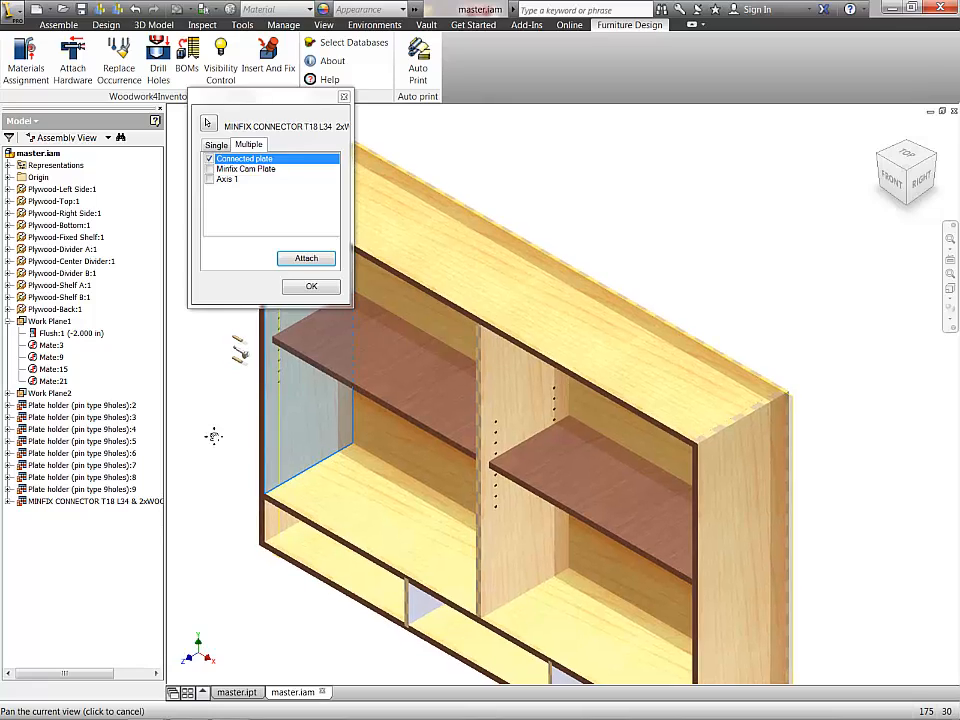
{"action": "middle_click_drag", "start_coordinate": [561, 441], "coordinate": [659, 449], "text": "shift"}
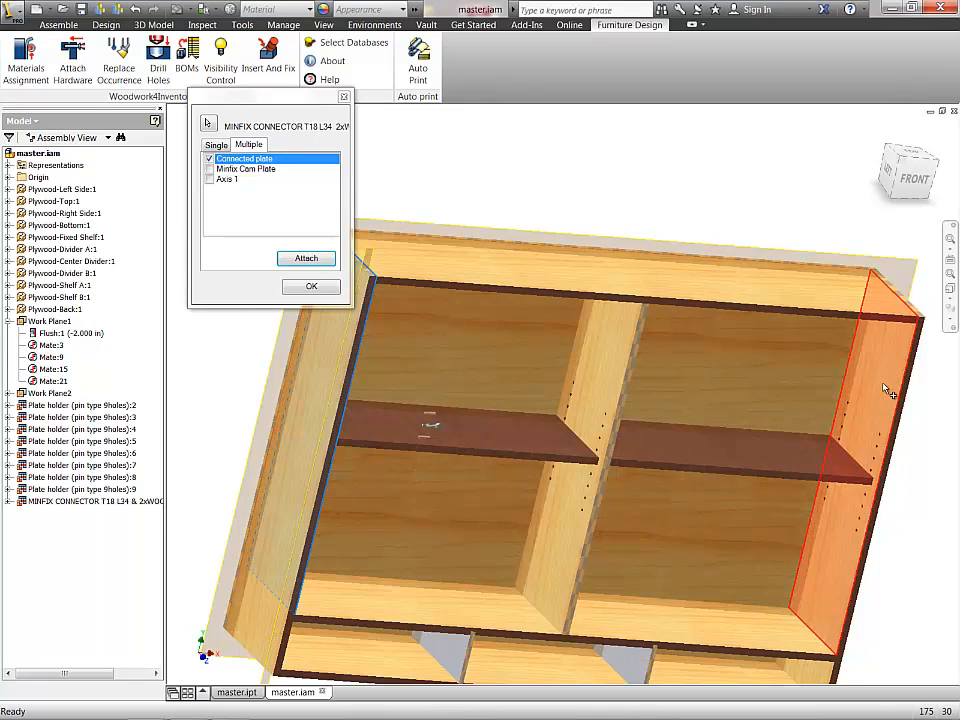
{"action": "left_click", "coordinate": [885, 389]}
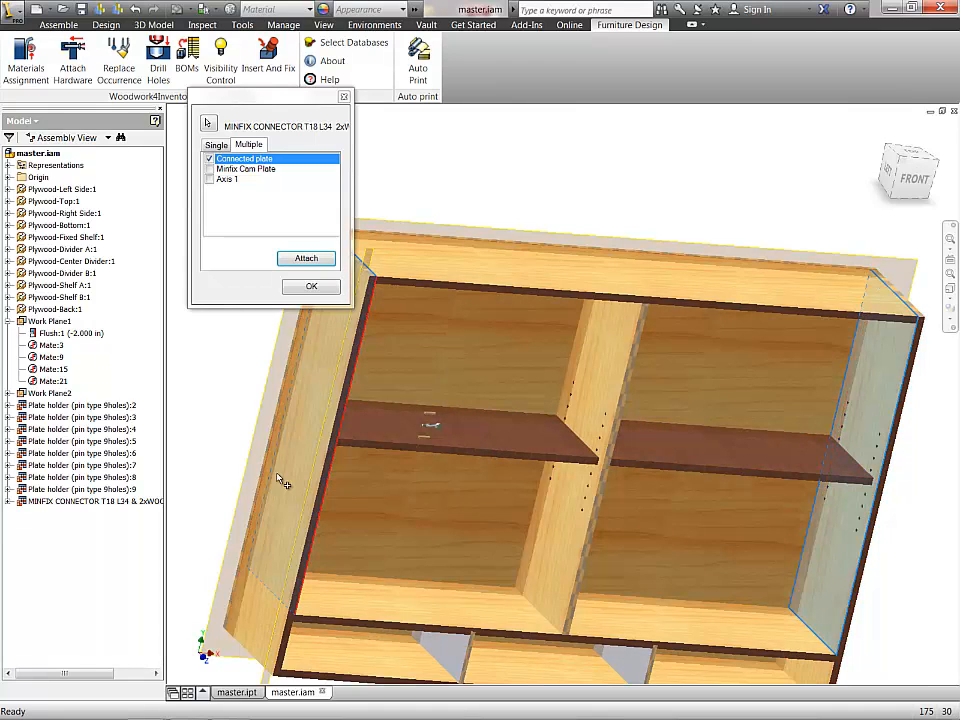
{"action": "middle_click_drag", "start_coordinate": [252, 441], "coordinate": [285, 392]}
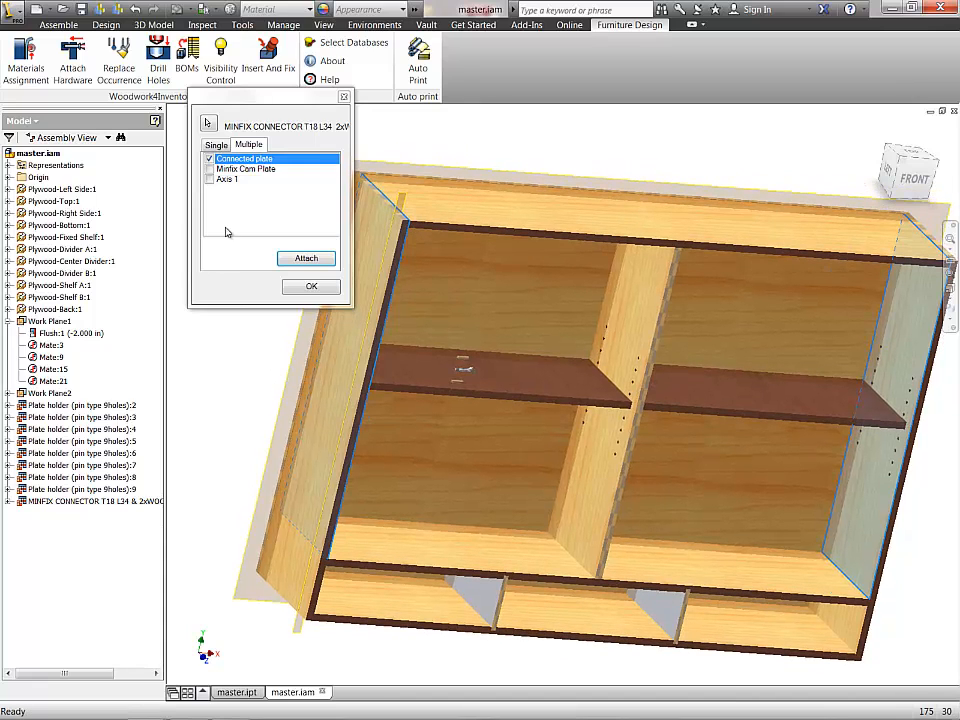
Step: Assign the undersides of the top and bottom panels as the connector's Minfix Cam Plate references
{"action": "left_click", "coordinate": [237, 170]}
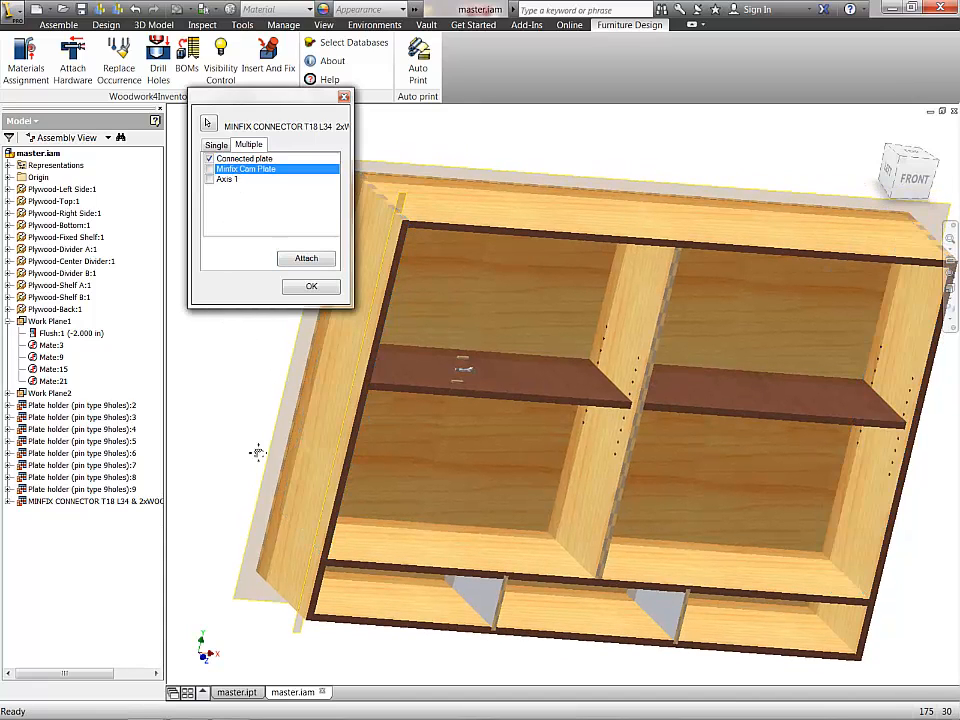
{"action": "middle_click_drag", "start_coordinate": [258, 453], "coordinate": [327, 565]}
{"action": "middle_click_drag", "start_coordinate": [638, 430], "coordinate": [652, 440]}
{"action": "middle_click_drag", "start_coordinate": [572, 413], "coordinate": [525, 300], "text": "shift"}
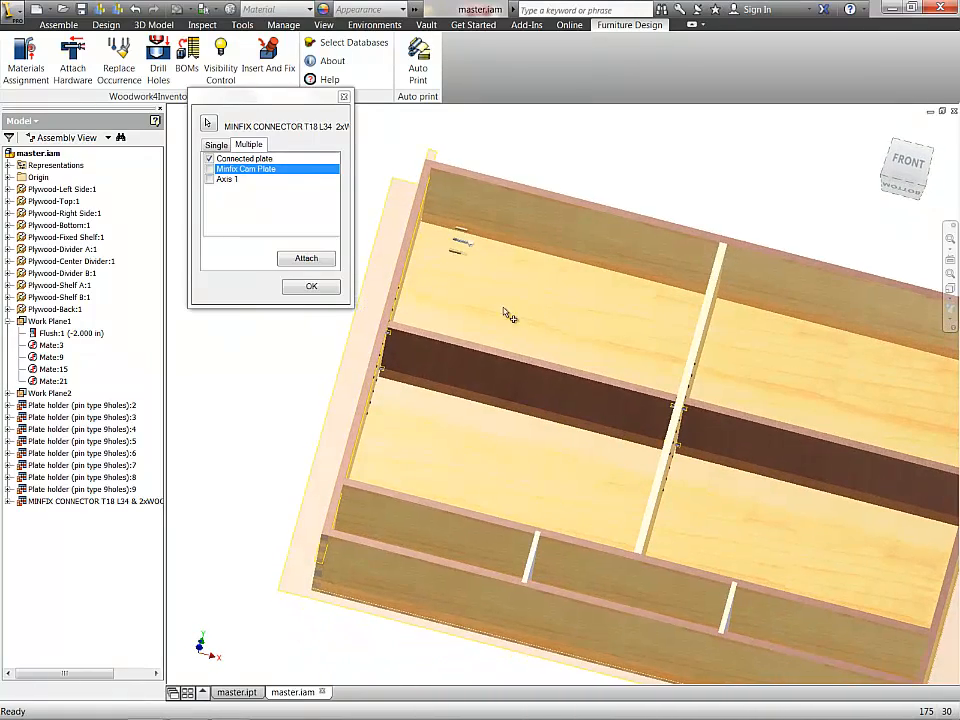
{"action": "left_click", "coordinate": [480, 215]}
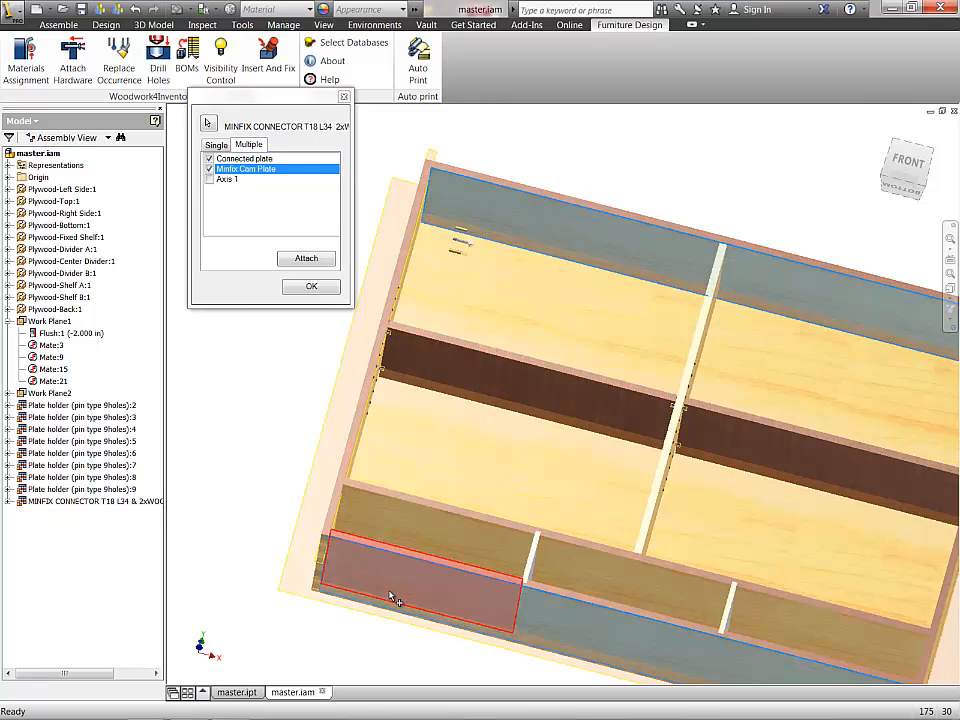
Step: Assign Work Plane1 and Work Plane2 as the Axis 1 references, attach the connectors at the cabinet corners and finish Attach Hardware
{"action": "left_click", "coordinate": [226, 179]}
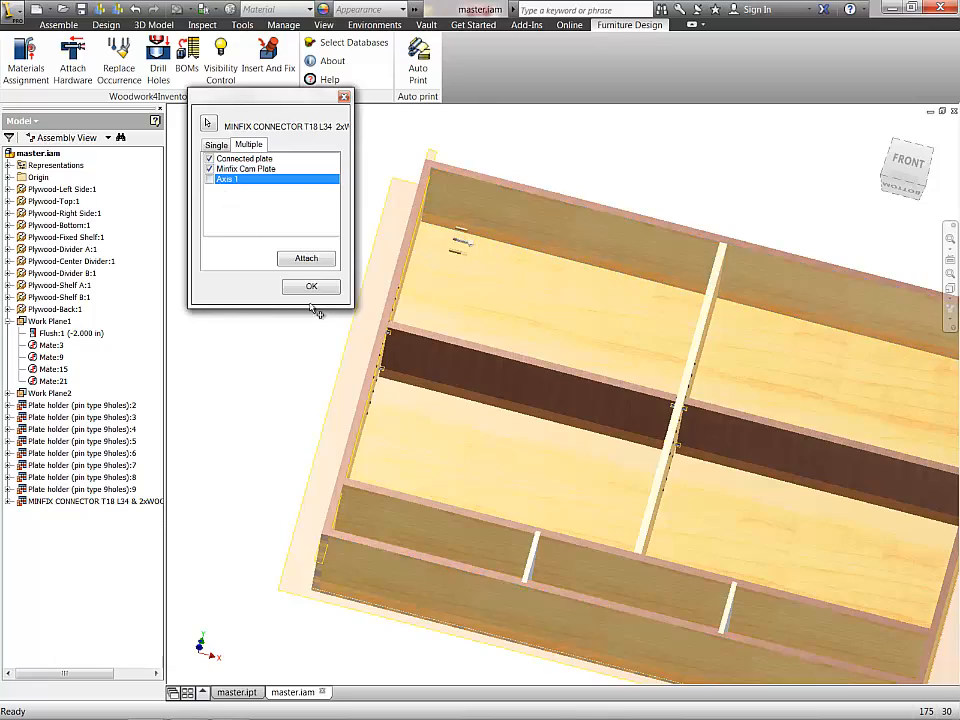
{"action": "middle_click_drag", "start_coordinate": [559, 329], "coordinate": [507, 430], "text": "shift"}
{"action": "scroll", "coordinate": [400, 295], "scroll_direction": "down", "scroll_amount": 4}
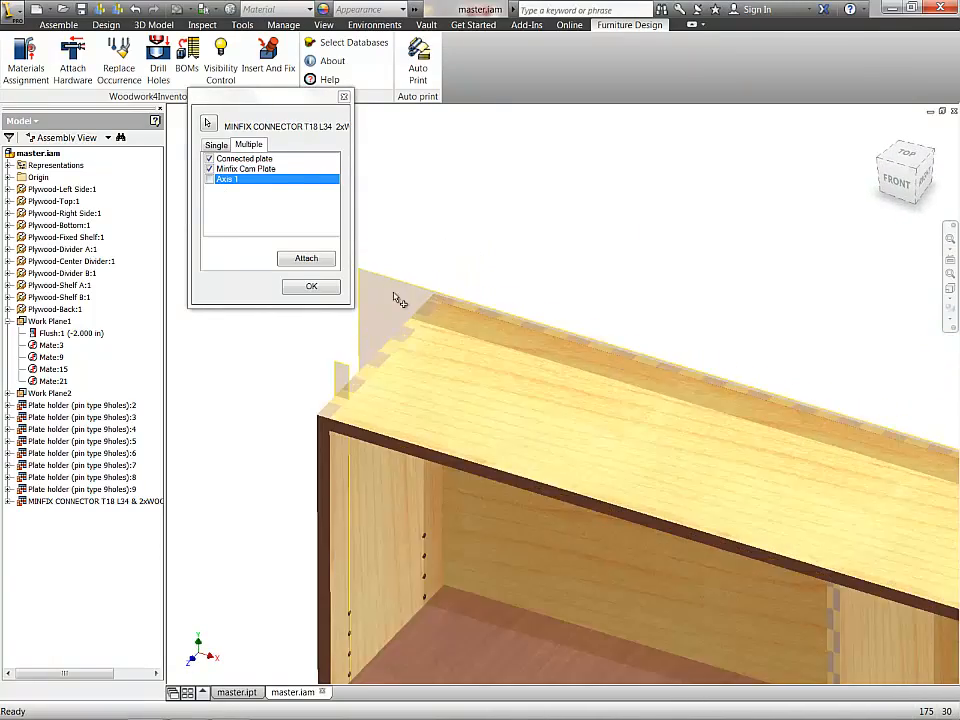
{"action": "left_click", "coordinate": [392, 305]}
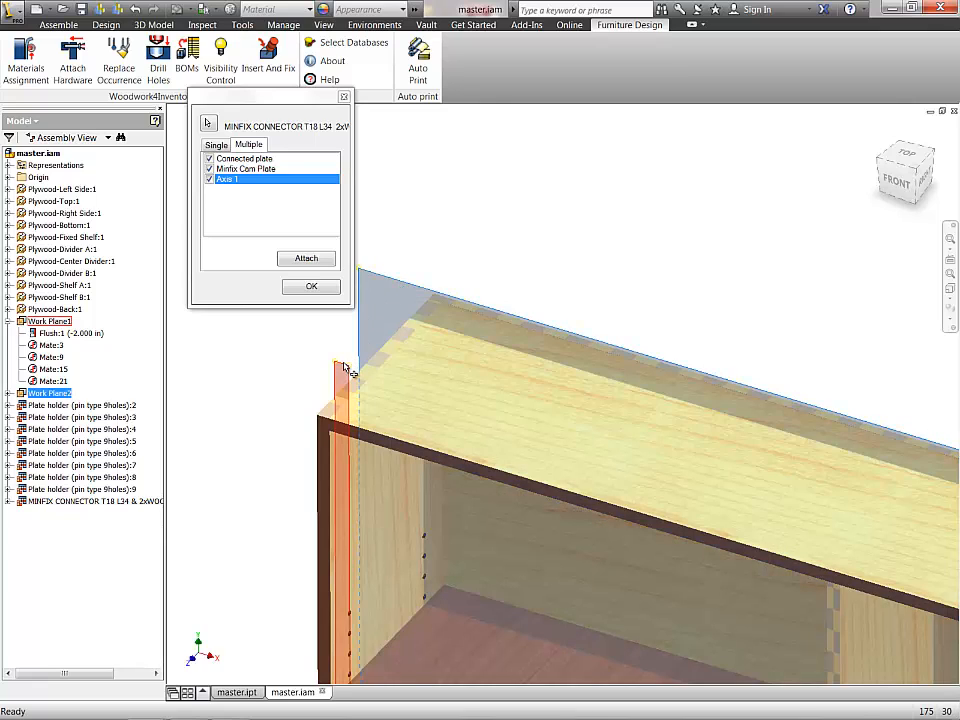
{"action": "left_click", "coordinate": [302, 259]}
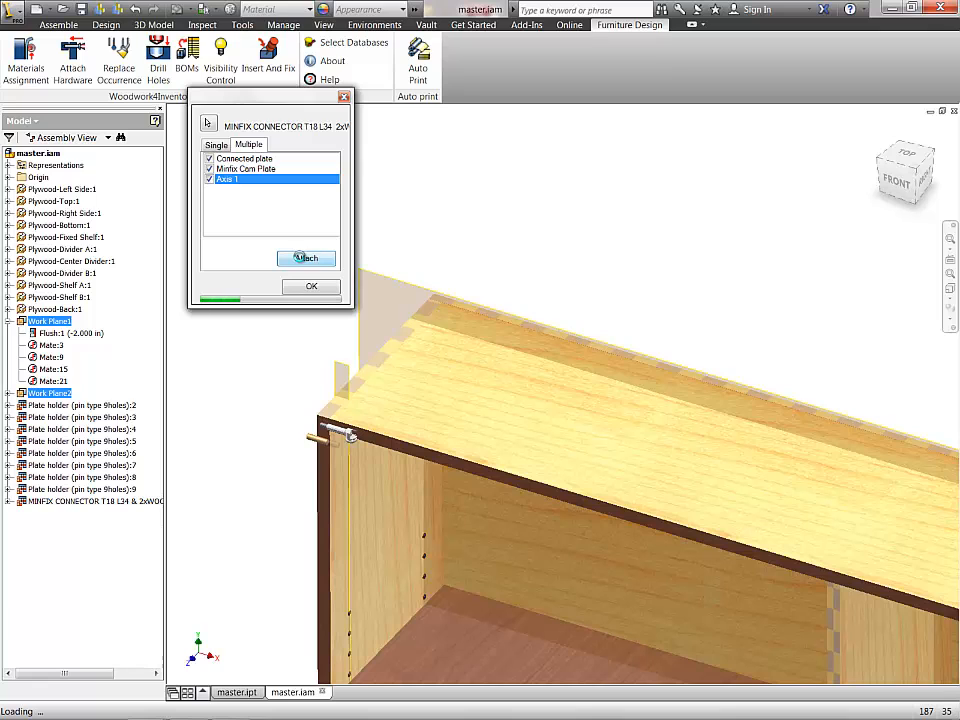
{"action": "left_click", "coordinate": [311, 288]}
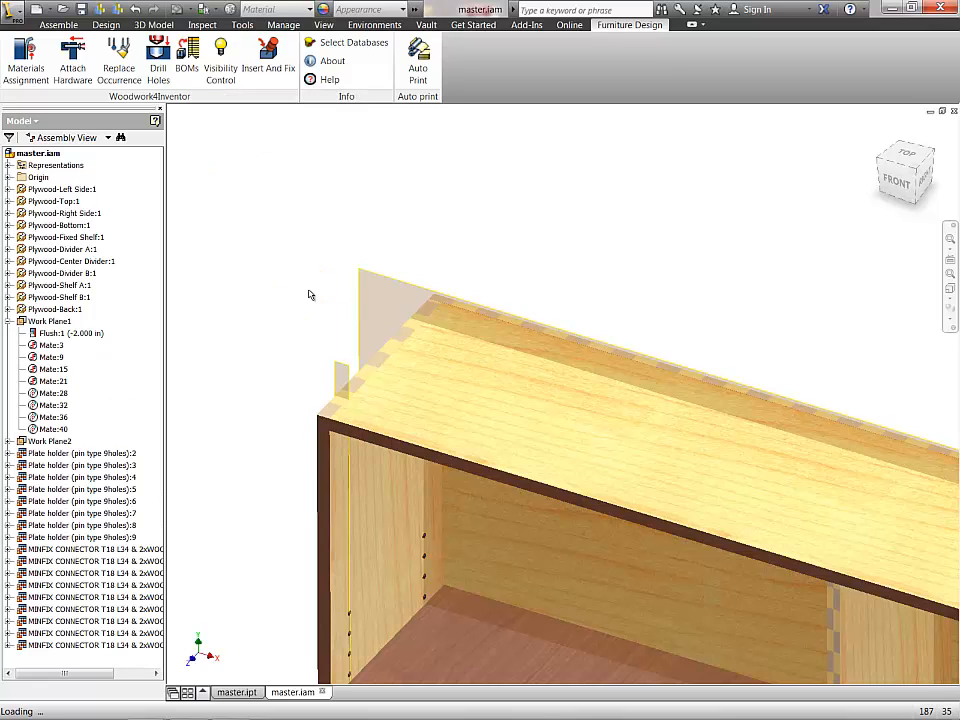
Step: Examine the connectors at the cabinet's upper left corner in Wireframe, and set the visual style to Shaded with edges
{"action": "middle_click_drag", "start_coordinate": [443, 349], "coordinate": [516, 452]}
{"action": "scroll", "coordinate": [438, 355], "scroll_direction": "down", "scroll_amount": 3}
{"action": "scroll", "coordinate": [438, 358], "scroll_direction": "down", "scroll_amount": 3}
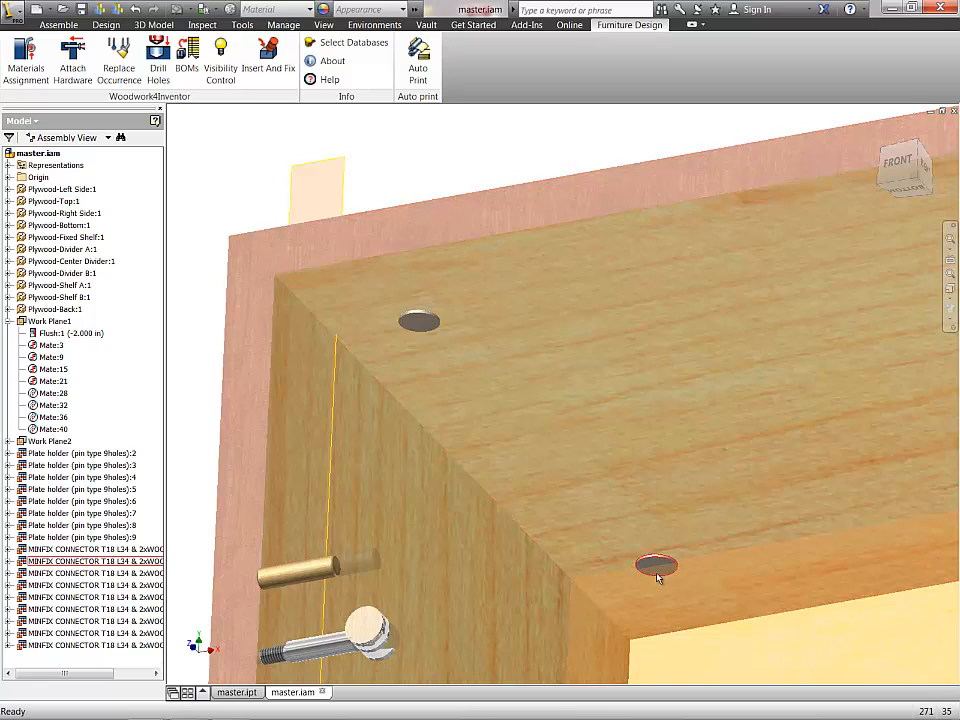
{"action": "left_click", "coordinate": [953, 313]}
{"action": "left_click", "coordinate": [950, 325]}
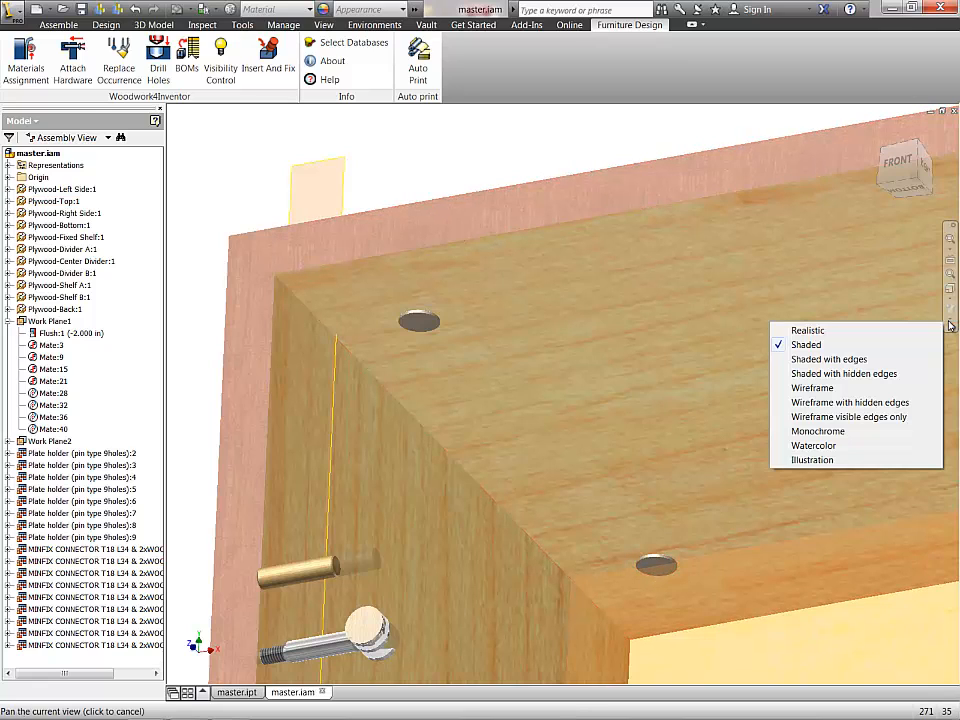
{"action": "left_click", "coordinate": [864, 388]}
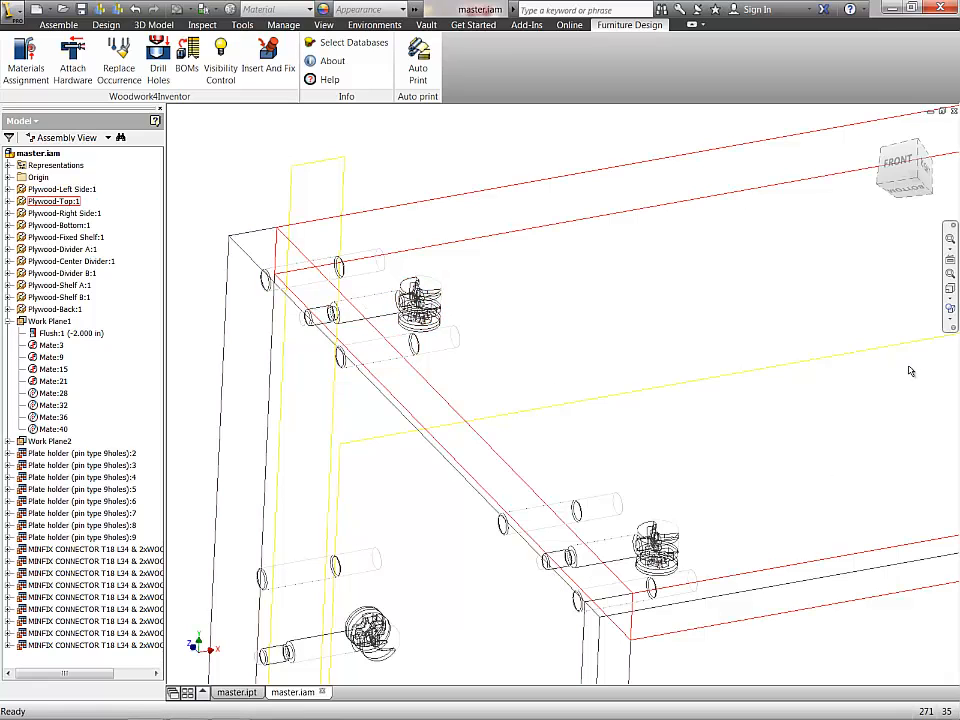
{"action": "left_click", "coordinate": [951, 321]}
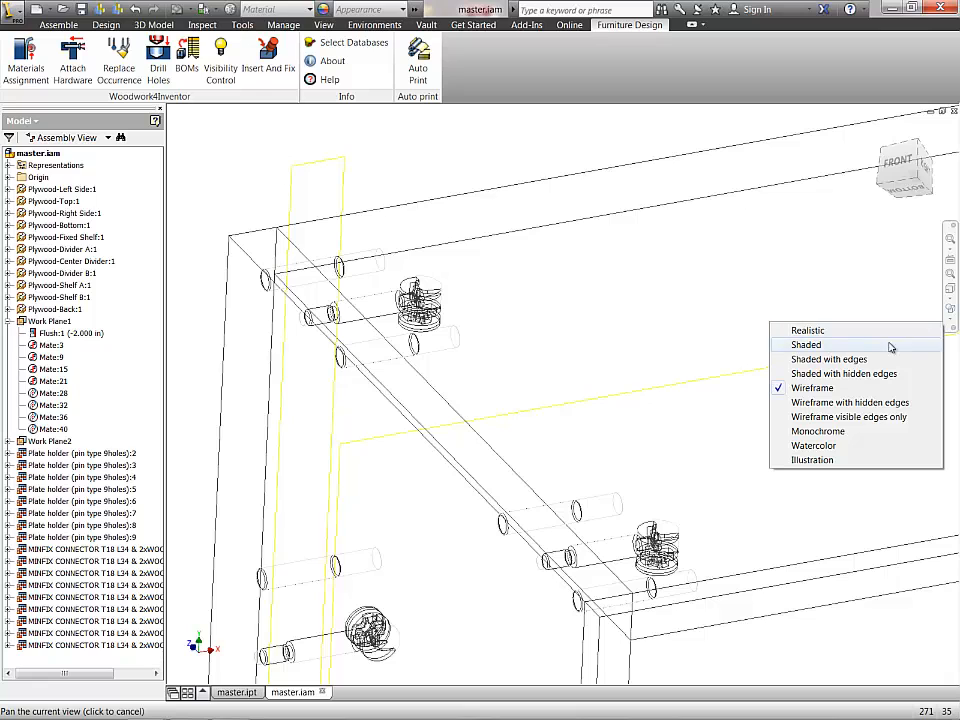
{"action": "left_click", "coordinate": [859, 362]}
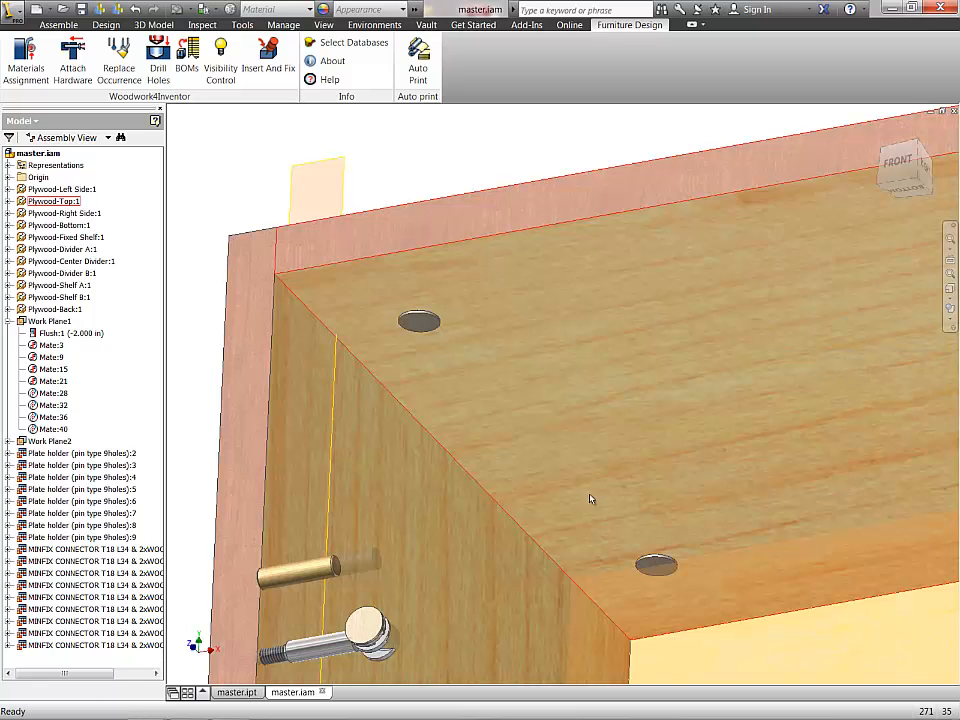
Step: Examine the connectors attached to the bottom panel and at the remaining corners of the whole cabinet
{"action": "scroll", "coordinate": [590, 499], "scroll_direction": "down", "scroll_amount": 5}
{"action": "middle_click_drag", "start_coordinate": [594, 454], "coordinate": [546, 240]}
{"action": "middle_click_drag", "start_coordinate": [535, 419], "coordinate": [456, 66]}
{"action": "middle_click_drag", "start_coordinate": [459, 444], "coordinate": [430, 175]}
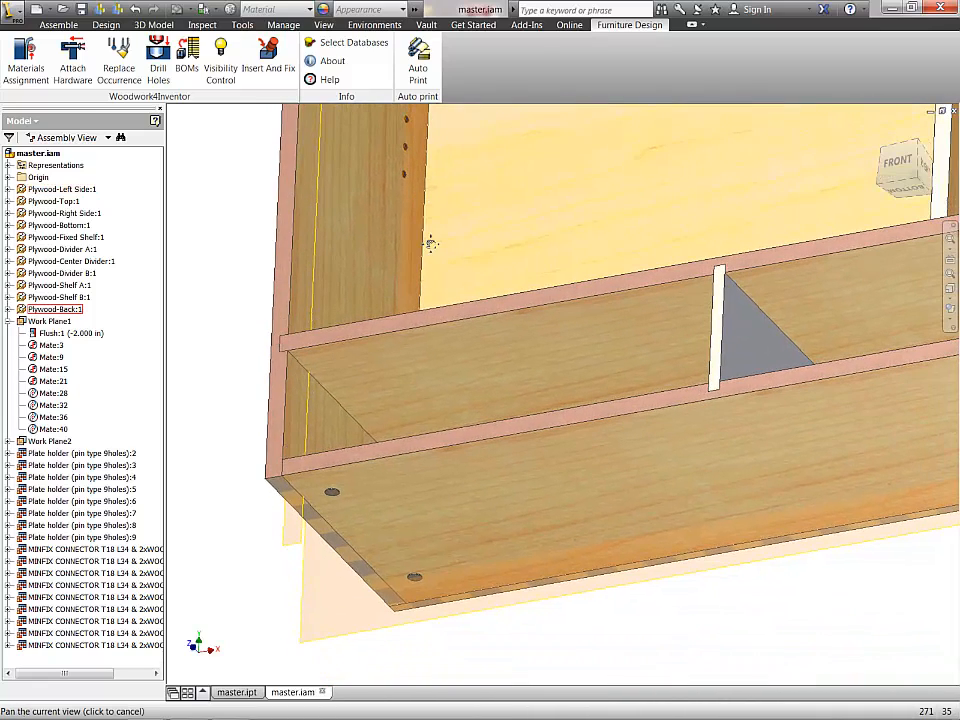
{"action": "scroll", "coordinate": [389, 565], "scroll_direction": "down", "scroll_amount": 5}
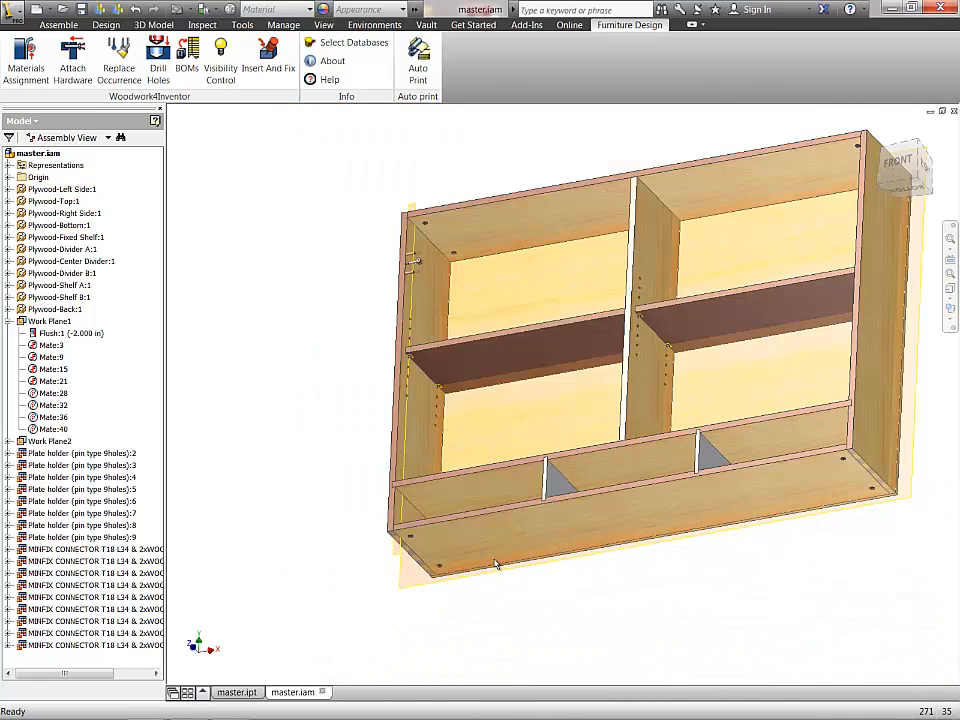
{"action": "middle_click_drag", "start_coordinate": [792, 510], "coordinate": [660, 585]}
{"action": "key", "text": "F4"}
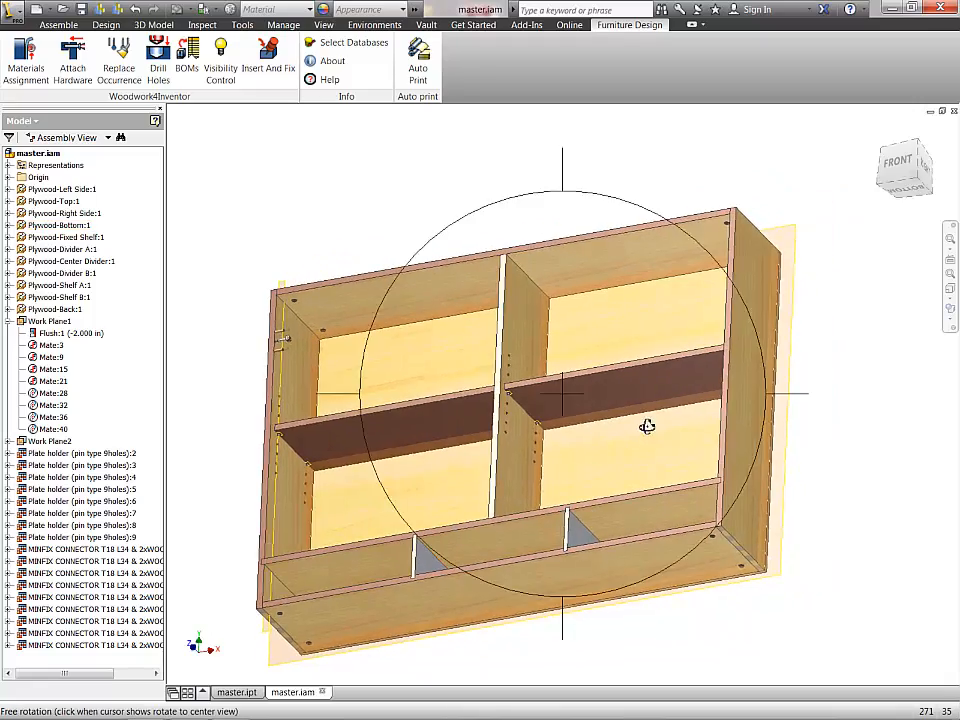
{"action": "left_click_drag", "start_coordinate": [662, 417], "coordinate": [655, 507]}
{"action": "middle_click_drag", "start_coordinate": [656, 507], "coordinate": [671, 302], "text": "shift"}
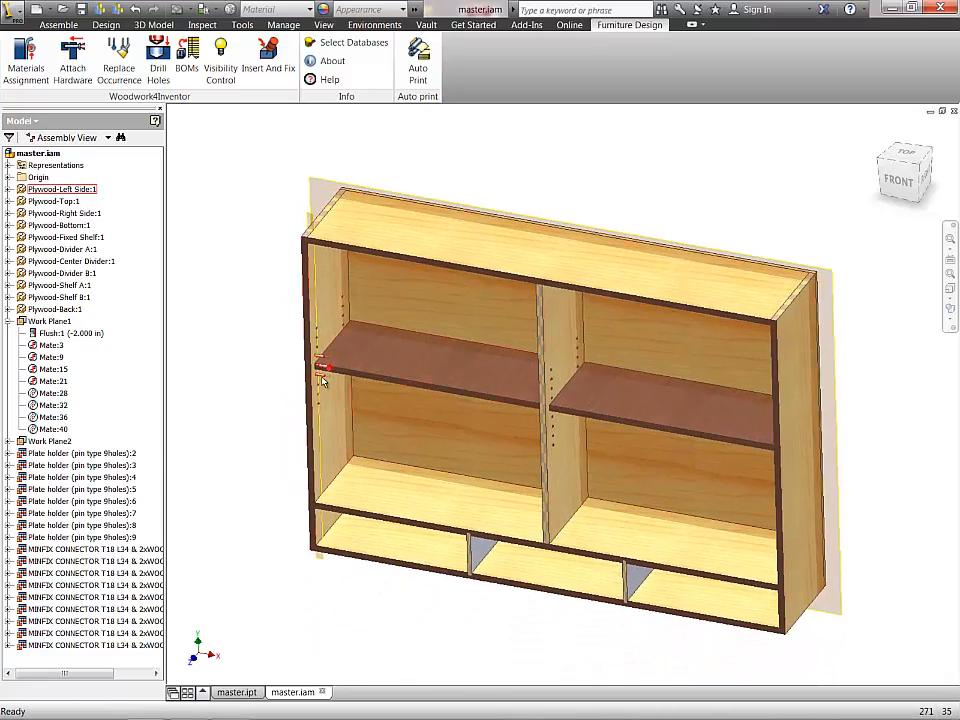
Step: Move the loose minifix connector into the empty space outside the left side panel and start Attach Hardware for it
{"action": "scroll", "coordinate": [324, 381], "scroll_direction": "up", "scroll_amount": 4}
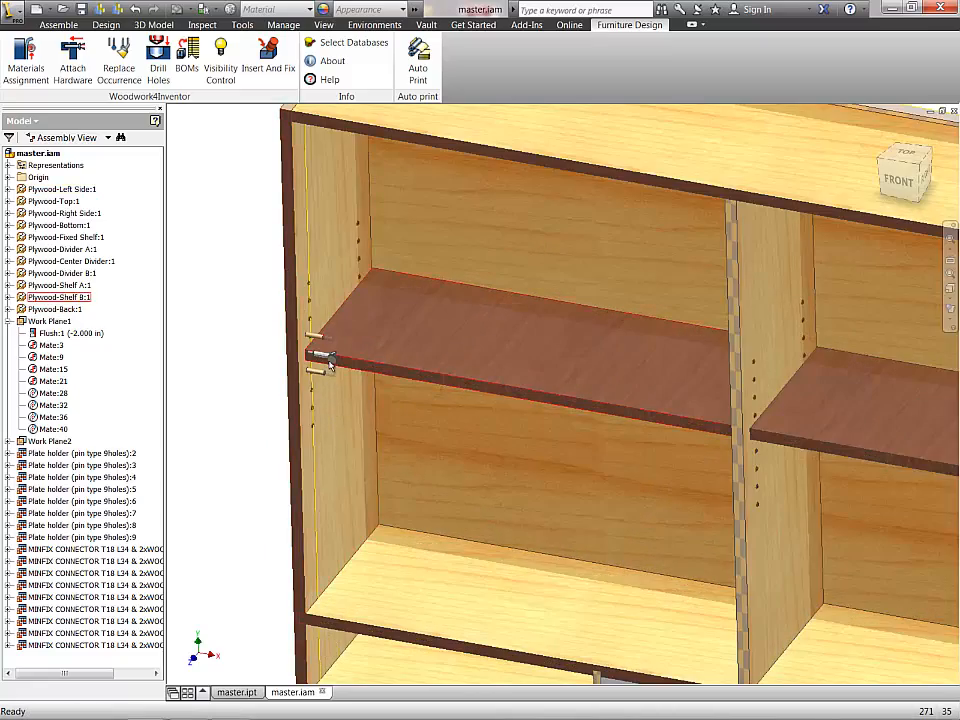
{"action": "left_click_drag", "start_coordinate": [329, 368], "coordinate": [268, 441]}
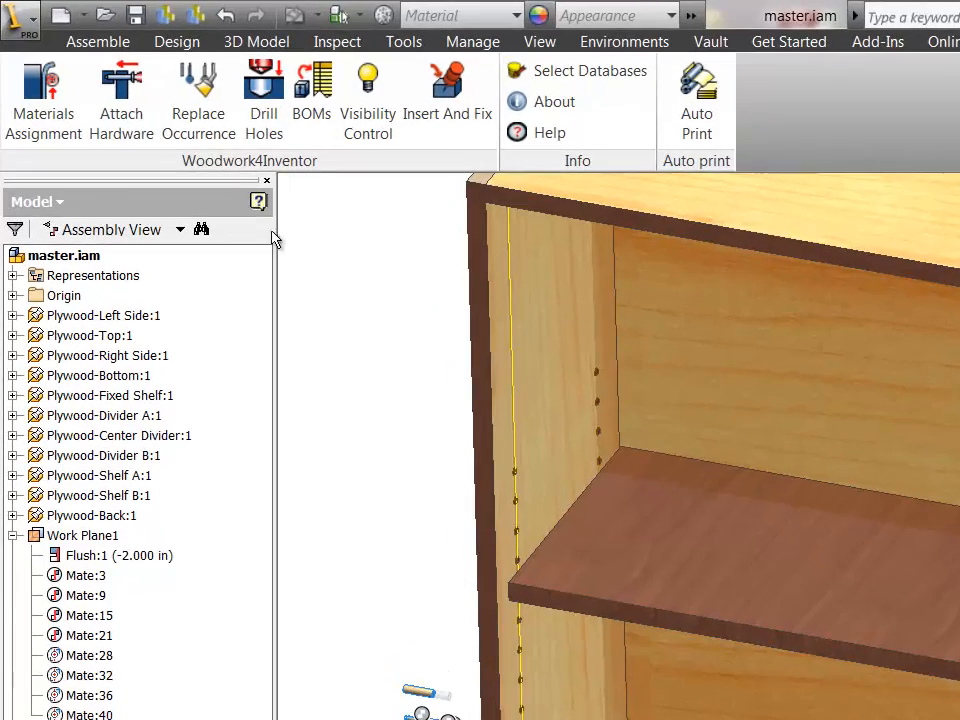
{"action": "left_click", "coordinate": [125, 110]}
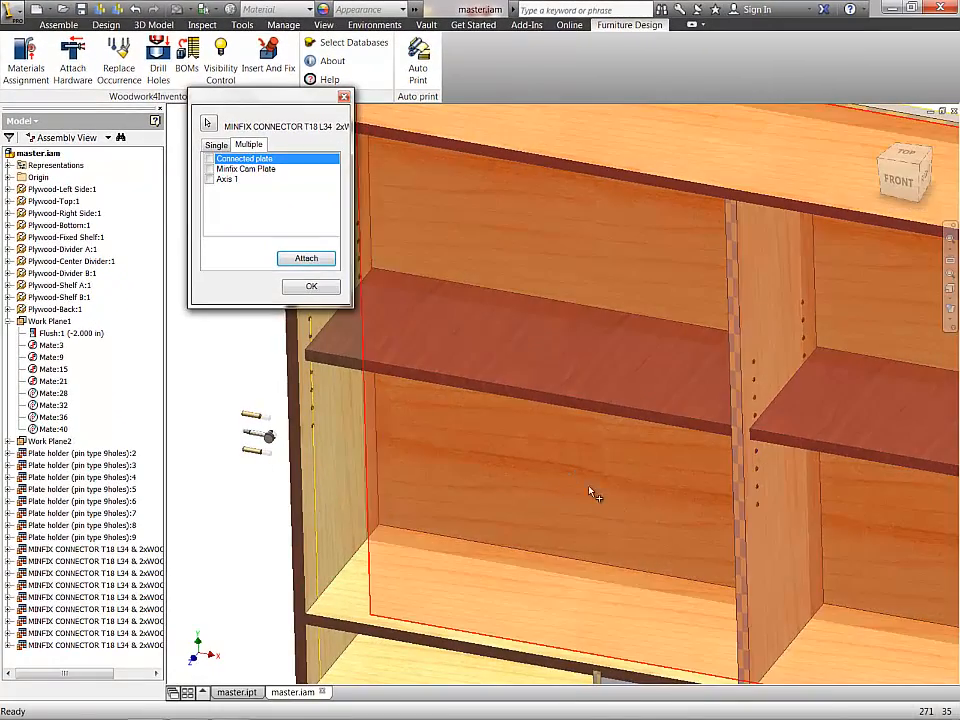
Step: Assign the fixed shelf's upper face and the top panel's underside as Connected plate, and the center divider's right face as Minfix Cam Plate
{"action": "middle_click_drag", "start_coordinate": [595, 494], "coordinate": [480, 420]}
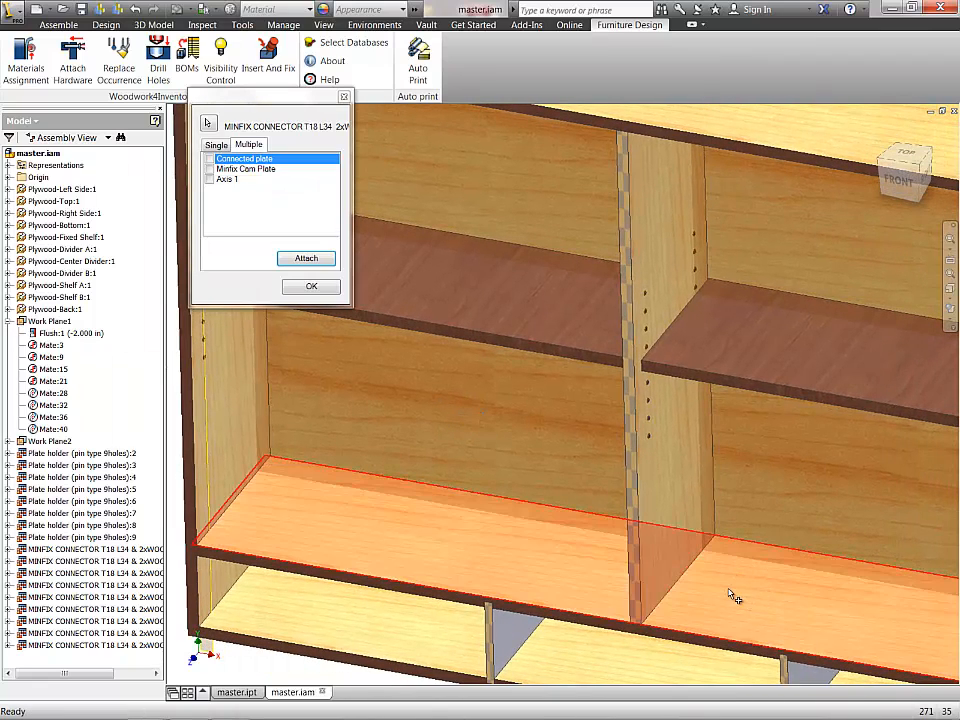
{"action": "left_click", "coordinate": [750, 561]}
{"action": "middle_click_drag", "start_coordinate": [745, 592], "coordinate": [740, 622]}
{"action": "key", "text": "F4"}
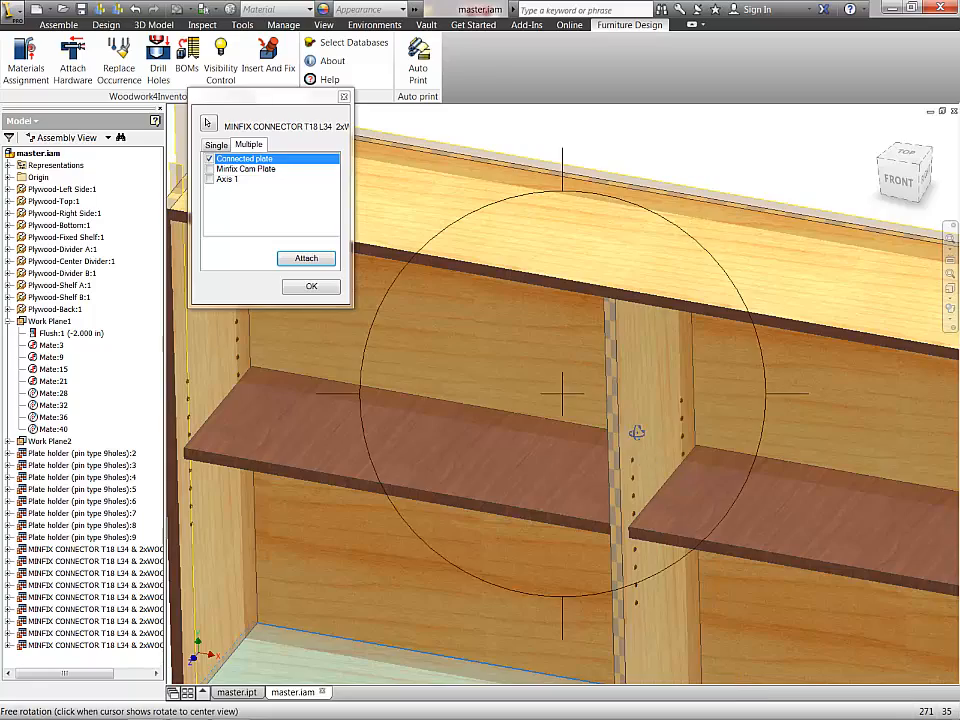
{"action": "left_click_drag", "start_coordinate": [637, 431], "coordinate": [641, 349]}
{"action": "key", "text": "F5"}
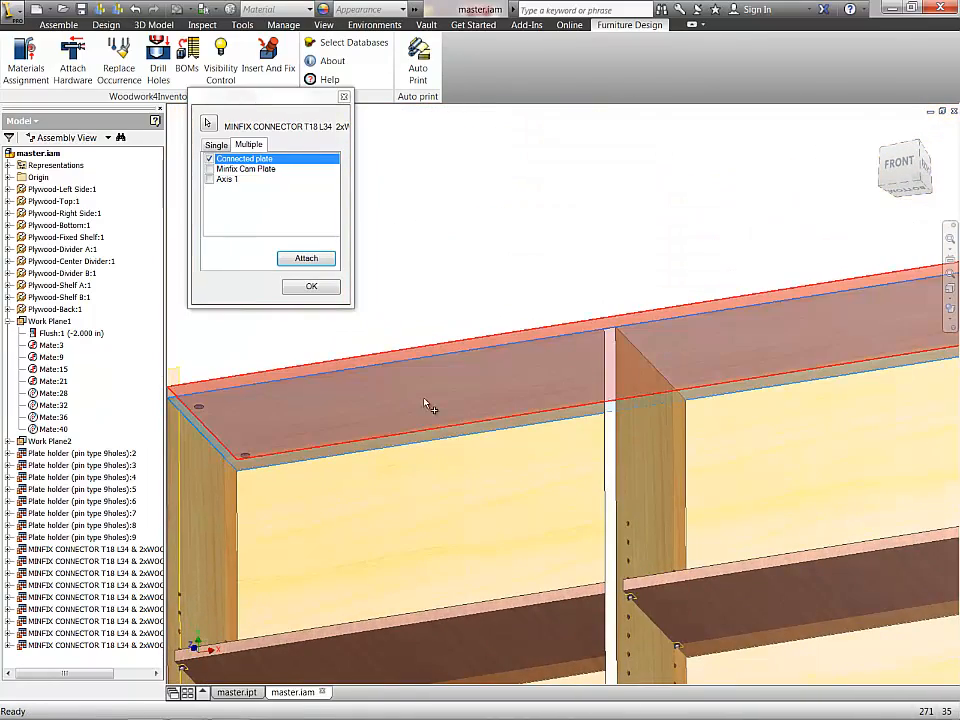
{"action": "left_click", "coordinate": [226, 170]}
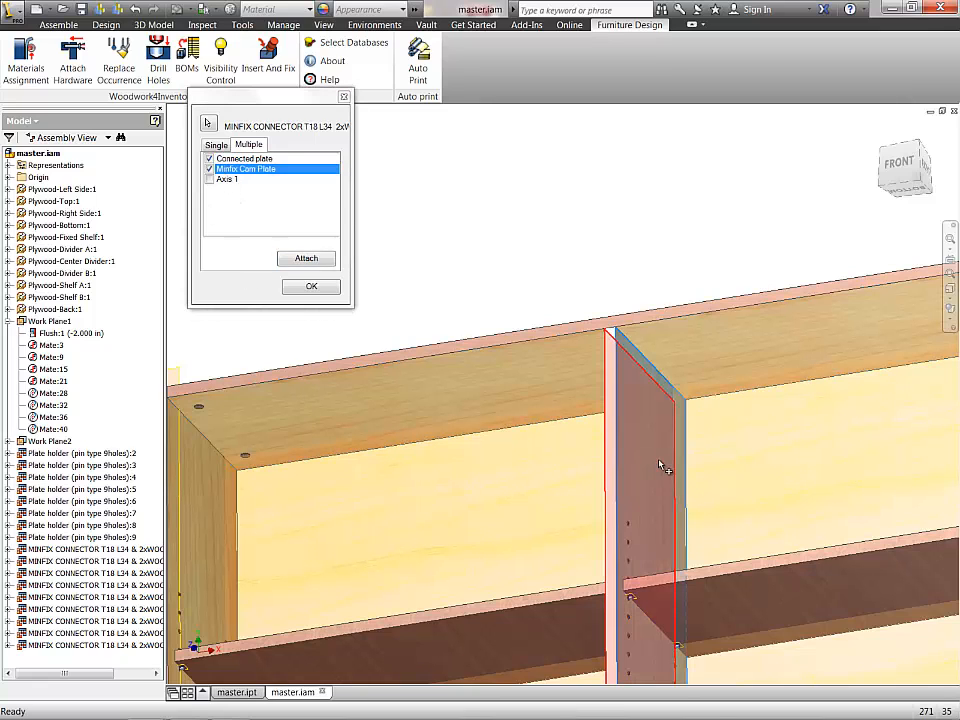
Step: Set both work planes as the Axis 1 references, attach the connectors to the center divider and close Attach Hardware
{"action": "key", "text": "F5"}
{"action": "key", "text": "F4"}
{"action": "left_click_drag", "start_coordinate": [600, 473], "coordinate": [594, 572]}
{"action": "left_click", "coordinate": [224, 179]}
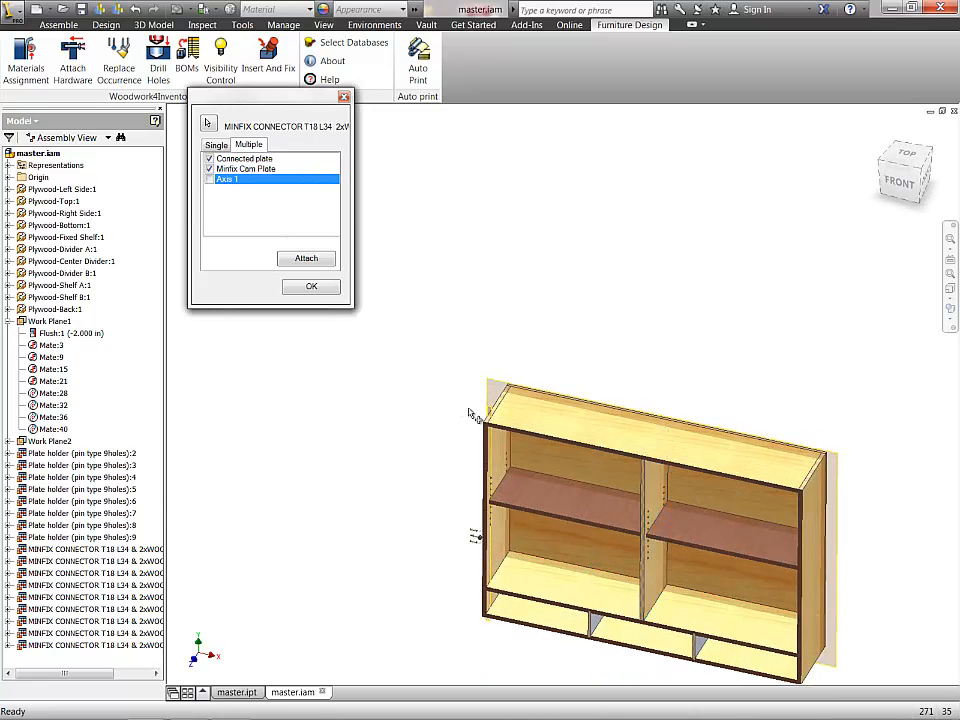
{"action": "scroll", "coordinate": [472, 408], "scroll_direction": "up", "scroll_amount": 3}
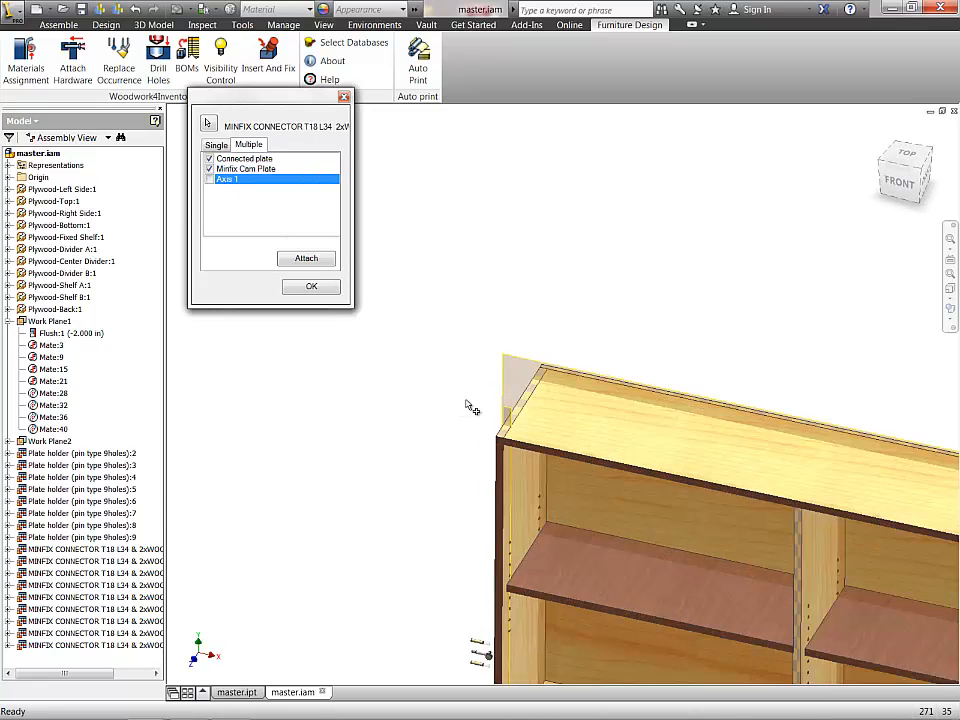
{"action": "left_click", "coordinate": [507, 363]}
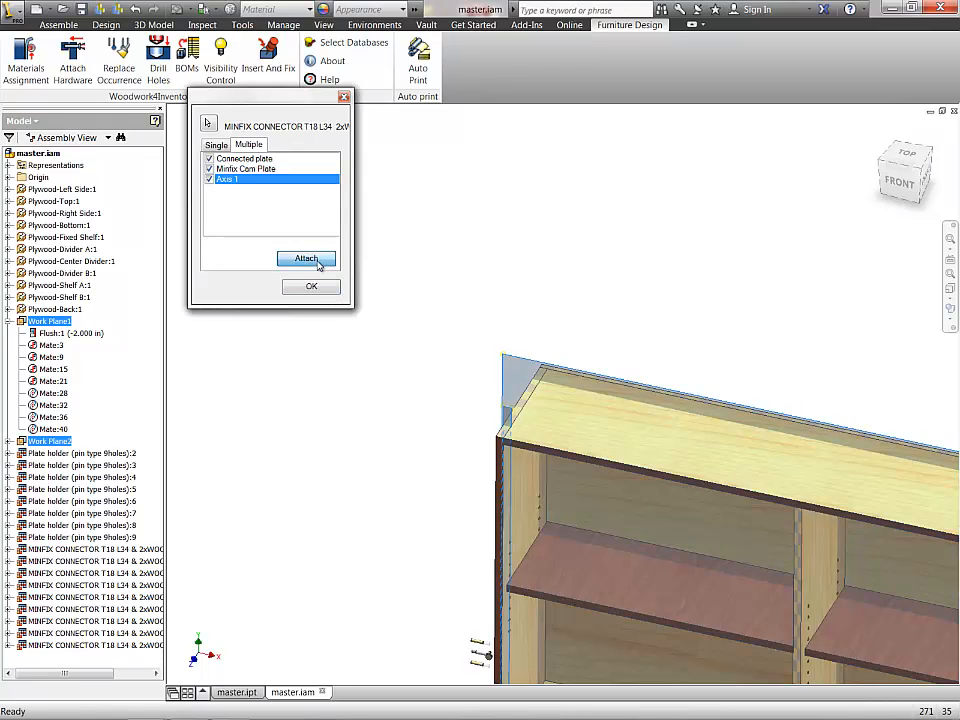
{"action": "left_click", "coordinate": [317, 261]}
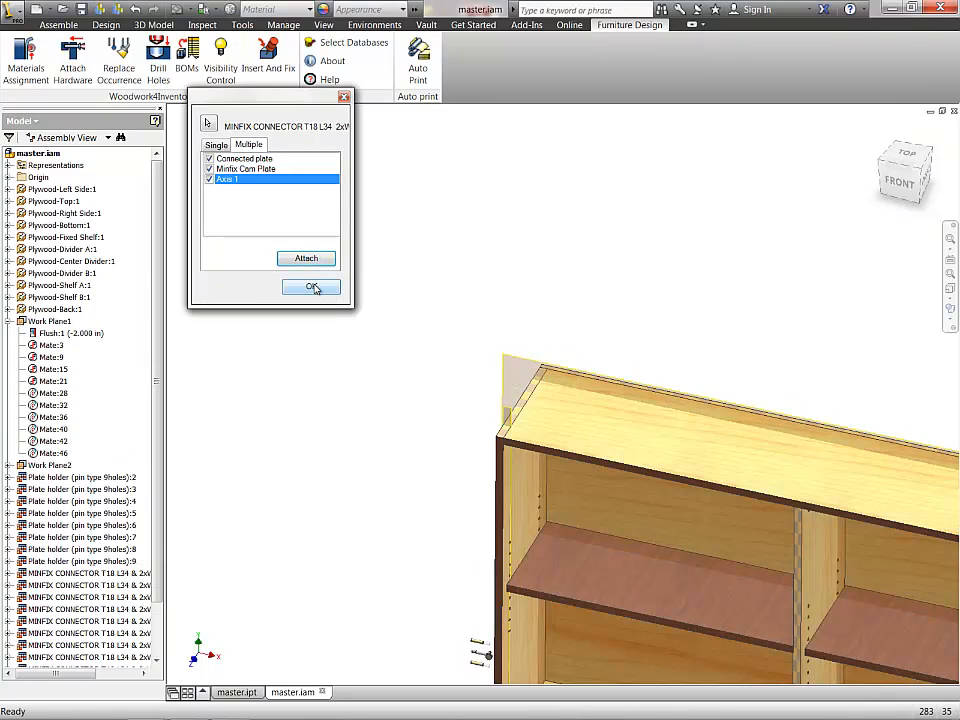
{"action": "left_click", "coordinate": [313, 288]}
Step: Examine the center divider's connectors, set the visual style to Wireframe to inspect the fixed shelf joint, and orient the cabinet to Front
{"action": "middle_click_drag", "start_coordinate": [441, 347], "coordinate": [402, 432]}
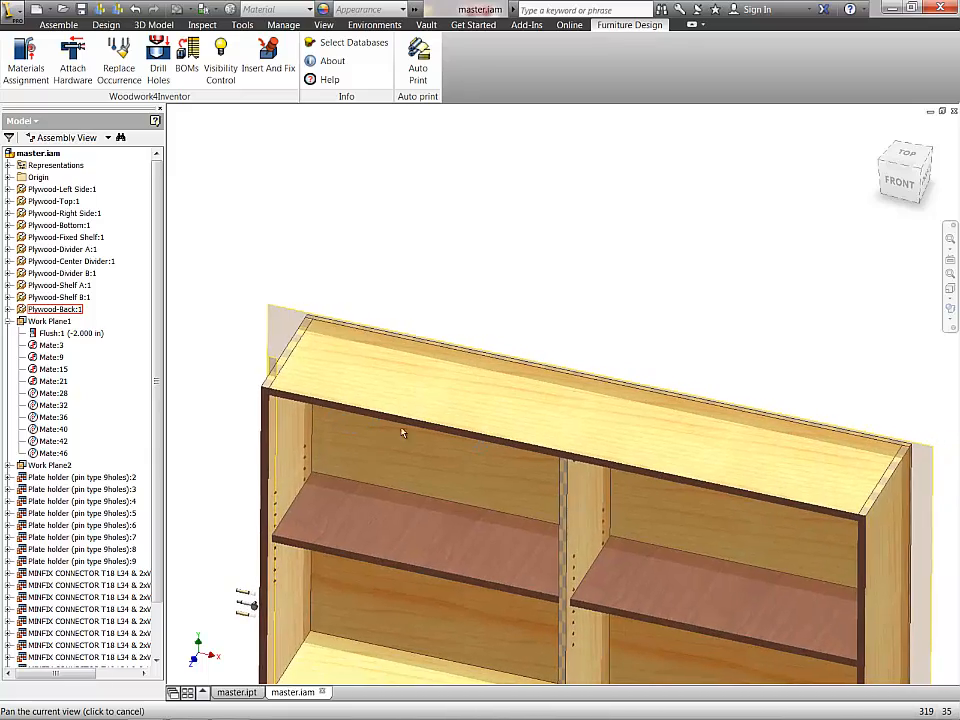
{"action": "middle_click_drag", "start_coordinate": [630, 424], "coordinate": [566, 454], "text": "shift"}
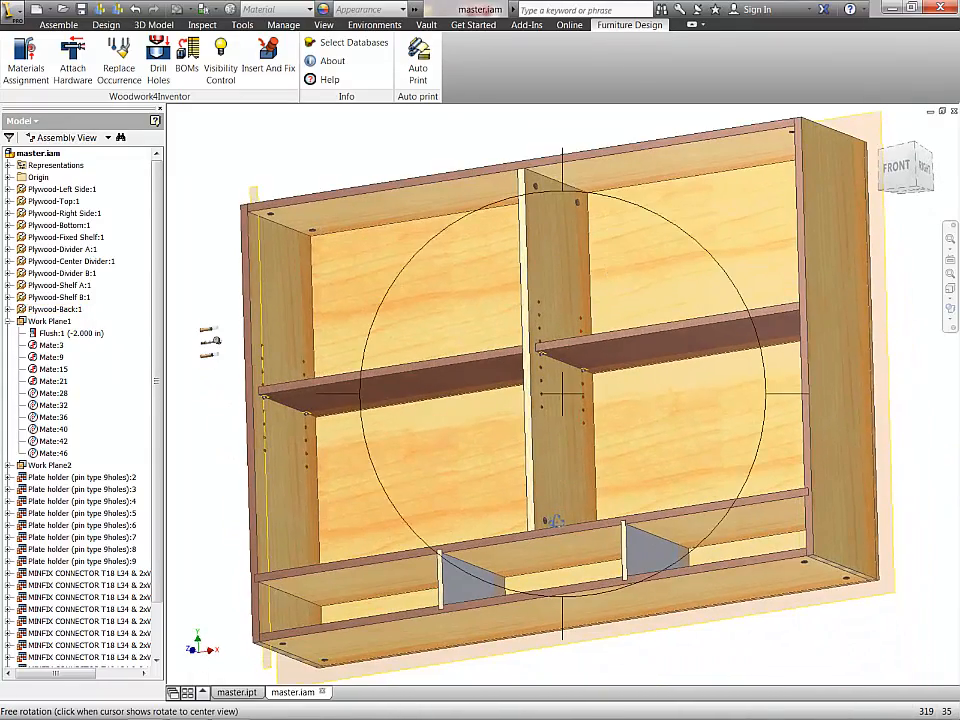
{"action": "middle_click_drag", "start_coordinate": [555, 522], "coordinate": [559, 553], "text": "shift"}
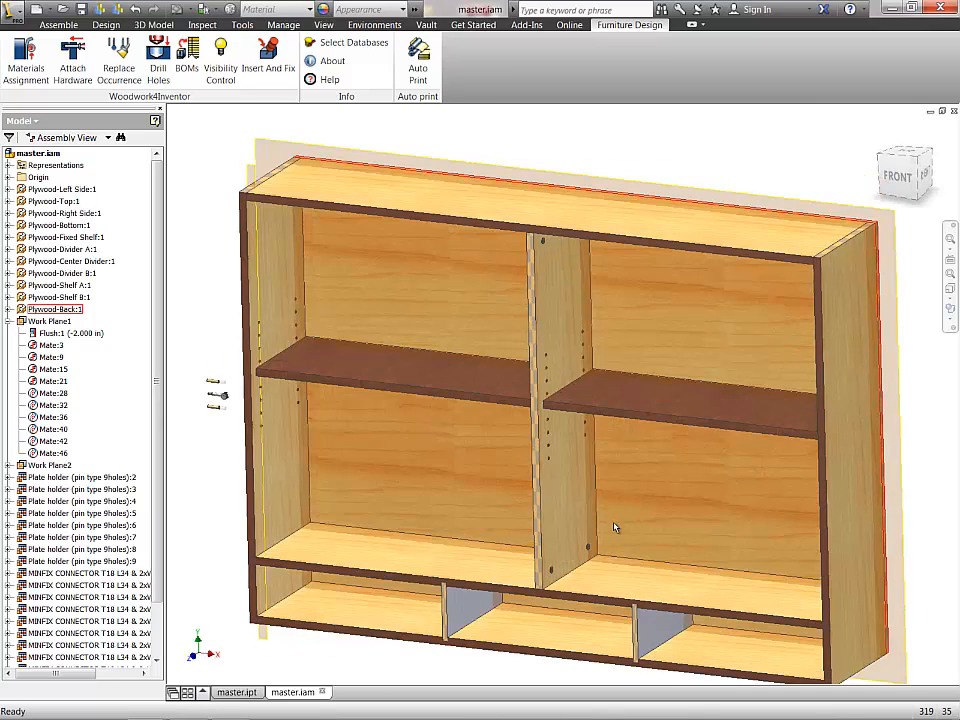
{"action": "scroll", "coordinate": [615, 527], "scroll_direction": "down", "scroll_amount": 3}
{"action": "left_click", "coordinate": [950, 310]}
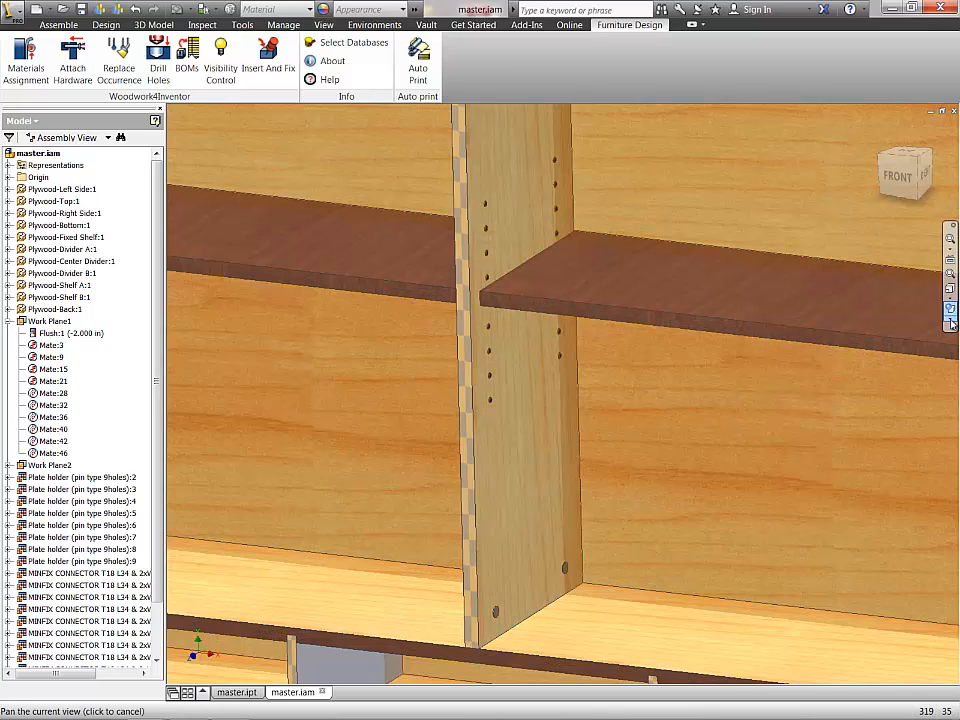
{"action": "left_click", "coordinate": [951, 322]}
{"action": "left_click", "coordinate": [853, 390]}
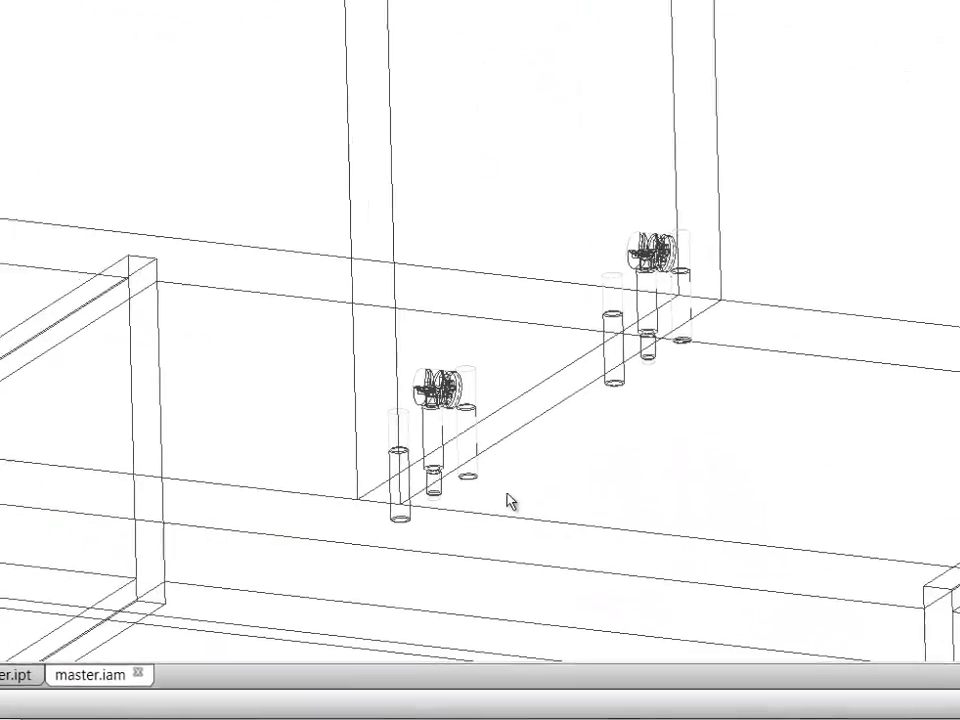
{"action": "scroll", "coordinate": [507, 500], "scroll_direction": "down", "scroll_amount": 3}
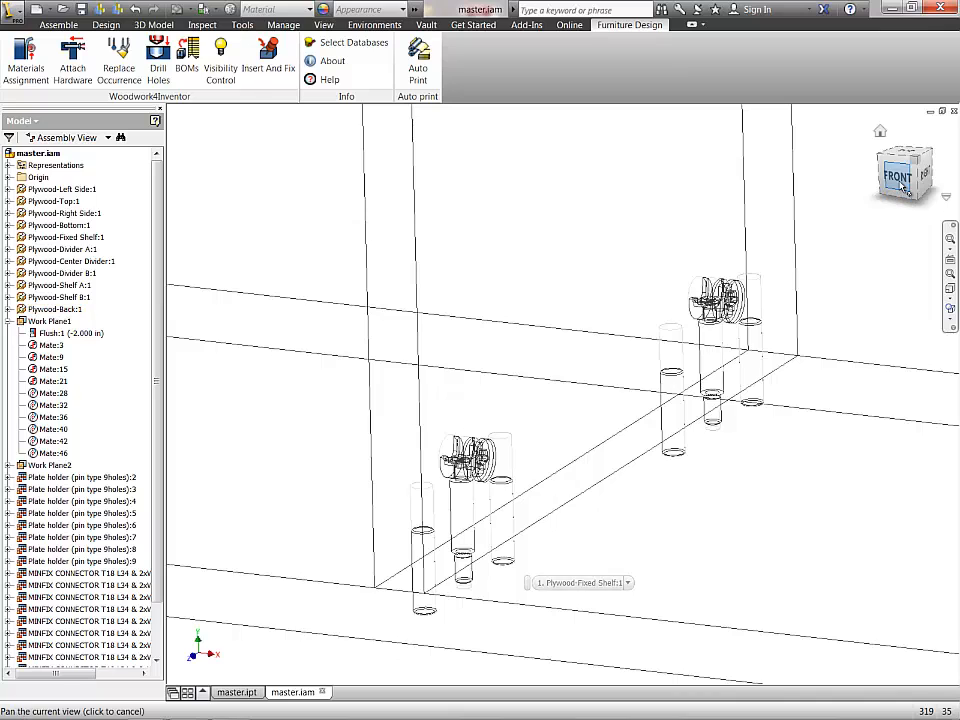
{"action": "left_click", "coordinate": [903, 186]}
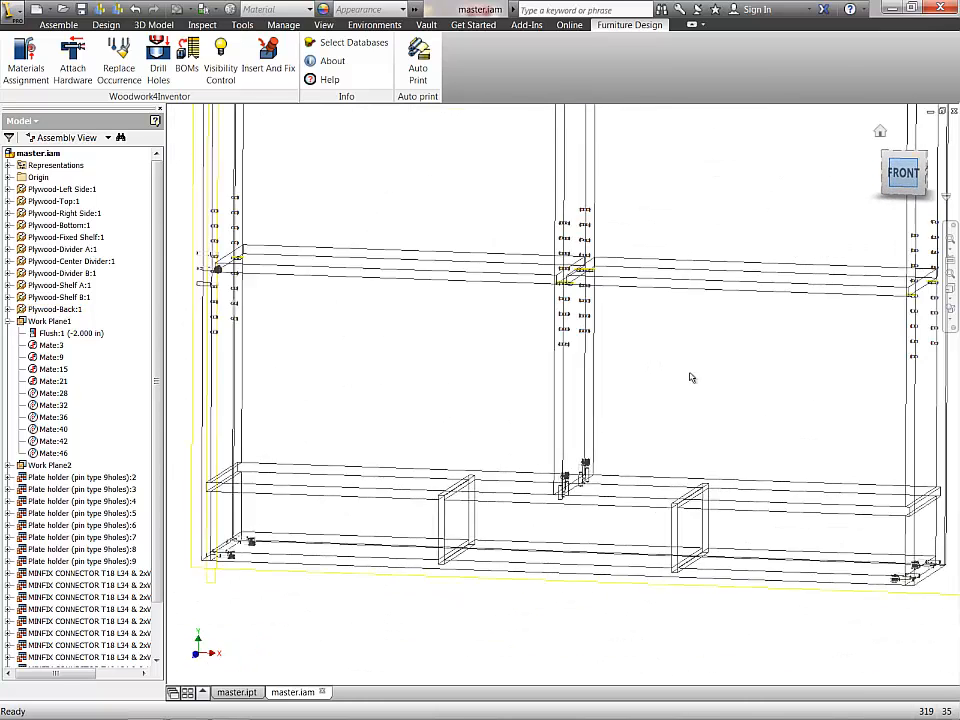
Step: Set the visual style to Shaded with hidden edges and examine the connectors joining the center divider to the fixed shelf
{"action": "scroll", "coordinate": [570, 489], "scroll_direction": "down", "scroll_amount": 5}
{"action": "scroll", "coordinate": [567, 499], "scroll_direction": "down", "scroll_amount": 4}
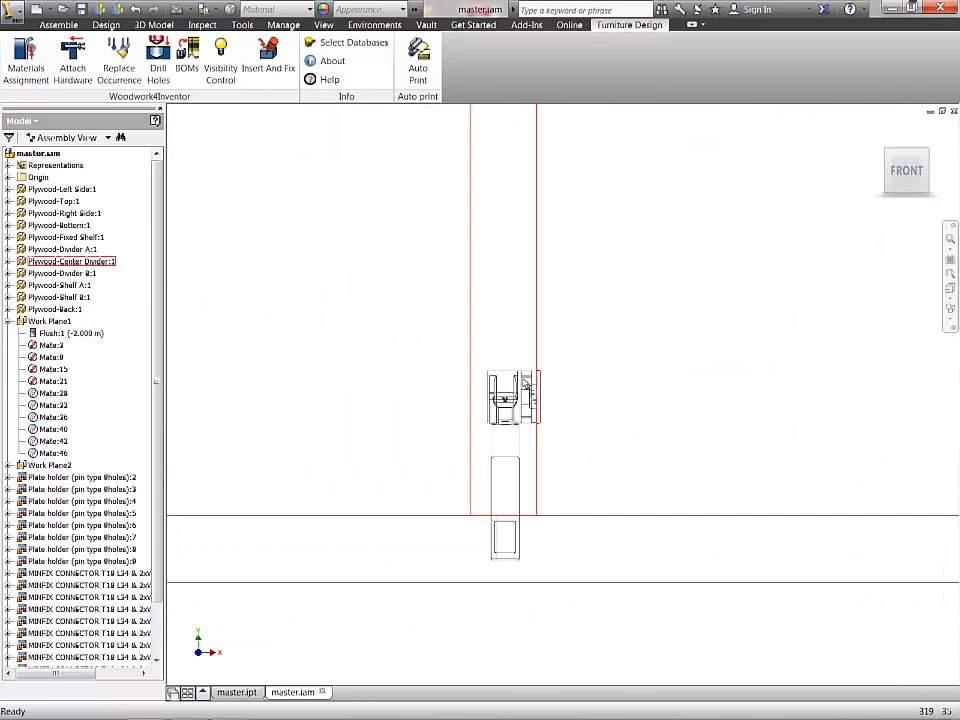
{"action": "left_click", "coordinate": [951, 315]}
{"action": "left_click", "coordinate": [952, 321]}
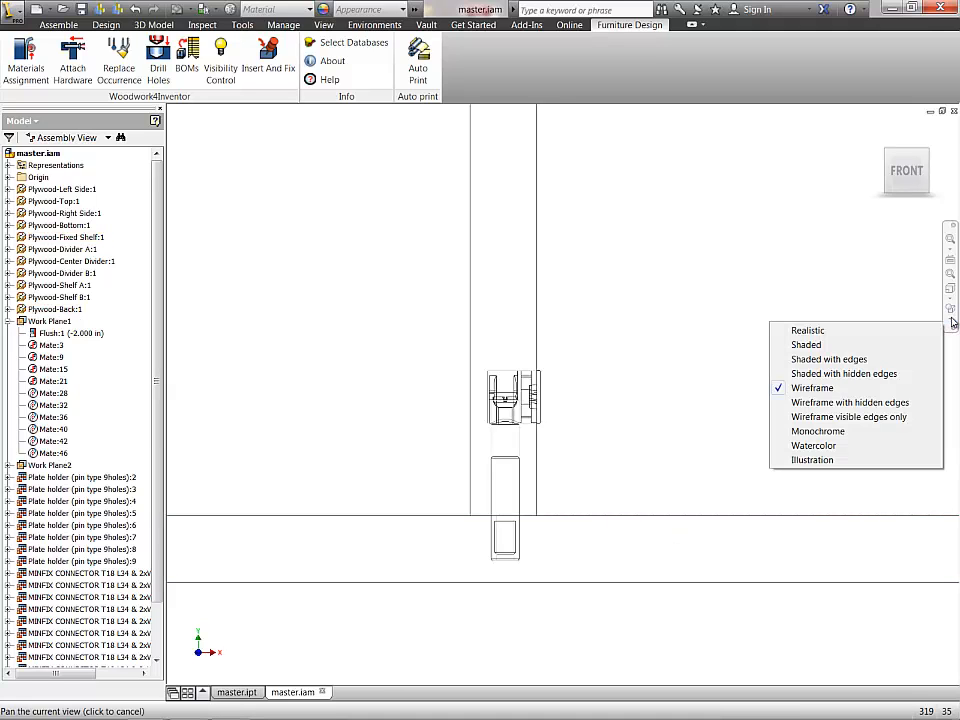
{"action": "left_click", "coordinate": [845, 376]}
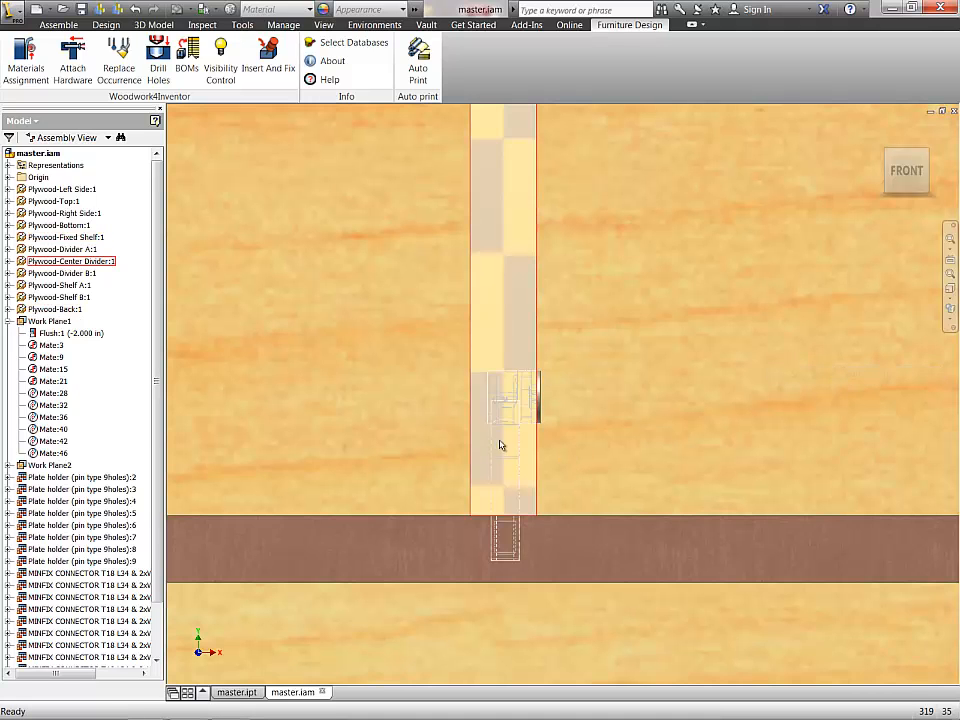
{"action": "scroll", "coordinate": [502, 445], "scroll_direction": "down", "scroll_amount": 3}
{"action": "middle_click_drag", "start_coordinate": [527, 450], "coordinate": [512, 492]}
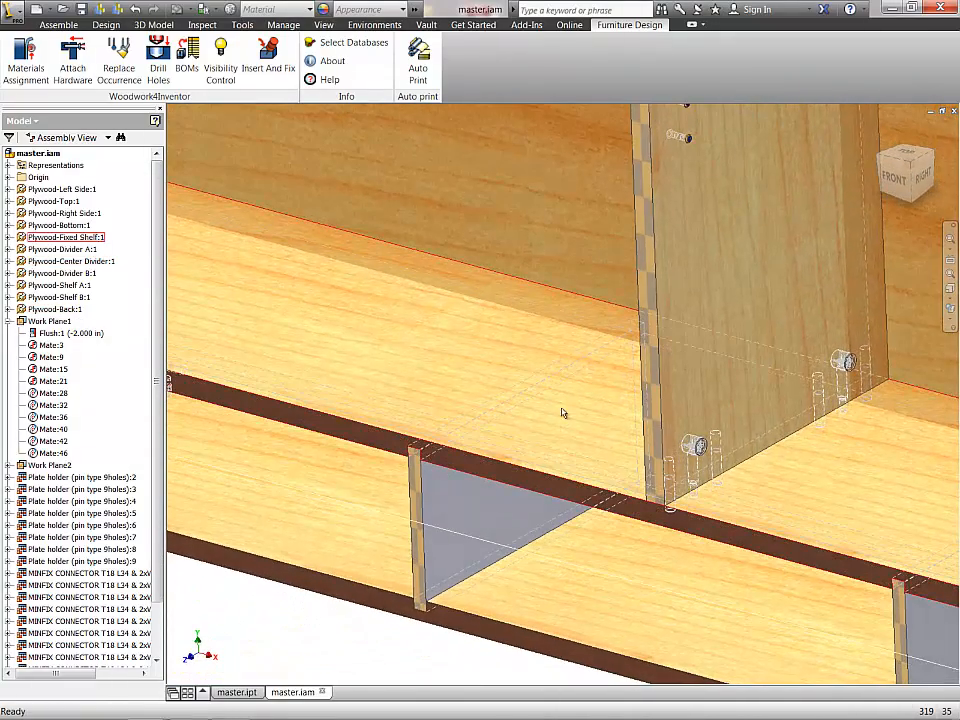
{"action": "scroll", "coordinate": [563, 413], "scroll_direction": "down", "scroll_amount": 3}
{"action": "scroll", "coordinate": [568, 420], "scroll_direction": "up", "scroll_amount": 5}
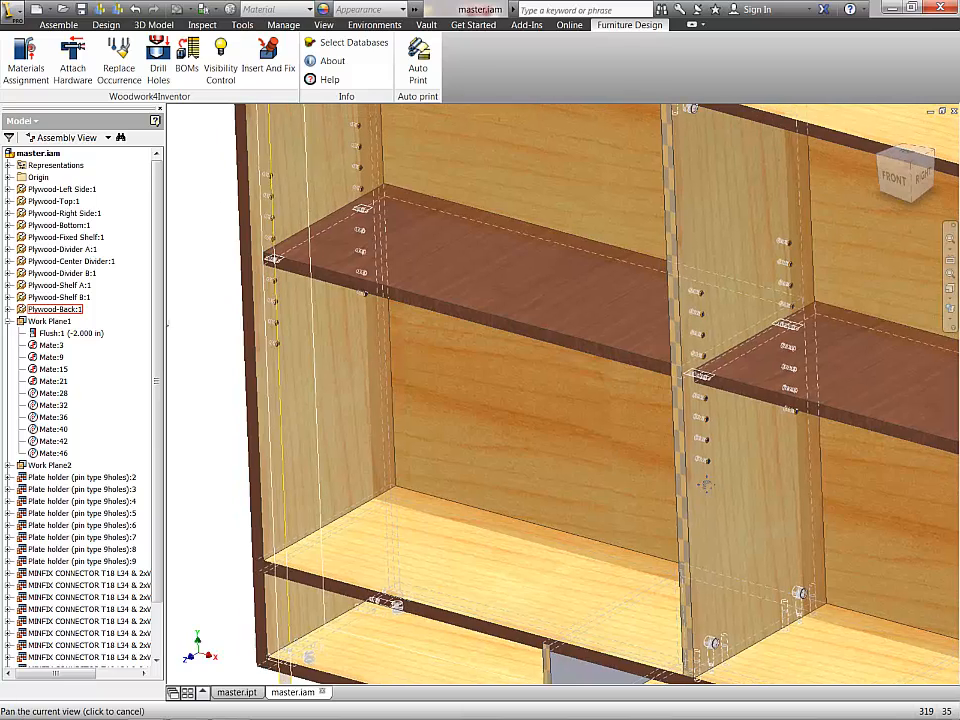
Step: Delete the loose minifix connector with wood pins outside the left side panel
{"action": "middle_click_drag", "start_coordinate": [706, 484], "coordinate": [860, 524]}
{"action": "left_click_drag", "start_coordinate": [337, 303], "coordinate": [278, 415]}
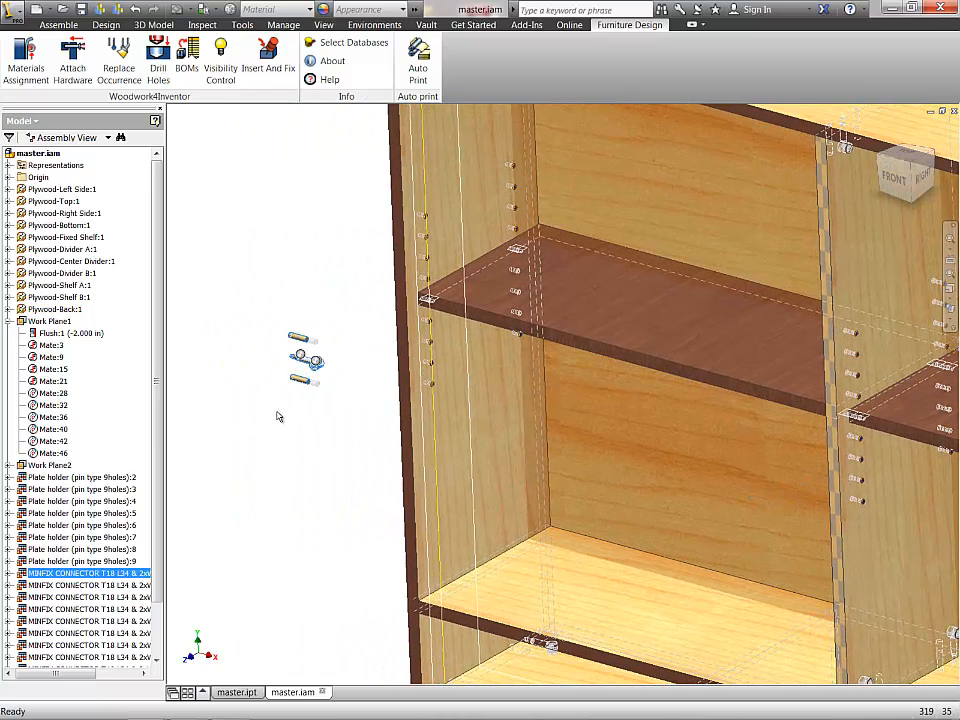
{"action": "key", "text": "Delete"}
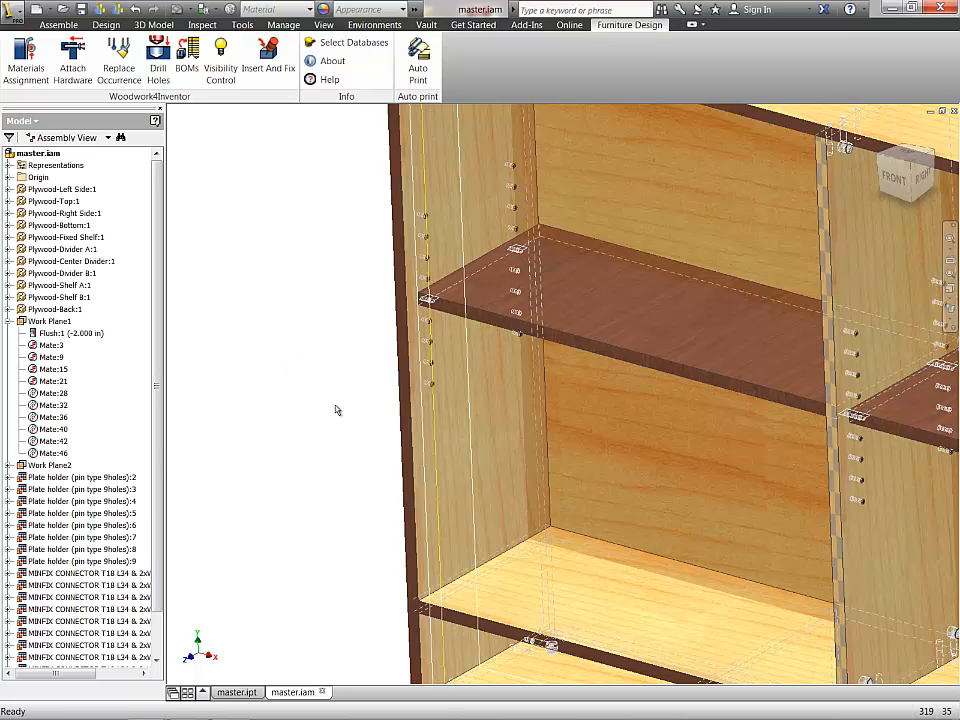
Step: Save master.iam together with its dependent files
{"action": "scroll", "coordinate": [336, 407], "scroll_direction": "down", "scroll_amount": 3}
{"action": "middle_click_drag", "start_coordinate": [336, 407], "coordinate": [253, 414]}
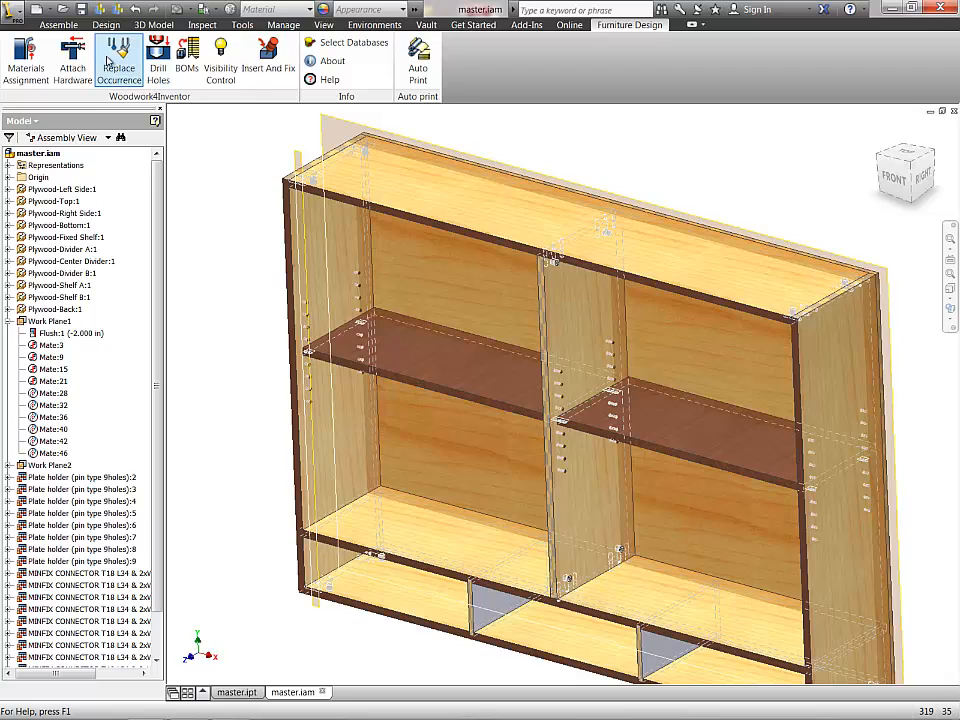
{"action": "left_click", "coordinate": [83, 9]}
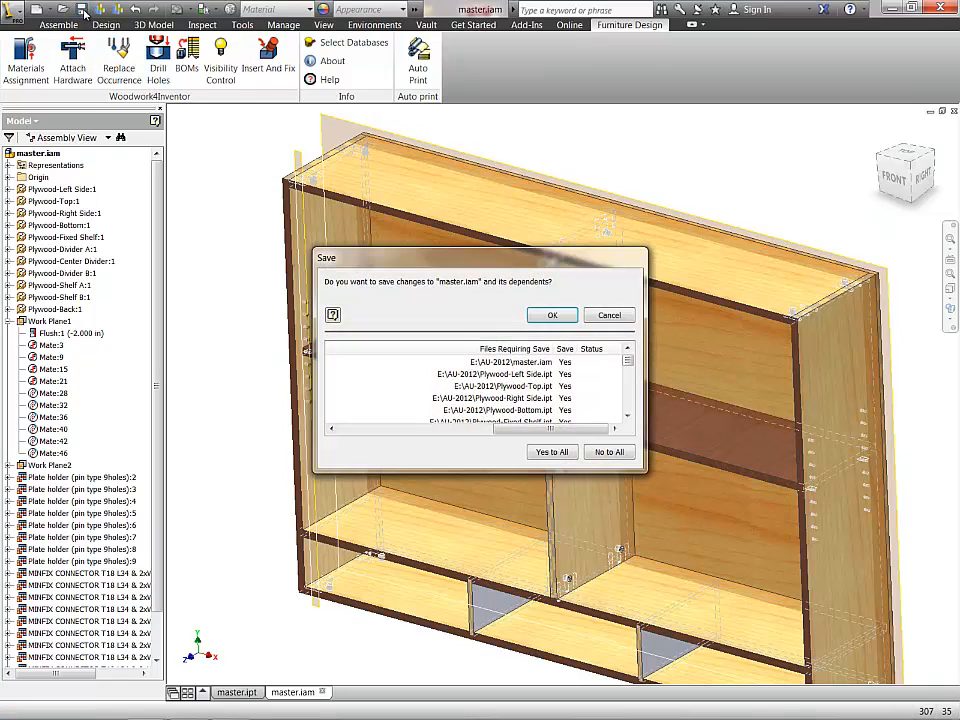
{"action": "left_click", "coordinate": [553, 316]}
{"action": "left_click", "coordinate": [543, 344]}
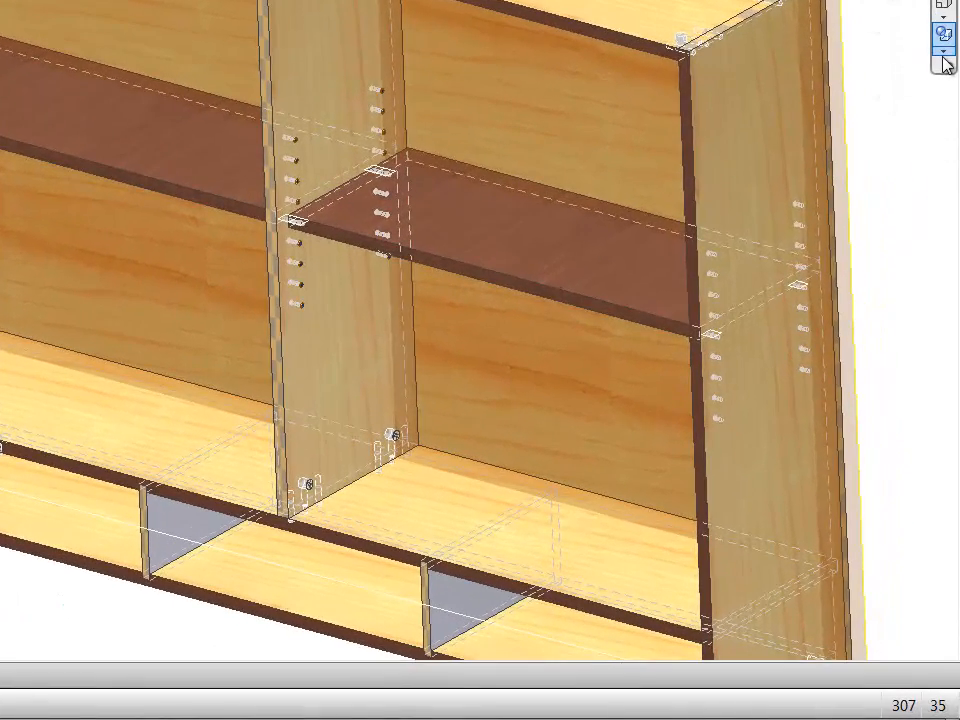
Step: Set the cabinet's visual style to Shaded with edges
{"action": "left_click", "coordinate": [949, 320]}
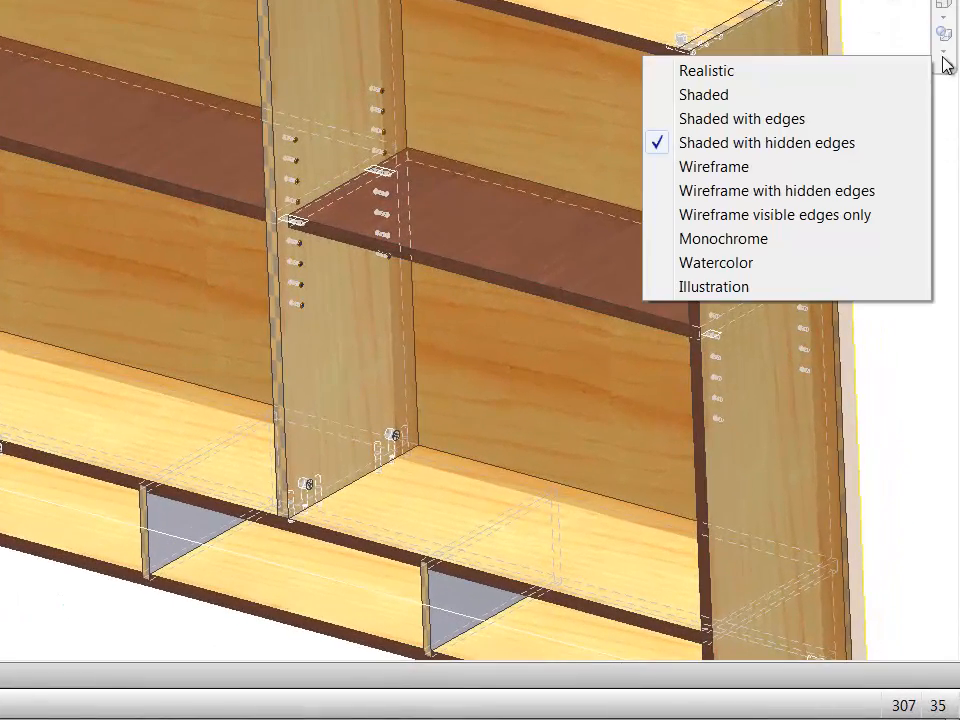
{"action": "left_click", "coordinate": [806, 120]}
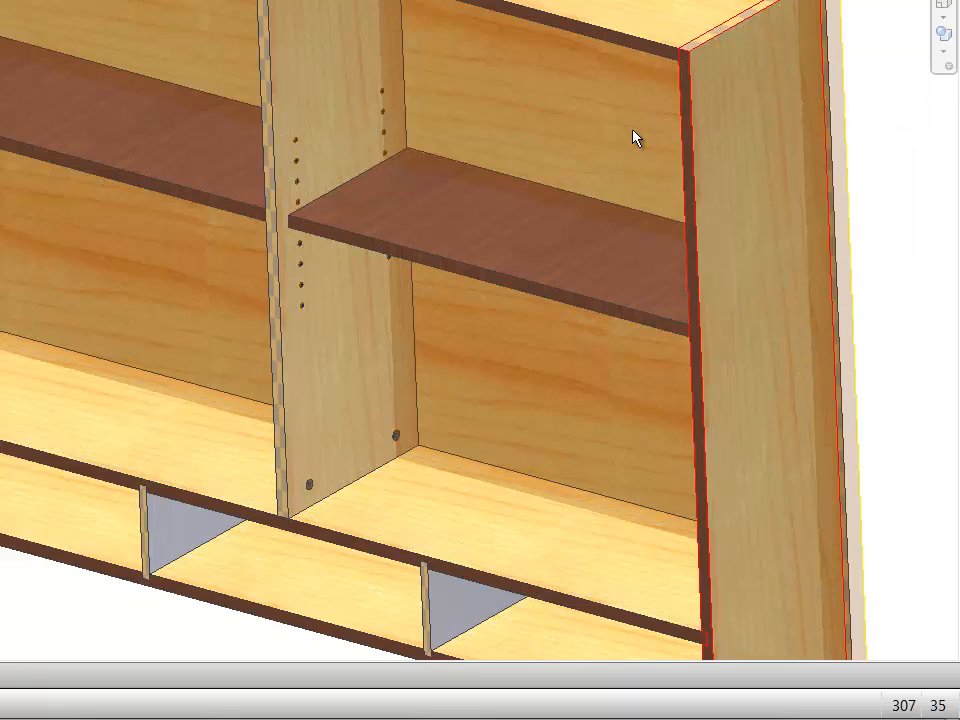
{"action": "middle_click_drag", "start_coordinate": [634, 138], "coordinate": [543, 140]}
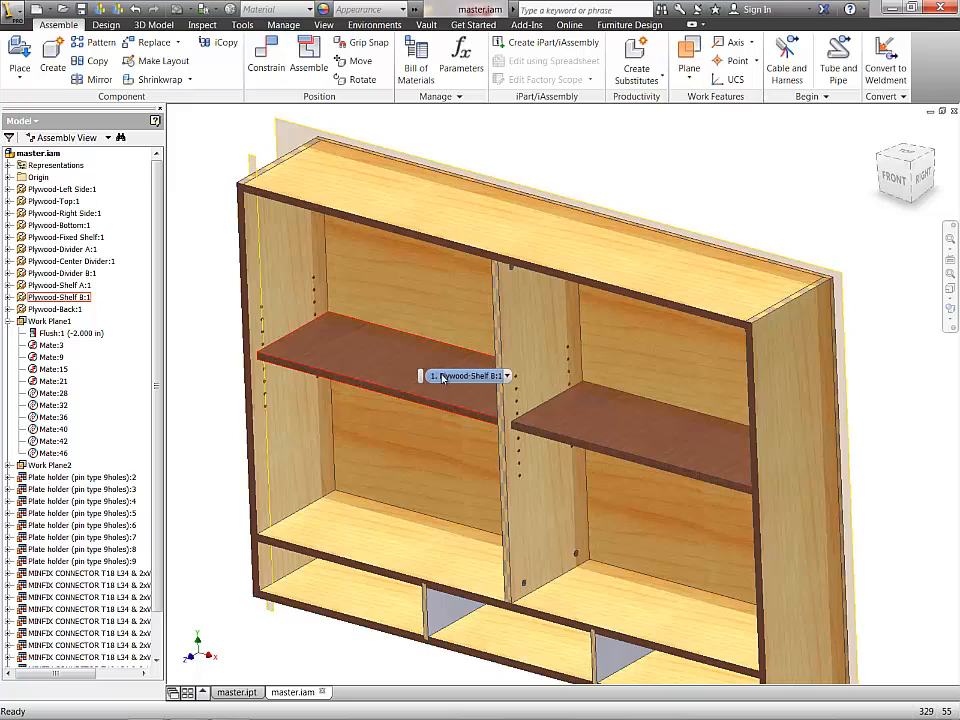
{"action": "left_click", "coordinate": [443, 378]}
{"action": "middle_click_drag", "start_coordinate": [521, 358], "coordinate": [443, 399], "text": "shift"}
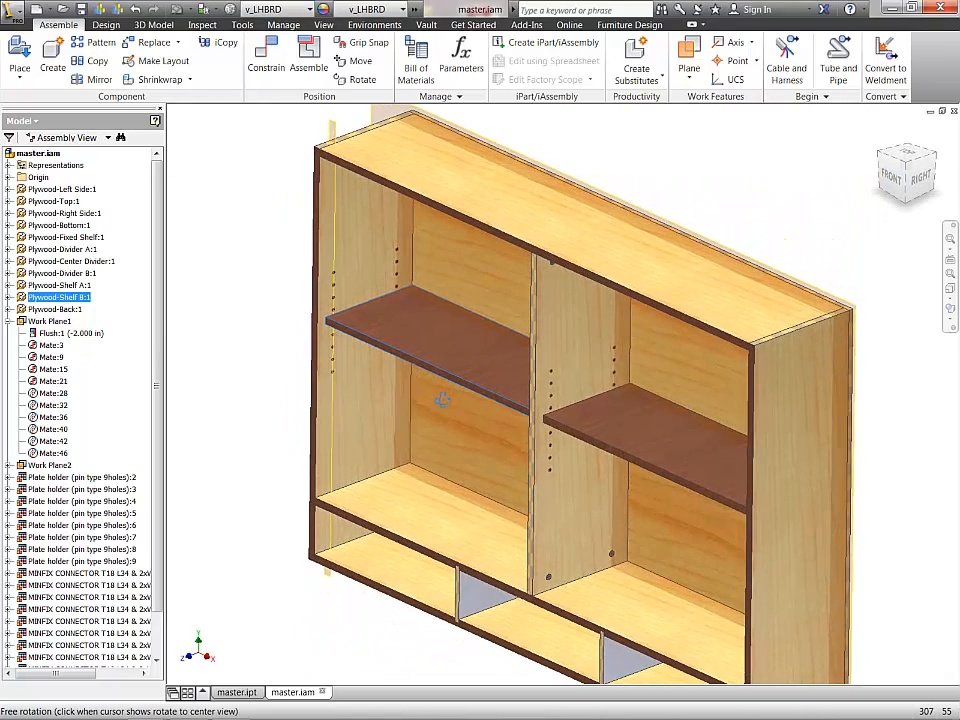
Step: Start placing 100 Deg Dual Hinge.iam from the Woodworking library's 02 HINGES, 01 CONCEALED HINGES, 100 Degrees (Standard door), Dual folder
{"action": "left_click", "coordinate": [22, 50]}
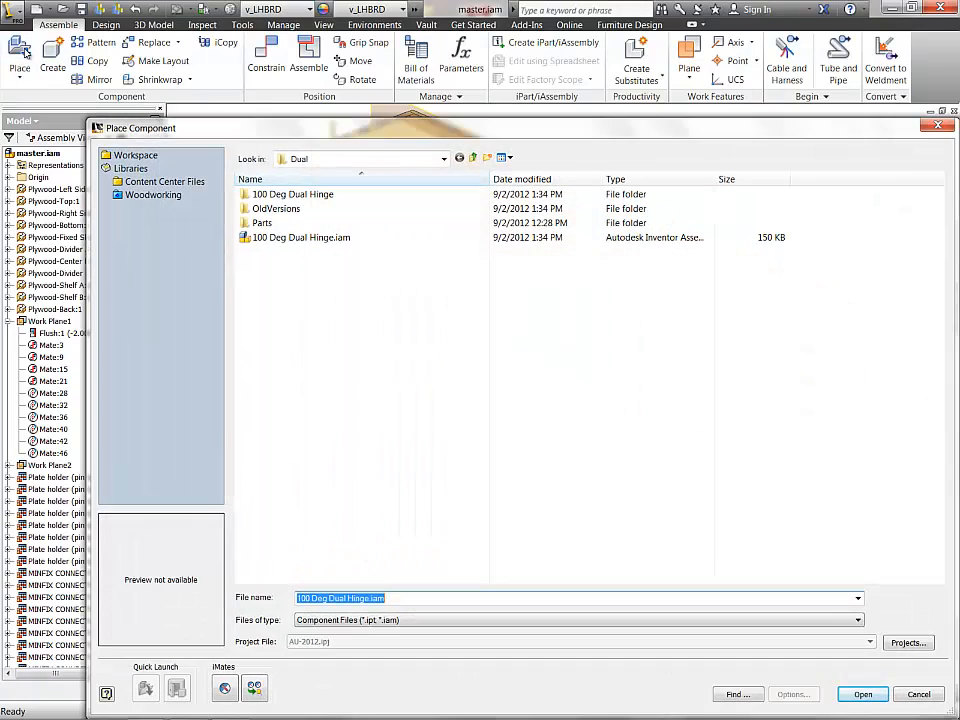
{"action": "left_click", "coordinate": [125, 195]}
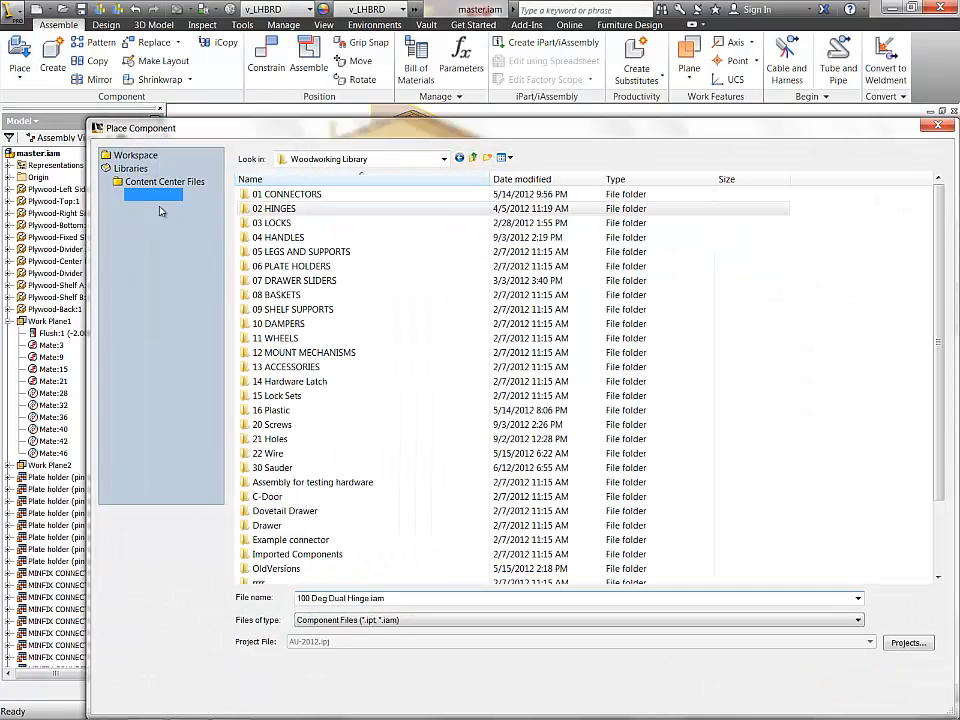
{"action": "double_click", "coordinate": [262, 208]}
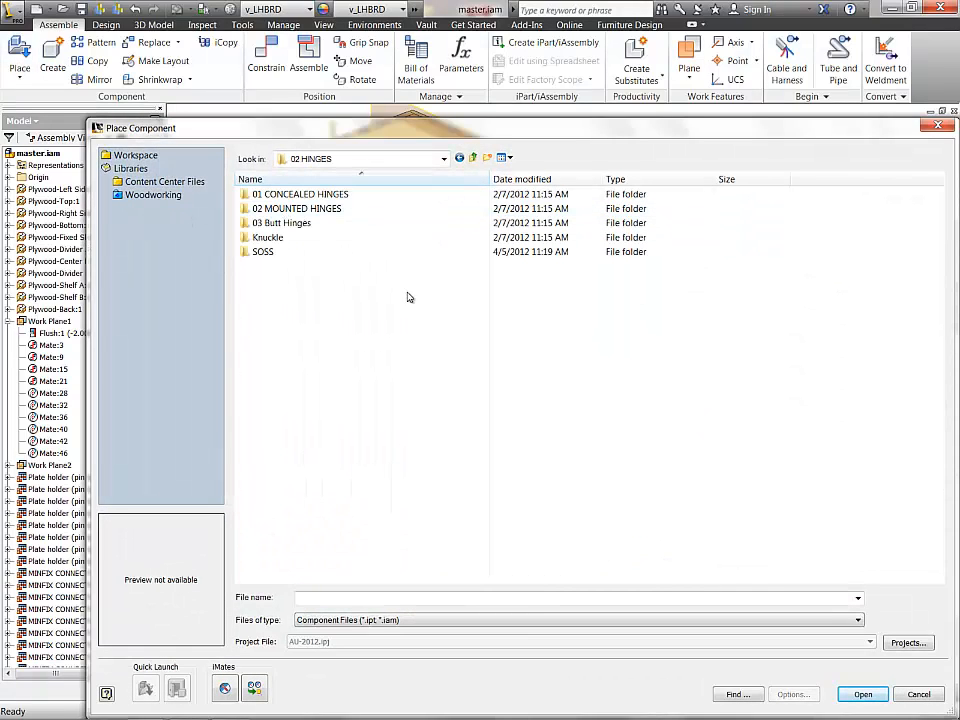
{"action": "double_click", "coordinate": [318, 194]}
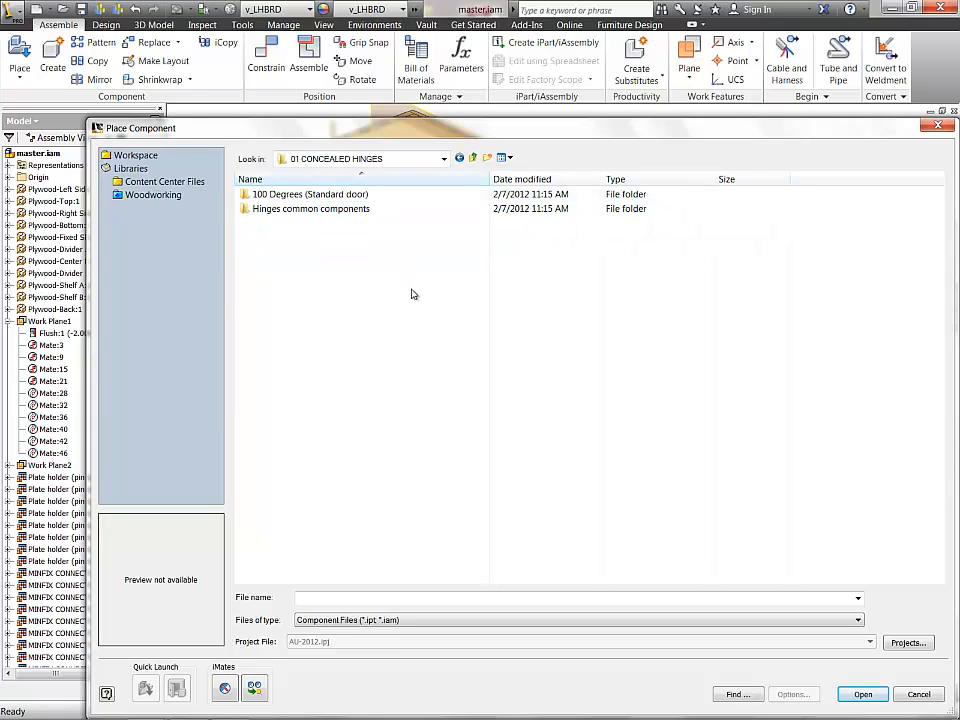
{"action": "double_click", "coordinate": [306, 196]}
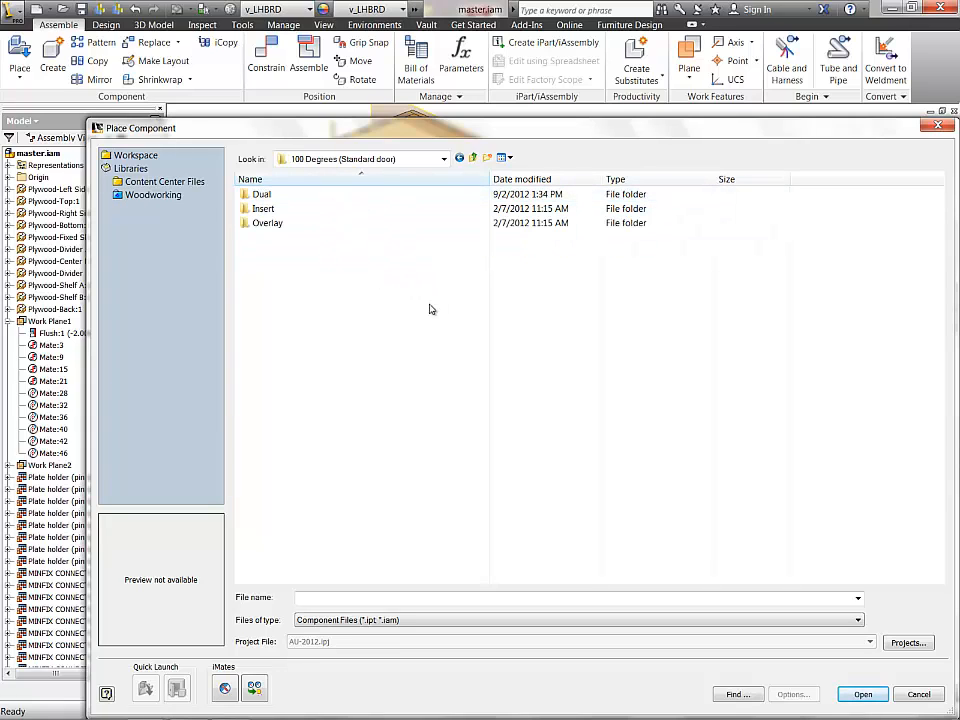
{"action": "double_click", "coordinate": [260, 194]}
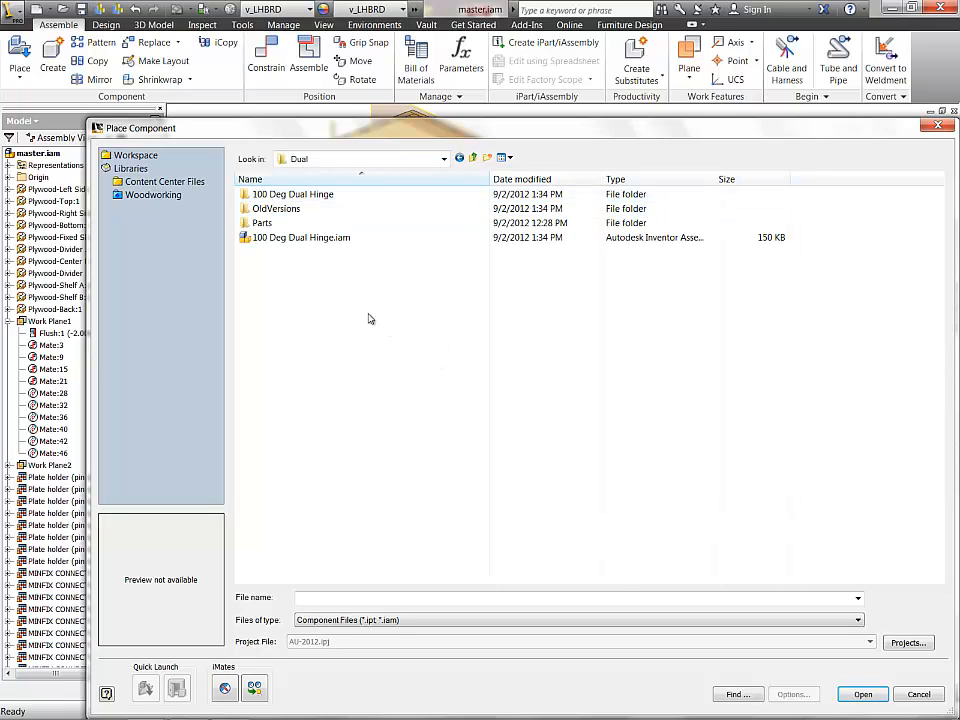
{"action": "double_click", "coordinate": [298, 238]}
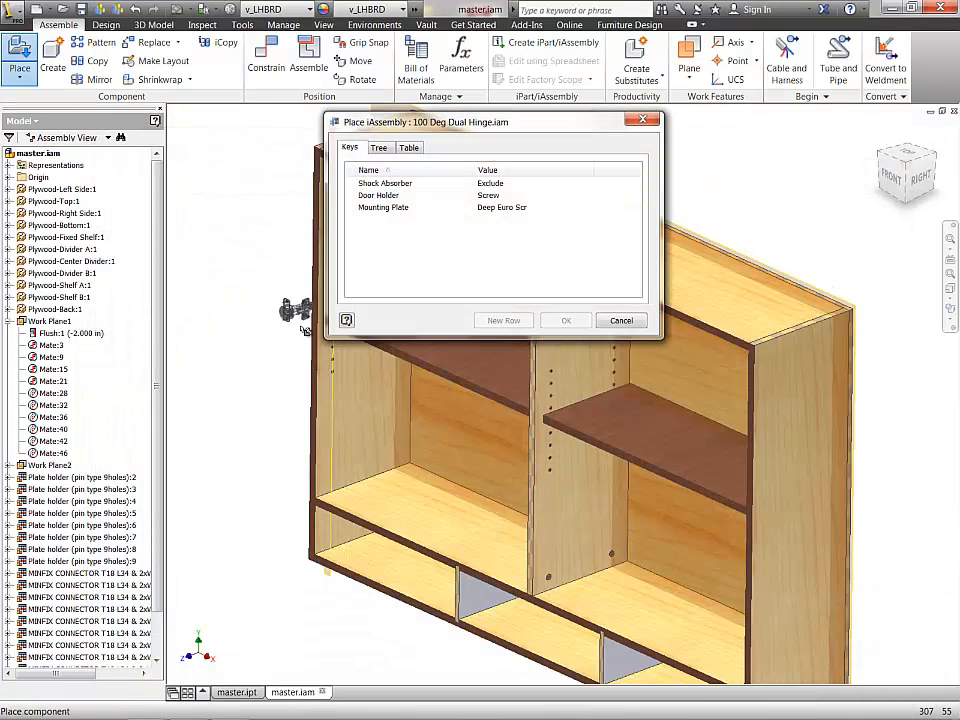
Step: Set the hinge's Door Holder to Knock and its Mounting Plate to Screw
{"action": "scroll", "coordinate": [288, 328], "scroll_direction": "down", "scroll_amount": 5}
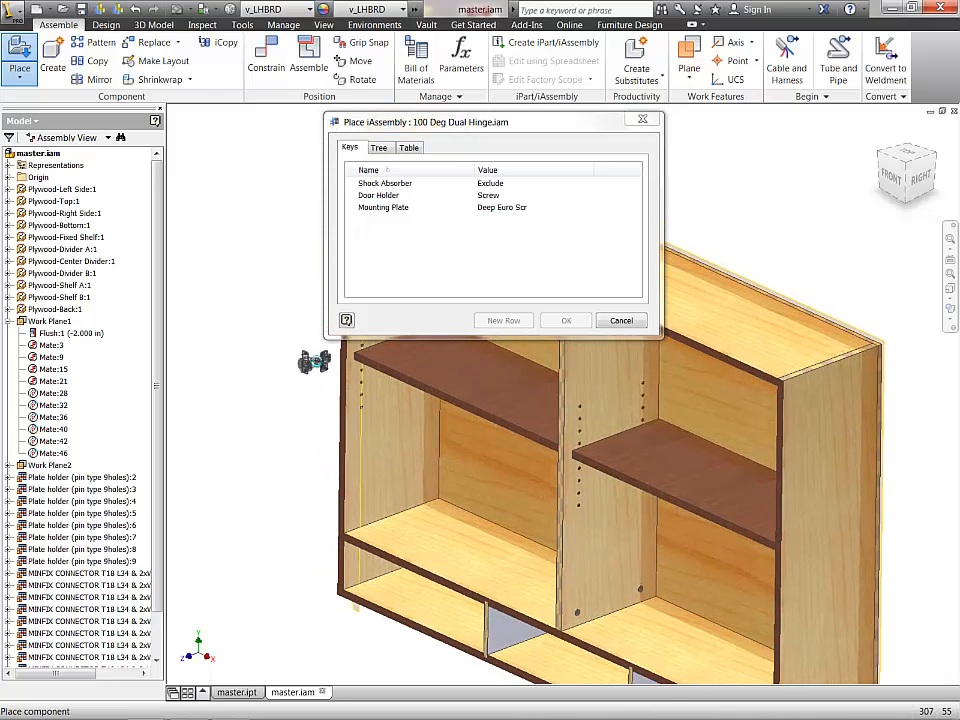
{"action": "scroll", "coordinate": [325, 383], "scroll_direction": "down", "scroll_amount": 5}
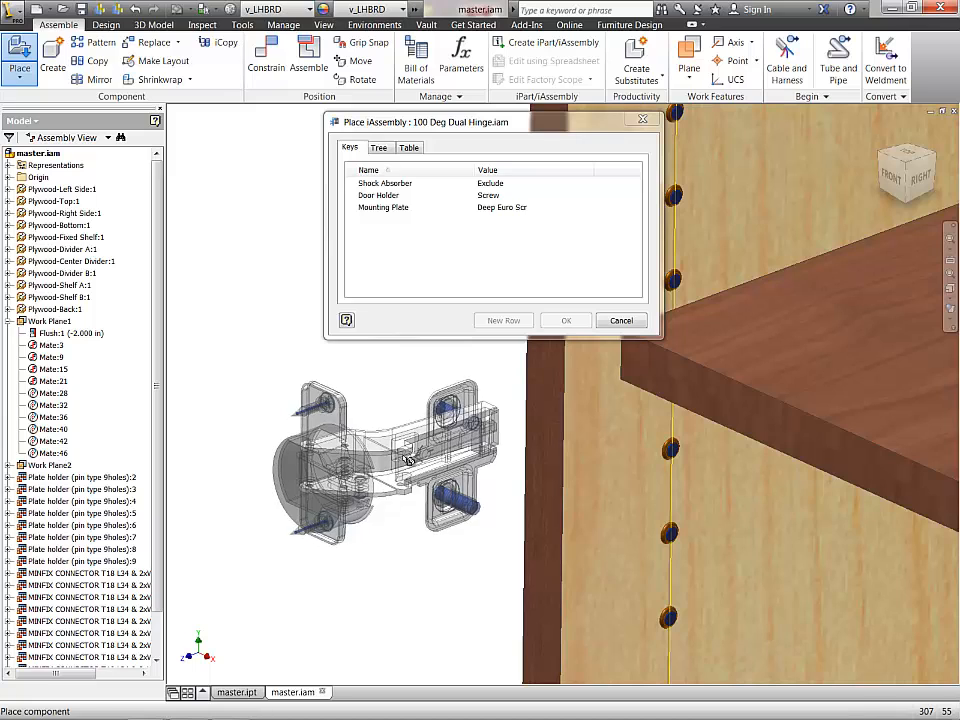
{"action": "left_click", "coordinate": [489, 196]}
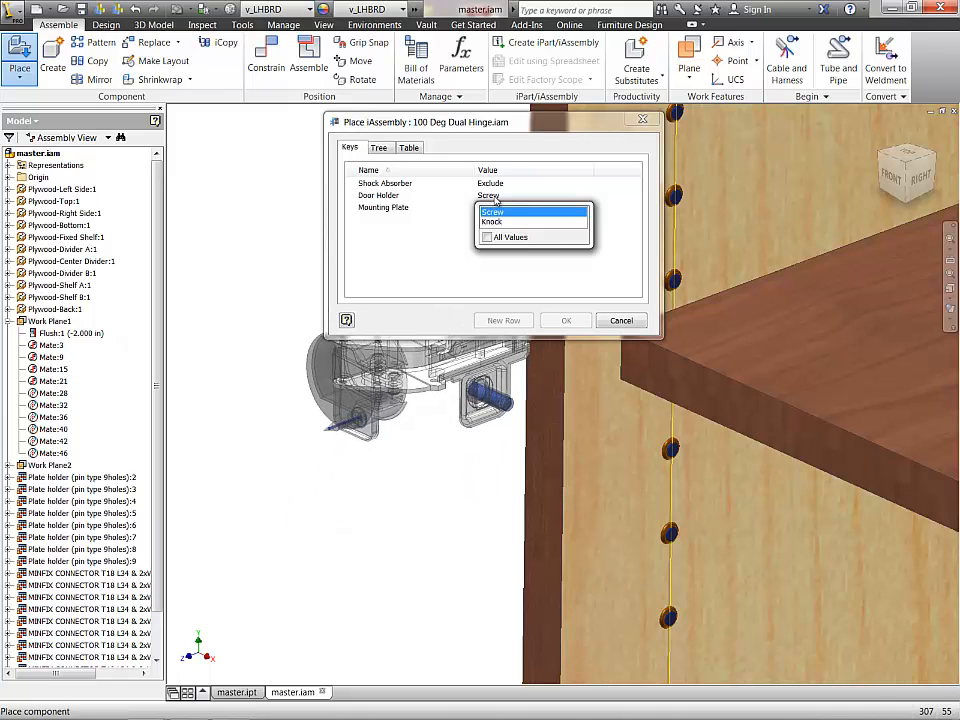
{"action": "left_click", "coordinate": [492, 222]}
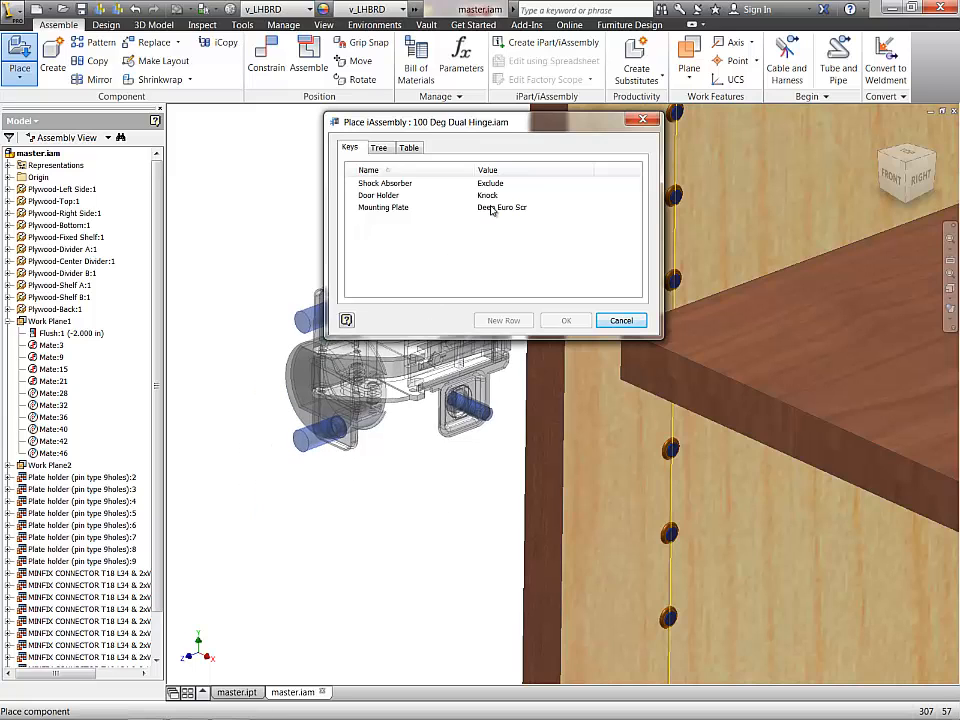
{"action": "left_click", "coordinate": [491, 208]}
{"action": "left_click", "coordinate": [492, 224]}
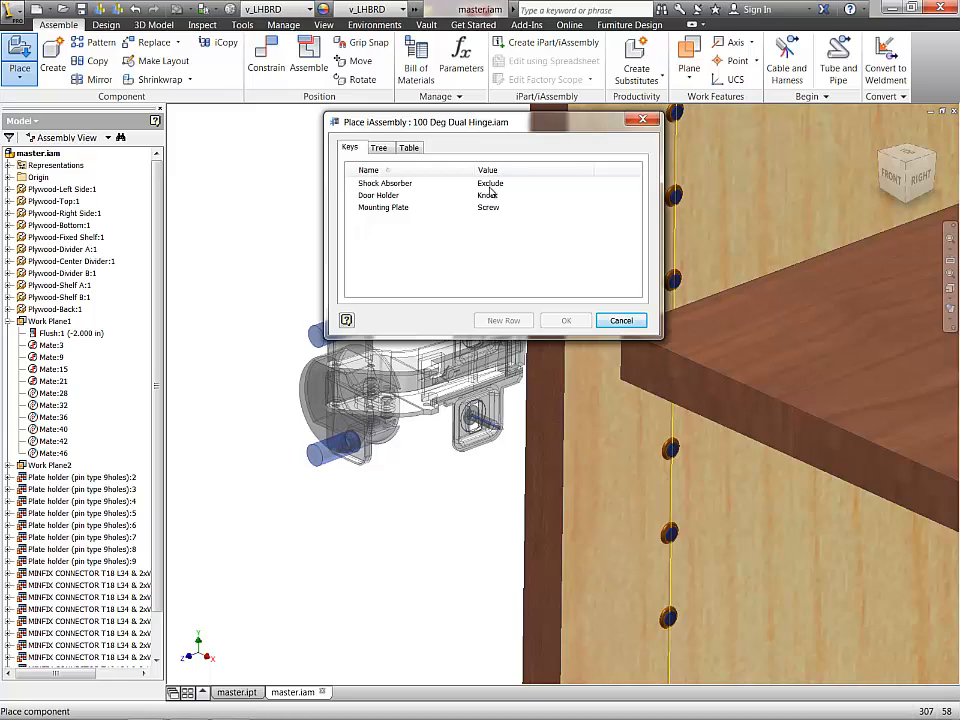
Step: Keep the hinge's Shock Absorber at Exclude, list all Door Holder values and choose Screw
{"action": "left_click", "coordinate": [492, 186]}
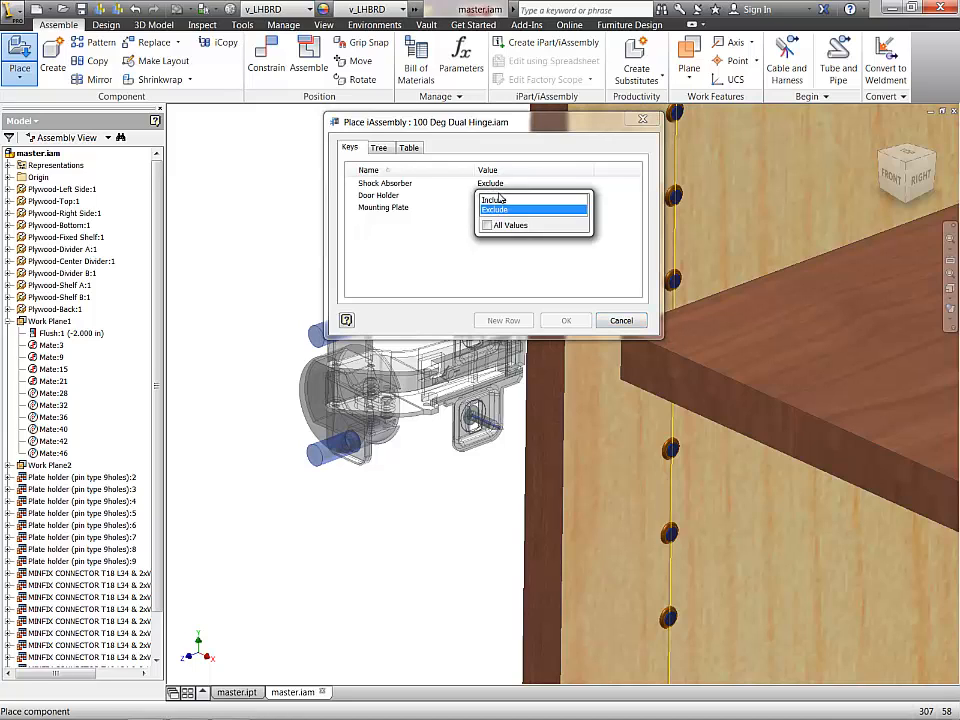
{"action": "left_click", "coordinate": [497, 211]}
{"action": "left_click", "coordinate": [492, 196]}
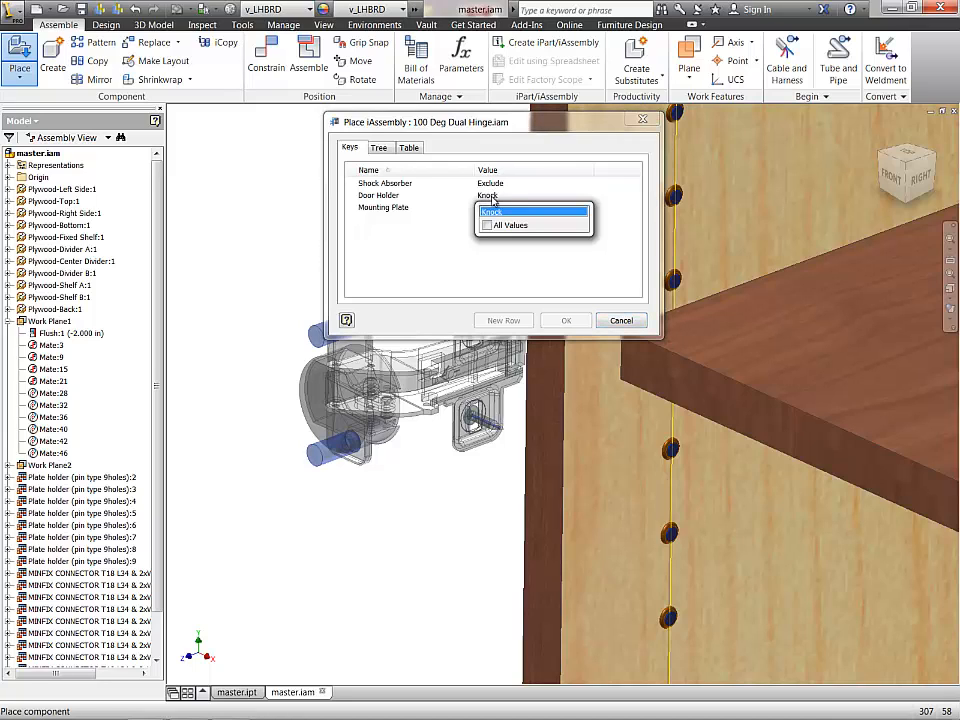
{"action": "left_click", "coordinate": [487, 227]}
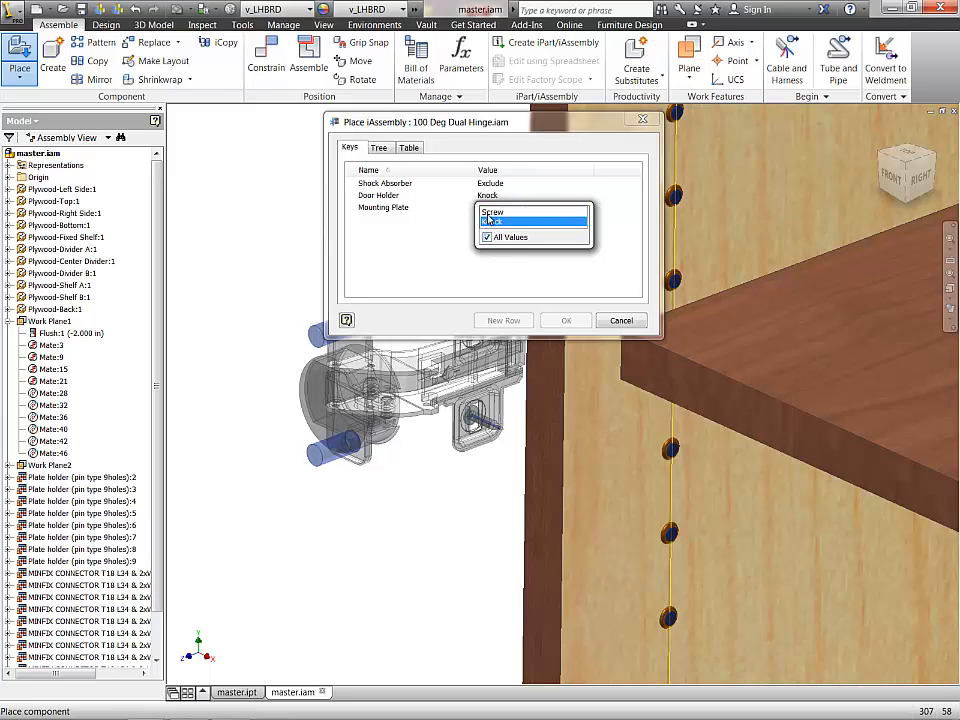
{"action": "left_click", "coordinate": [490, 212]}
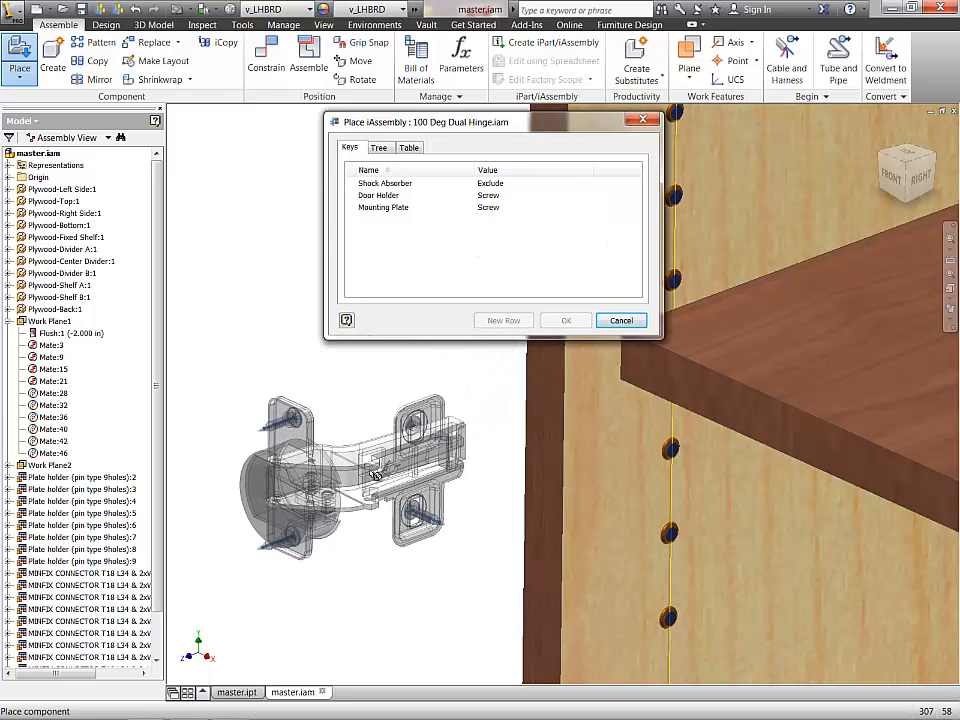
Step: Place one hinge in the empty space outside the left side panel, acknowledge the library file message and finish the placement
{"action": "left_click", "coordinate": [369, 471]}
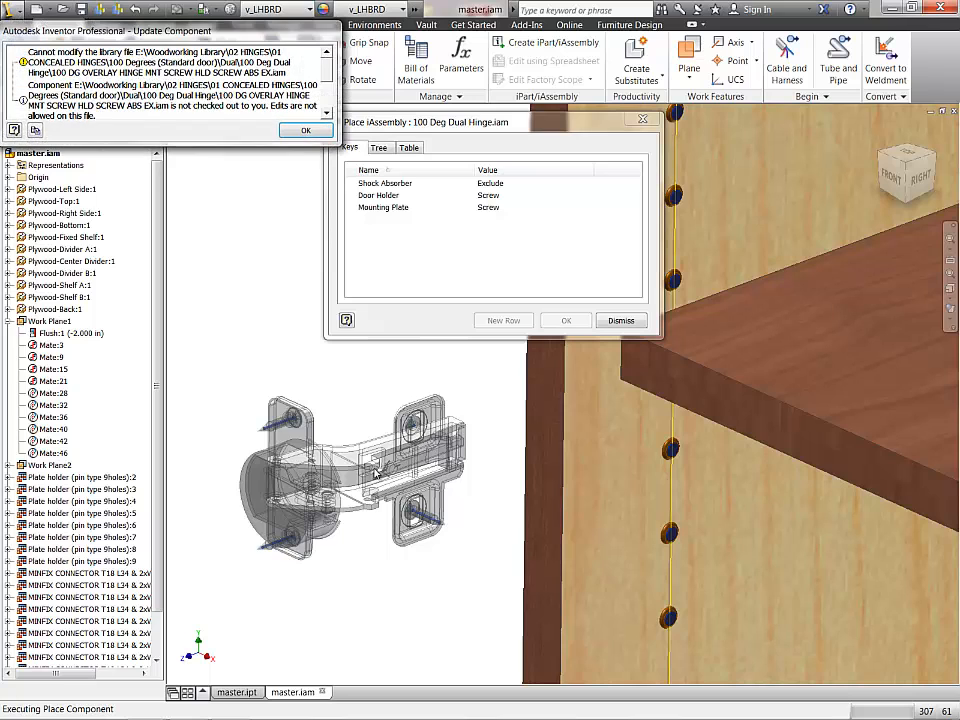
{"action": "left_click", "coordinate": [306, 131]}
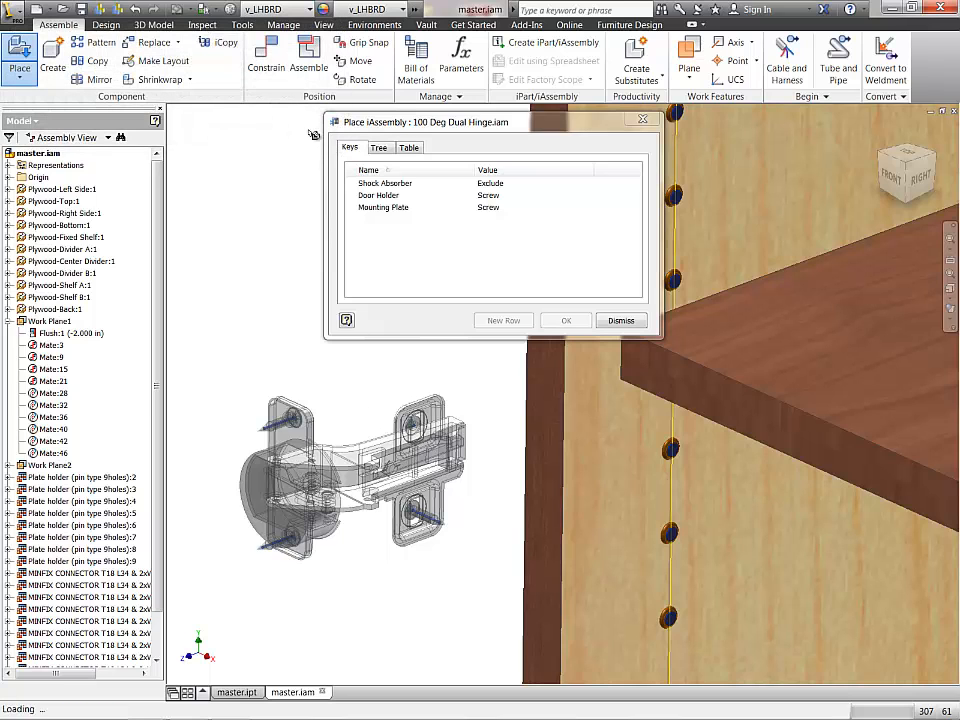
{"action": "left_click", "coordinate": [619, 321]}
{"action": "middle_click_drag", "start_coordinate": [438, 368], "coordinate": [425, 266]}
{"action": "scroll", "coordinate": [424, 348], "scroll_direction": "down", "scroll_amount": 3}
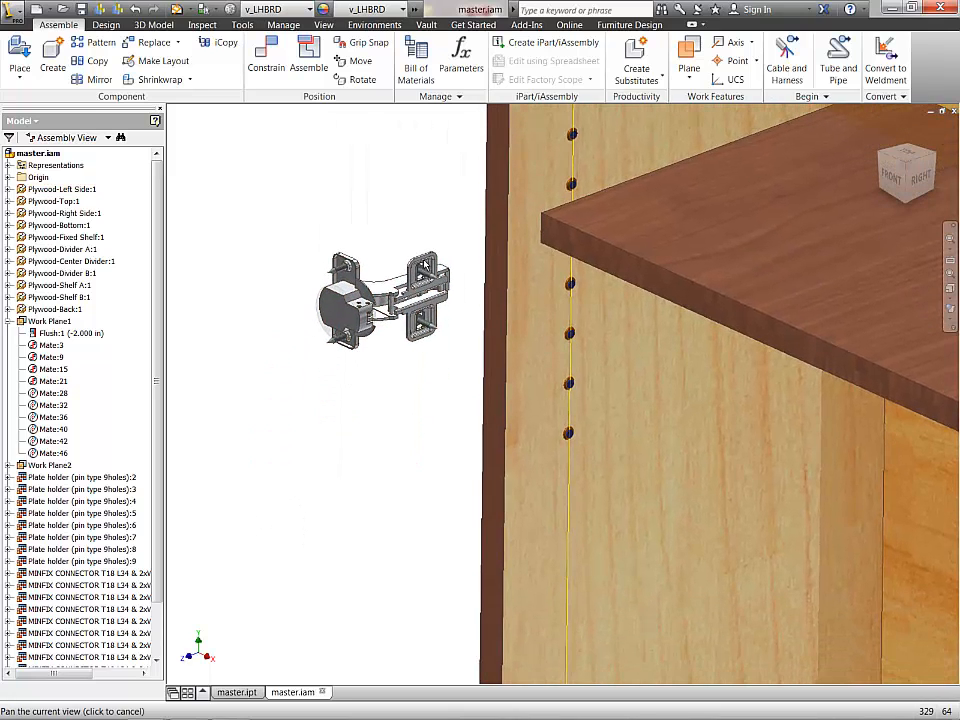
{"action": "scroll", "coordinate": [307, 284], "scroll_direction": "up", "scroll_amount": 3}
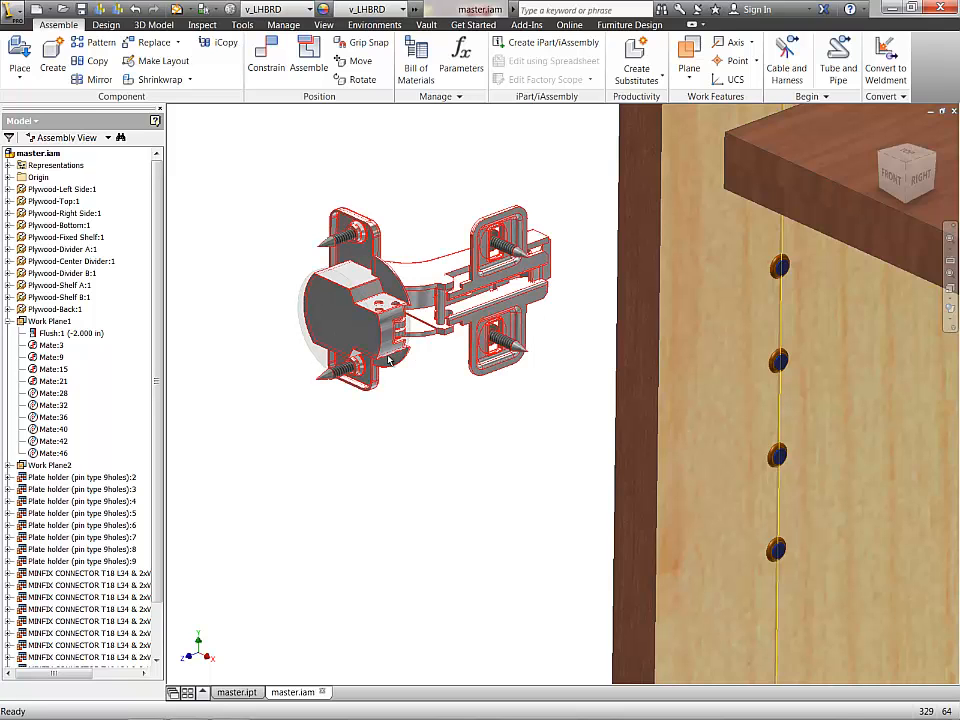
{"action": "scroll", "coordinate": [390, 361], "scroll_direction": "down", "scroll_amount": 4}
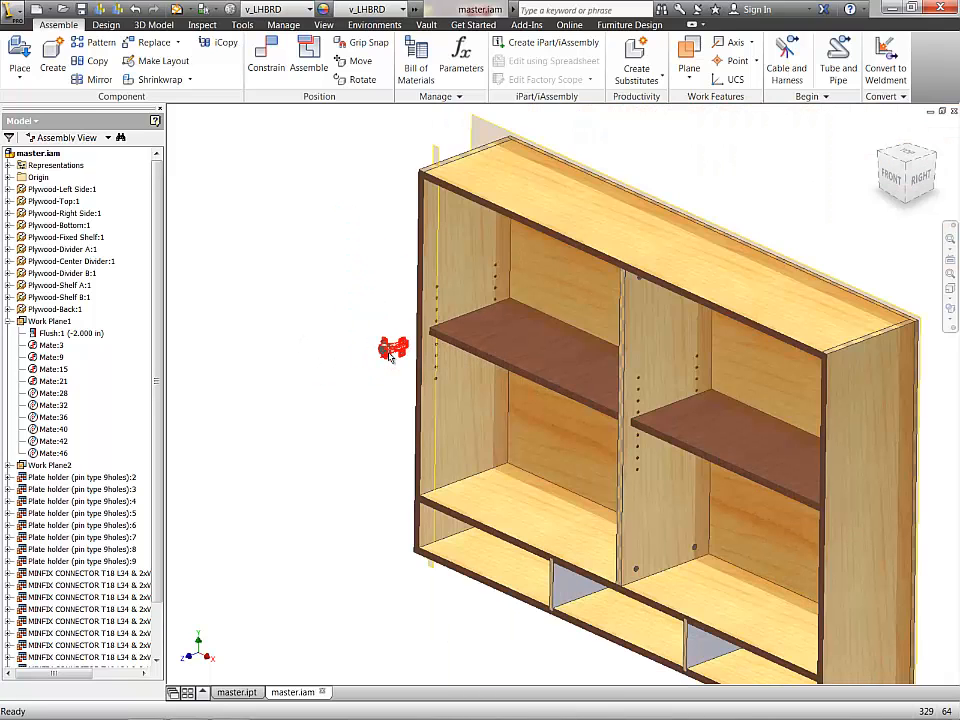
Step: Create a work plane offset 3 in upward from the top face of the fixed shelf
{"action": "middle_click_drag", "start_coordinate": [370, 368], "coordinate": [321, 402]}
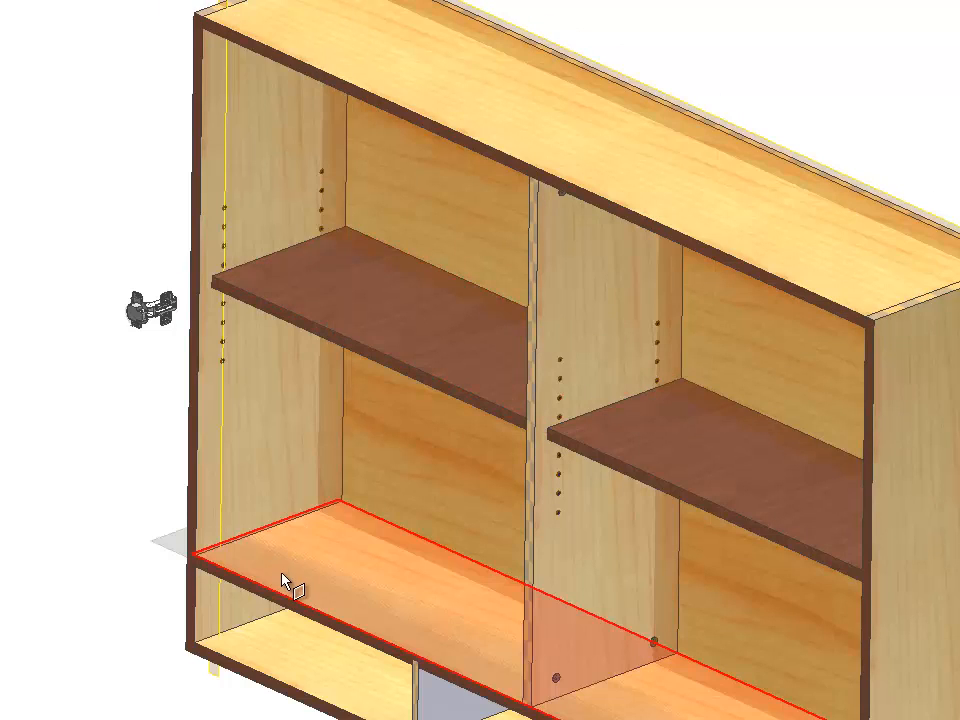
{"action": "left_click", "coordinate": [287, 545]}
{"action": "left_click_drag", "start_coordinate": [285, 538], "coordinate": [283, 527]}
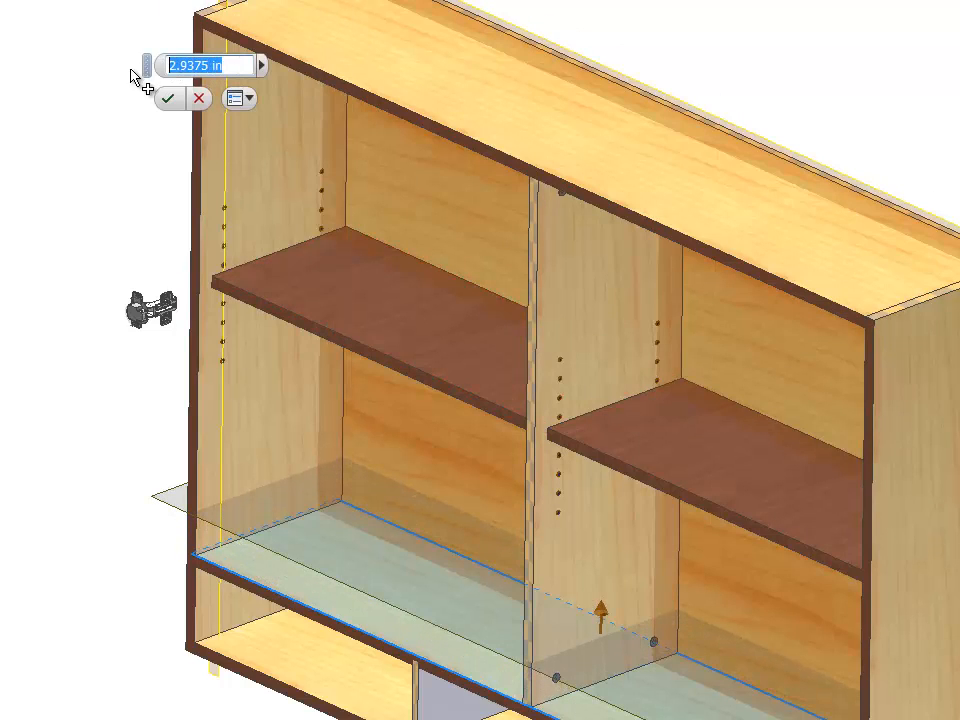
{"action": "type", "text": "3"}
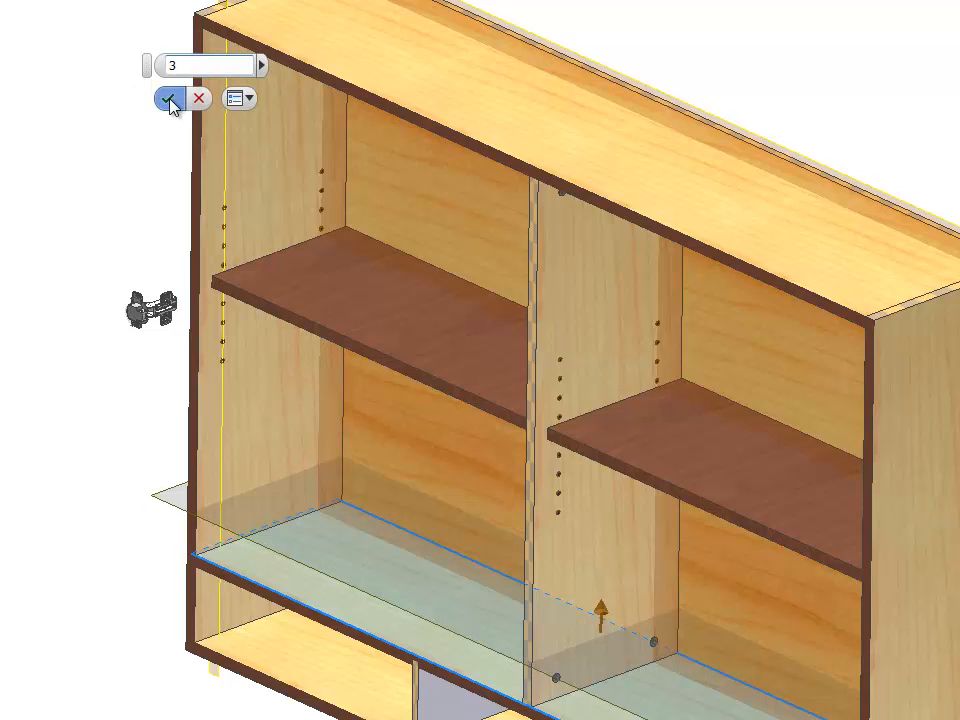
{"action": "left_click", "coordinate": [168, 98]}
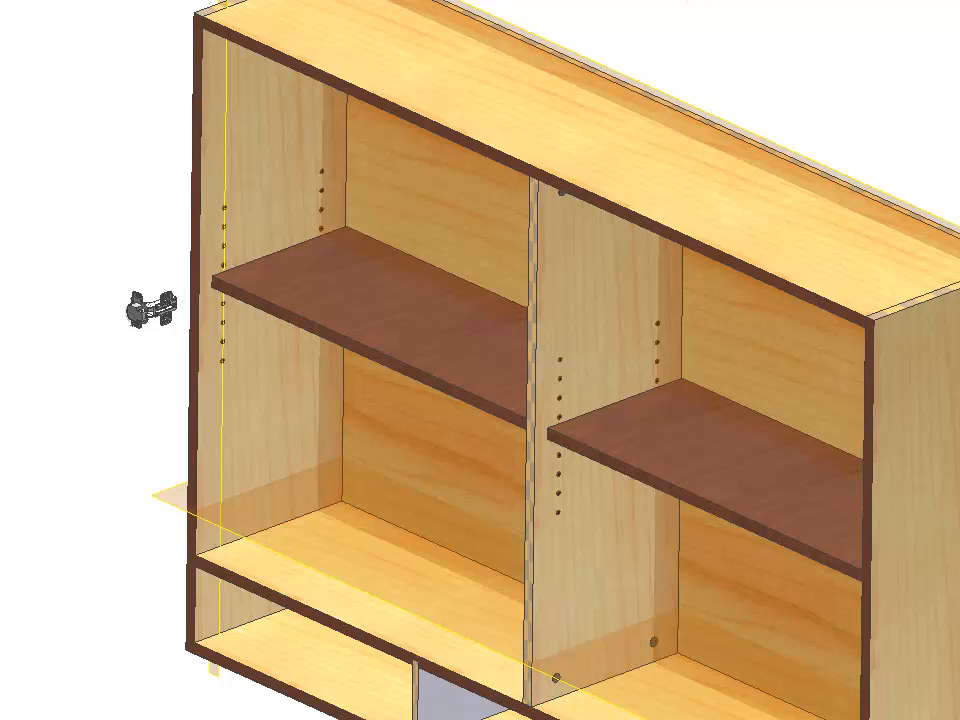
Step: Create a second work plane offset 3 in downward from the underside of the cabinet's top panel
{"action": "middle_click_drag", "start_coordinate": [189, 257], "coordinate": [204, 317]}
{"action": "middle_click_drag", "start_coordinate": [300, 247], "coordinate": [339, 126], "text": "shift"}
{"action": "left_click_drag", "start_coordinate": [366, 199], "coordinate": [362, 245]}
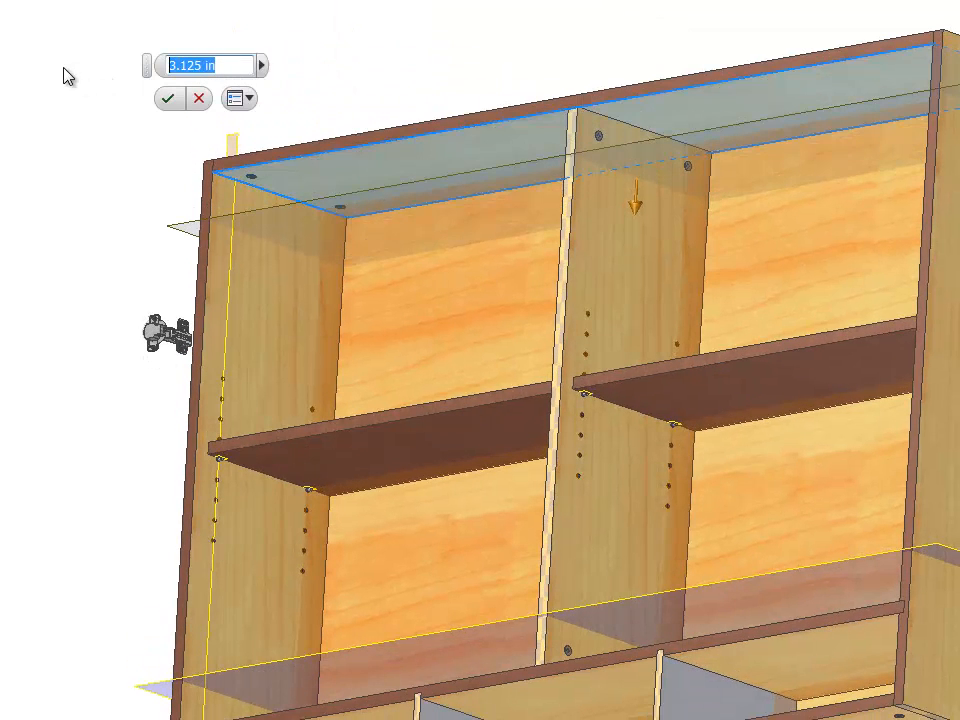
{"action": "type", "text": "3"}
{"action": "left_click", "coordinate": [165, 100]}
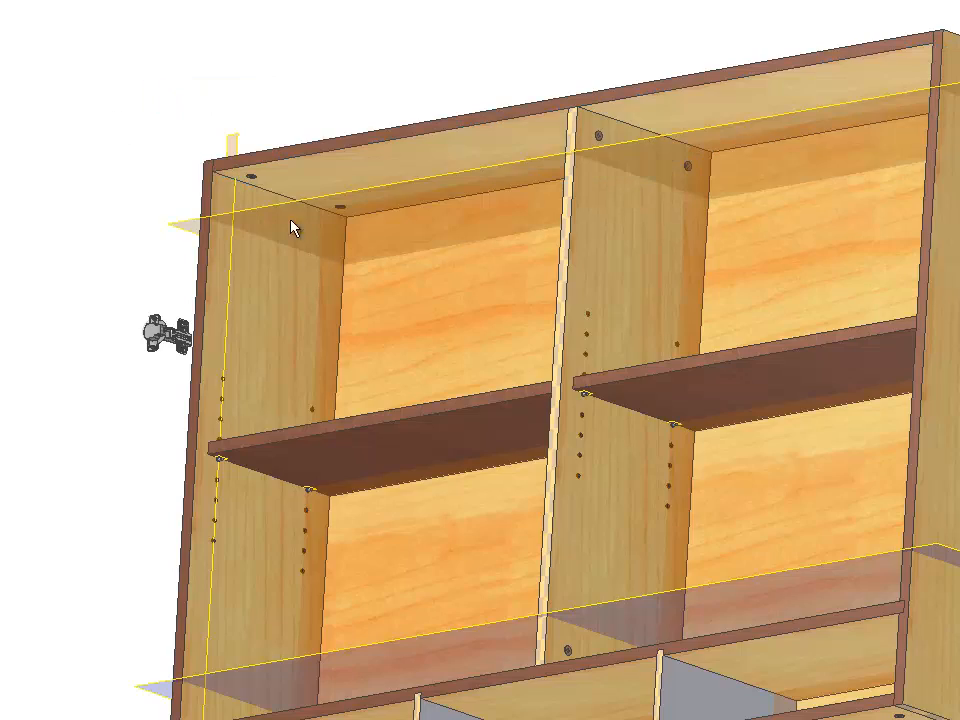
Step: Start attaching the loose hinge to multiple places, with the side panels' inner faces and both center divider faces as its Mounting Plate faces
{"action": "middle_click_drag", "start_coordinate": [397, 284], "coordinate": [401, 163]}
{"action": "key", "text": "F4"}
{"action": "left_click_drag", "start_coordinate": [463, 256], "coordinate": [441, 420]}
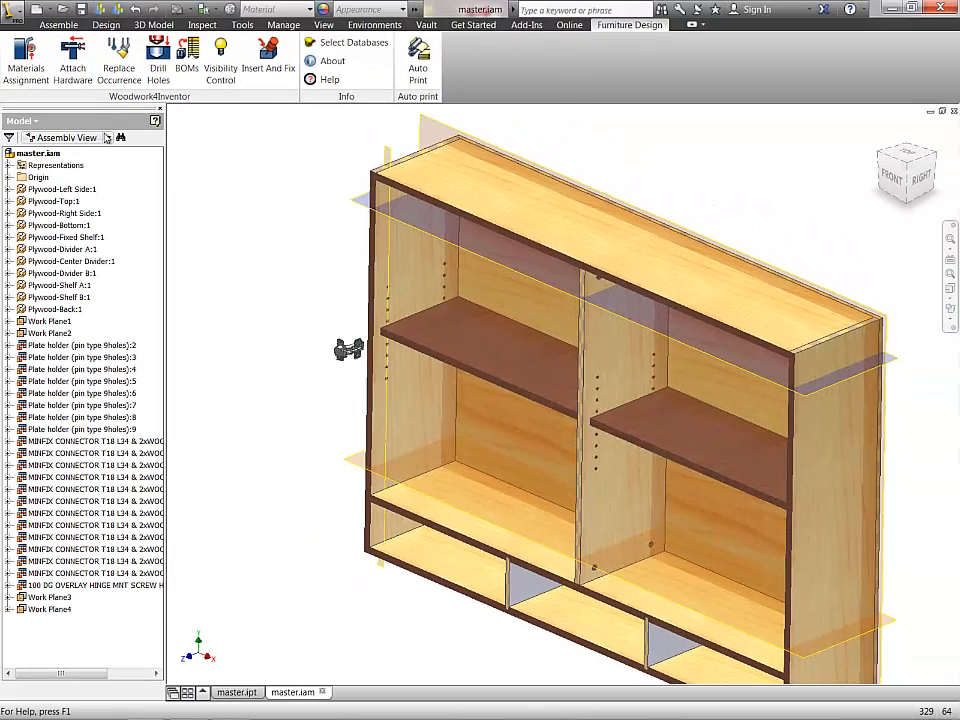
{"action": "left_click", "coordinate": [72, 60]}
{"action": "left_click", "coordinate": [347, 355]}
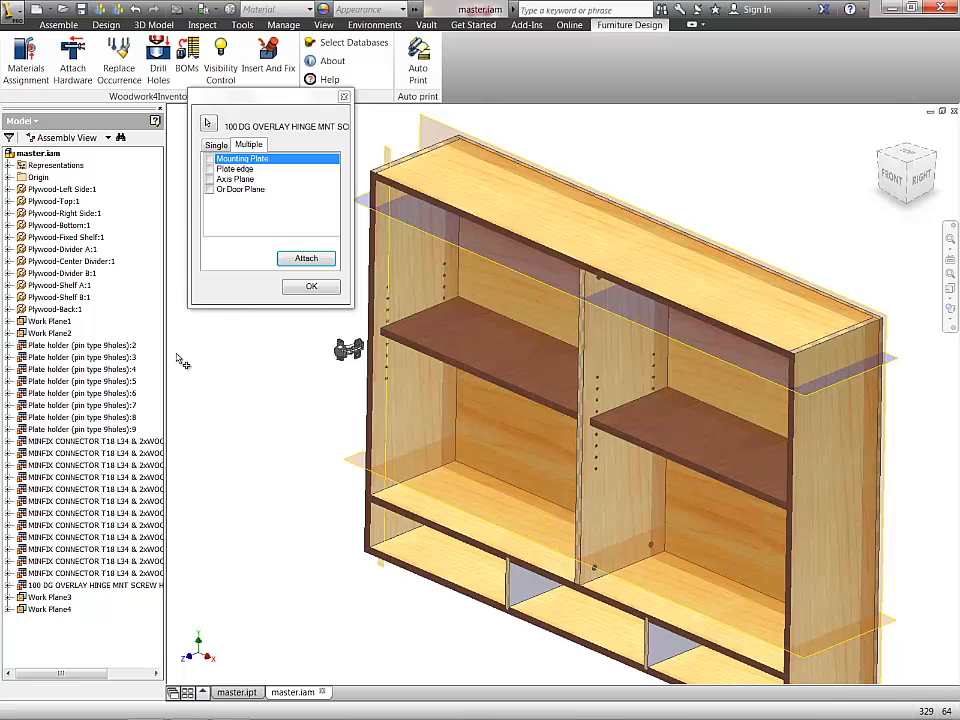
{"action": "left_click", "coordinate": [430, 393]}
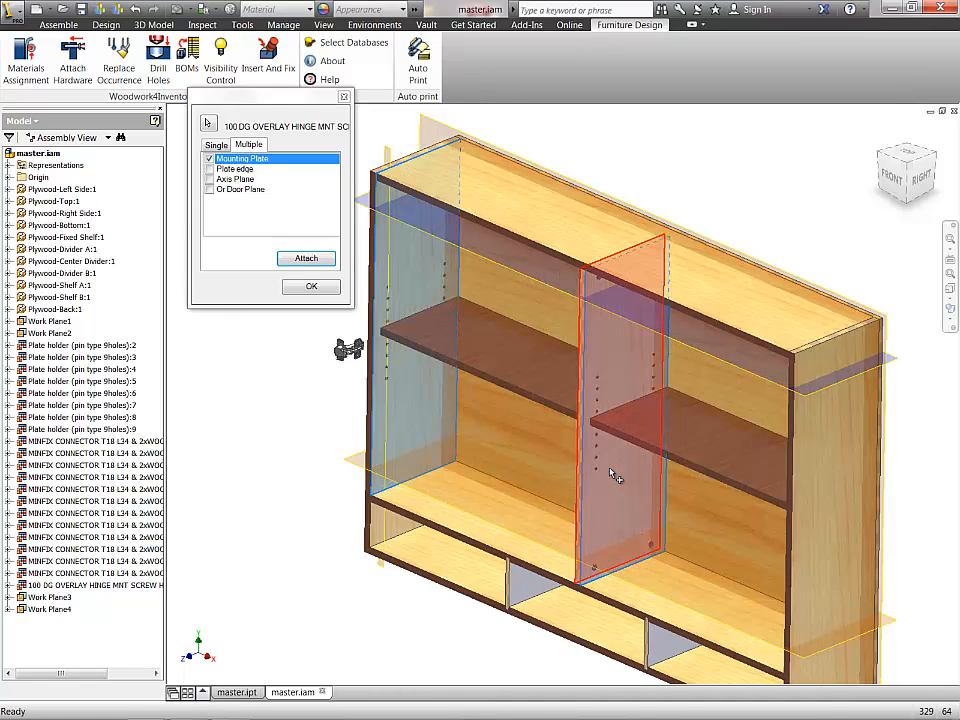
{"action": "key", "text": "F4"}
{"action": "left_click_drag", "start_coordinate": [596, 422], "coordinate": [703, 413]}
{"action": "key", "text": "Escape"}
{"action": "key", "text": "F2"}
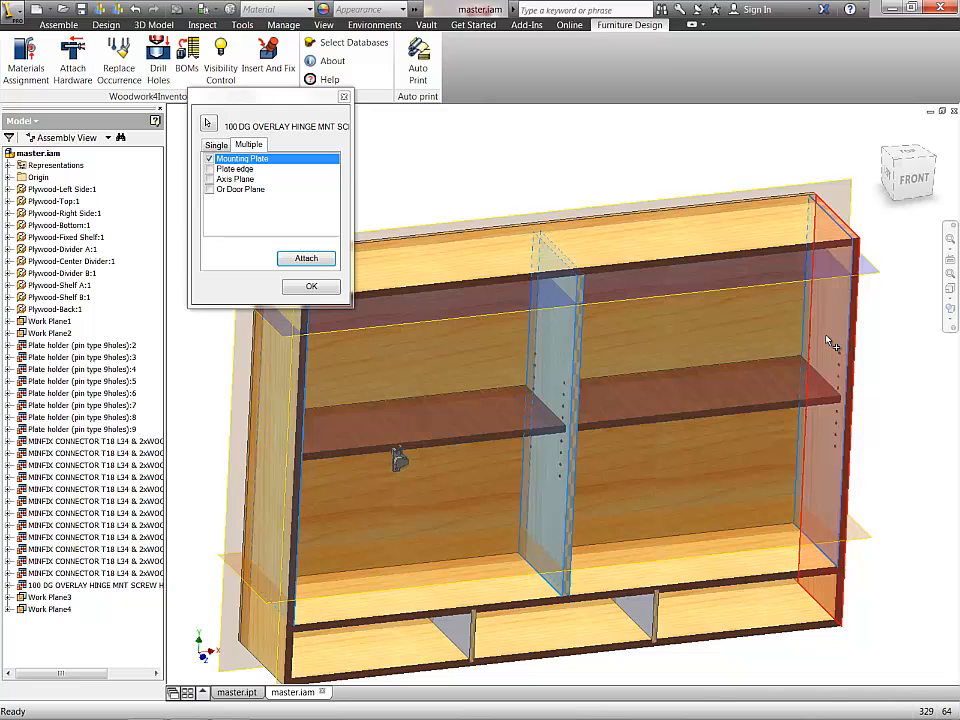
Step: Assign the front edge face of the left side panel as the hinge's Plate edge
{"action": "left_click", "coordinate": [228, 170]}
{"action": "middle_click_drag", "start_coordinate": [288, 369], "coordinate": [369, 347], "text": "shift"}
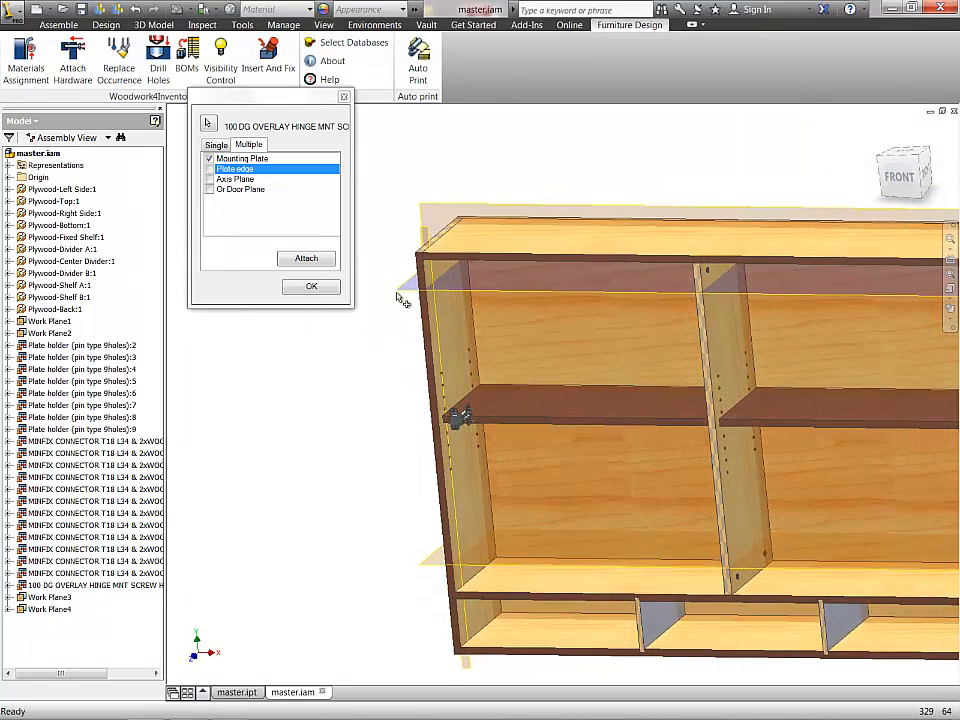
{"action": "scroll", "coordinate": [437, 278], "scroll_direction": "down", "scroll_amount": 4}
{"action": "left_click", "coordinate": [434, 276]}
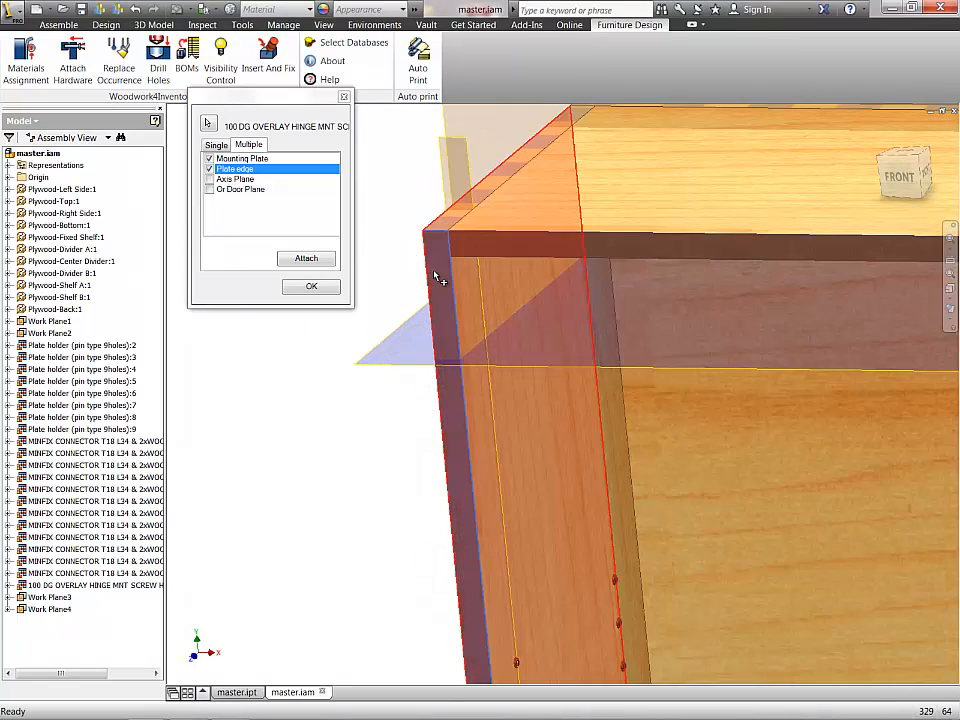
{"action": "scroll", "coordinate": [426, 283], "scroll_direction": "up", "scroll_amount": 5}
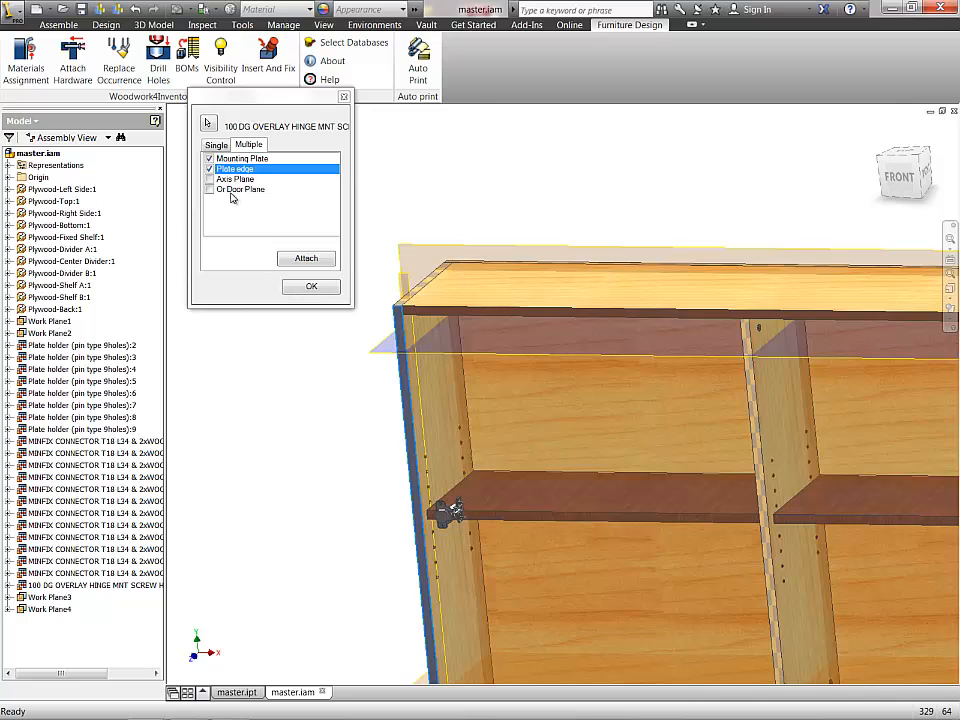
Step: Assign the two horizontal work planes near the top panel and the fixed shelf as the hinge's Axis Planes
{"action": "left_click", "coordinate": [220, 180]}
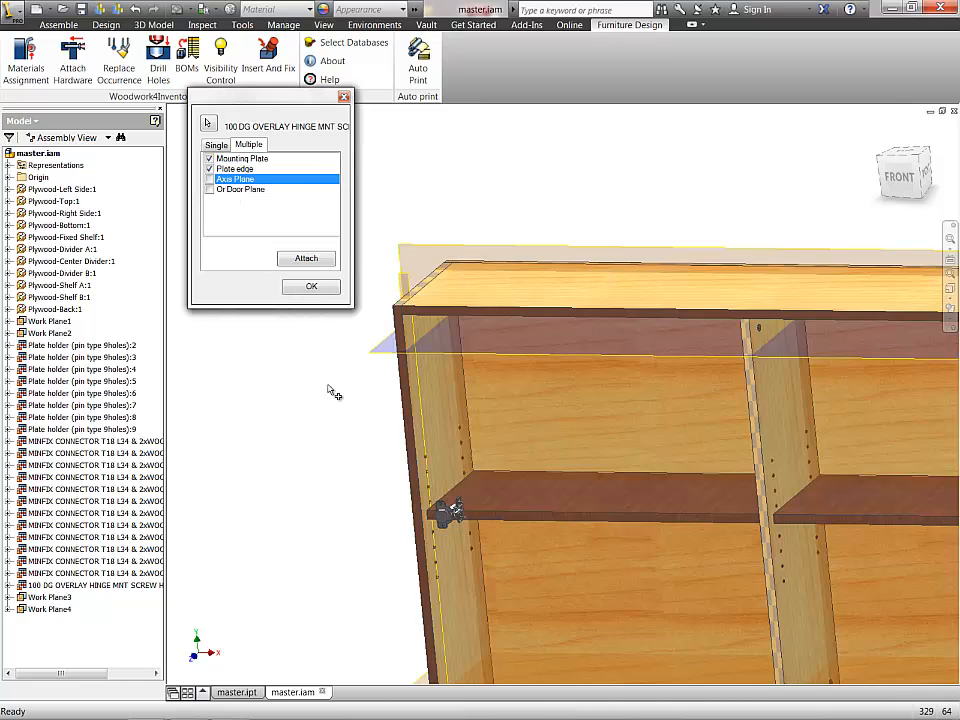
{"action": "left_click", "coordinate": [388, 356]}
{"action": "middle_click_drag", "start_coordinate": [369, 429], "coordinate": [362, 330]}
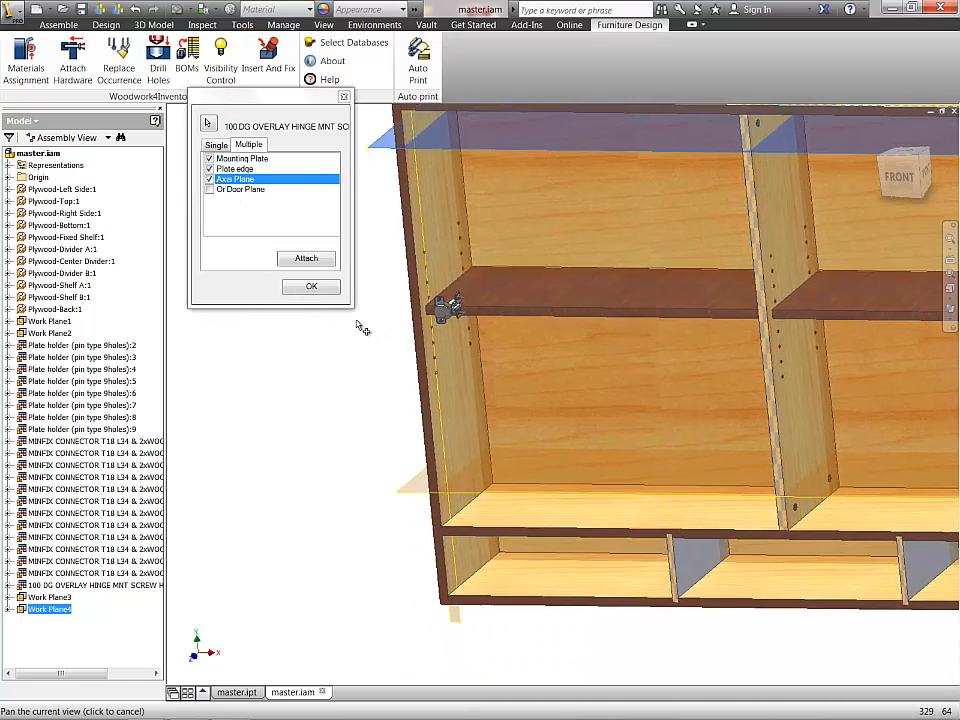
{"action": "scroll", "coordinate": [423, 503], "scroll_direction": "down", "scroll_amount": 5}
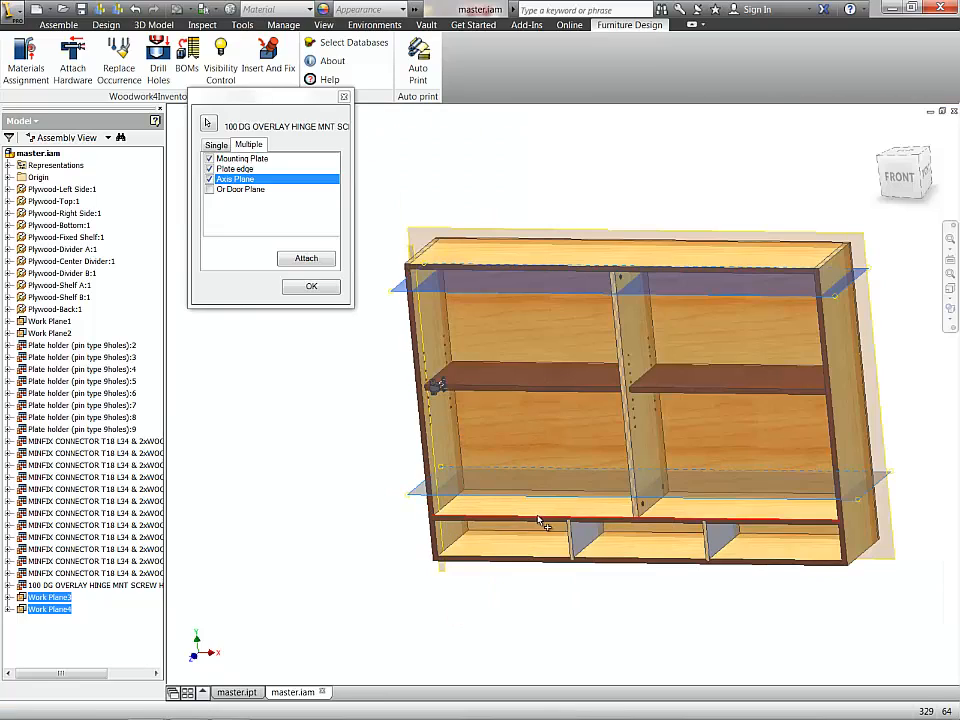
Step: Attach the hinges at all the chosen faces and planes and close the attachment dialog
{"action": "middle_click_drag", "start_coordinate": [540, 521], "coordinate": [543, 444], "text": "shift"}
{"action": "middle_click_drag", "start_coordinate": [340, 390], "coordinate": [292, 370], "text": "shift"}
{"action": "left_click", "coordinate": [300, 260]}
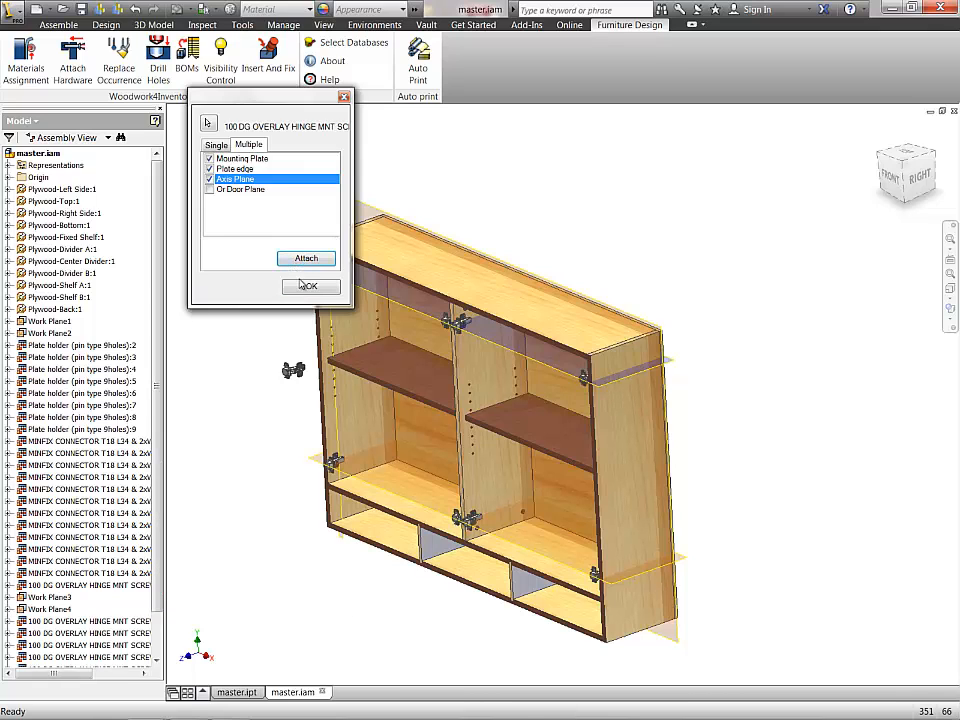
{"action": "left_click", "coordinate": [306, 286]}
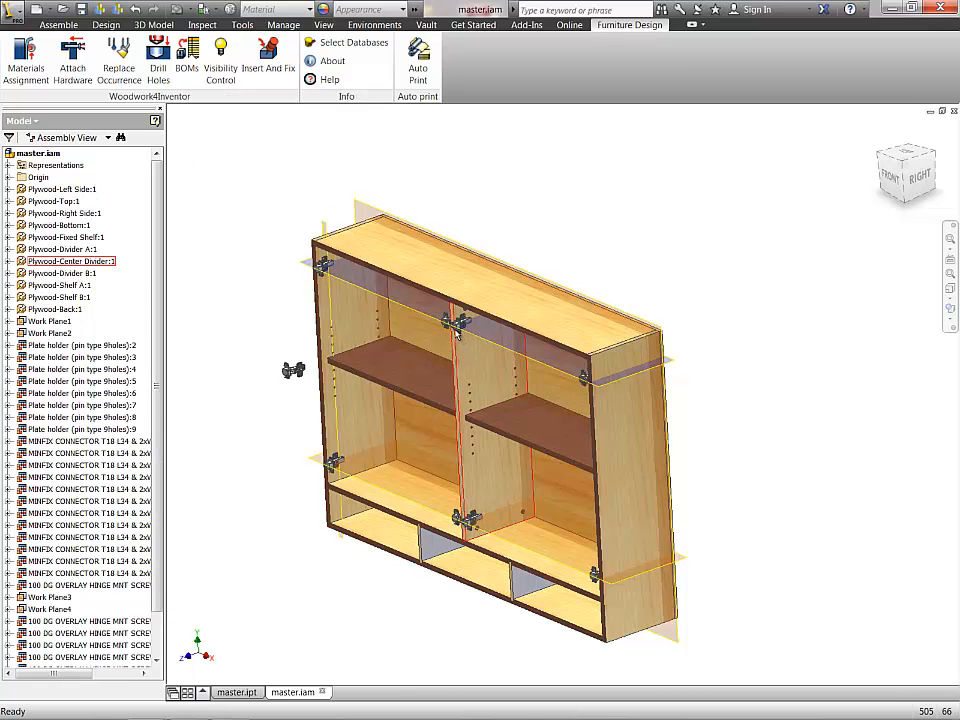
Step: Delete the original loose hinge outside the left side panel
{"action": "scroll", "coordinate": [455, 333], "scroll_direction": "up", "scroll_amount": 5}
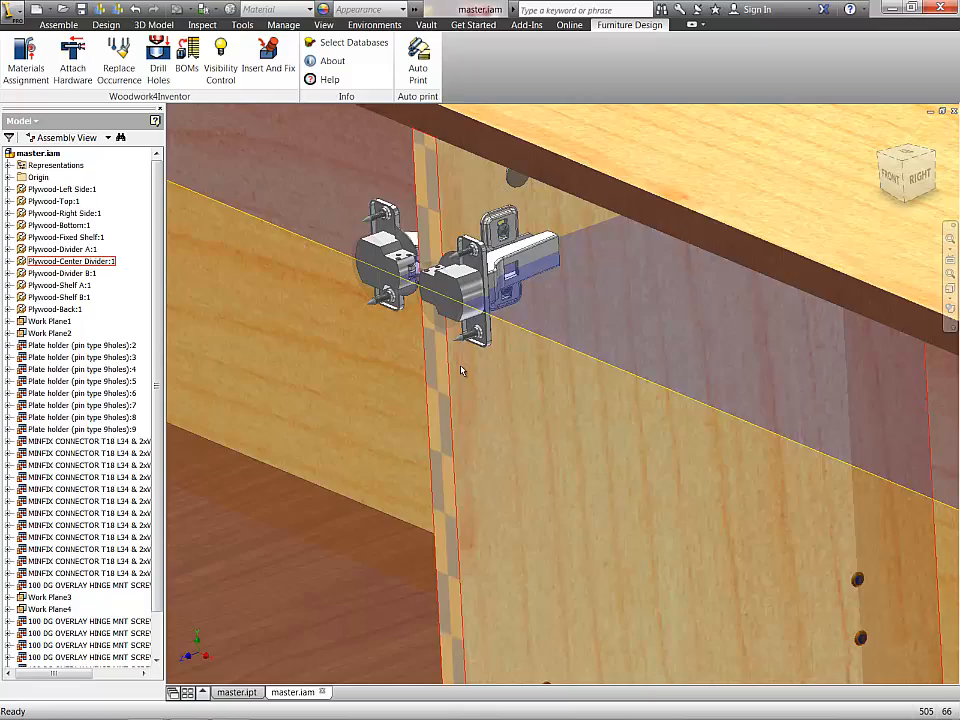
{"action": "scroll", "coordinate": [461, 371], "scroll_direction": "down", "scroll_amount": 5}
{"action": "middle_click_drag", "start_coordinate": [381, 412], "coordinate": [484, 371]}
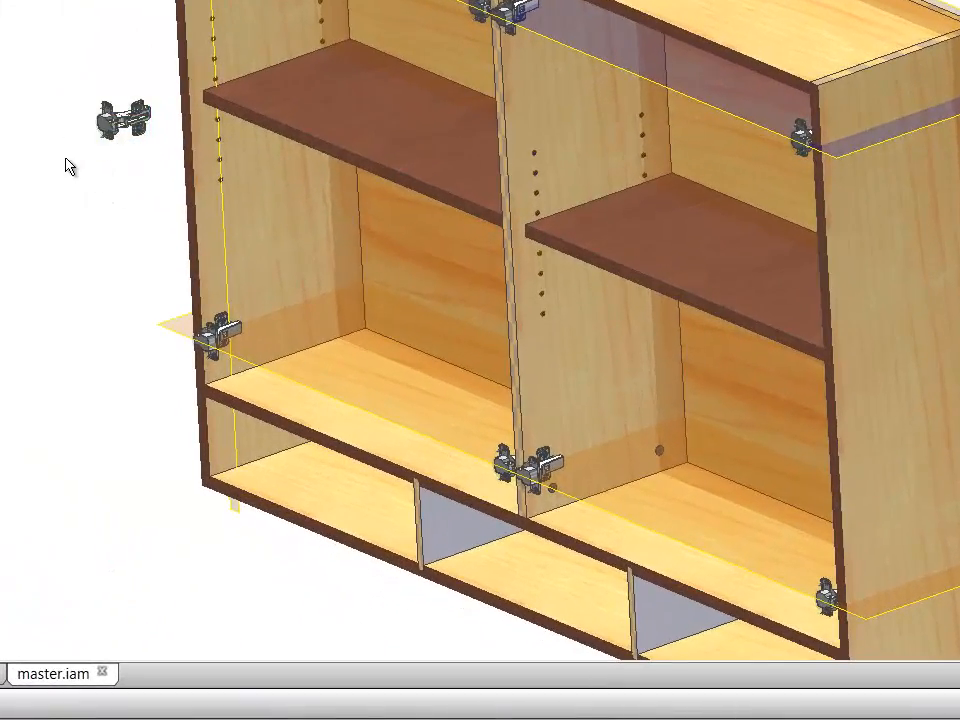
{"action": "left_click", "coordinate": [121, 119]}
{"action": "key", "text": "Delete"}
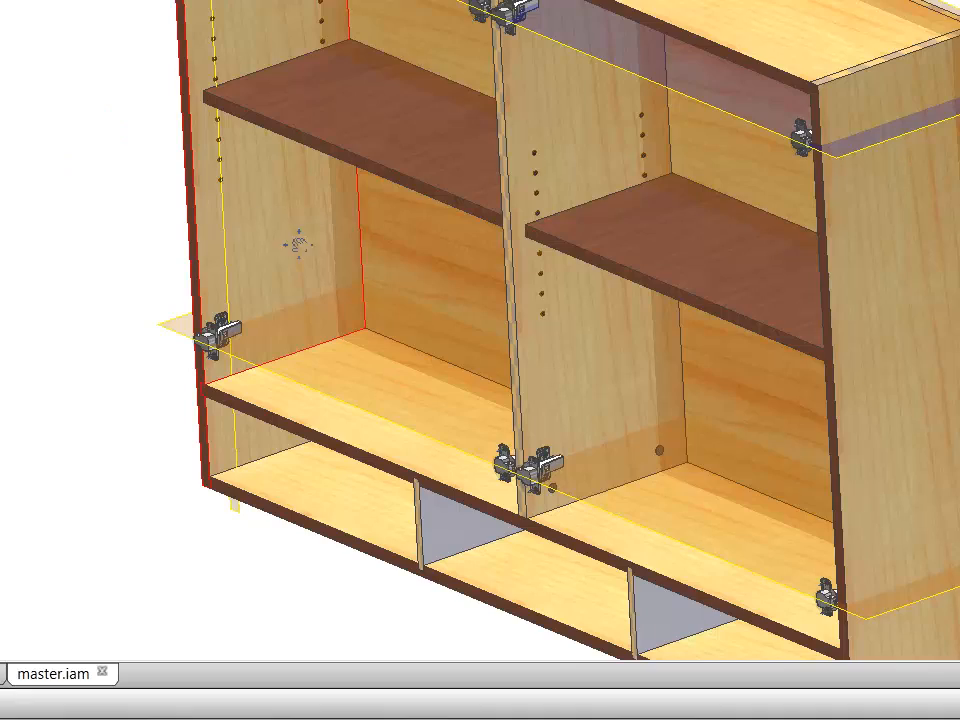
Step: Examine up close how the lower hinges are mounted on both sides of the center divider
{"action": "middle_click_drag", "start_coordinate": [296, 244], "coordinate": [692, 437], "text": "shift"}
{"action": "scroll", "coordinate": [779, 460], "scroll_direction": "up", "scroll_amount": 10}
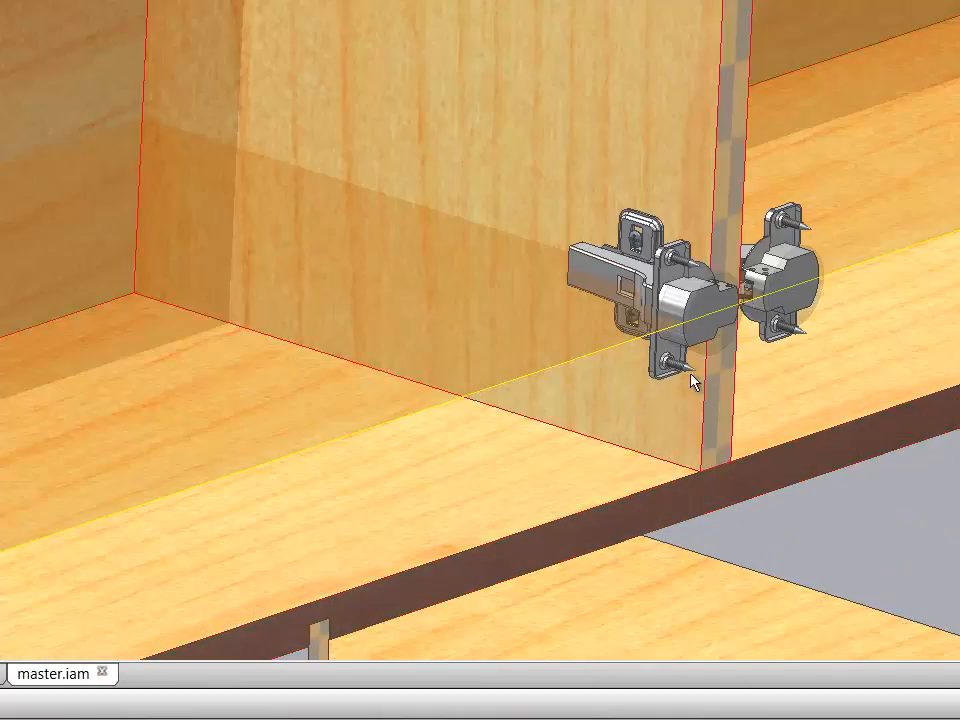
{"action": "scroll", "coordinate": [666, 258], "scroll_direction": "up", "scroll_amount": 3}
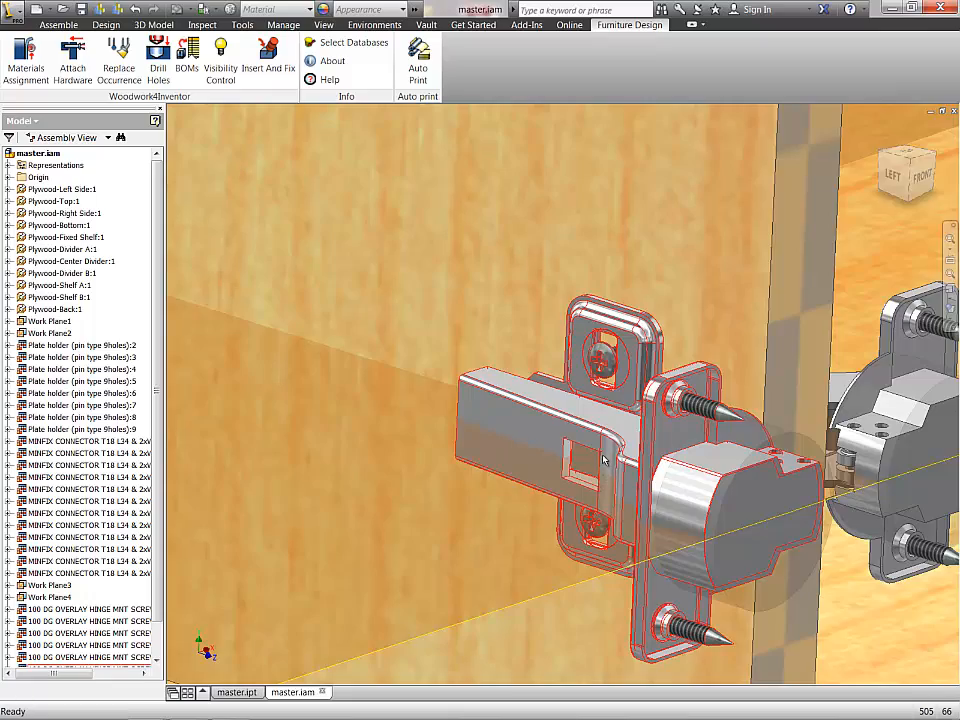
{"action": "scroll", "coordinate": [603, 460], "scroll_direction": "down", "scroll_amount": 8}
{"action": "key", "text": "F4"}
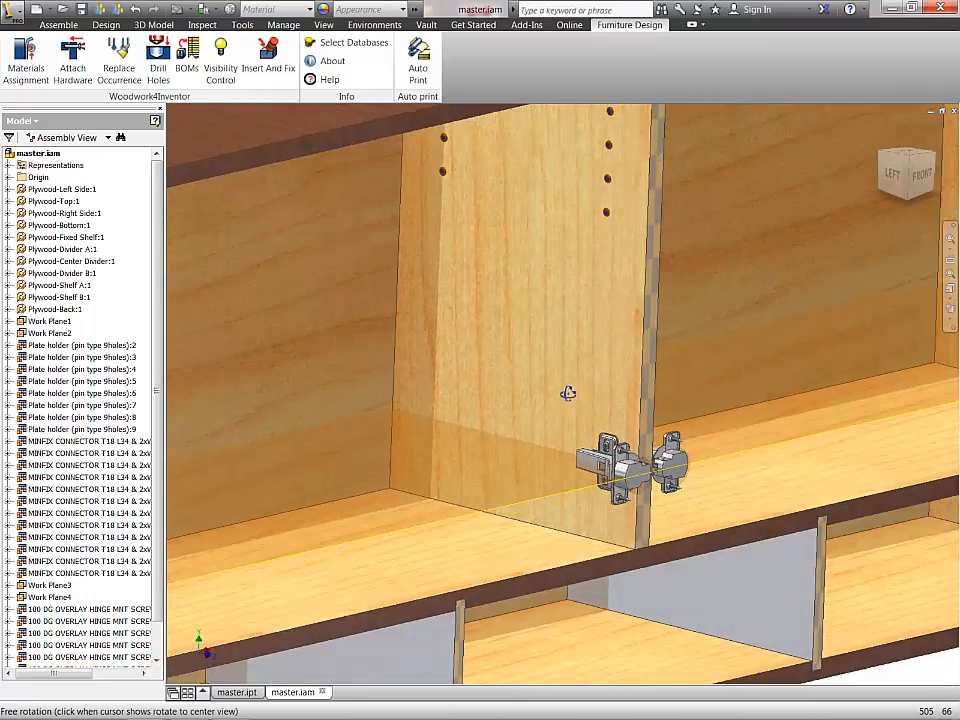
{"action": "left_click_drag", "start_coordinate": [567, 393], "coordinate": [361, 512]}
{"action": "scroll", "coordinate": [401, 420], "scroll_direction": "down", "scroll_amount": 6}
{"action": "key", "text": "F2"}
{"action": "key", "text": "Escape"}
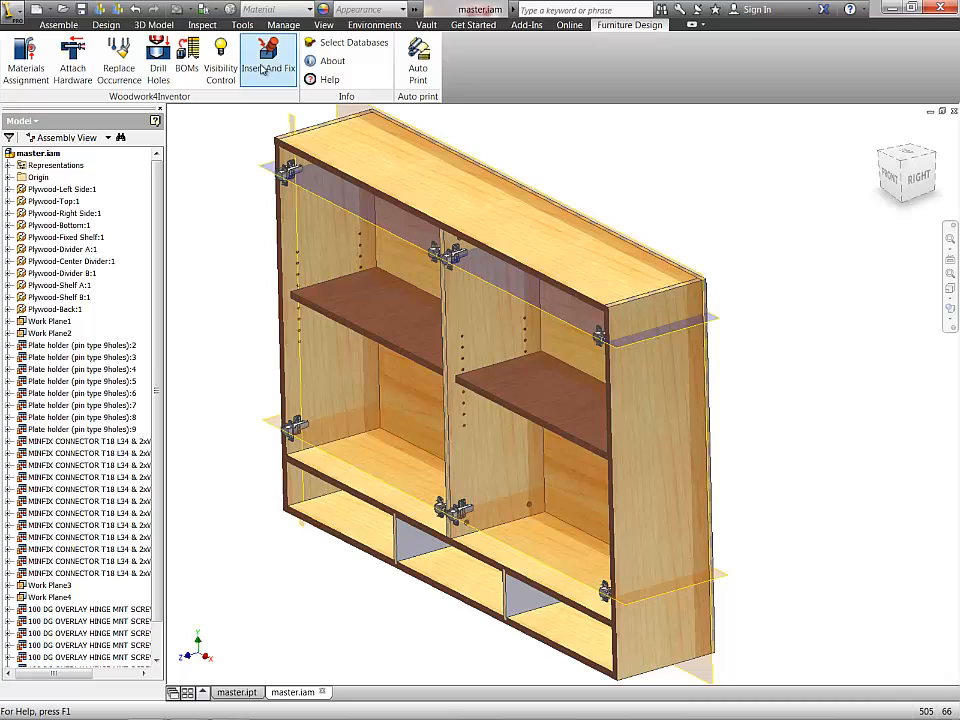
Step: Hide all User Work Planes in the assembly through the object visibility settings
{"action": "left_click", "coordinate": [327, 28]}
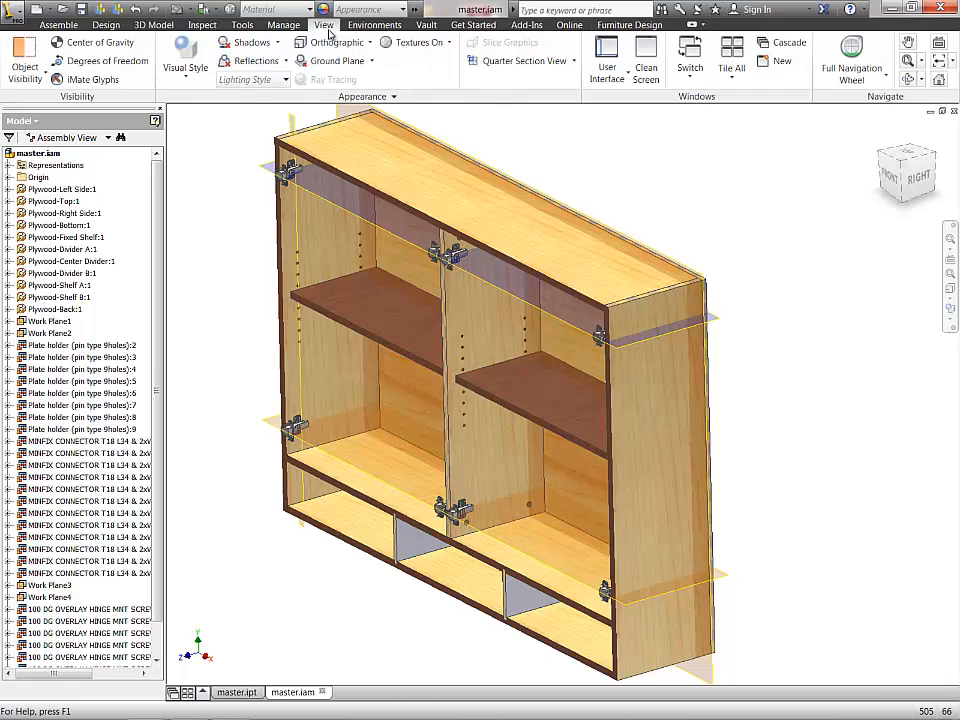
{"action": "left_click", "coordinate": [35, 84]}
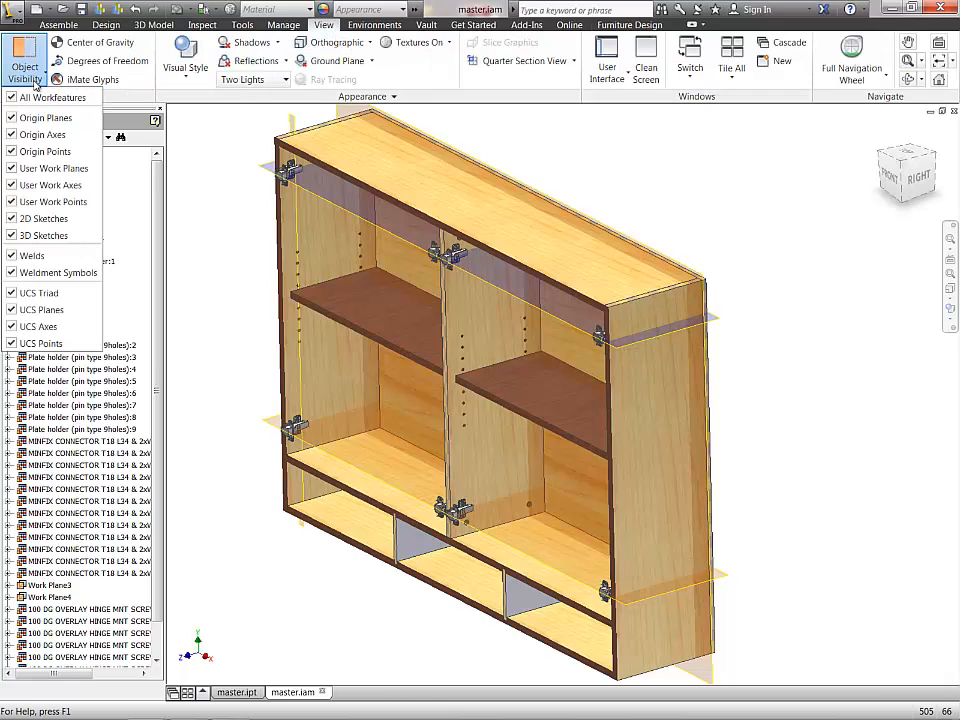
{"action": "left_click", "coordinate": [44, 170]}
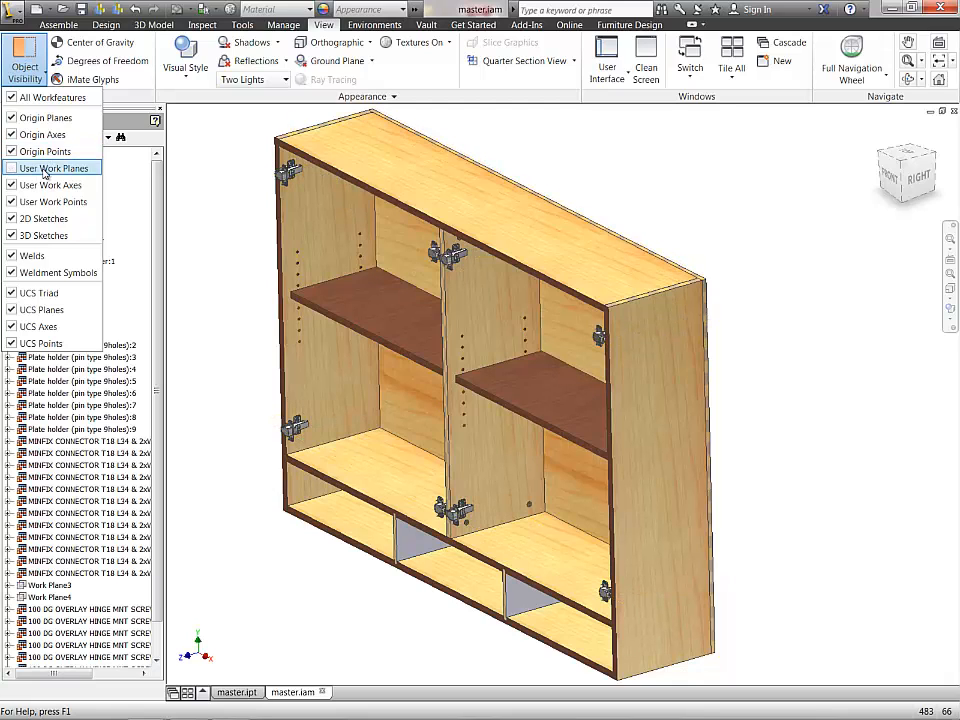
{"action": "left_click", "coordinate": [231, 271]}
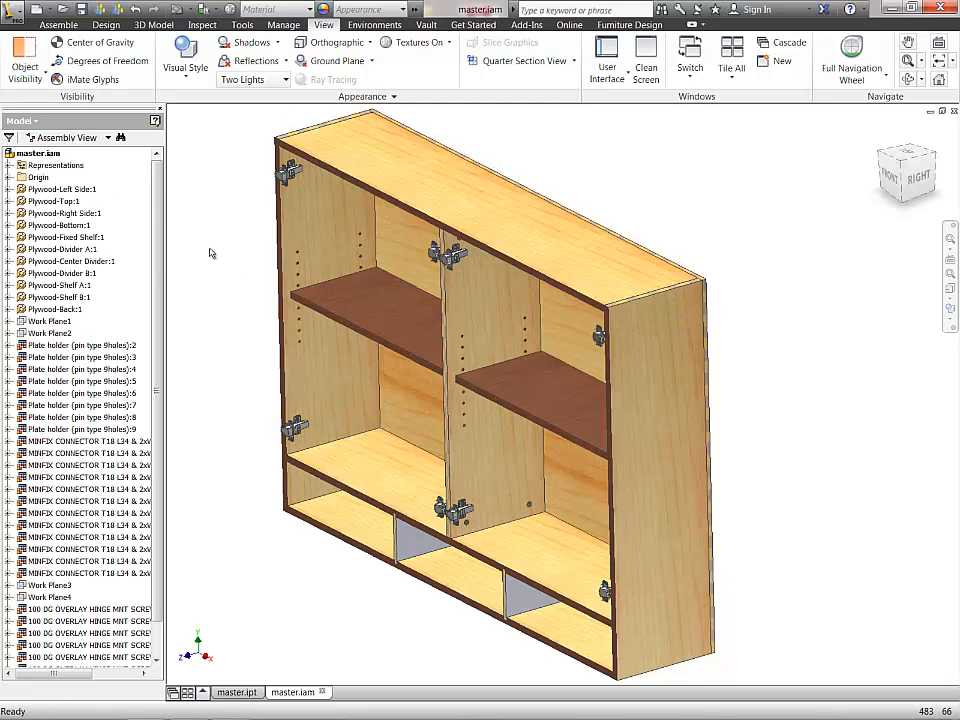
Step: Save master.iam with Yes to All for its dependents and accept the data format migration
{"action": "key", "text": "ctrl+s"}
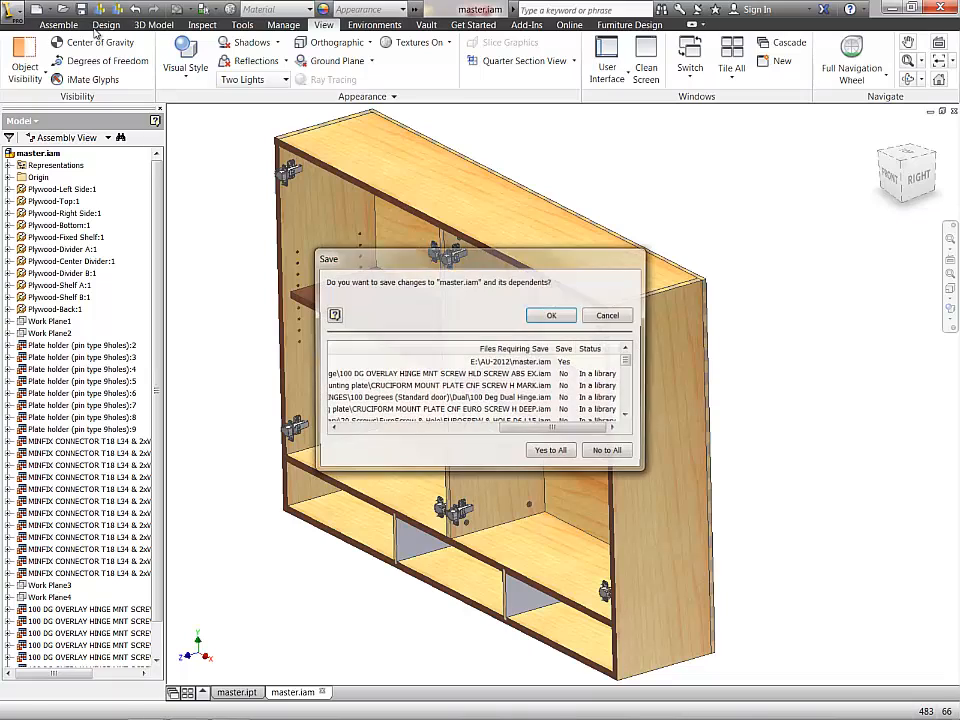
{"action": "left_click", "coordinate": [551, 452]}
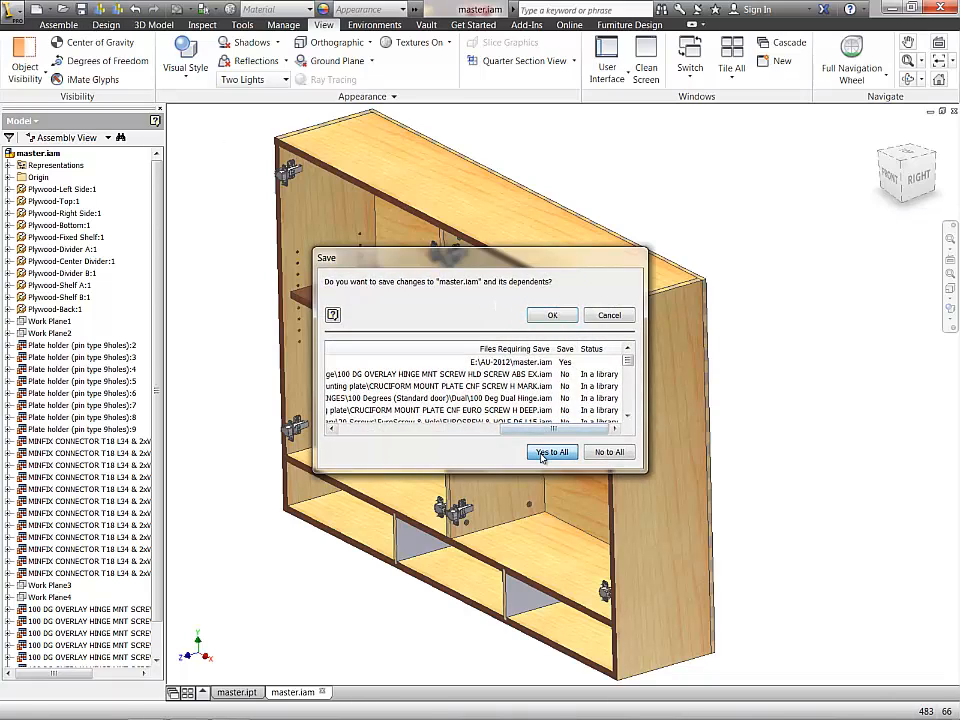
{"action": "left_click", "coordinate": [553, 317]}
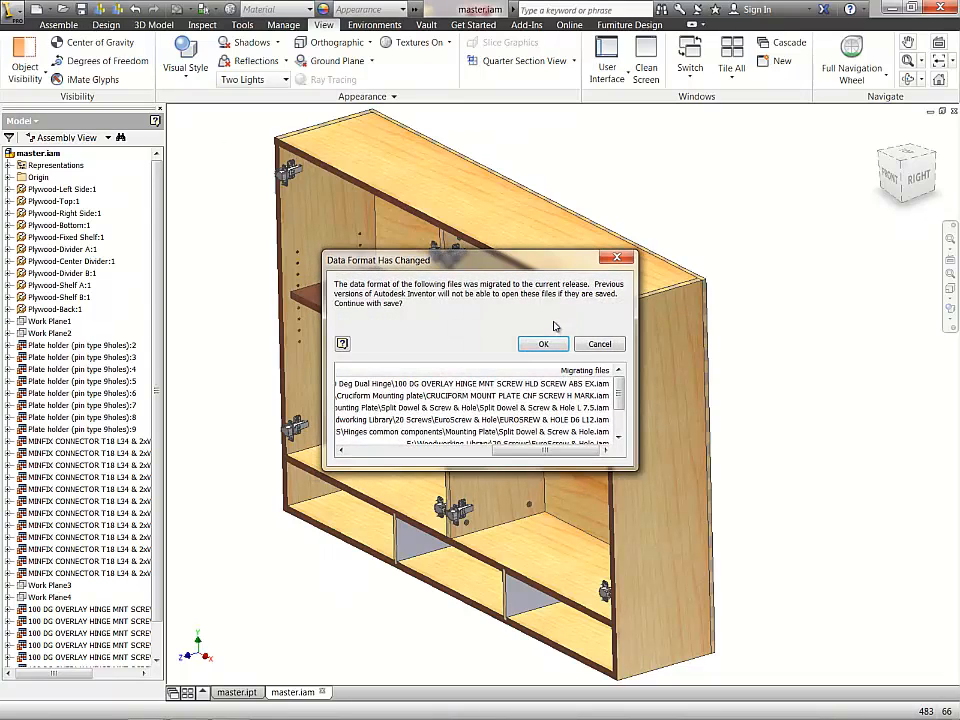
{"action": "left_click", "coordinate": [545, 343]}
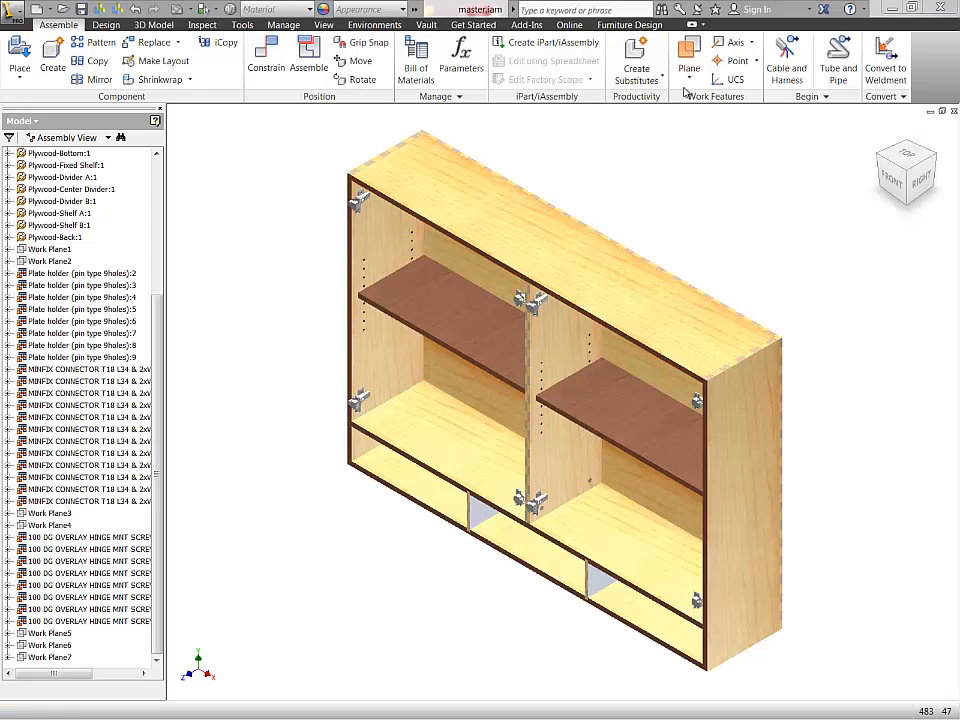
Step: Create a work plane through the midpoint of the front edge of Plywood-Shelf A, perpendicular to that edge
{"action": "left_click", "coordinate": [689, 55]}
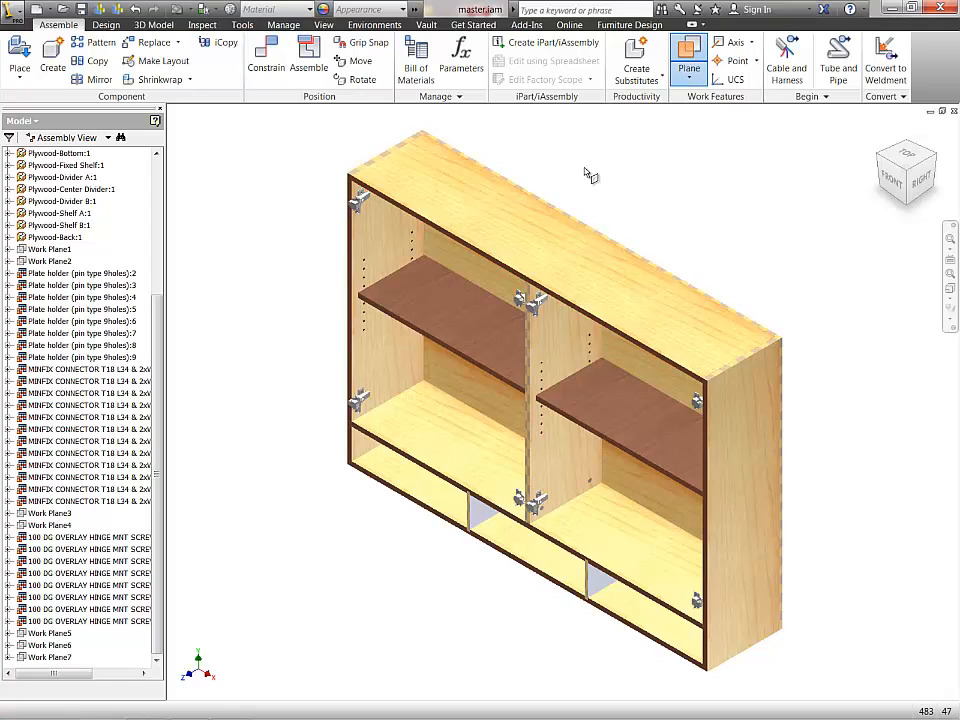
{"action": "left_click", "coordinate": [445, 346]}
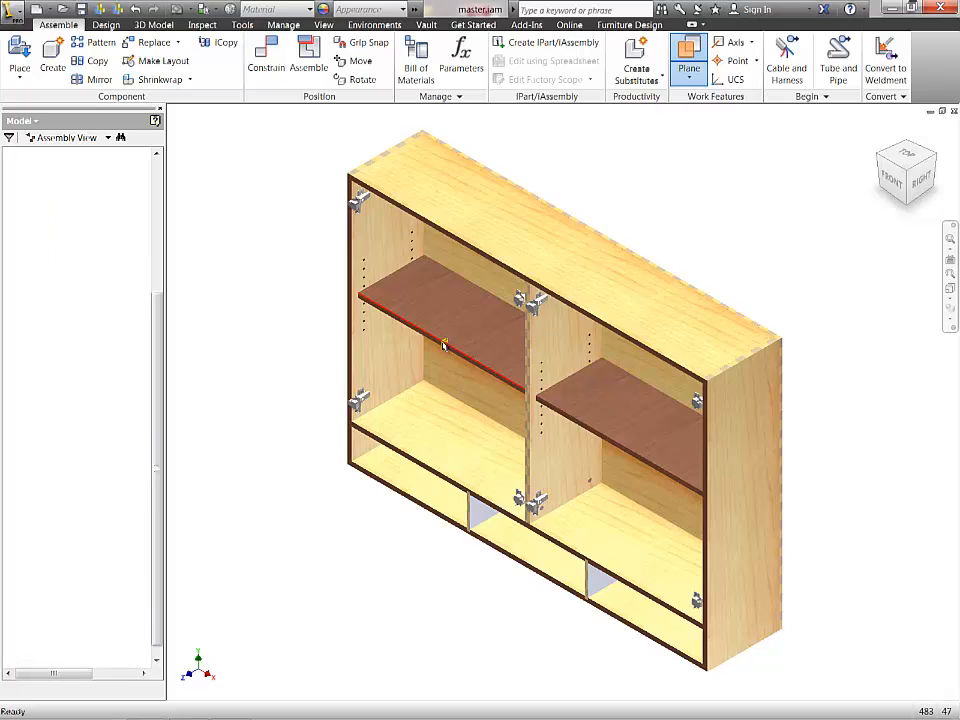
{"action": "middle_click_drag", "start_coordinate": [307, 345], "coordinate": [309, 369]}
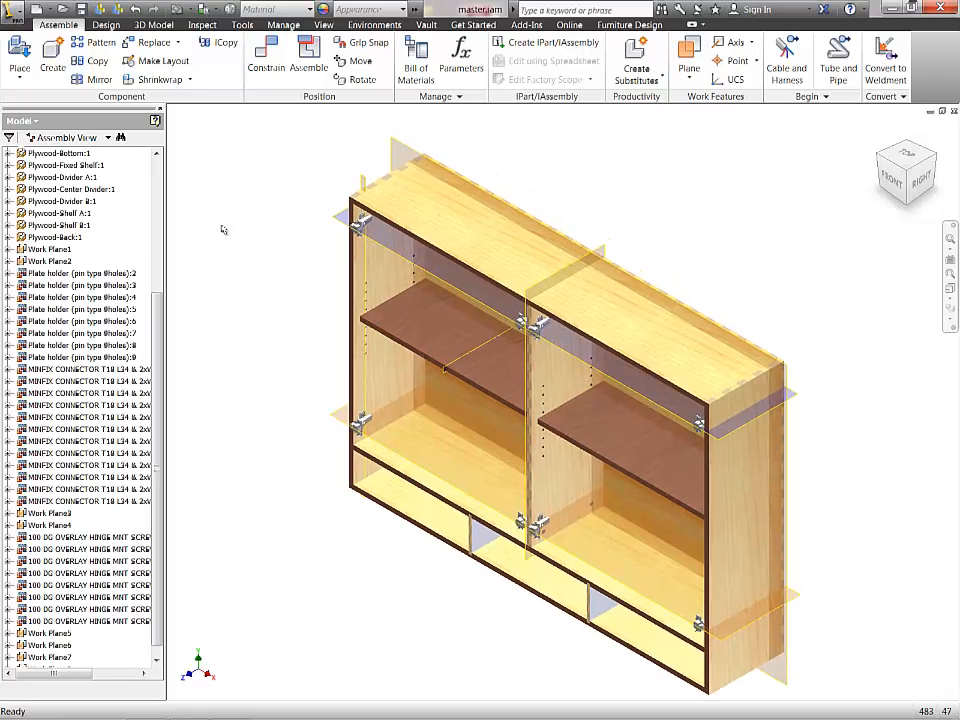
Step: Create an in-place part named Door - A1 from Standard.ipt, using the door-mounting face of the upper left hinge as sketch plane
{"action": "left_click", "coordinate": [53, 55]}
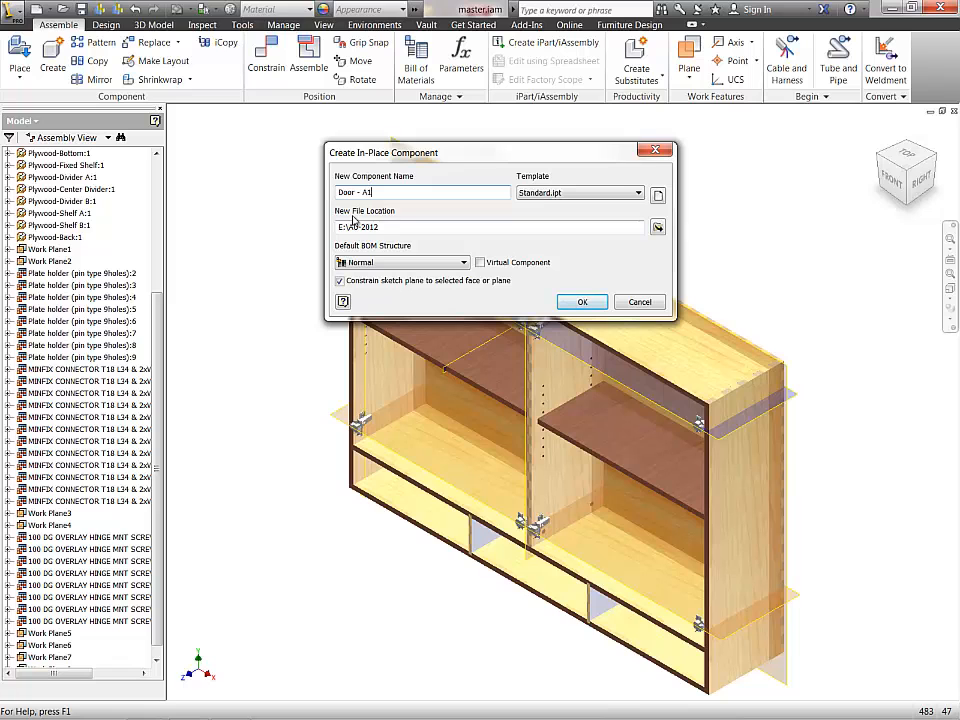
{"action": "type", "text": "Door - A1"}
{"action": "left_click", "coordinate": [582, 302]}
{"action": "scroll", "coordinate": [343, 219], "scroll_direction": "up", "scroll_amount": 5}
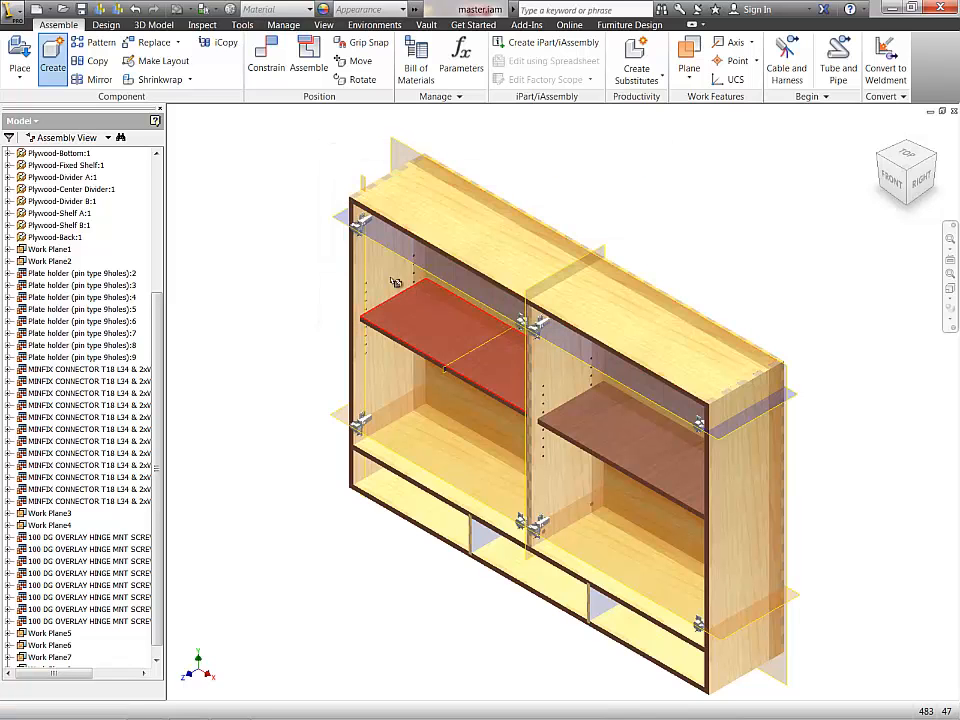
{"action": "scroll", "coordinate": [426, 212], "scroll_direction": "up", "scroll_amount": 8}
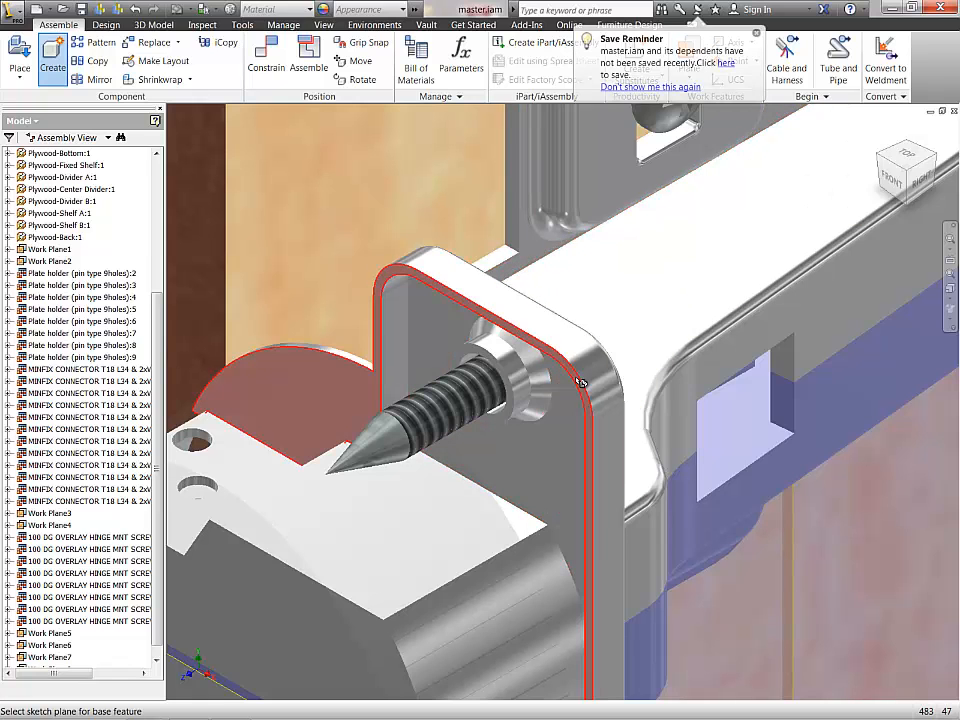
{"action": "left_click", "coordinate": [580, 383]}
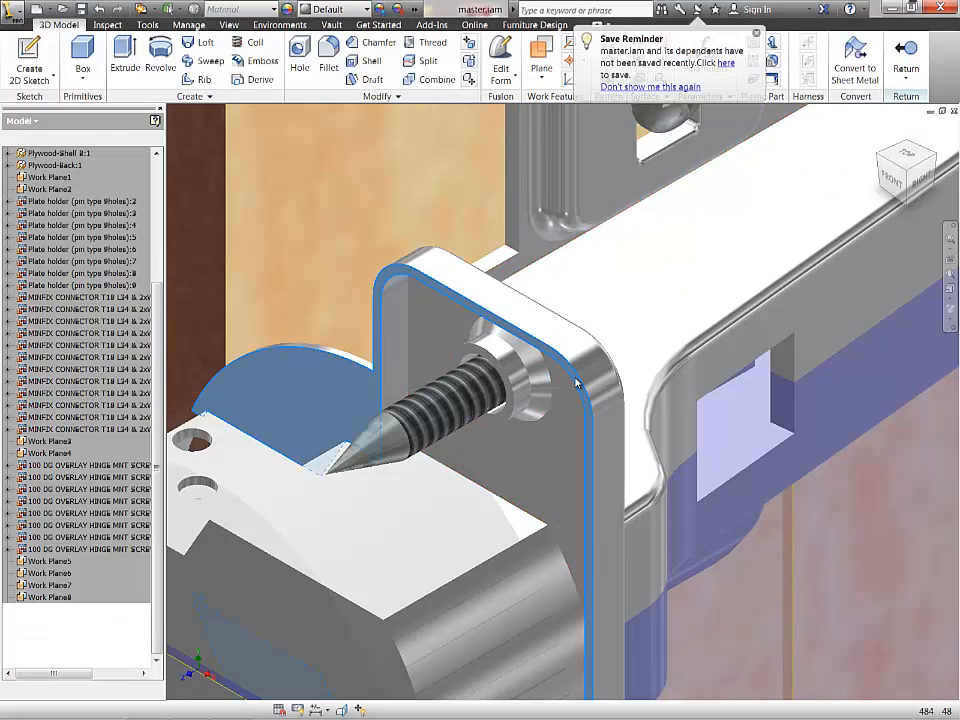
Step: Sketch a freehand upright rectangle in front of the left compartment and extrude it 1 in as a new solid
{"action": "scroll", "coordinate": [576, 383], "scroll_direction": "down", "scroll_amount": 8}
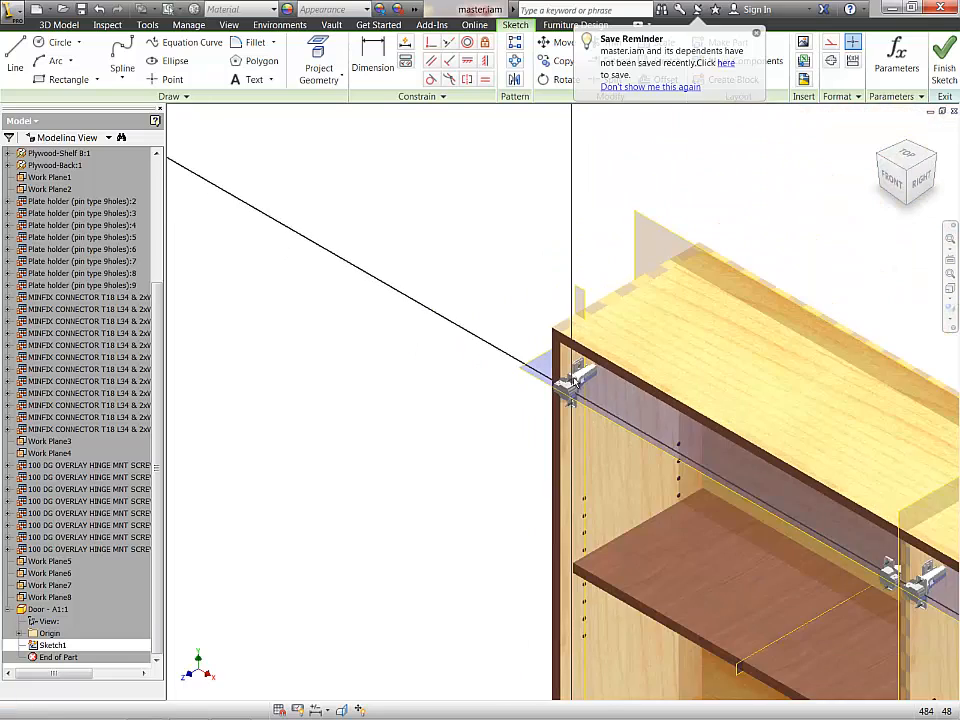
{"action": "middle_click_drag", "start_coordinate": [522, 316], "coordinate": [337, 194]}
{"action": "left_click", "coordinate": [68, 79]}
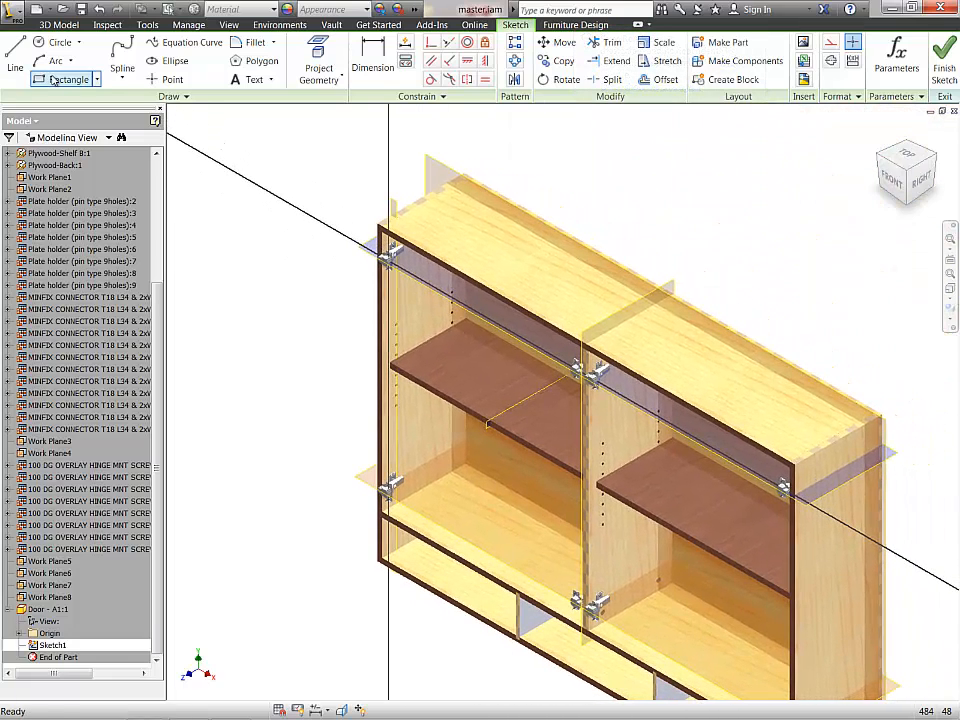
{"action": "left_click", "coordinate": [411, 287]}
{"action": "left_click", "coordinate": [455, 518]}
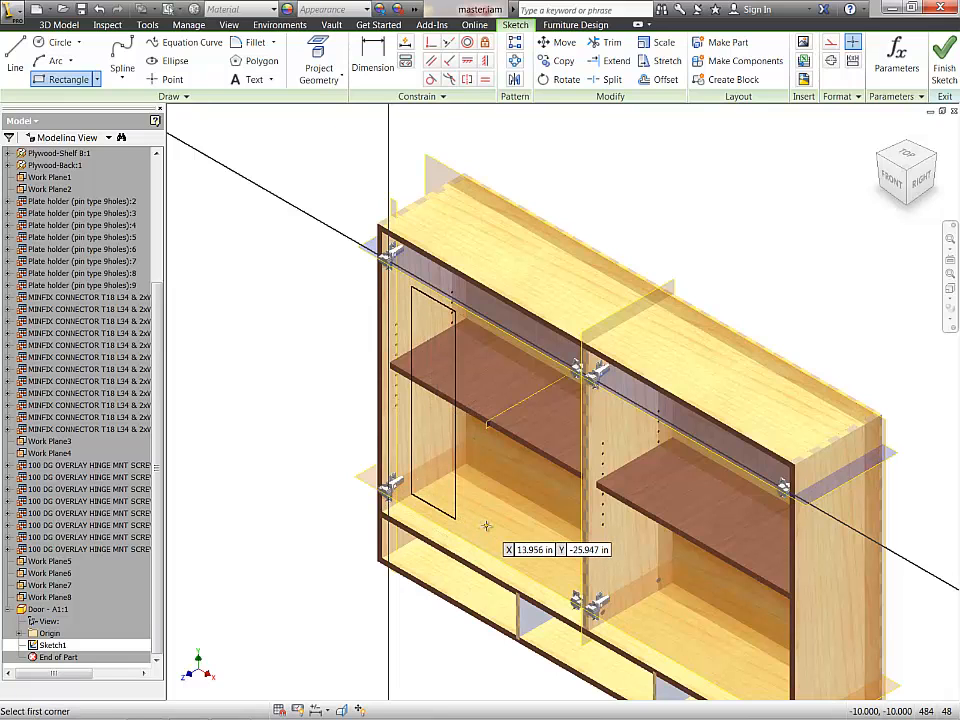
{"action": "key", "text": "e"}
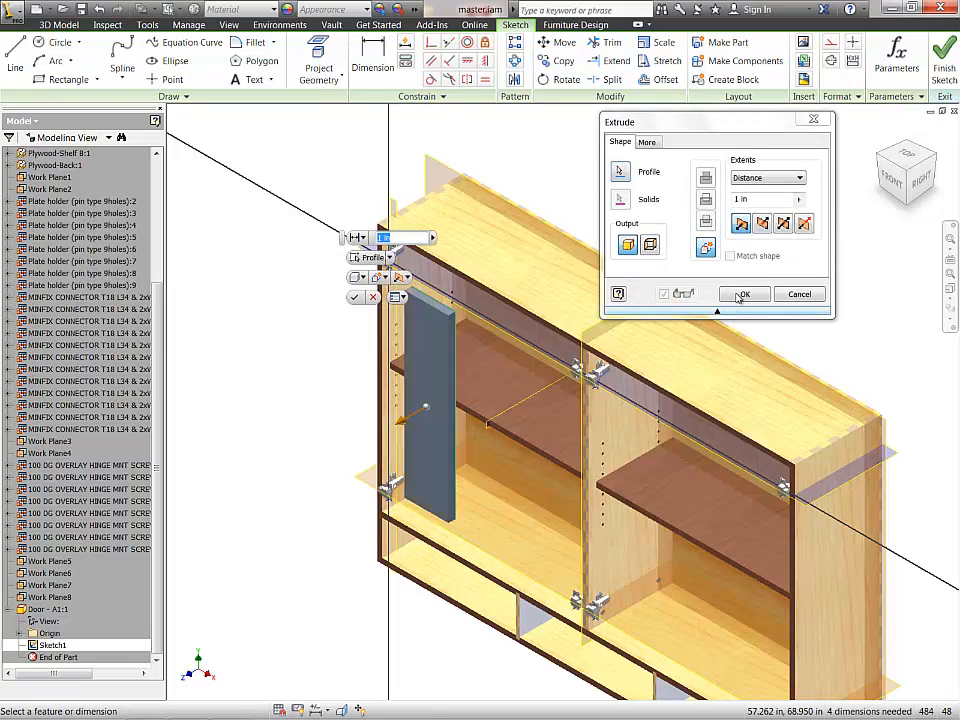
{"action": "key", "text": "Return"}
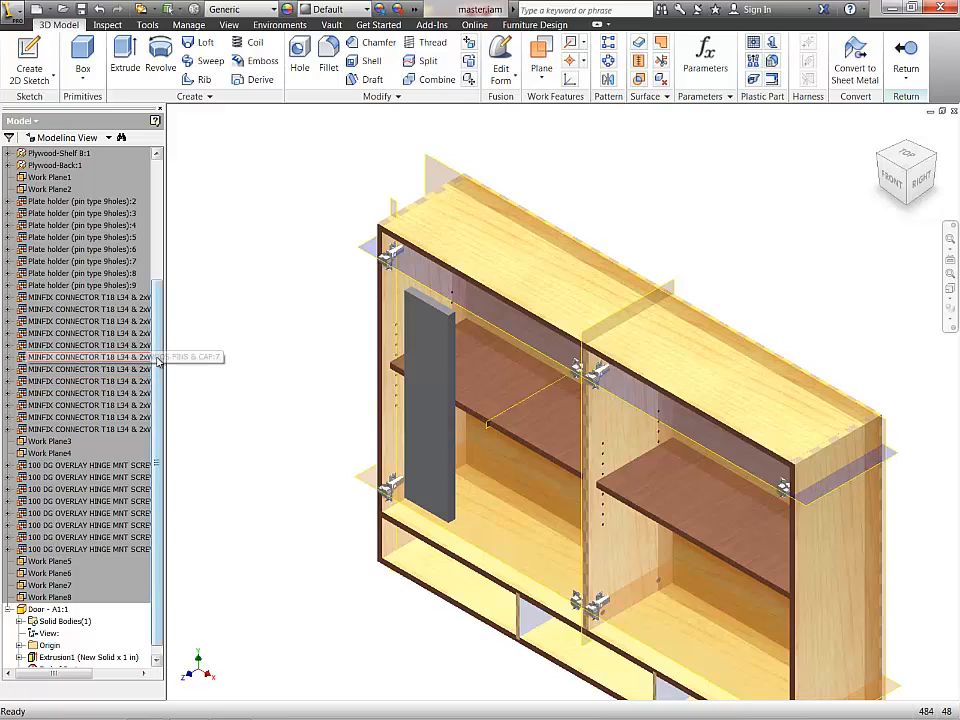
Step: Make the door's extrusion adaptive and return to editing the master.iam assembly
{"action": "right_click", "coordinate": [62, 645]}
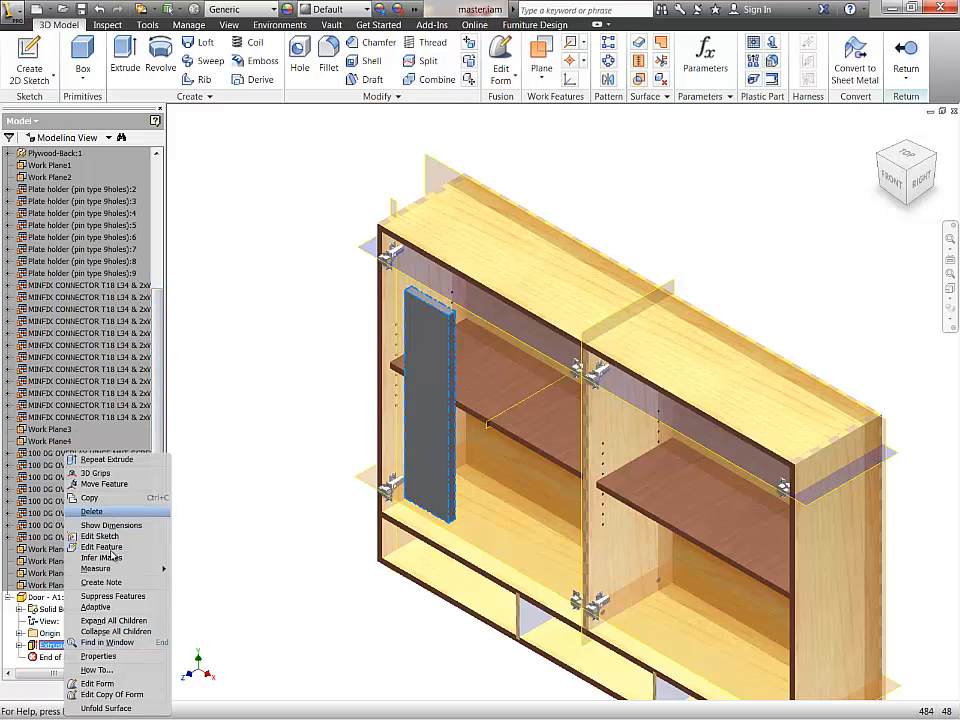
{"action": "left_click", "coordinate": [103, 609]}
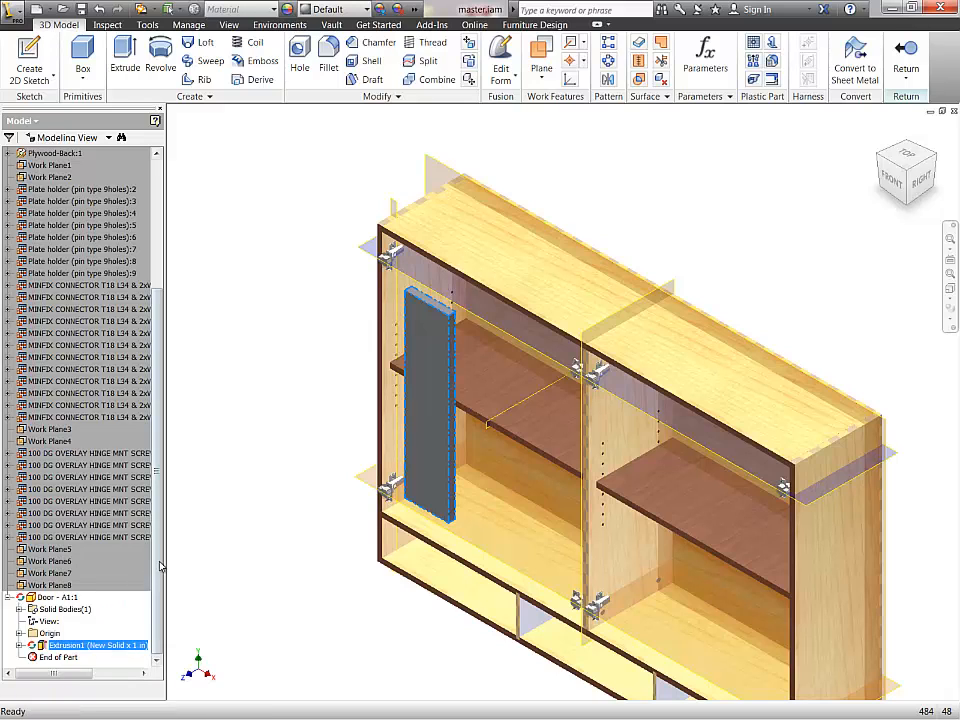
{"action": "left_click_drag", "start_coordinate": [160, 566], "coordinate": [174, 372]}
{"action": "double_click", "coordinate": [38, 153]}
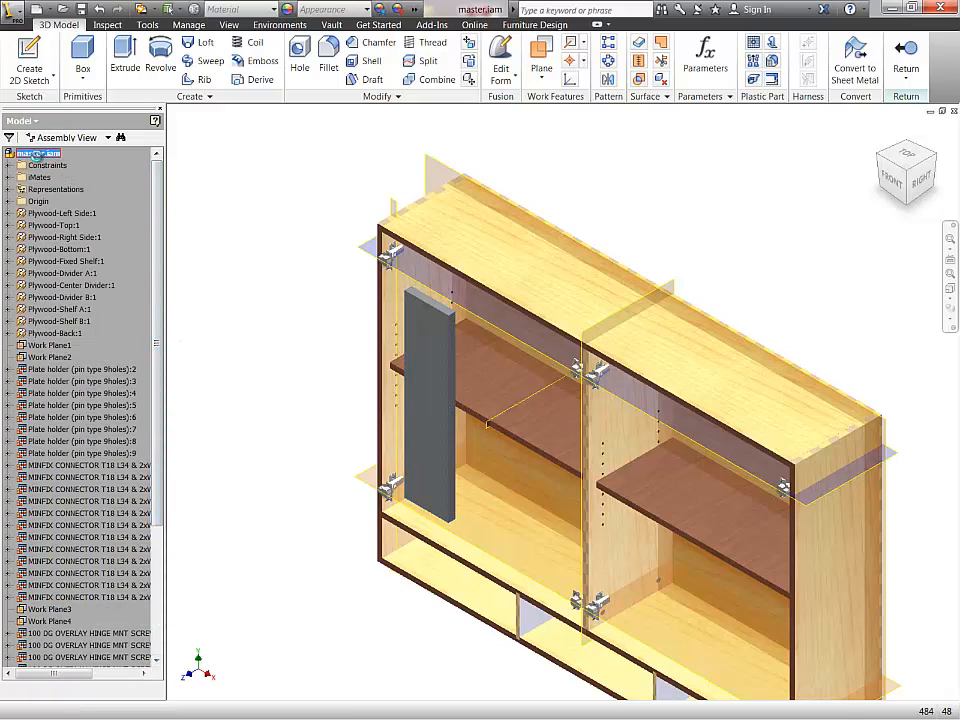
Step: Constrain the door's top face flush with the top face of Plywood-Top at 0.000 in offset
{"action": "middle_click_drag", "start_coordinate": [297, 283], "coordinate": [298, 332]}
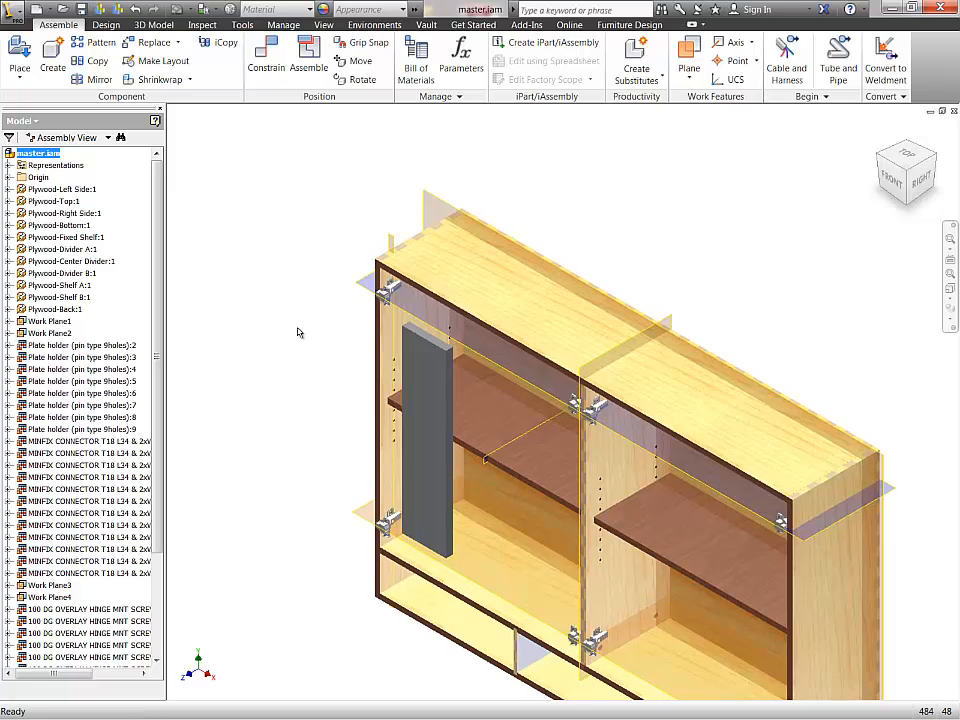
{"action": "key", "text": "c"}
{"action": "scroll", "coordinate": [455, 276], "scroll_direction": "down", "scroll_amount": 5}
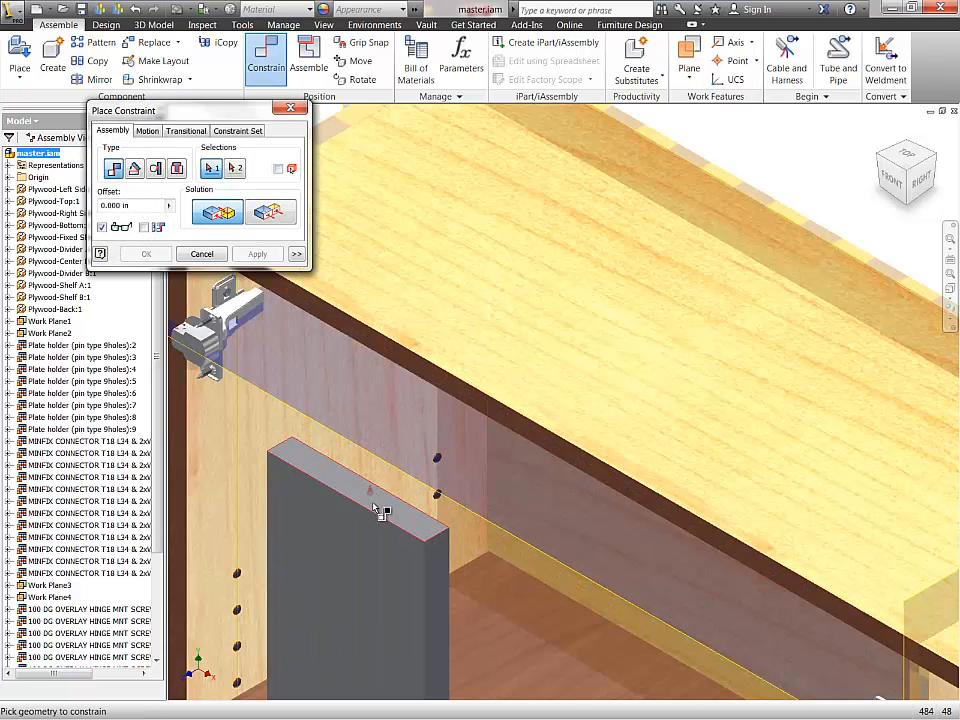
{"action": "left_click", "coordinate": [428, 269]}
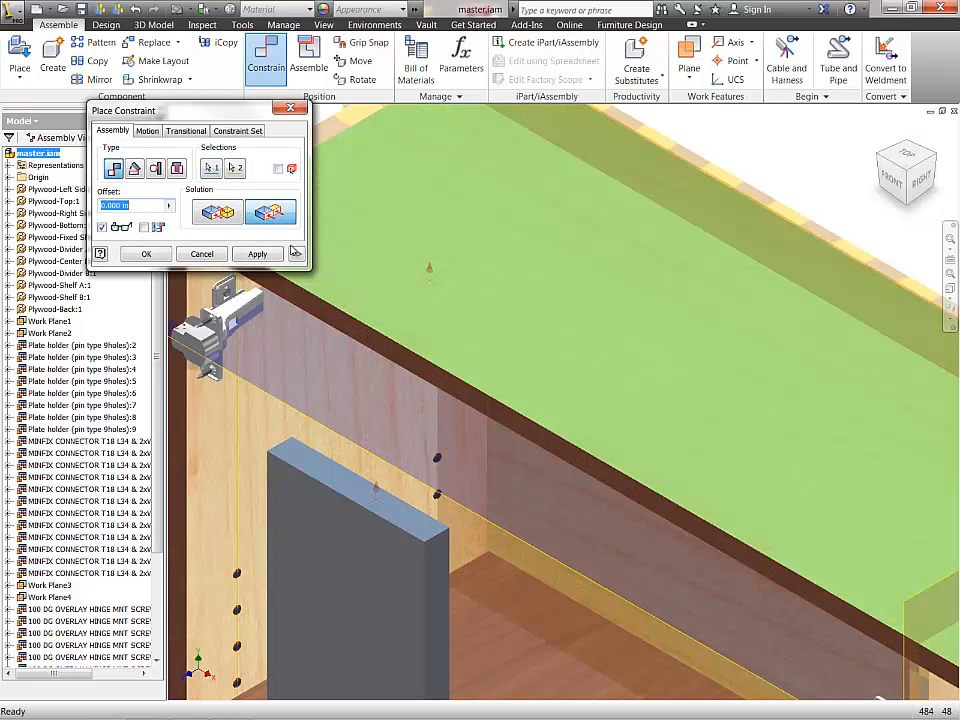
{"action": "left_click", "coordinate": [260, 254]}
Step: Mate the door's right side face to the work plane at the middle of Shelf A with a fractional-inch offset
{"action": "scroll", "coordinate": [447, 409], "scroll_direction": "up", "scroll_amount": 6}
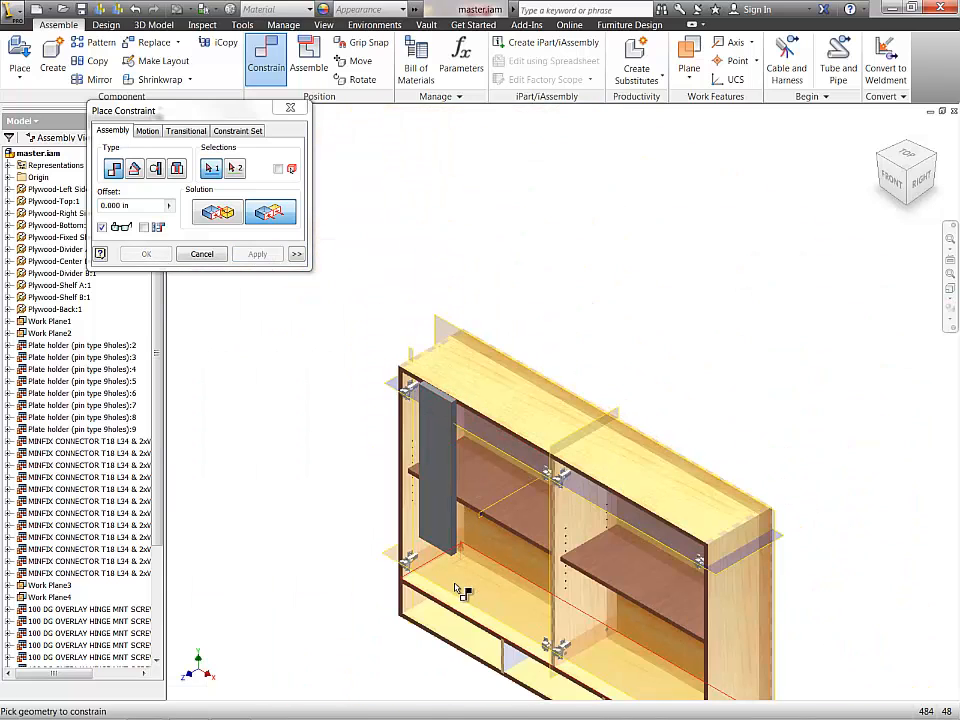
{"action": "scroll", "coordinate": [457, 584], "scroll_direction": "down", "scroll_amount": 3}
{"action": "left_click", "coordinate": [448, 513]}
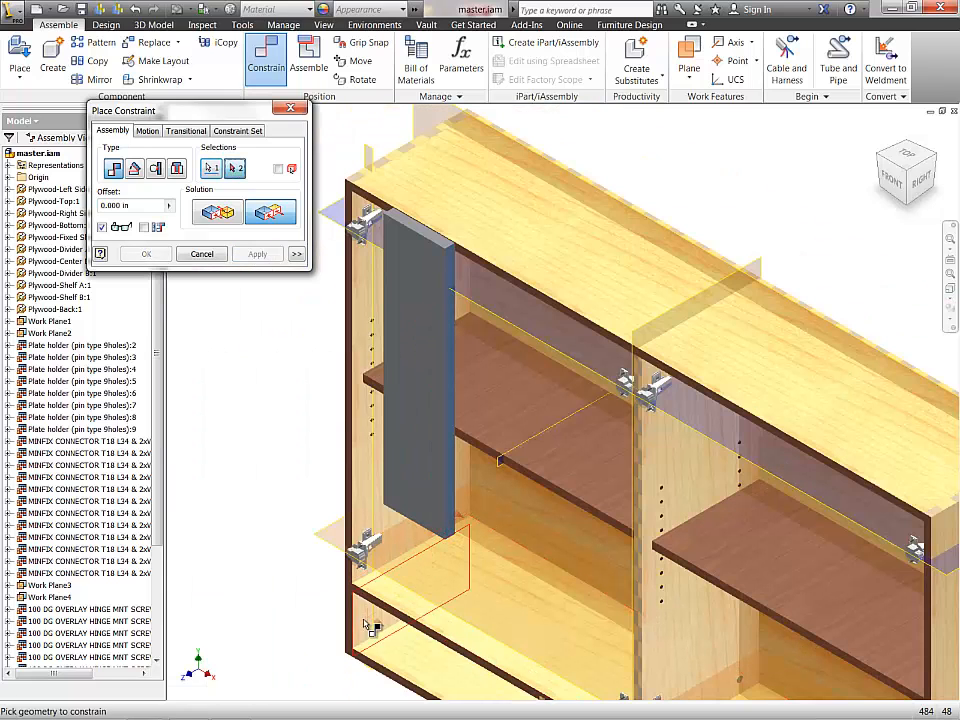
{"action": "left_click", "coordinate": [213, 219]}
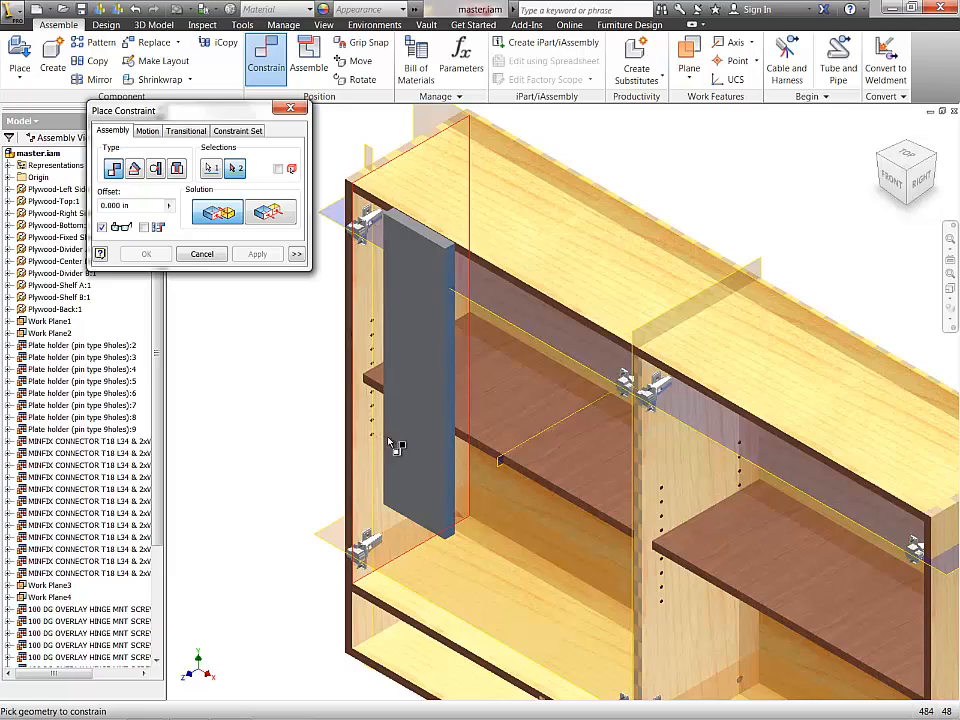
{"action": "key", "text": "F4"}
{"action": "left_click_drag", "start_coordinate": [480, 392], "coordinate": [529, 409]}
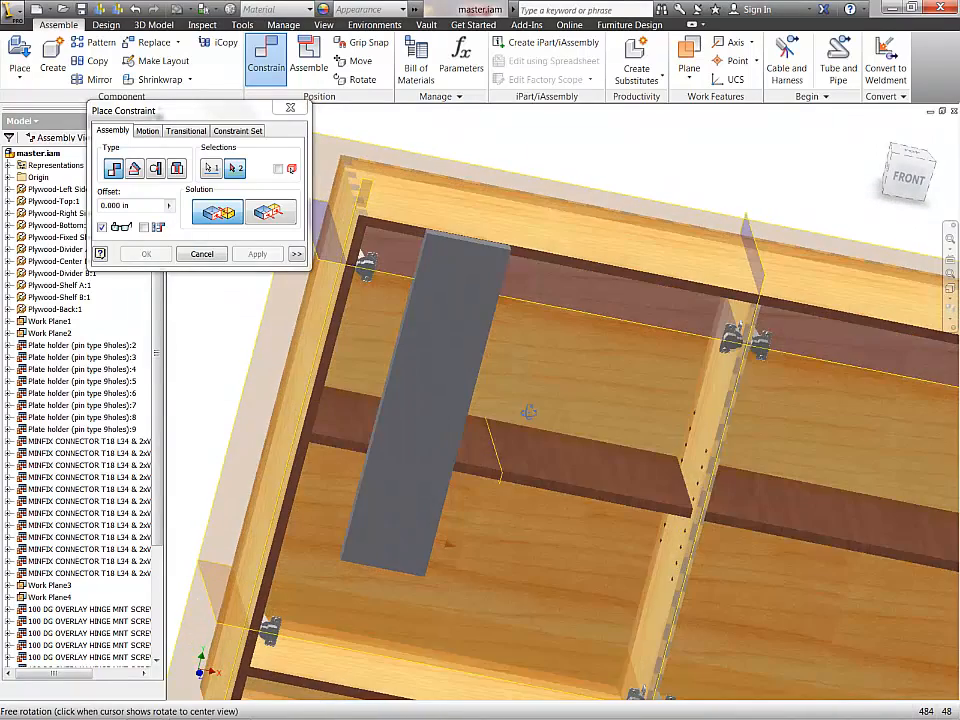
{"action": "scroll", "coordinate": [501, 488], "scroll_direction": "down", "scroll_amount": 5}
{"action": "left_click", "coordinate": [502, 482]}
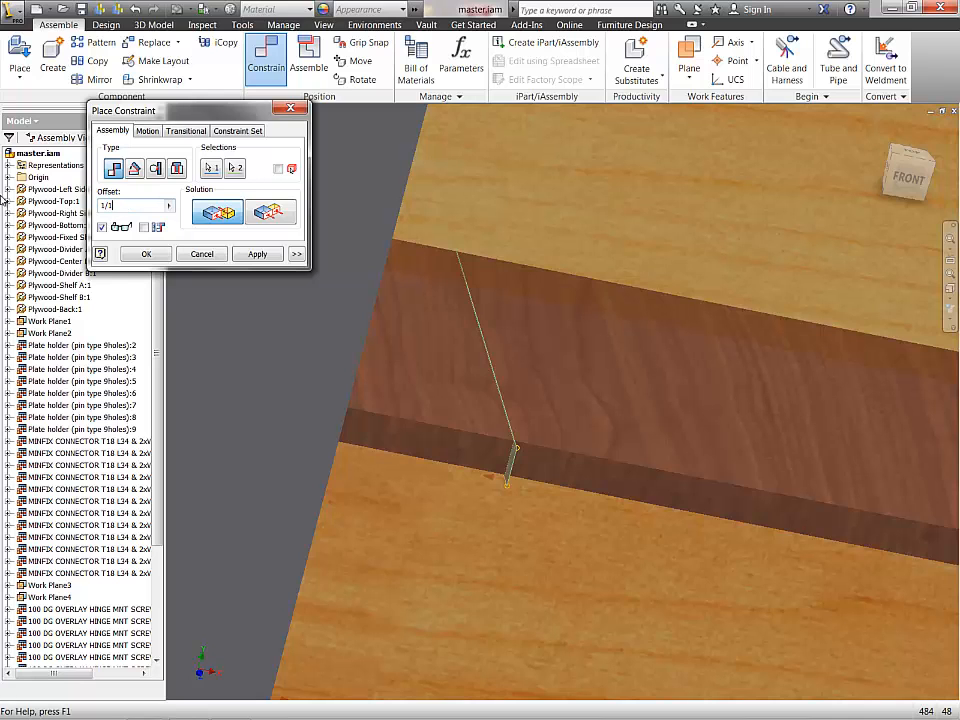
{"action": "key", "text": "Return"}
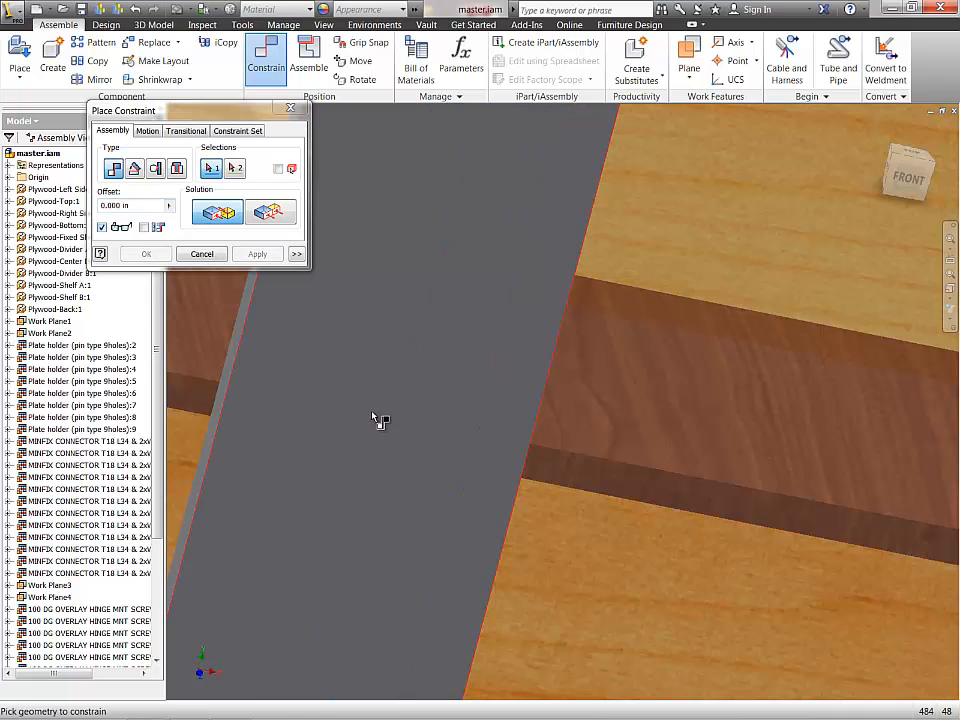
Step: Constrain the door's left side face flush with the outer face of the left side panel at 0.000 in offset
{"action": "scroll", "coordinate": [377, 420], "scroll_direction": "up", "scroll_amount": 5}
{"action": "scroll", "coordinate": [447, 433], "scroll_direction": "down", "scroll_amount": 5}
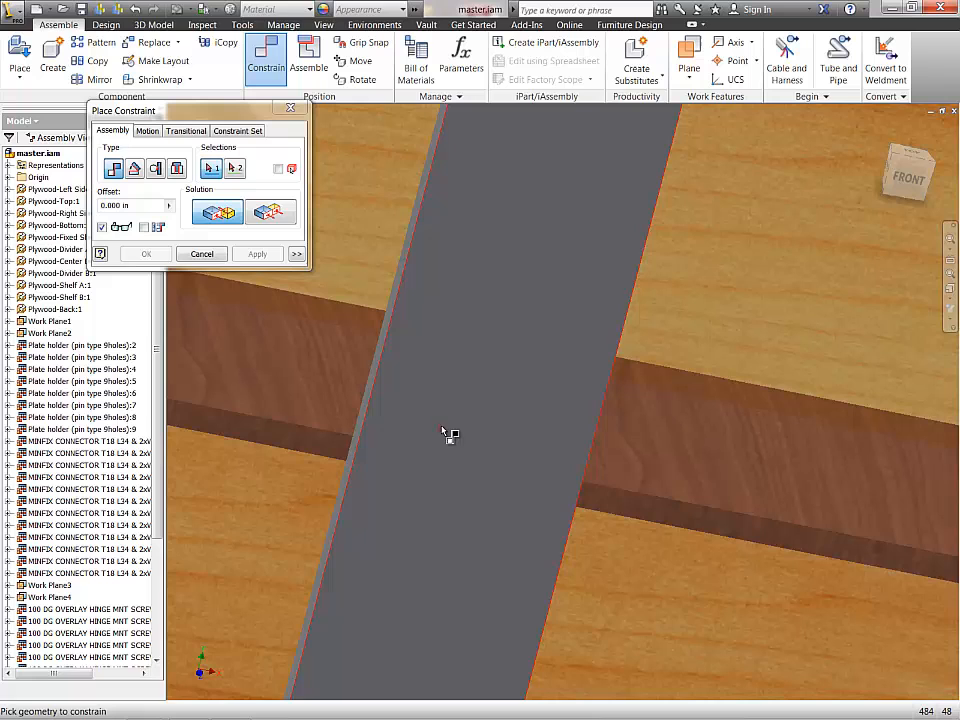
{"action": "left_click", "coordinate": [366, 399]}
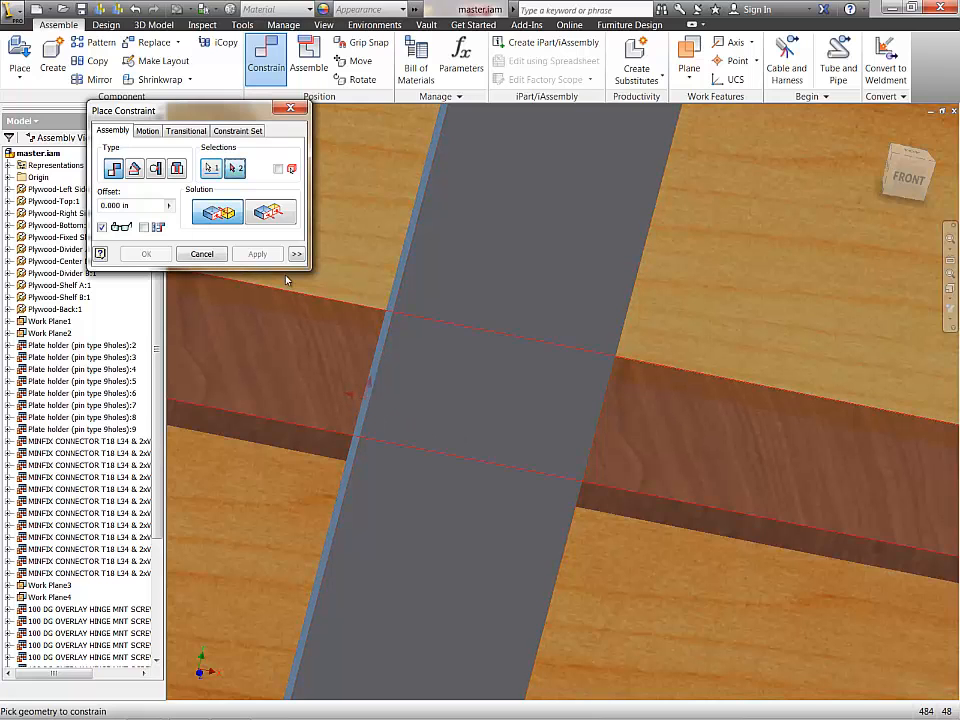
{"action": "left_click", "coordinate": [276, 220]}
{"action": "scroll", "coordinate": [399, 374], "scroll_direction": "up", "scroll_amount": 5}
{"action": "middle_click_drag", "start_coordinate": [273, 358], "coordinate": [333, 383]}
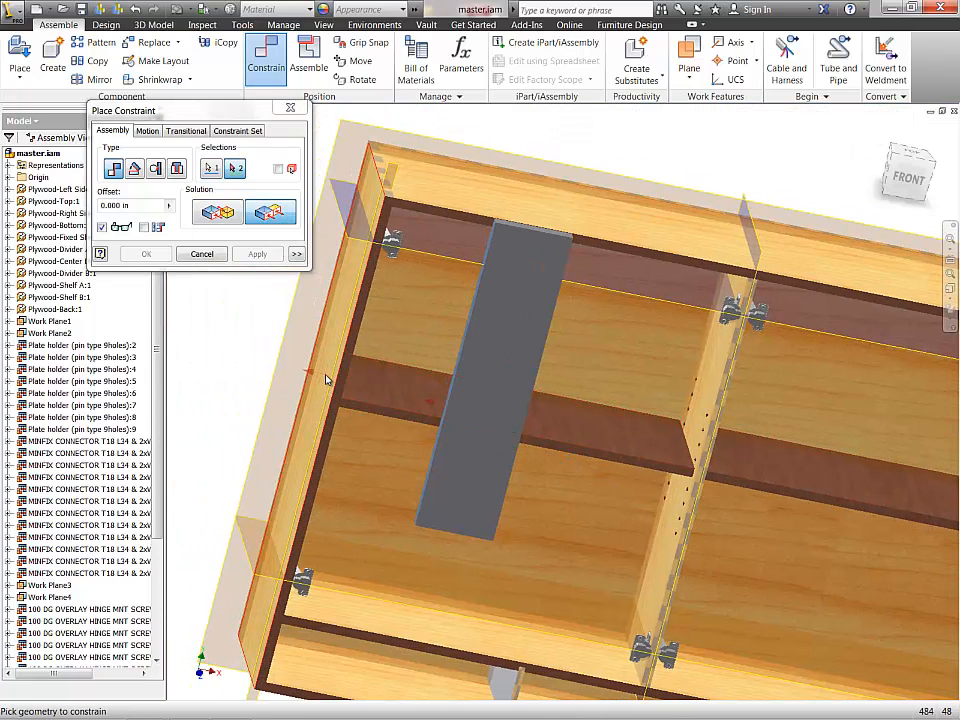
{"action": "left_click", "coordinate": [326, 380]}
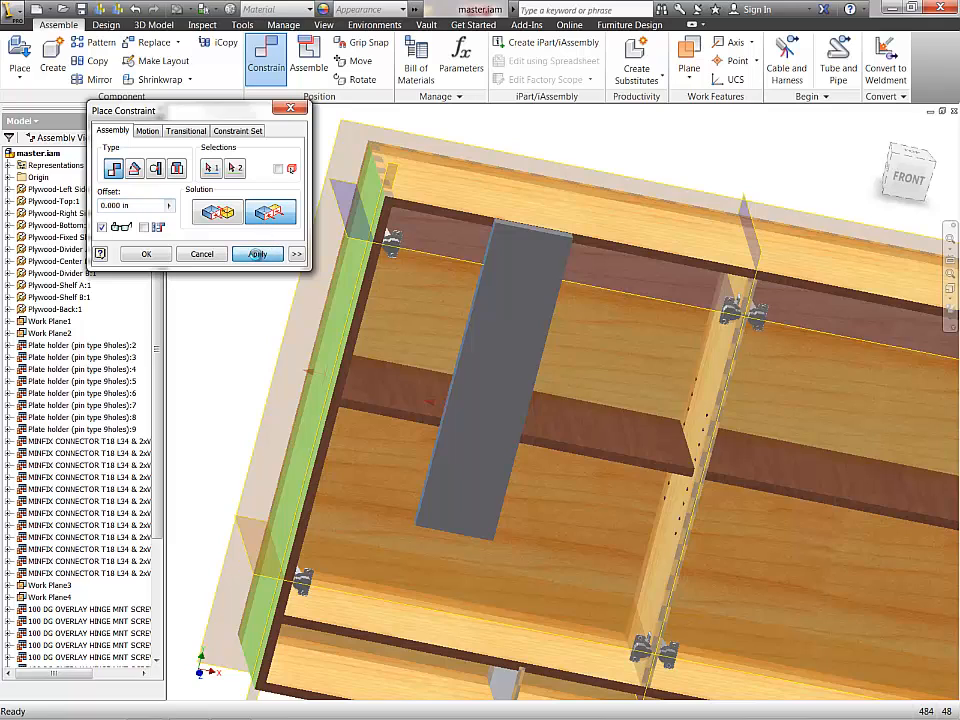
{"action": "left_click", "coordinate": [258, 254]}
Step: Constrain the door's bottom face flush with the underside of the fixed shelf at 0.000 in offset, then finish constraining
{"action": "middle_click_drag", "start_coordinate": [525, 425], "coordinate": [582, 459]}
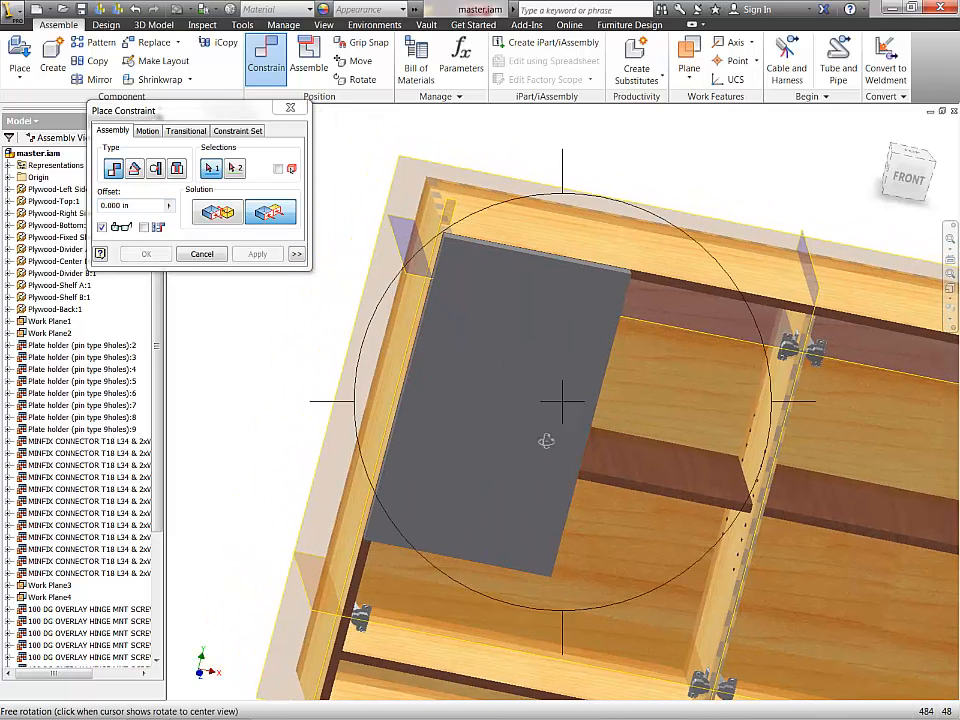
{"action": "middle_click_drag", "start_coordinate": [550, 405], "coordinate": [515, 345], "text": "shift"}
{"action": "scroll", "coordinate": [457, 401], "scroll_direction": "down", "scroll_amount": 3}
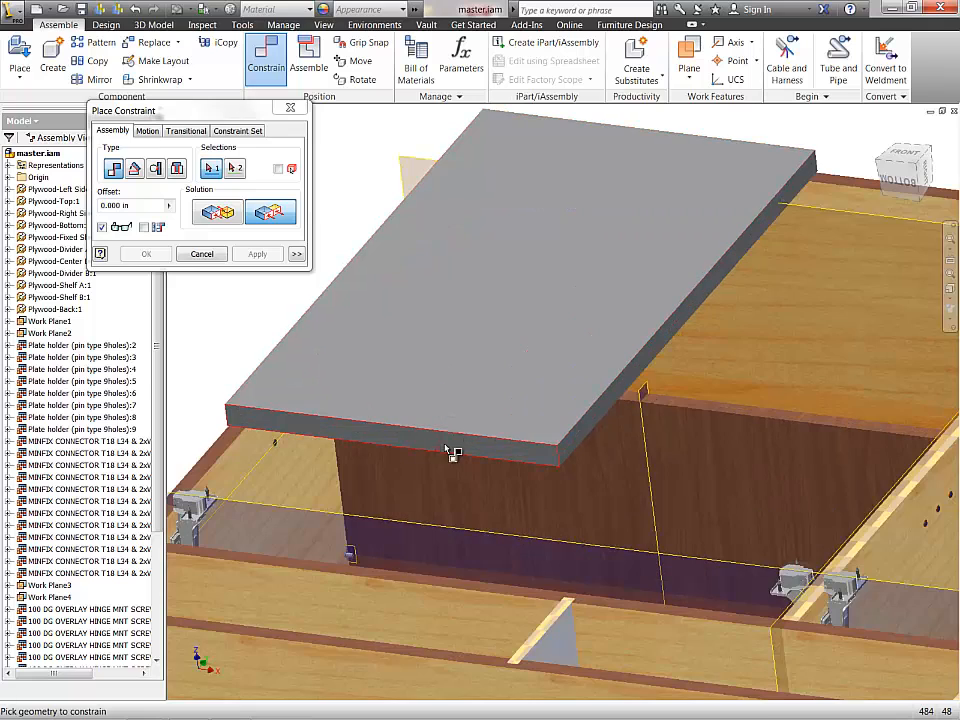
{"action": "left_click", "coordinate": [446, 446]}
{"action": "left_click", "coordinate": [432, 612]}
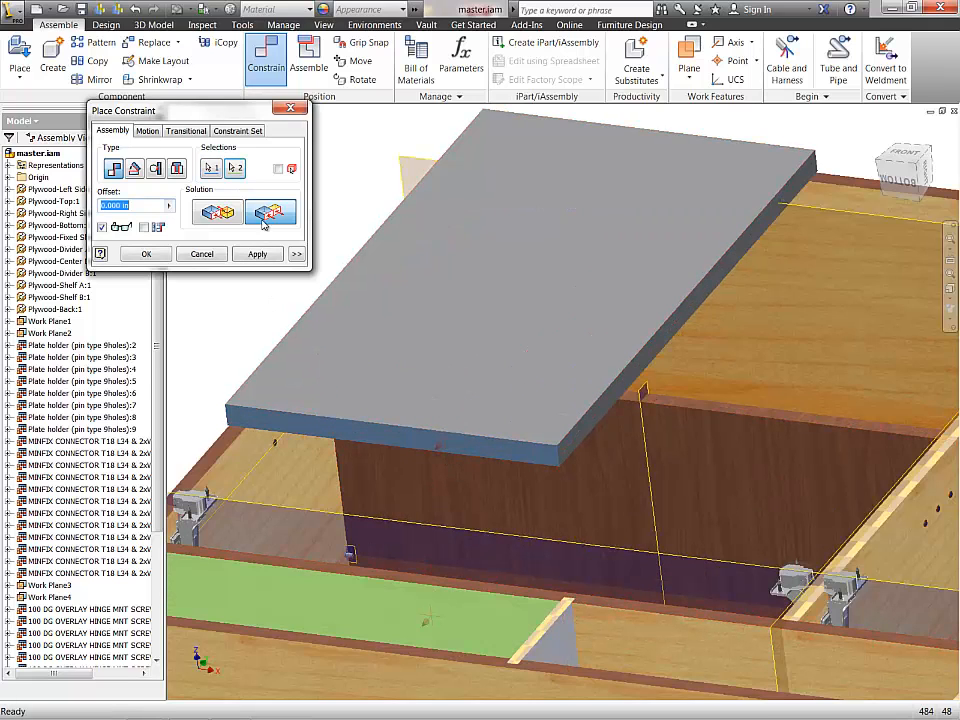
{"action": "left_click", "coordinate": [258, 254]}
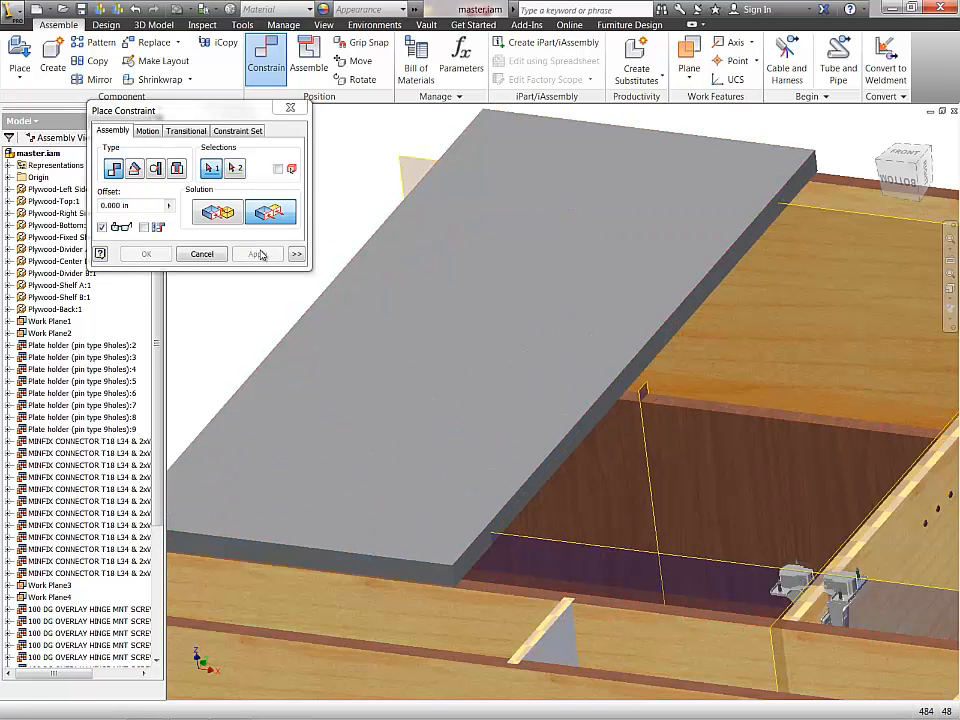
{"action": "left_click", "coordinate": [204, 254]}
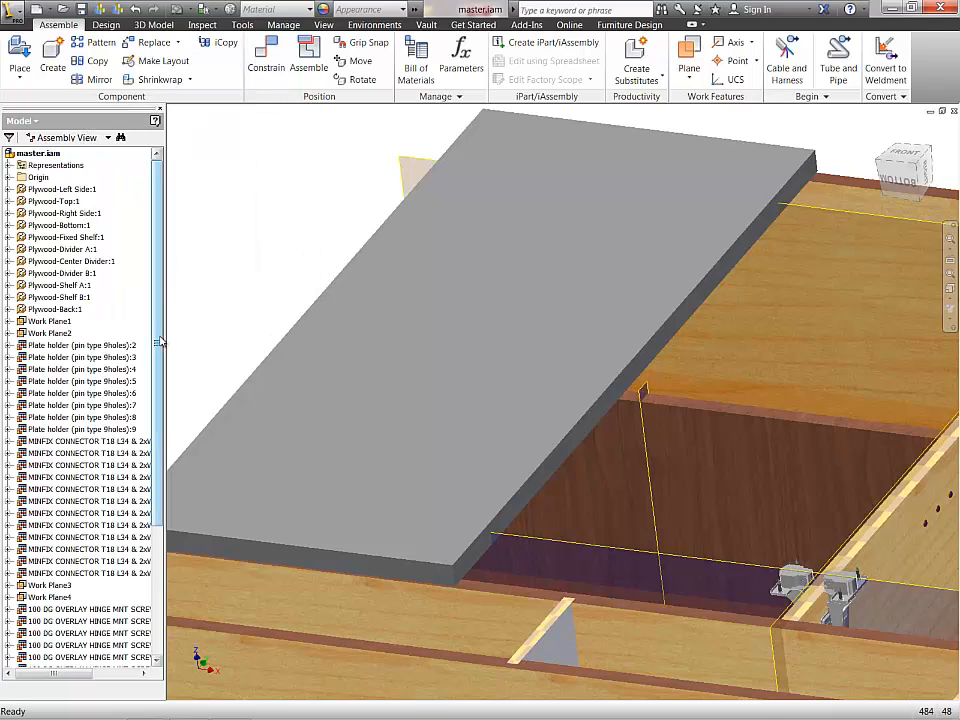
Step: Examine up close how the door fits against the cabinet's upper left front corner
{"action": "scroll", "coordinate": [572, 357], "scroll_direction": "down", "scroll_amount": 5}
{"action": "middle_click_drag", "start_coordinate": [598, 362], "coordinate": [560, 330]}
{"action": "scroll", "coordinate": [507, 273], "scroll_direction": "up", "scroll_amount": 5}
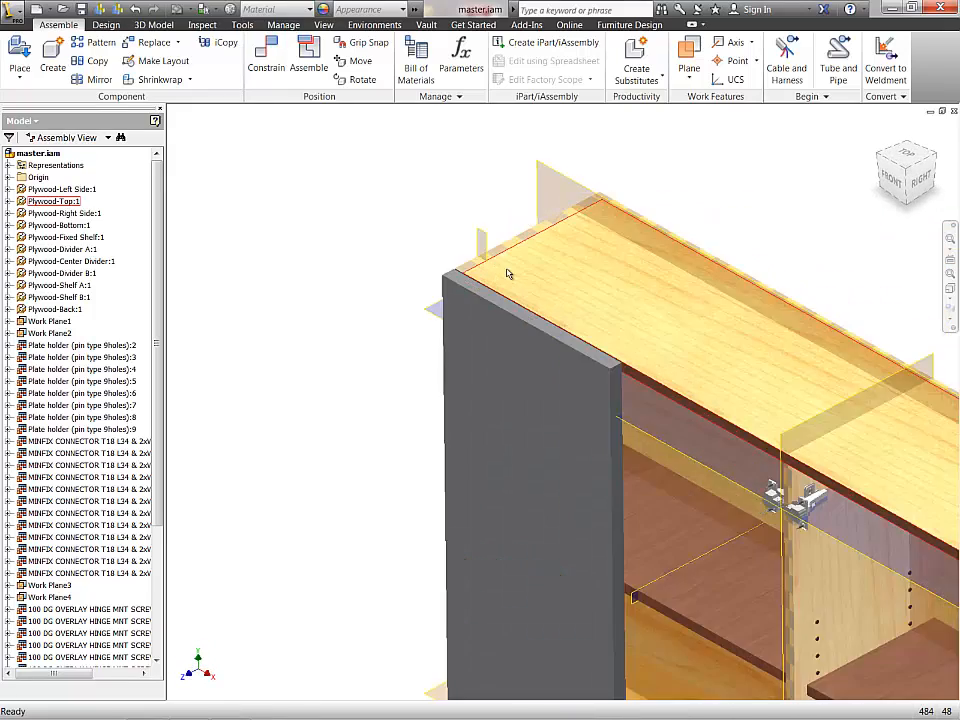
{"action": "scroll", "coordinate": [507, 273], "scroll_direction": "up", "scroll_amount": 2}
{"action": "scroll", "coordinate": [557, 306], "scroll_direction": "down", "scroll_amount": 4}
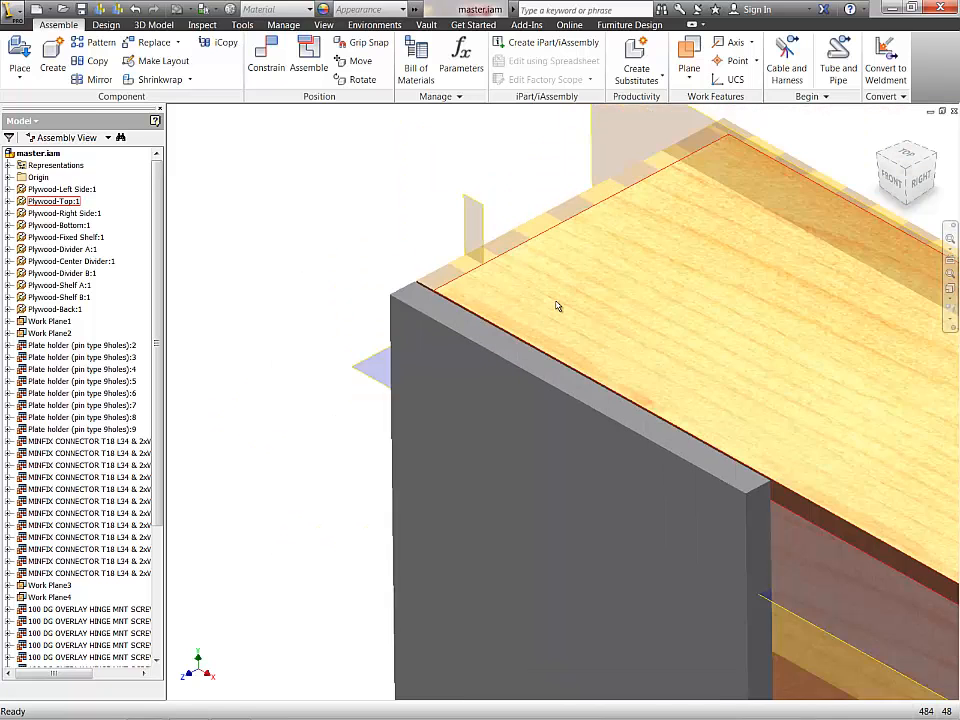
Step: Create an in-place component named Door B-1 from Standard.ipt, sketching on the narrow front face of the upper hinge at the center divider
{"action": "middle_click_drag", "start_coordinate": [565, 343], "coordinate": [407, 228]}
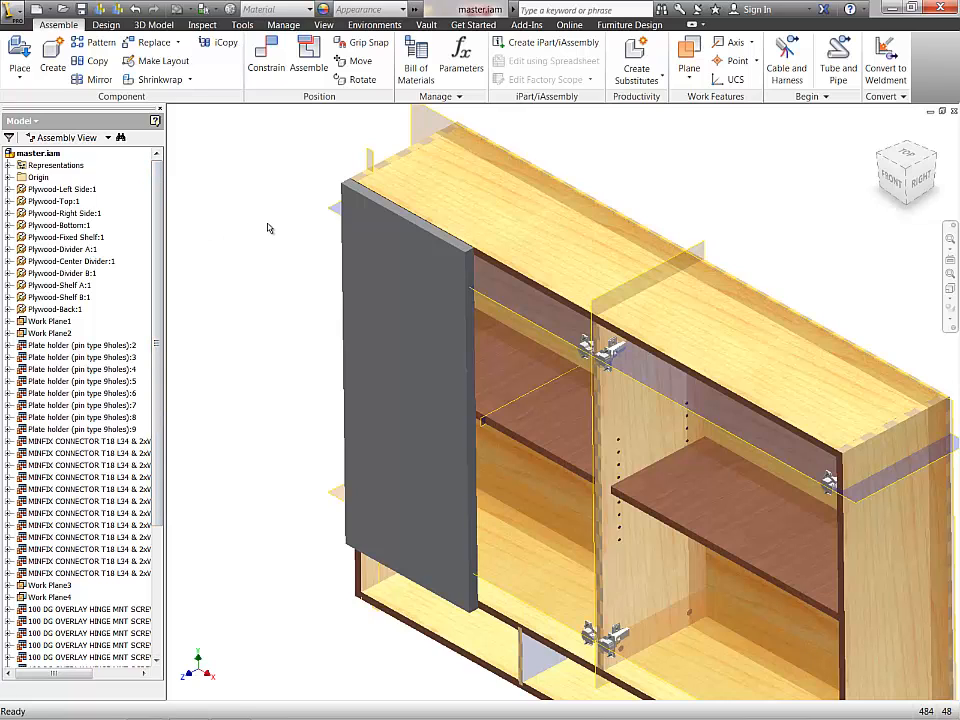
{"action": "left_click", "coordinate": [50, 62]}
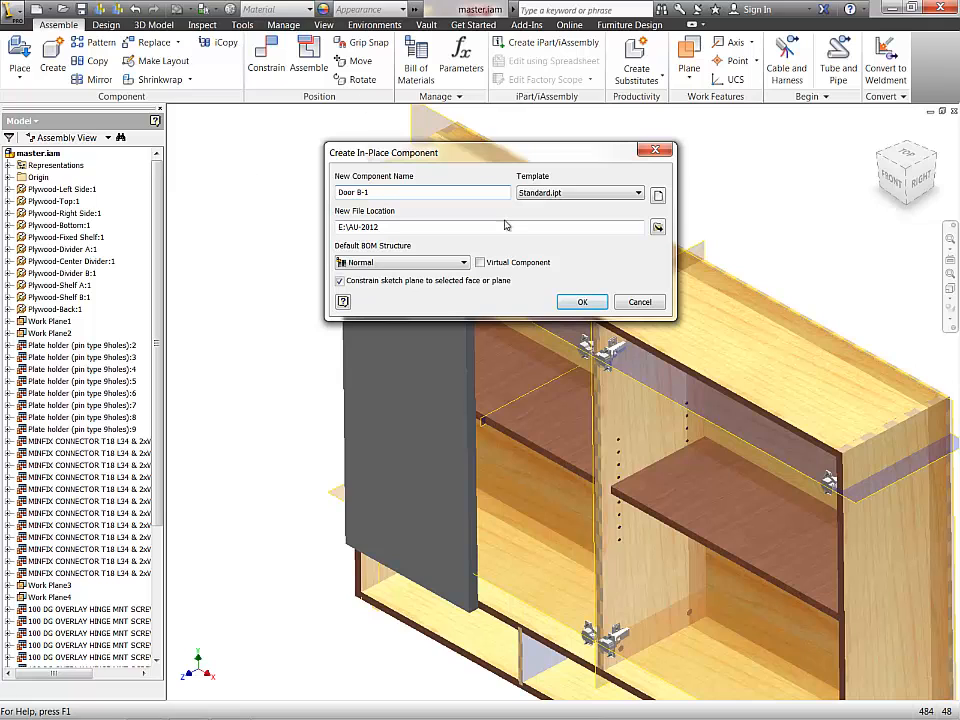
{"action": "left_click", "coordinate": [583, 302]}
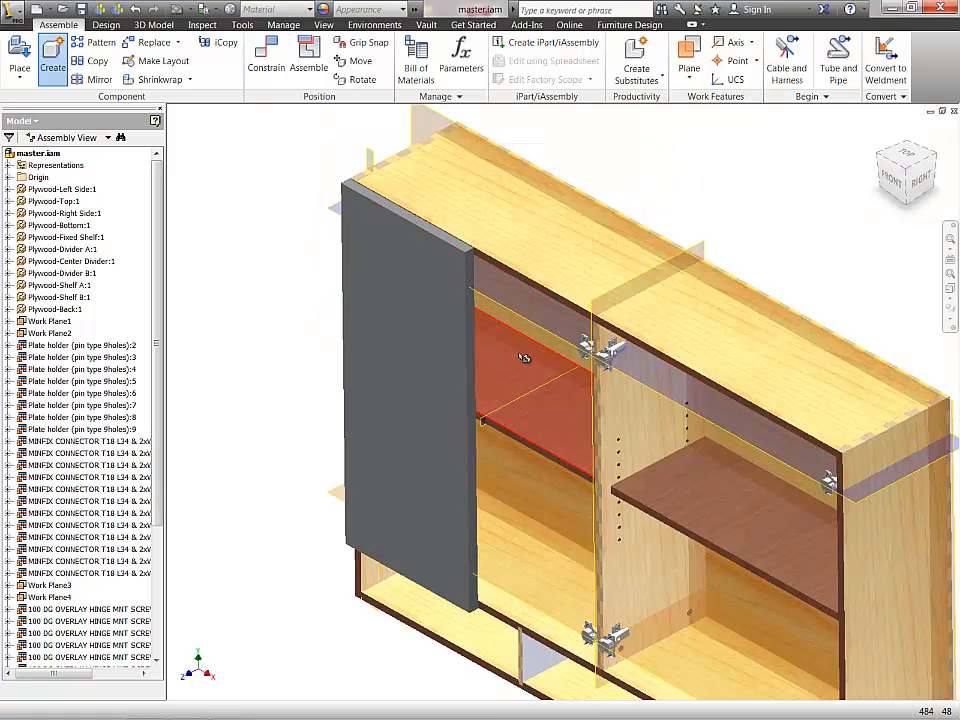
{"action": "scroll", "coordinate": [605, 345], "scroll_direction": "up", "scroll_amount": 10}
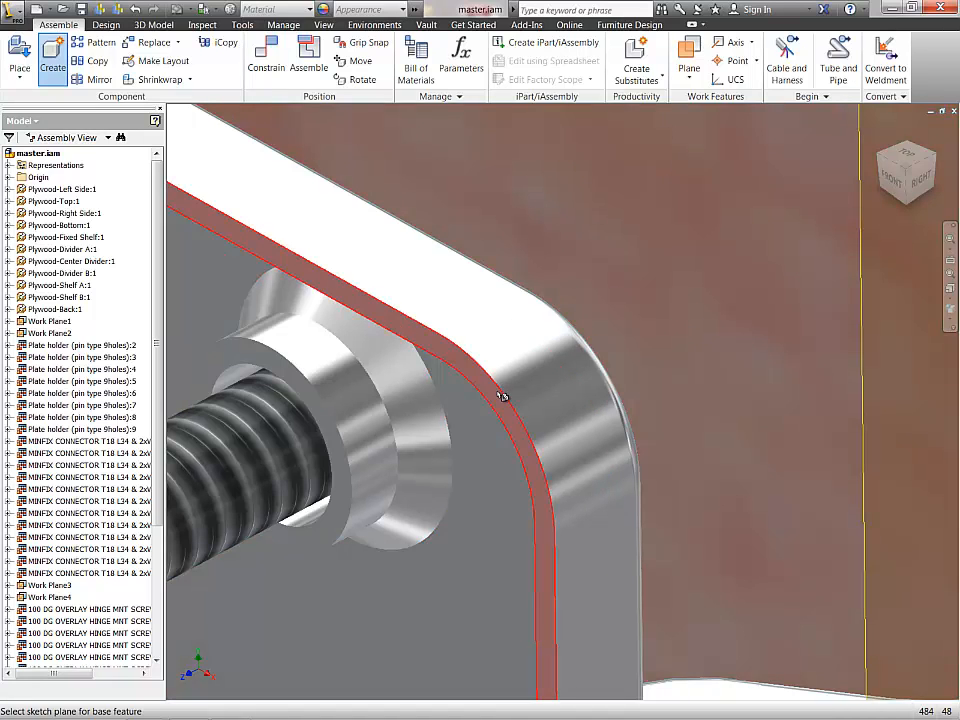
{"action": "left_click", "coordinate": [502, 397]}
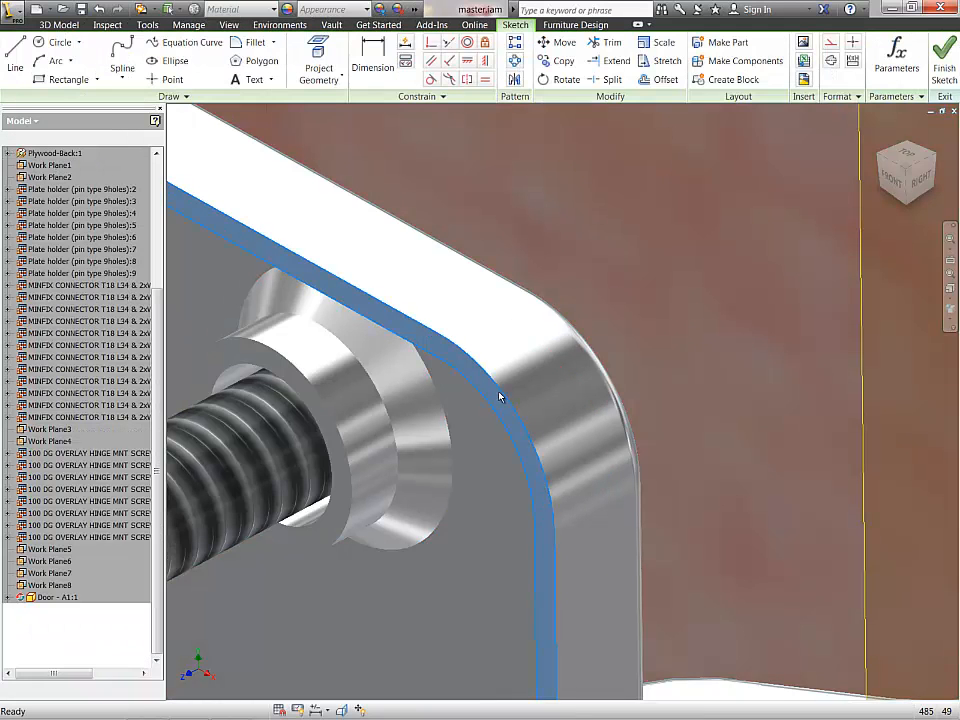
Step: Sketch a tall, narrow rectangle in front of Shelf A, beside the existing door, and extrude it 1 in
{"action": "scroll", "coordinate": [502, 397], "scroll_direction": "down", "scroll_amount": 10}
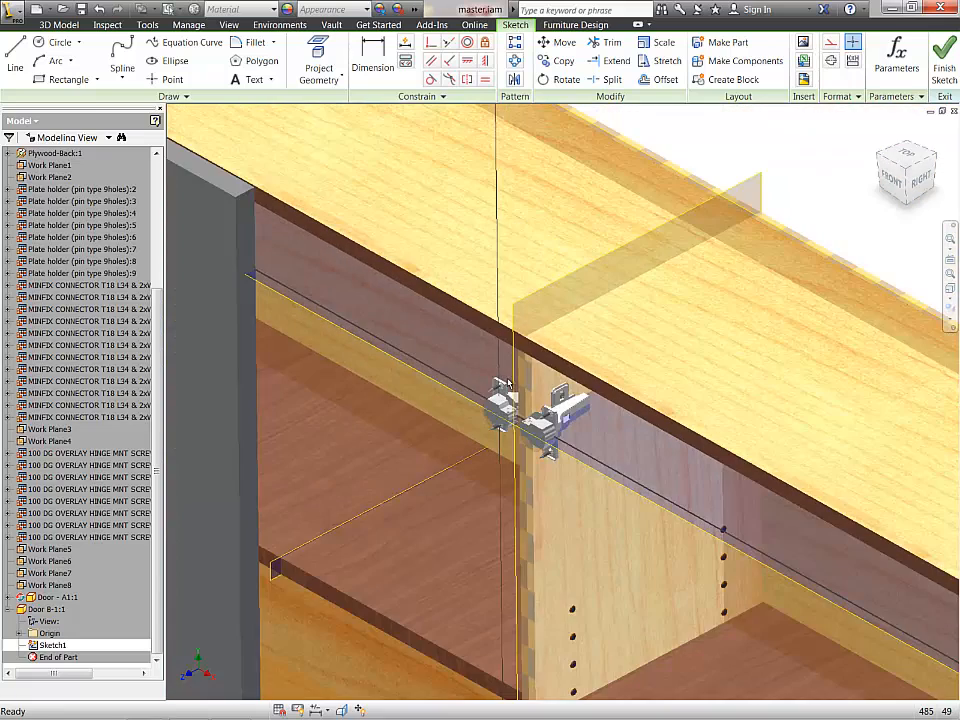
{"action": "scroll", "coordinate": [507, 384], "scroll_direction": "down", "scroll_amount": 5}
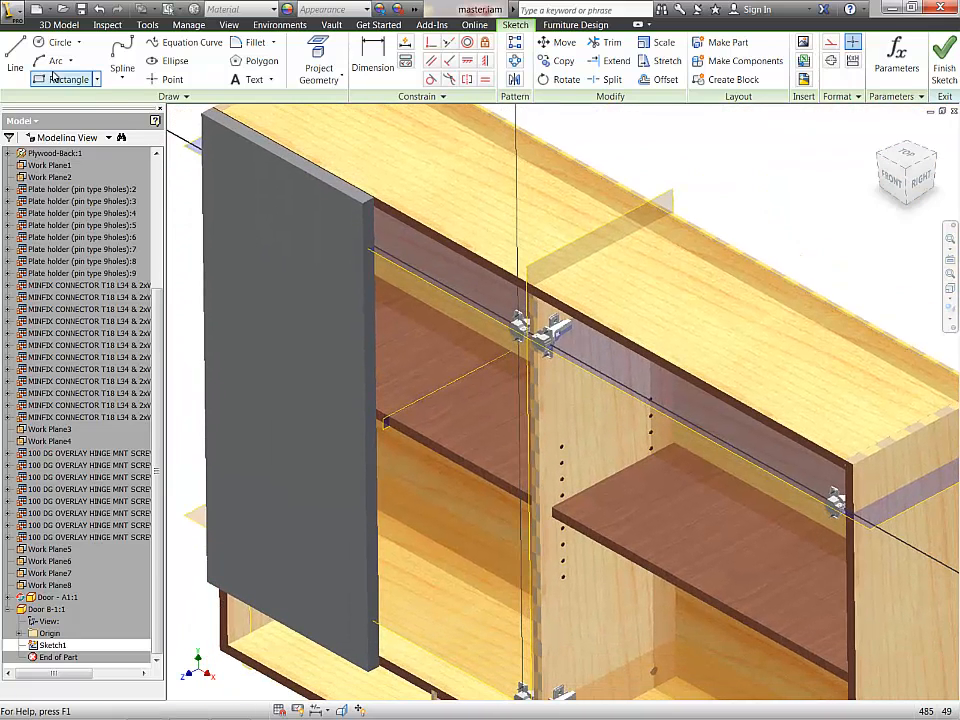
{"action": "left_click", "coordinate": [55, 80]}
{"action": "left_click", "coordinate": [430, 324]}
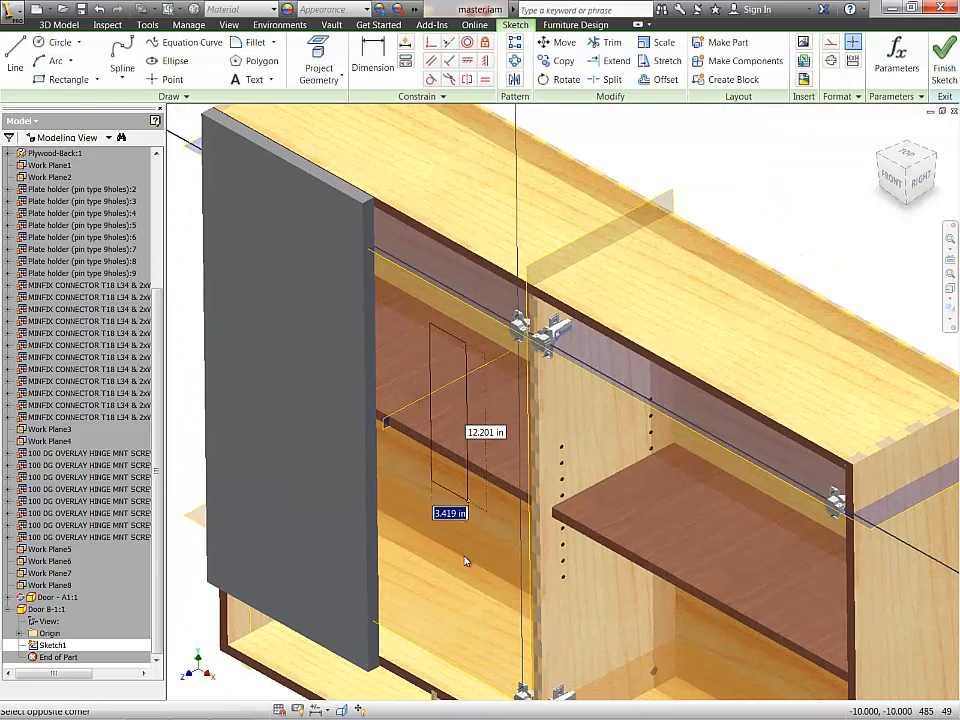
{"action": "left_click", "coordinate": [477, 607]}
{"action": "key", "text": "e"}
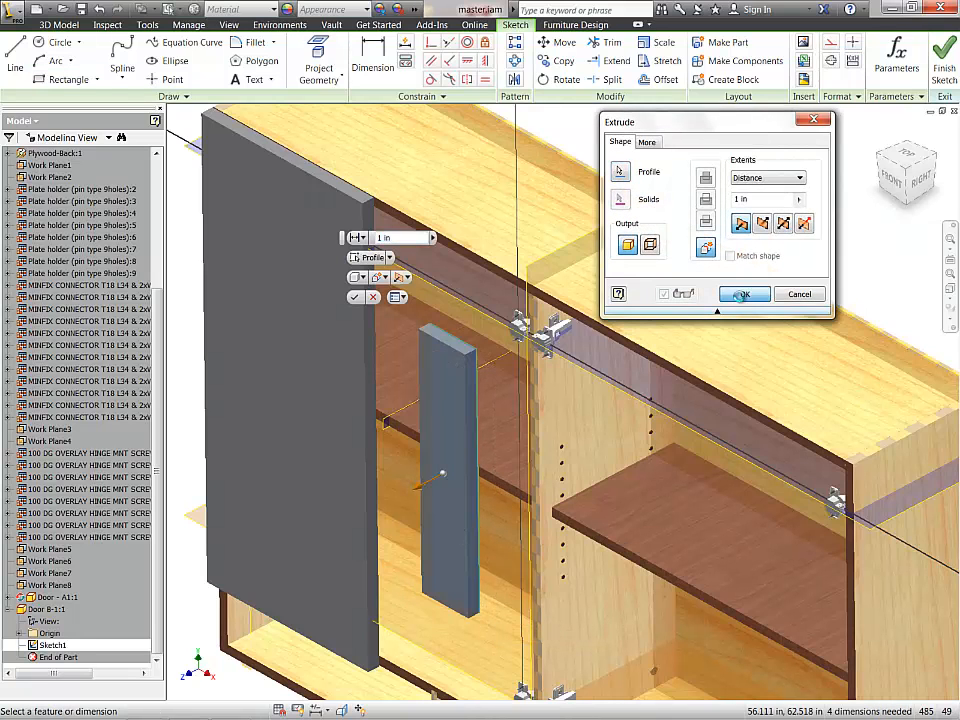
{"action": "left_click", "coordinate": [744, 294]}
Step: Make Door B-1's extrusion adaptive and return to editing the top-level assembly
{"action": "scroll", "coordinate": [157, 465], "scroll_direction": "down", "scroll_amount": 1}
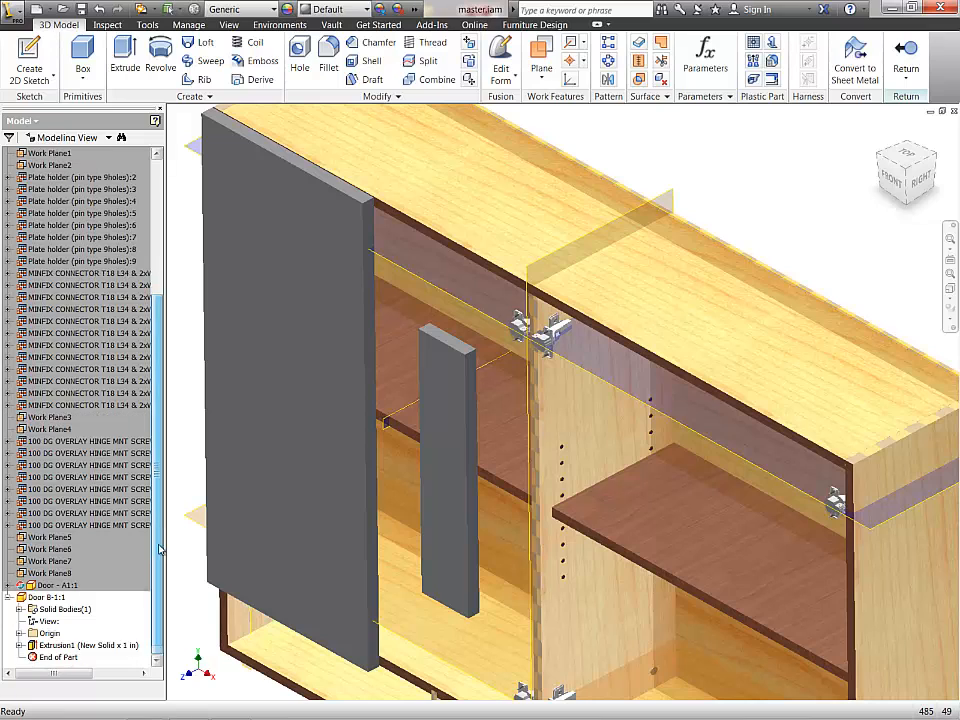
{"action": "right_click", "coordinate": [93, 645]}
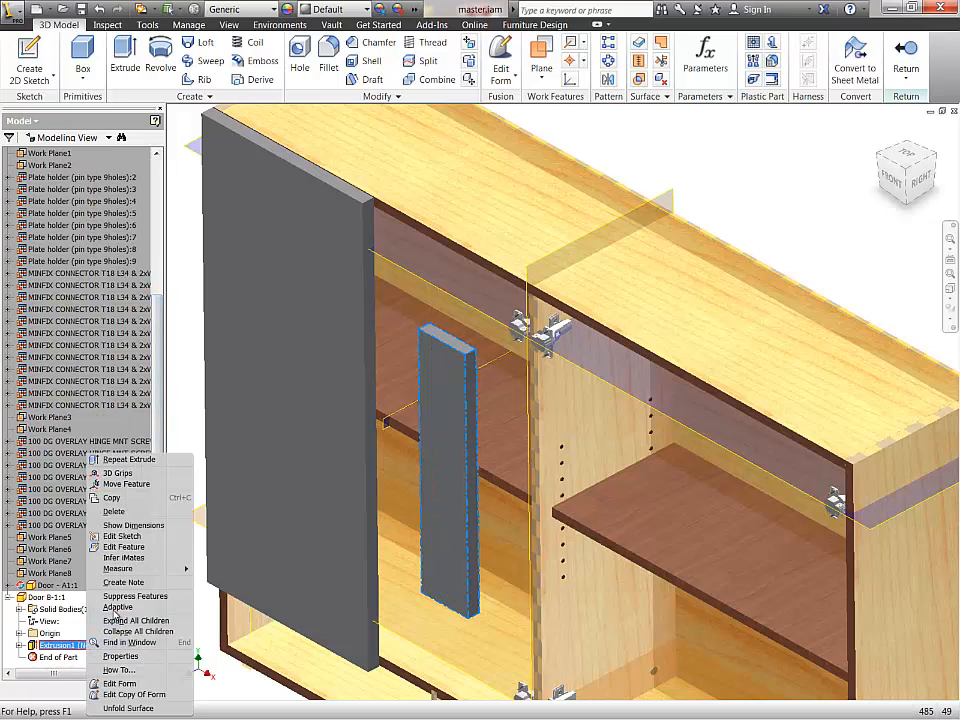
{"action": "left_click", "coordinate": [117, 607]}
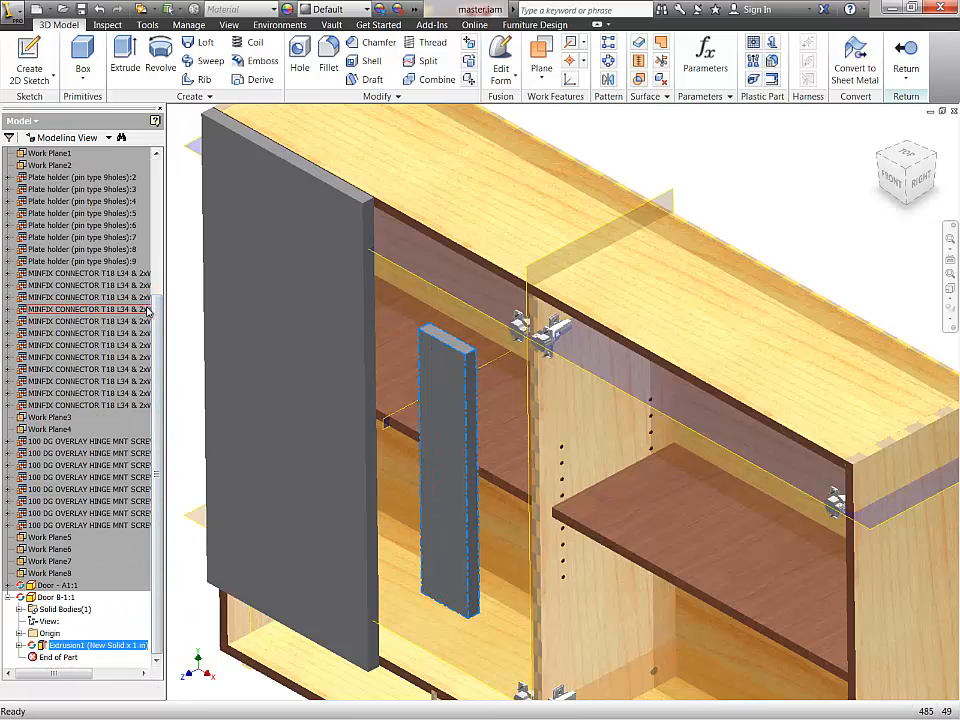
{"action": "scroll", "coordinate": [148, 311], "scroll_direction": "up", "scroll_amount": 5}
{"action": "left_click", "coordinate": [45, 155]}
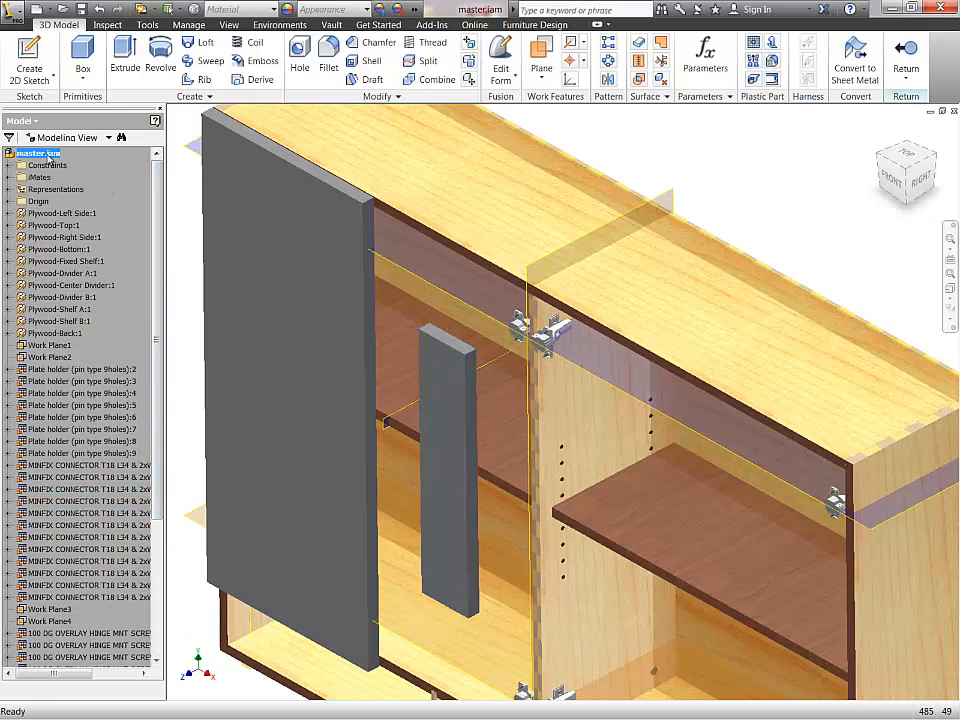
{"action": "double_click", "coordinate": [45, 155]}
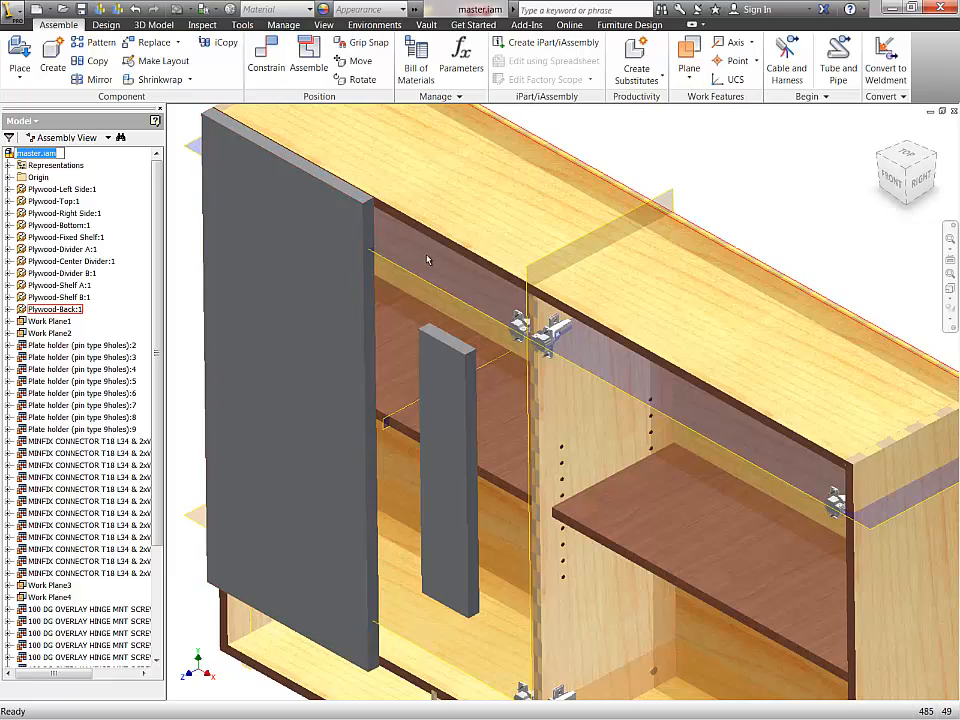
Step: Constrain Door B-1's top face flush with the cabinet top's upper face at 0.000 in offset
{"action": "scroll", "coordinate": [453, 334], "scroll_direction": "up", "scroll_amount": 3}
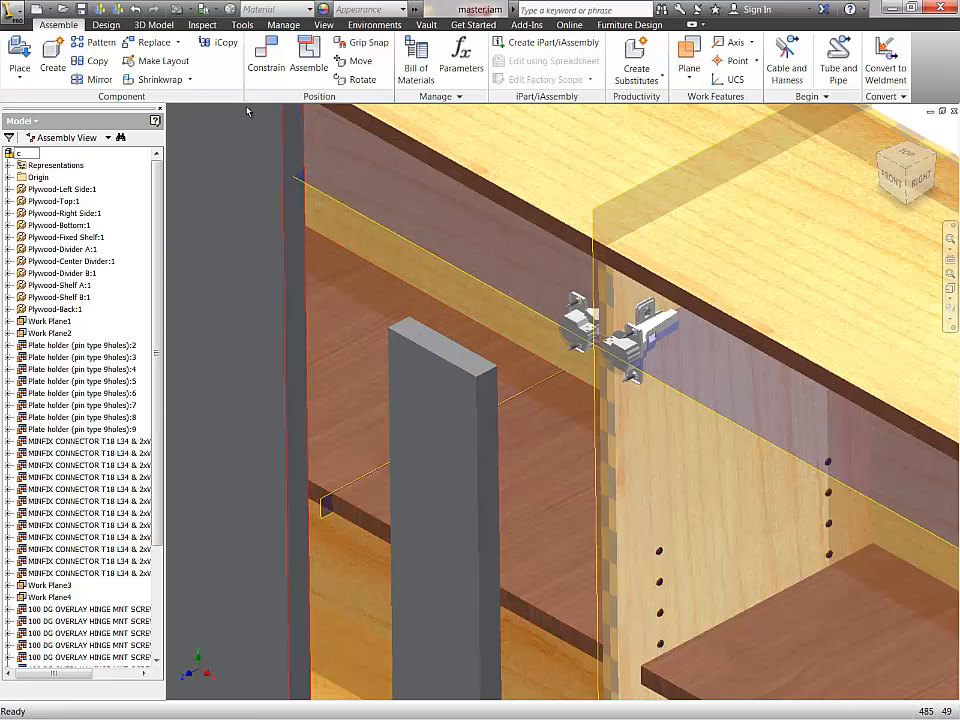
{"action": "left_click", "coordinate": [266, 56]}
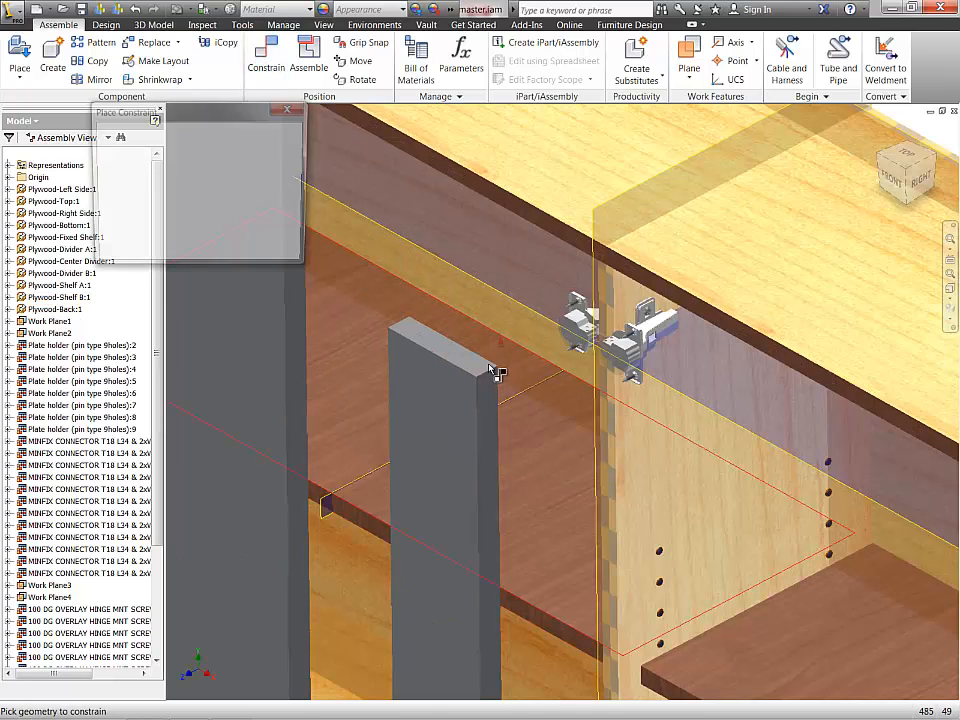
{"action": "left_click", "coordinate": [558, 201]}
{"action": "left_click", "coordinate": [270, 217]}
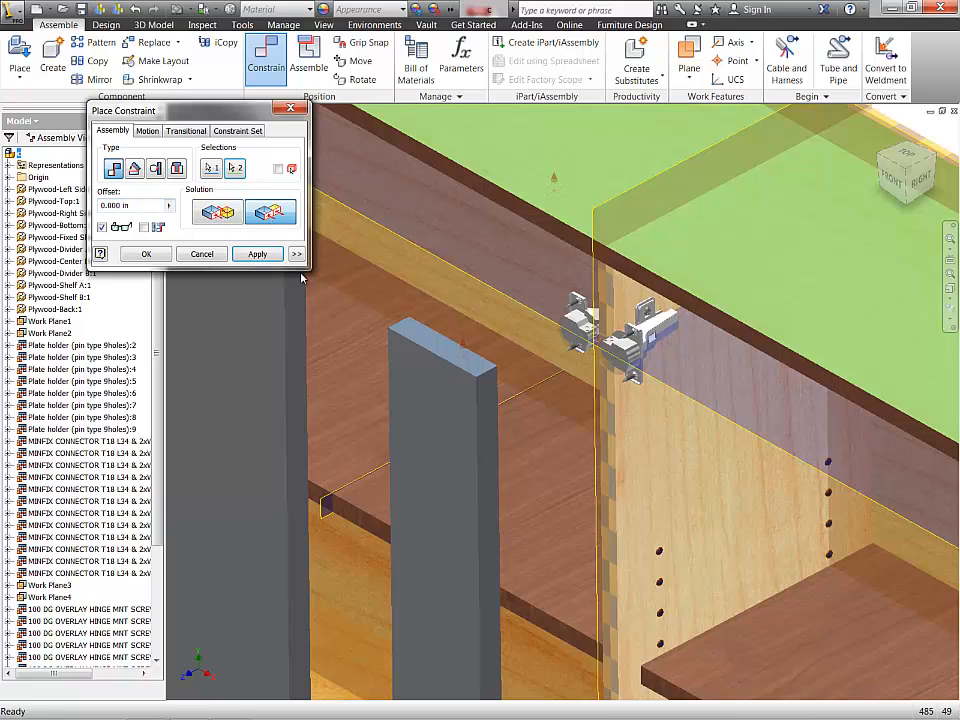
{"action": "left_click", "coordinate": [258, 255]}
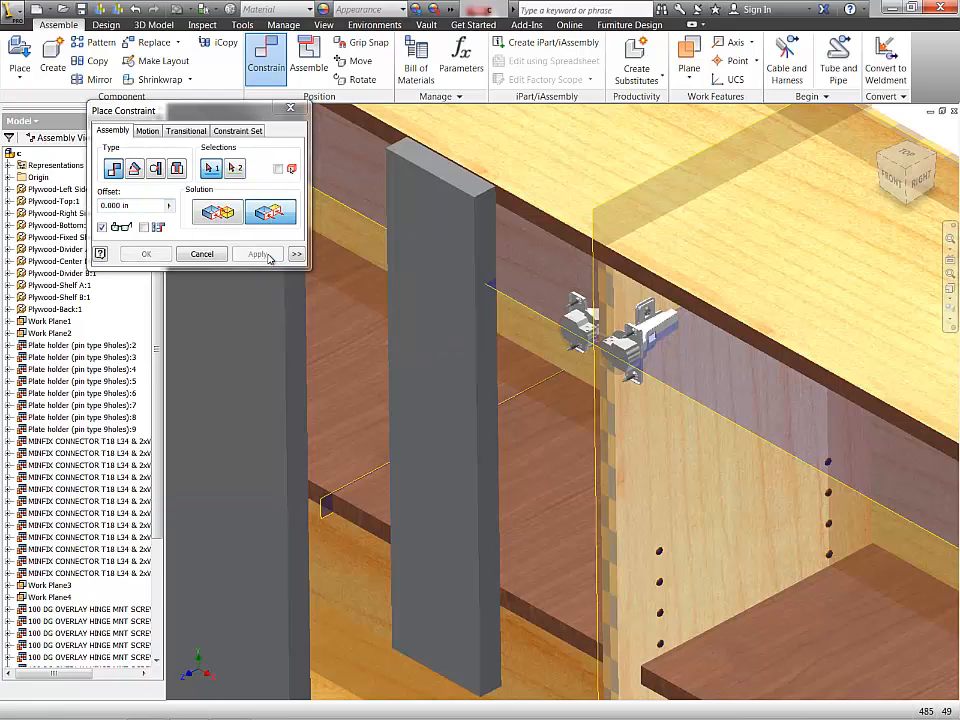
Step: Constrain Door B-1's right side face flush with the work plane through the center divider at -1/16 in offset
{"action": "left_click", "coordinate": [484, 311]}
{"action": "left_click", "coordinate": [227, 213]}
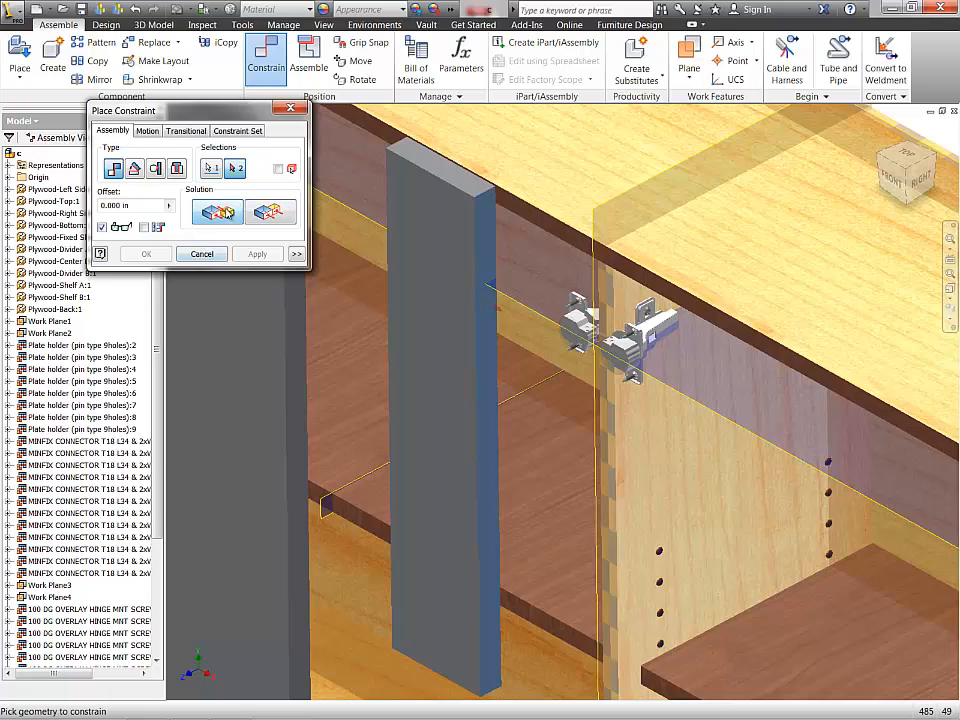
{"action": "middle_click_drag", "start_coordinate": [484, 359], "coordinate": [191, 376], "text": "shift"}
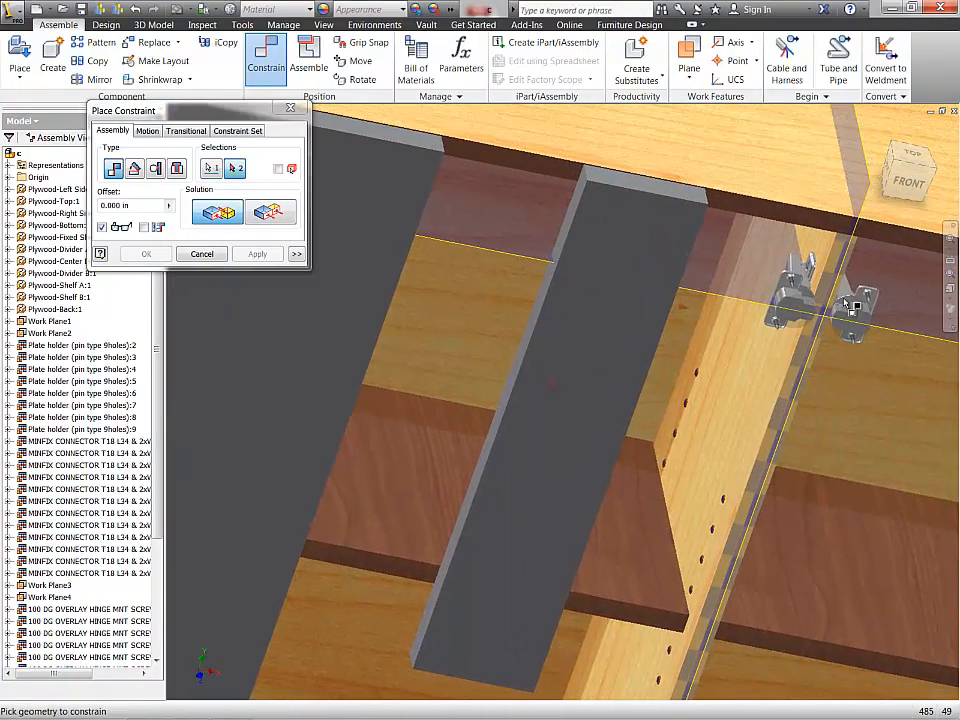
{"action": "scroll", "coordinate": [836, 220], "scroll_direction": "down", "scroll_amount": 5}
{"action": "middle_click_drag", "start_coordinate": [855, 218], "coordinate": [701, 302]}
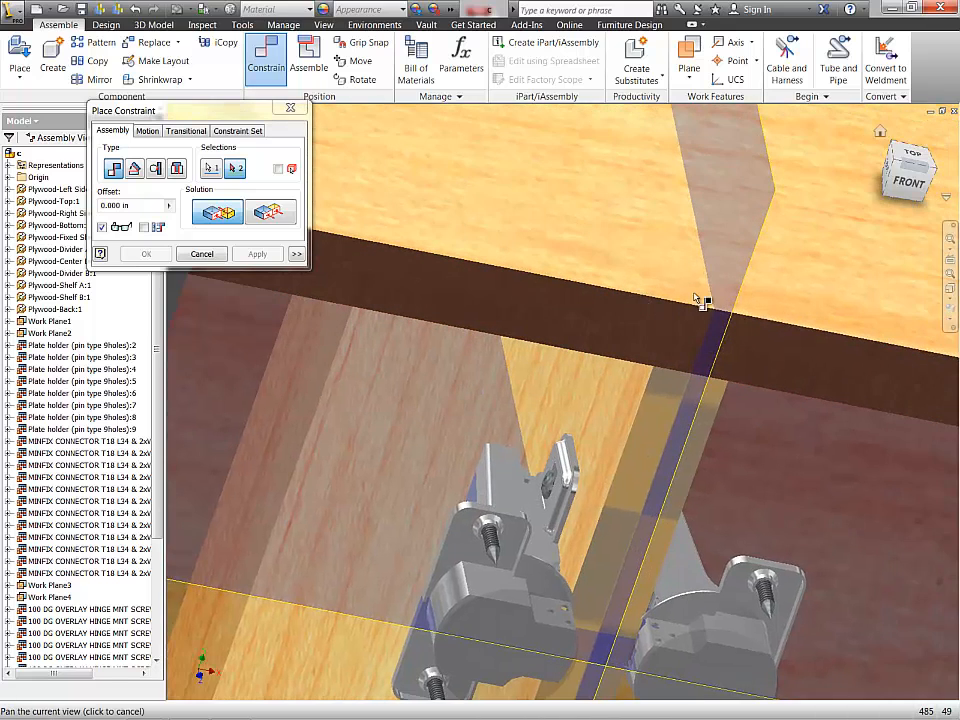
{"action": "left_click", "coordinate": [748, 296]}
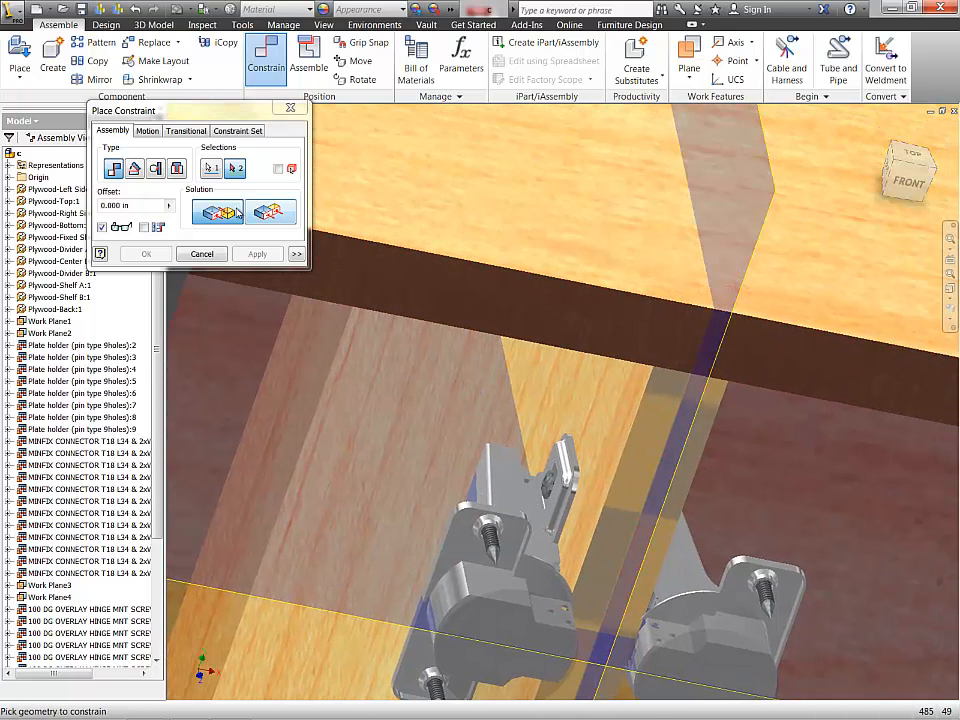
{"action": "left_click", "coordinate": [749, 286]}
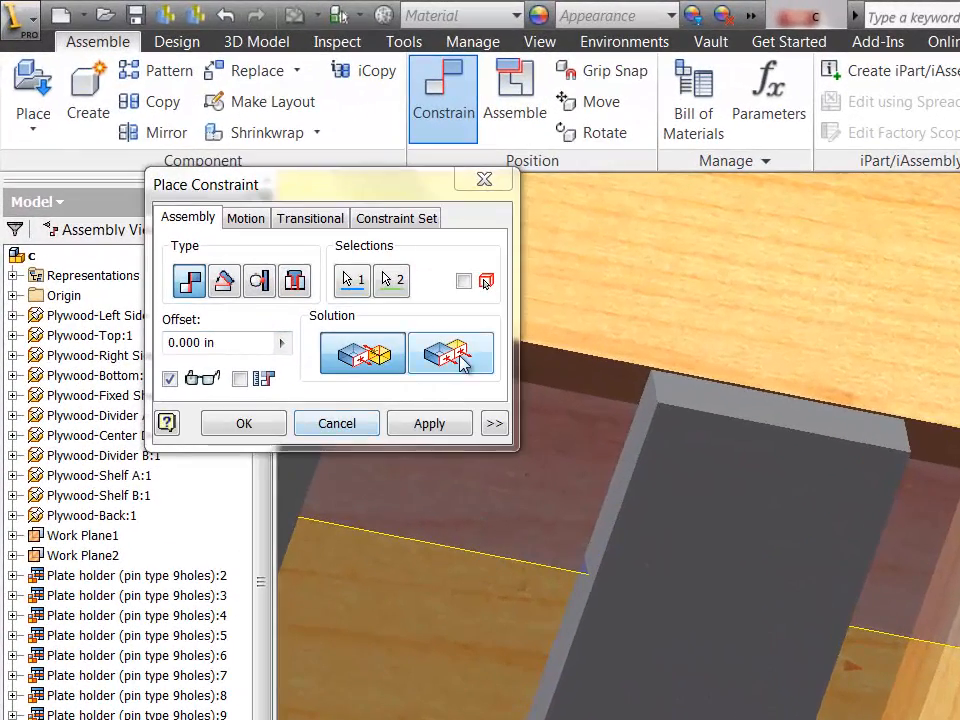
{"action": "left_click", "coordinate": [458, 356]}
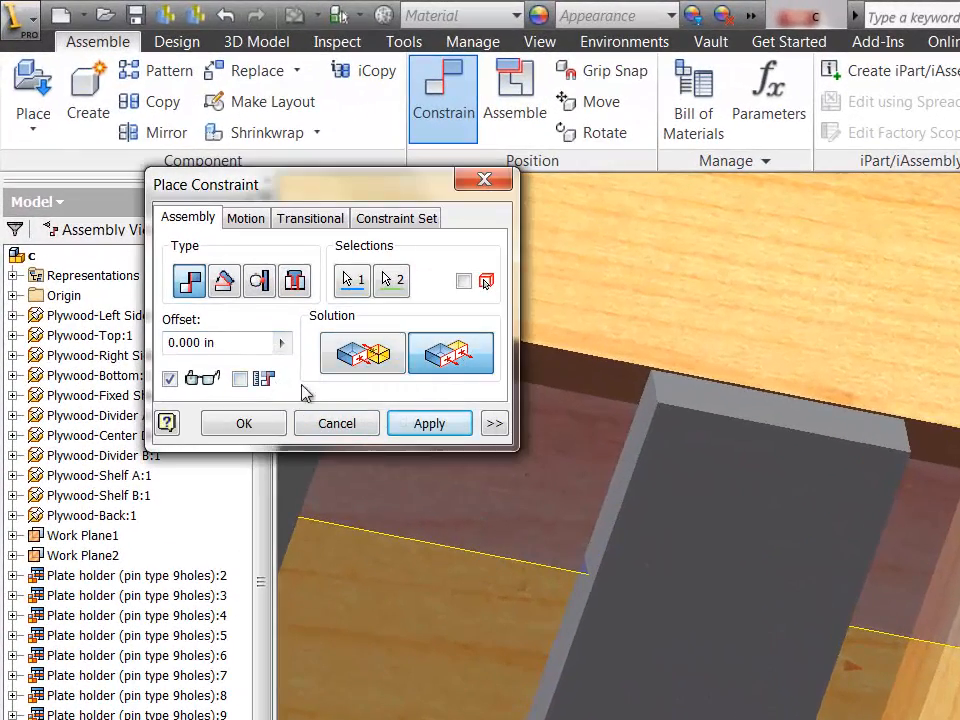
{"action": "left_click", "coordinate": [247, 345]}
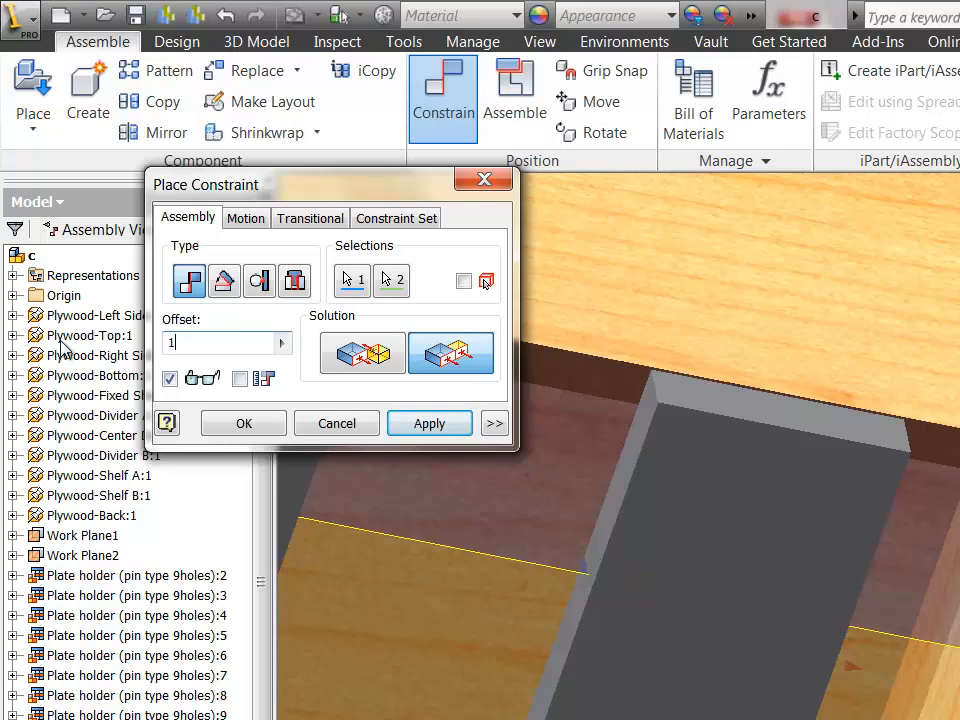
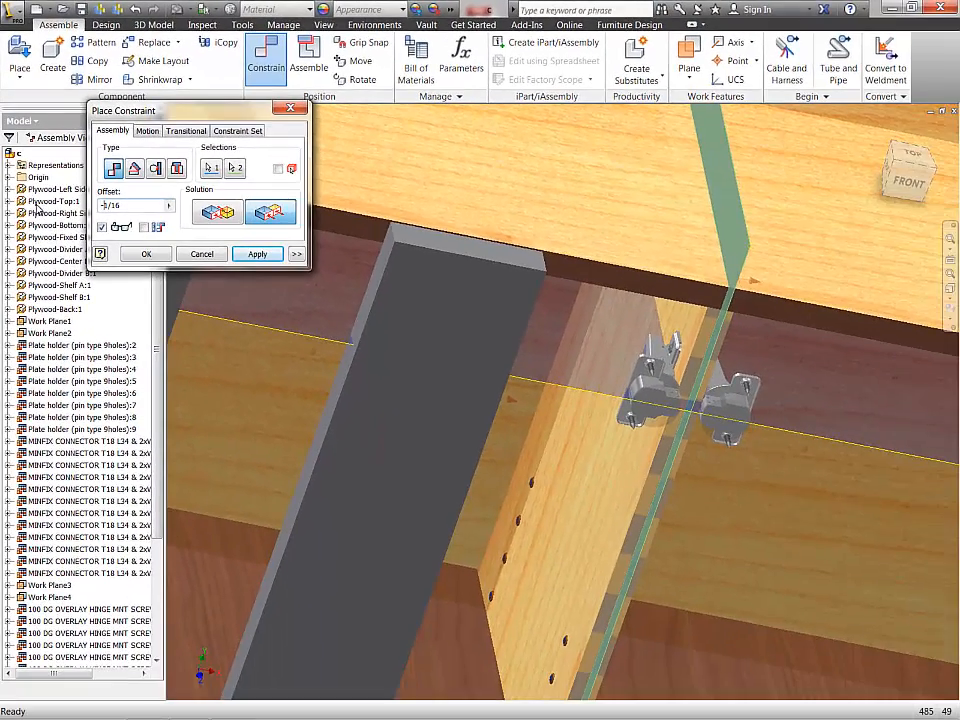
{"action": "left_click", "coordinate": [148, 254]}
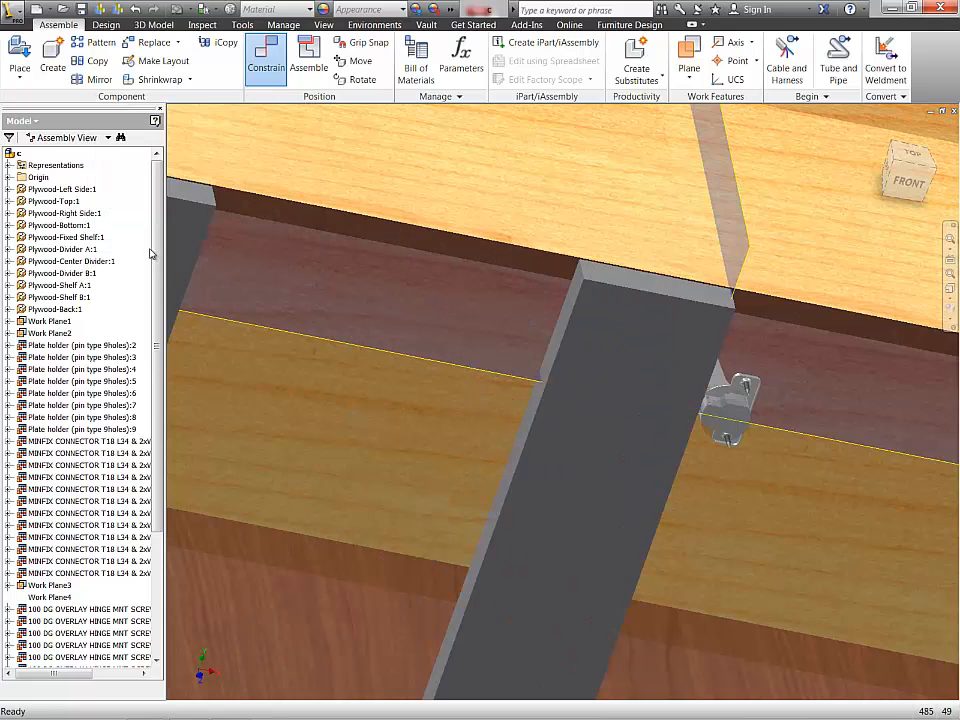
Step: Check the door's right edge at the center divider and set its flush constraint offset to 1/16 in
{"action": "key", "text": "F4"}
{"action": "left_click_drag", "start_coordinate": [506, 403], "coordinate": [332, 304]}
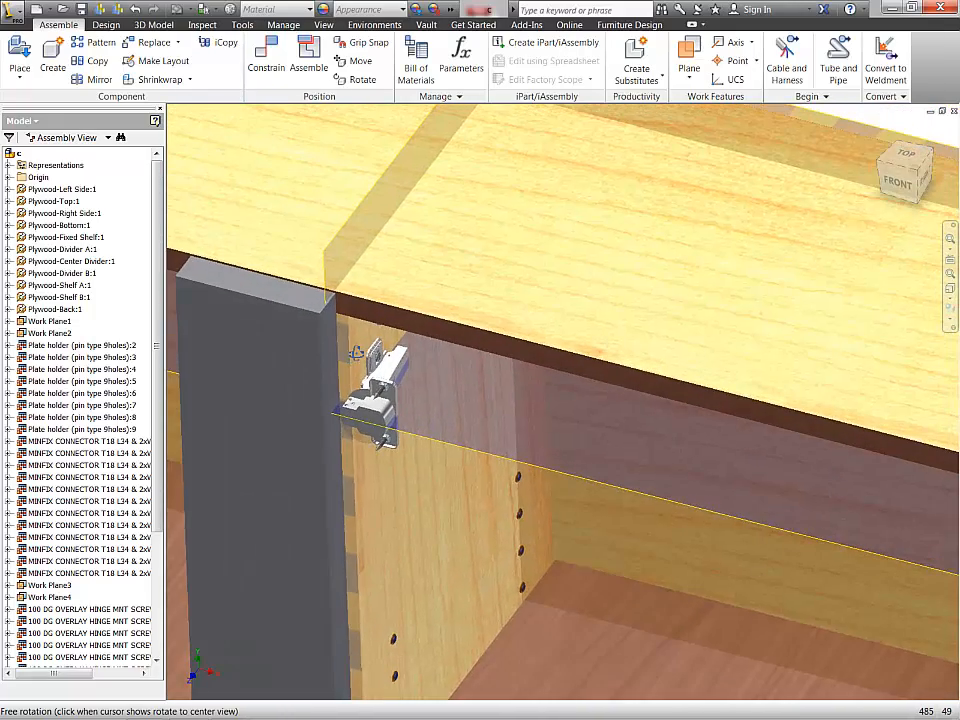
{"action": "key", "text": "Escape"}
{"action": "scroll", "coordinate": [328, 304], "scroll_direction": "down", "scroll_amount": 5}
{"action": "key", "text": "F2"}
{"action": "scroll", "coordinate": [340, 300], "scroll_direction": "up", "scroll_amount": 6}
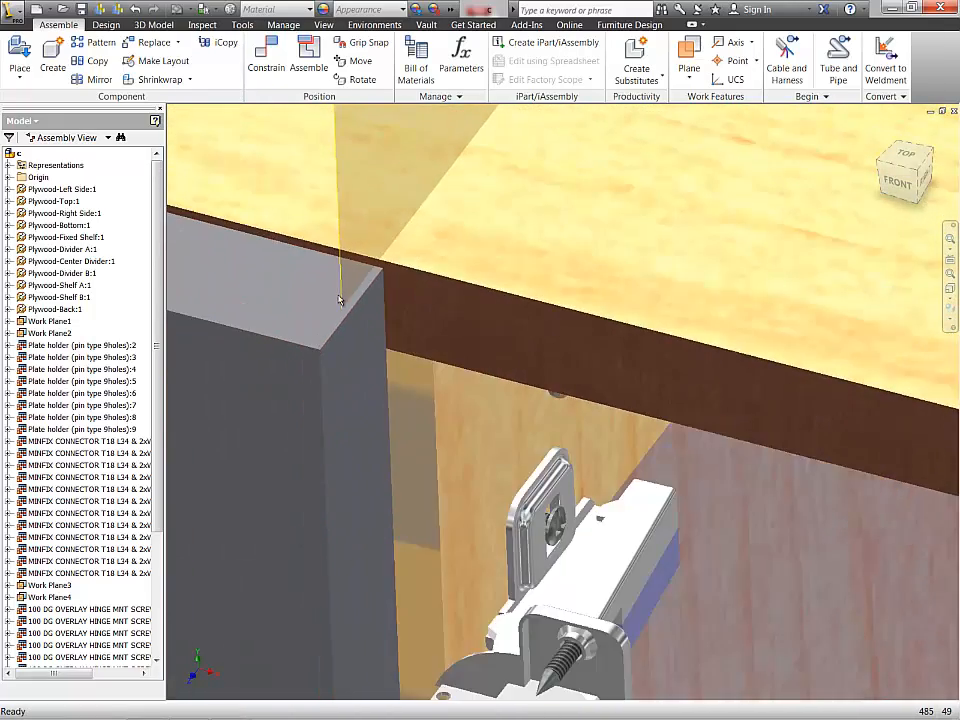
{"action": "middle_click_drag", "start_coordinate": [405, 332], "coordinate": [388, 314], "text": "shift"}
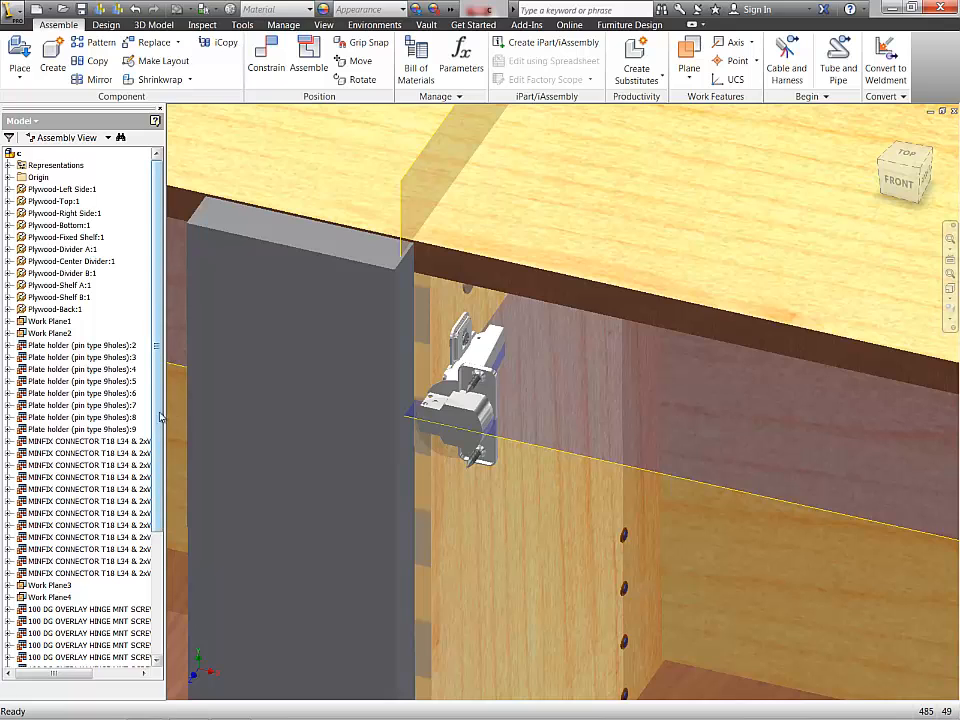
{"action": "left_click_drag", "start_coordinate": [157, 445], "coordinate": [157, 568]}
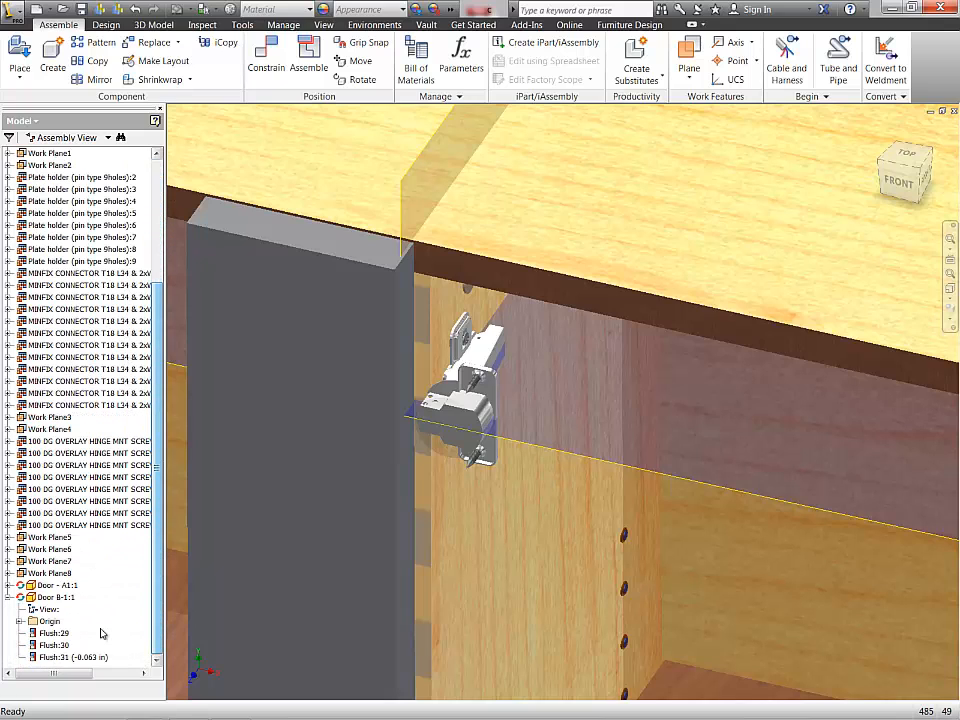
{"action": "left_click", "coordinate": [70, 657]}
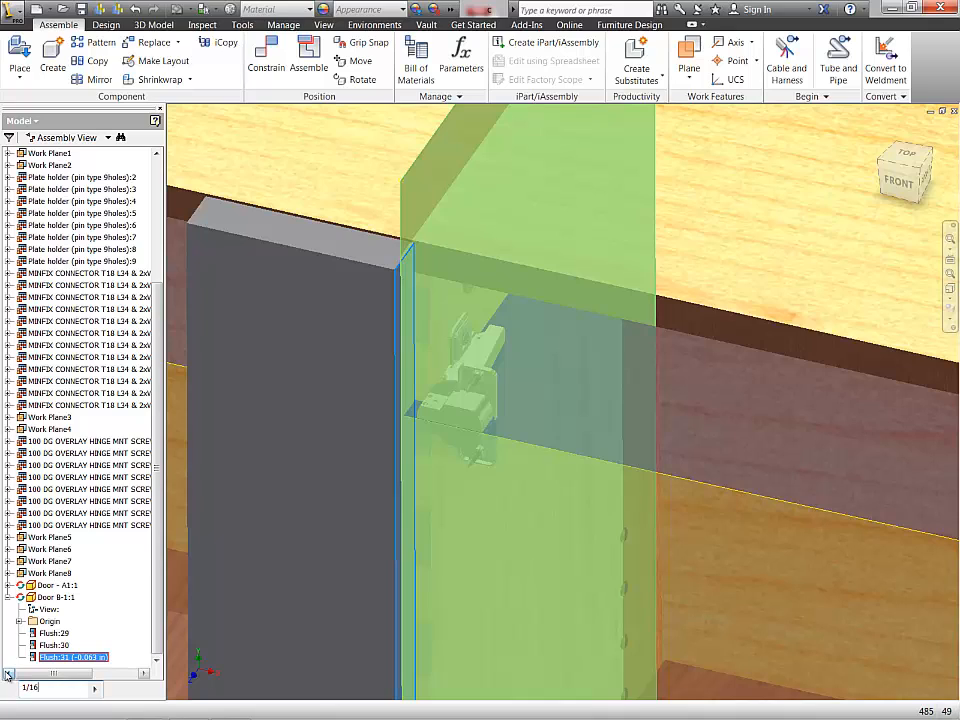
{"action": "type", "text": "1/16"}
{"action": "key", "text": "Return"}
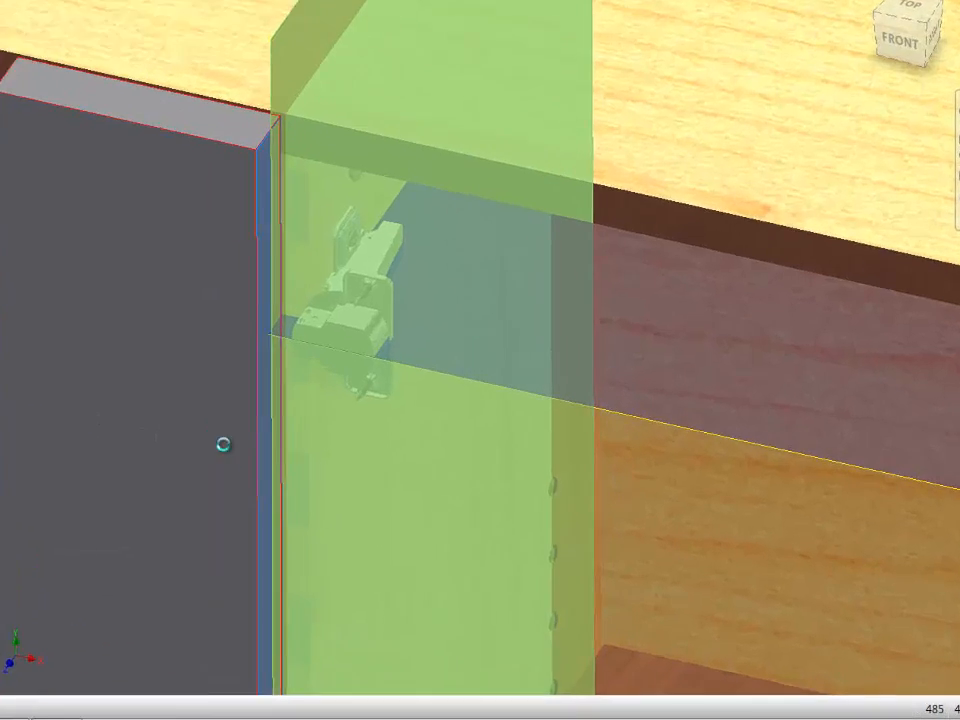
Step: Mate Door B-1's left side face with Door - A1's facing side at a 1/16 in offset
{"action": "middle_click_drag", "start_coordinate": [328, 494], "coordinate": [420, 365], "text": "shift"}
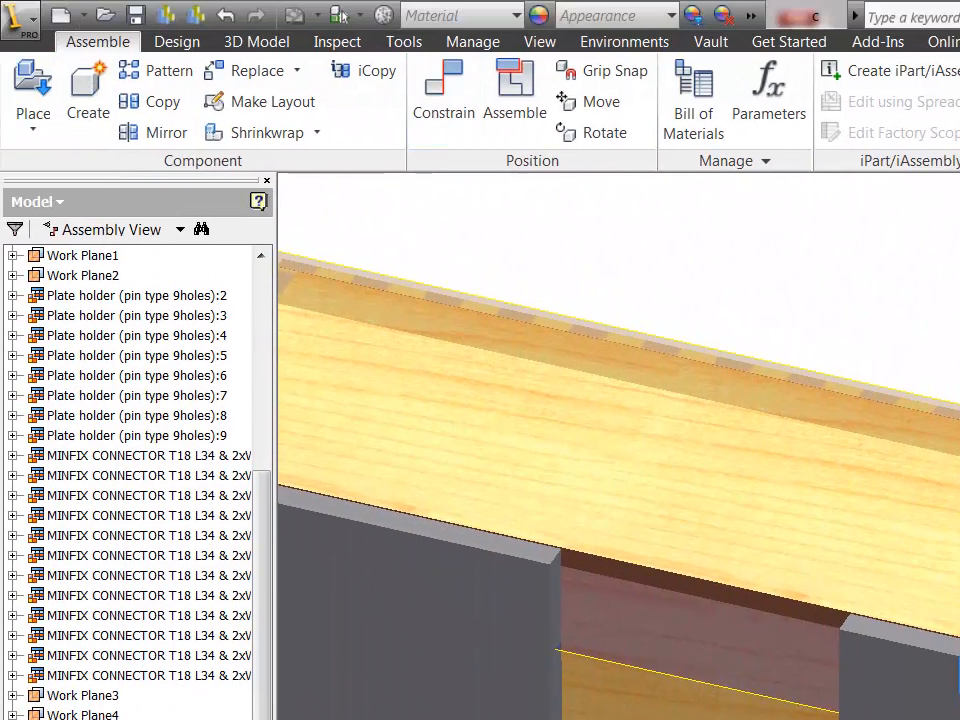
{"action": "key", "text": "c"}
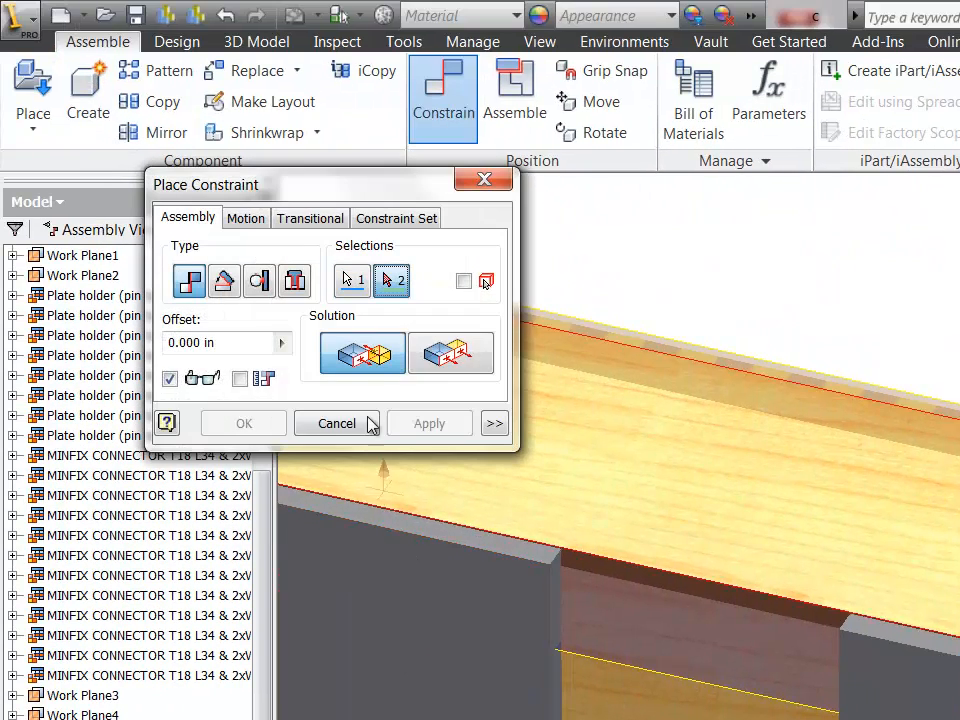
{"action": "middle_click_drag", "start_coordinate": [900, 712], "coordinate": [958, 718], "text": "shift"}
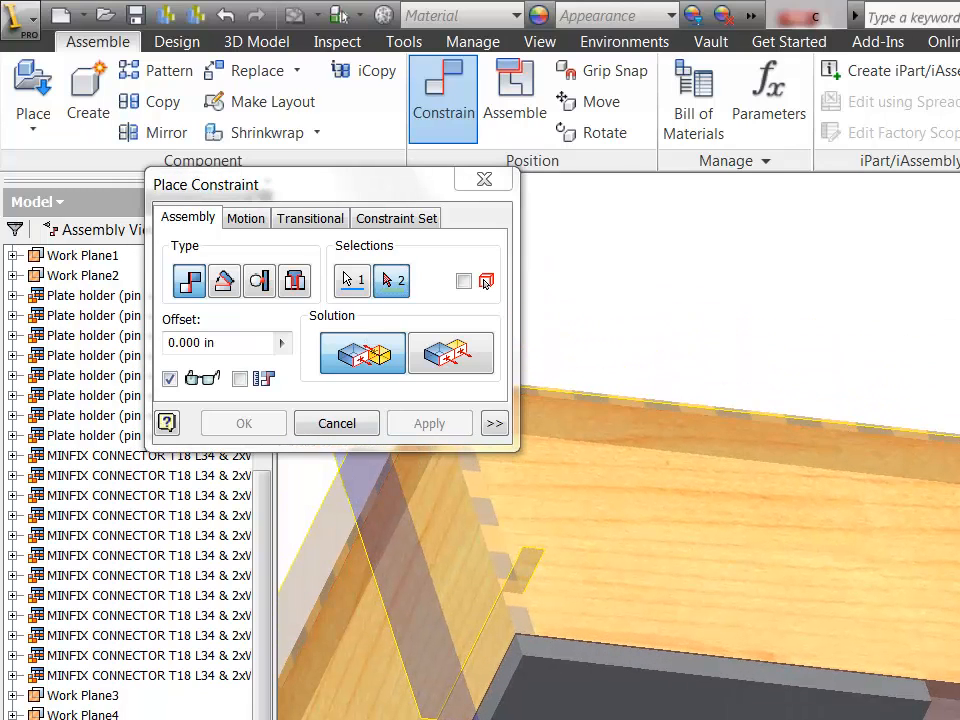
{"action": "left_click", "coordinate": [845, 714]}
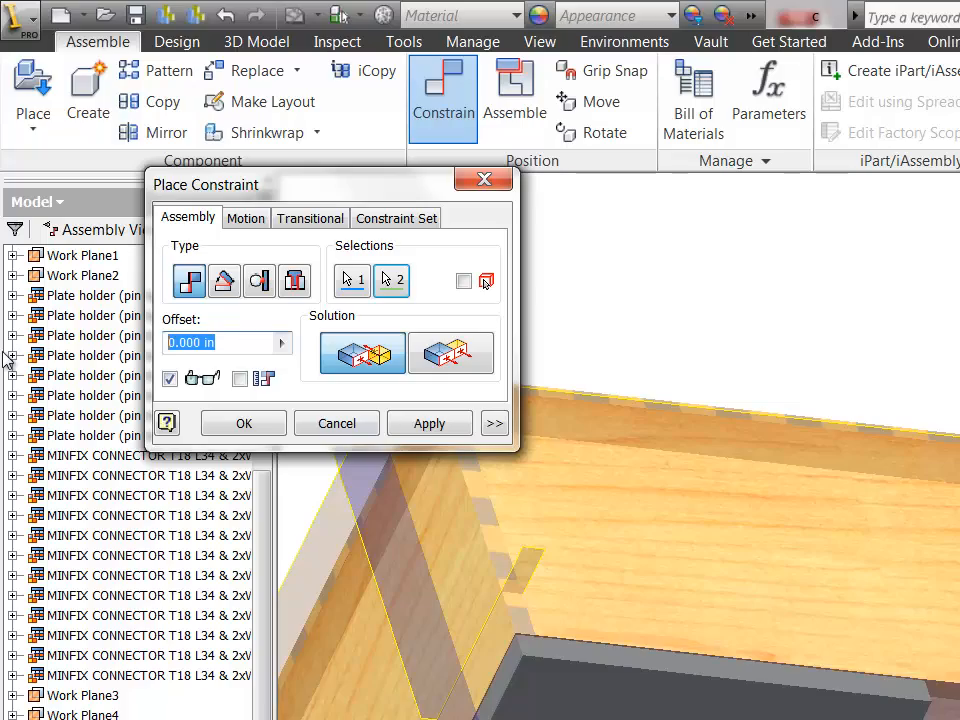
{"action": "type", "text": "1/16"}
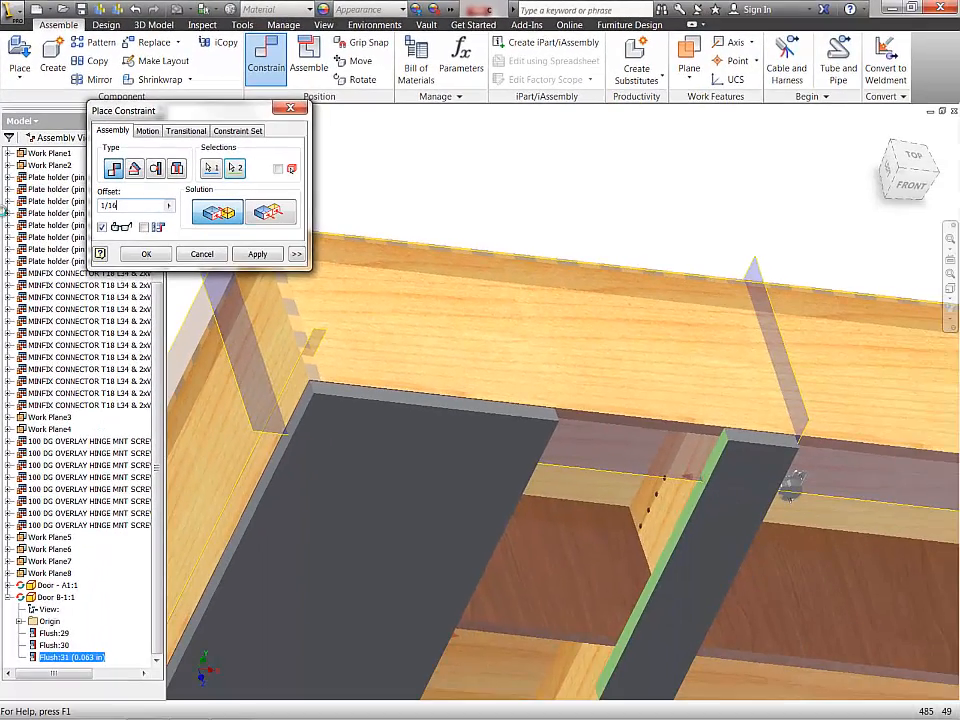
{"action": "key", "text": "Return"}
{"action": "scroll", "coordinate": [454, 321], "scroll_direction": "down", "scroll_amount": 5}
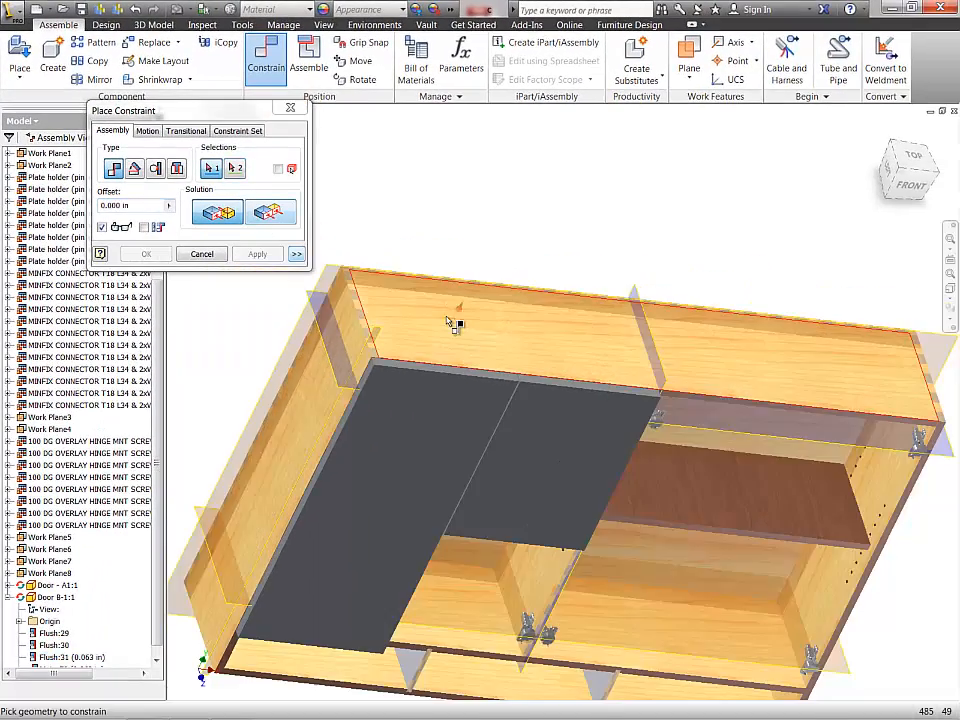
Step: Constrain Door B-1's bottom face flush with the fixed shelf's underside at 0.000 in offset and finish placing constraints
{"action": "left_click", "coordinate": [268, 212]}
{"action": "middle_click_drag", "start_coordinate": [522, 439], "coordinate": [525, 279]}
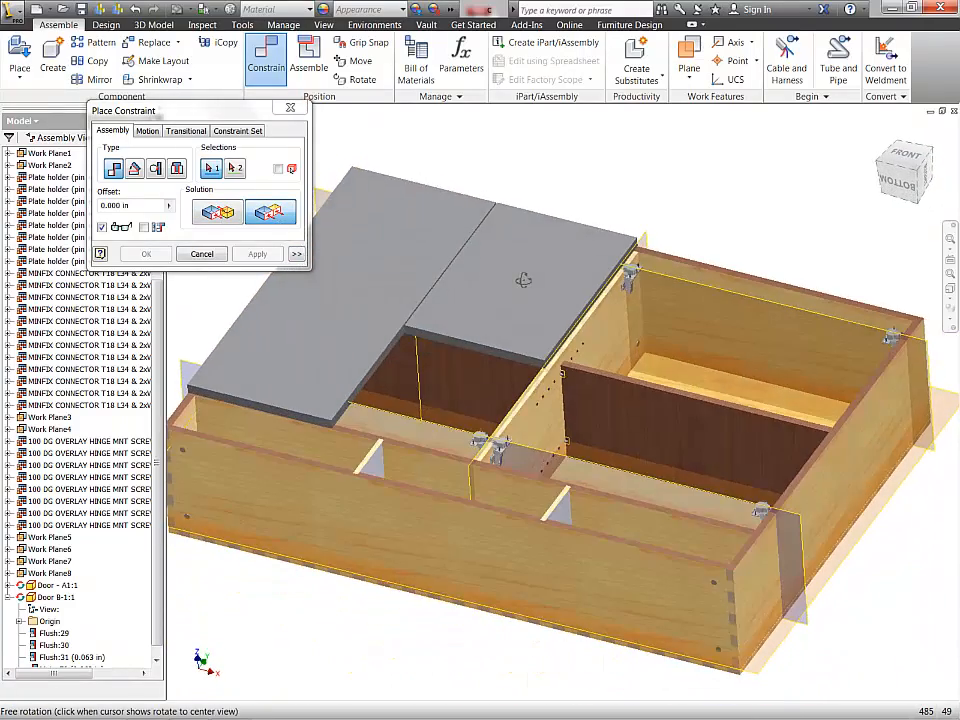
{"action": "scroll", "coordinate": [449, 344], "scroll_direction": "up", "scroll_amount": 4}
{"action": "left_click", "coordinate": [455, 341]}
{"action": "left_click", "coordinate": [460, 362]}
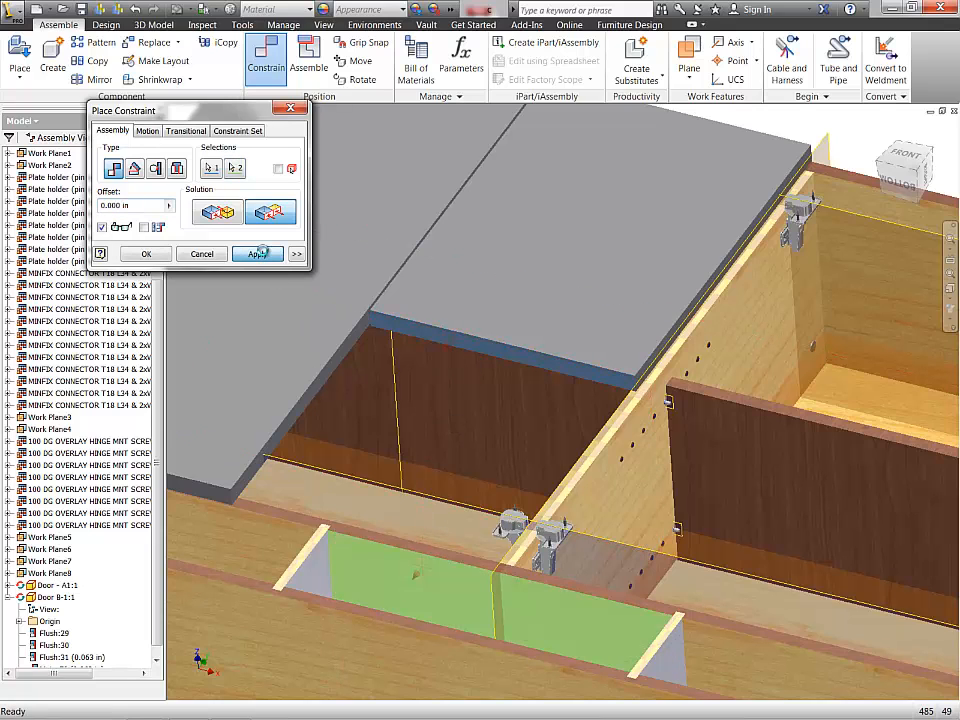
{"action": "left_click", "coordinate": [258, 254]}
{"action": "left_click", "coordinate": [203, 260]}
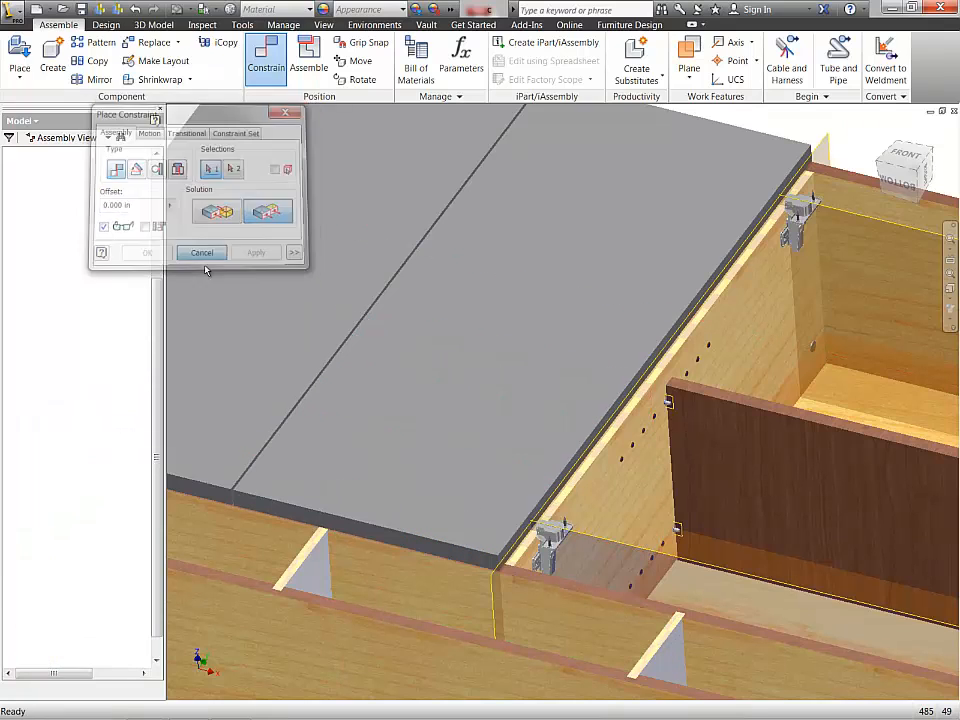
Step: Hide all work planes in the cabinet assembly
{"action": "scroll", "coordinate": [433, 364], "scroll_direction": "down", "scroll_amount": 3}
{"action": "middle_click_drag", "start_coordinate": [437, 361], "coordinate": [533, 287]}
{"action": "middle_click_drag", "start_coordinate": [498, 287], "coordinate": [425, 335], "text": "shift"}
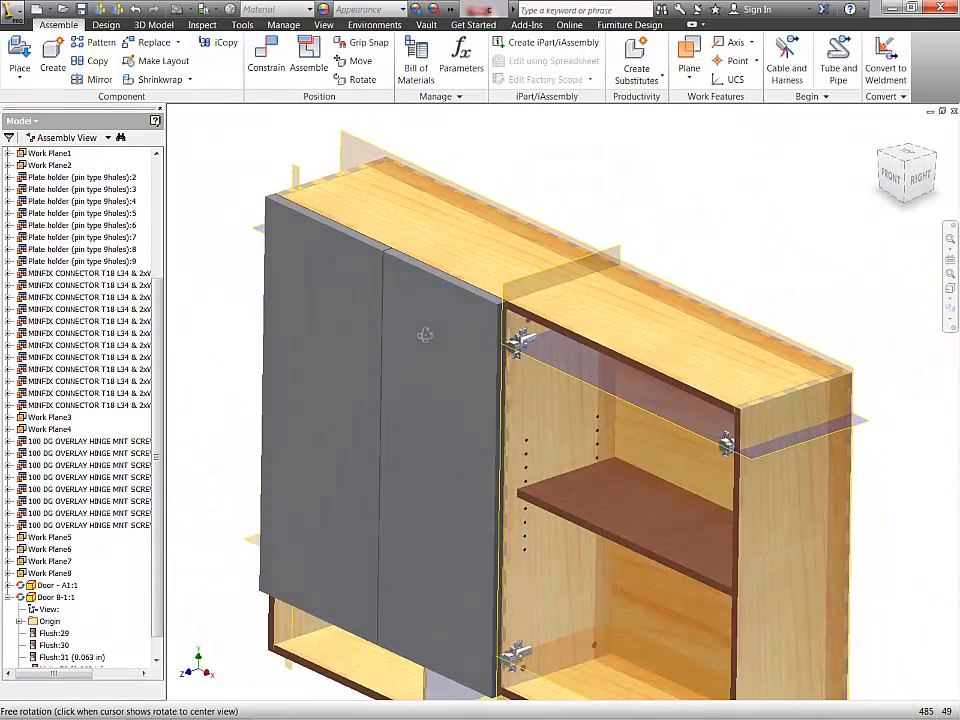
{"action": "scroll", "coordinate": [482, 370], "scroll_direction": "down", "scroll_amount": 3}
{"action": "middle_click_drag", "start_coordinate": [474, 368], "coordinate": [440, 365]}
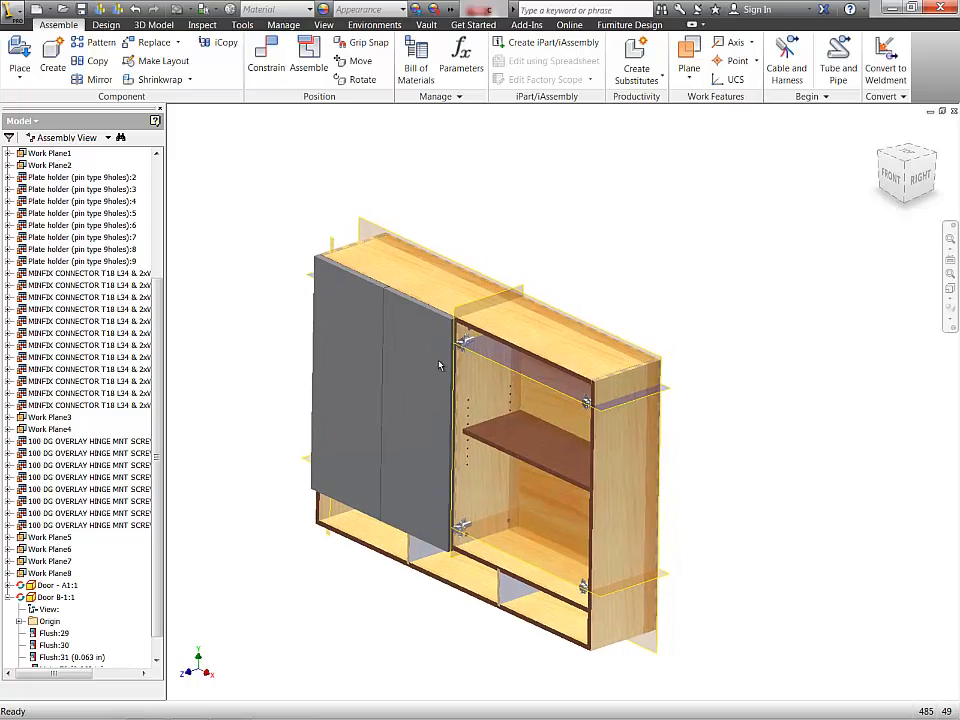
{"action": "key", "text": "alt+]"}
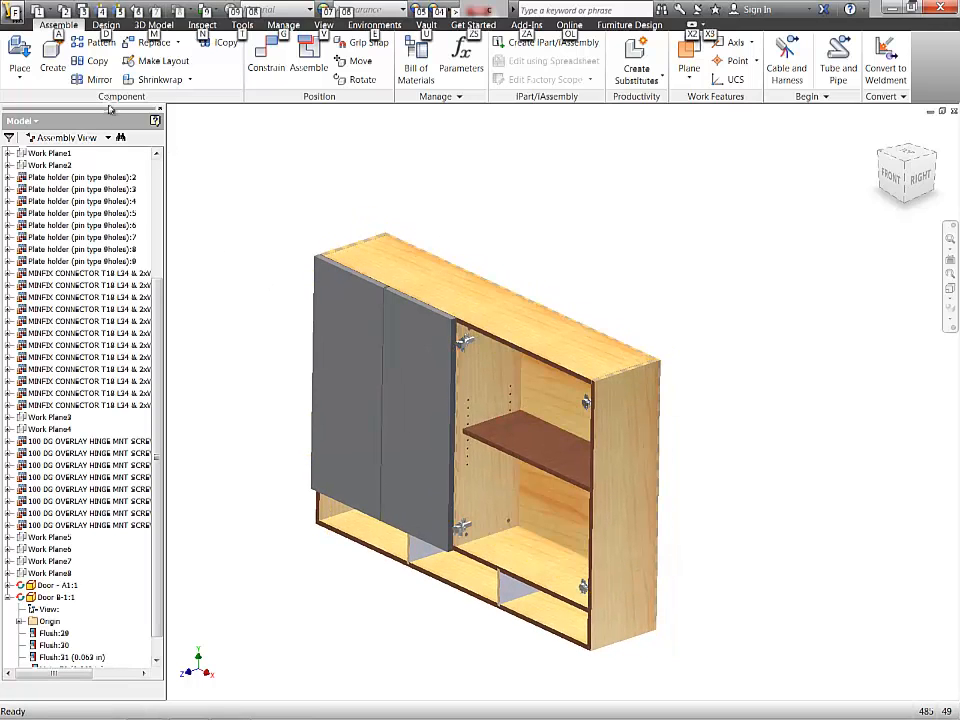
{"action": "left_click", "coordinate": [246, 166]}
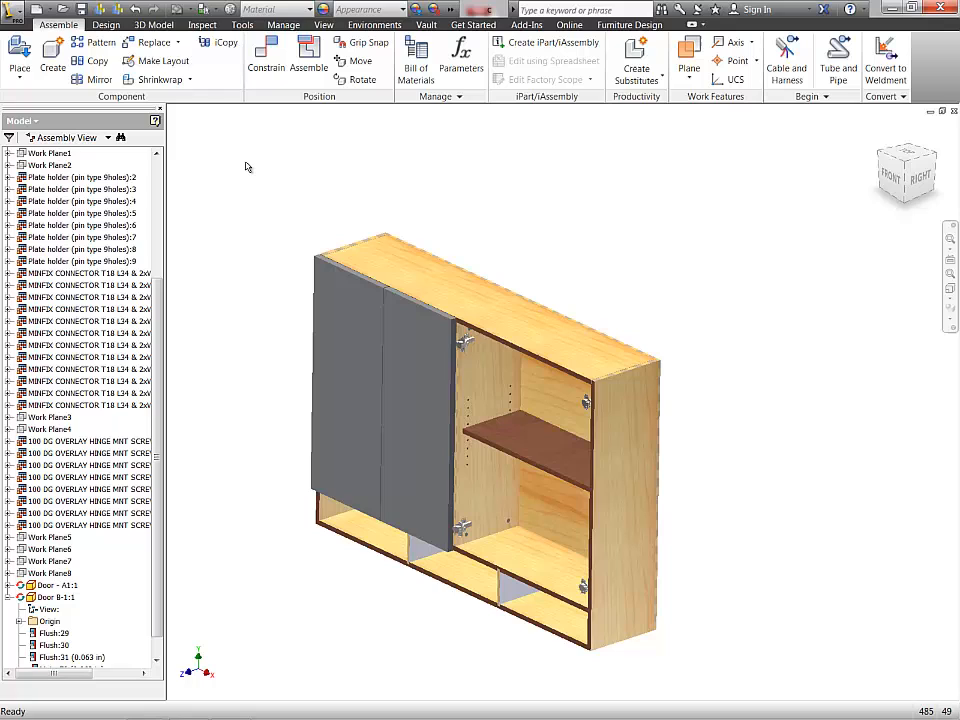
Step: Save master.iam together with its new door parts Door - A1.ipt and Door B-1.ipt
{"action": "left_click", "coordinate": [82, 9]}
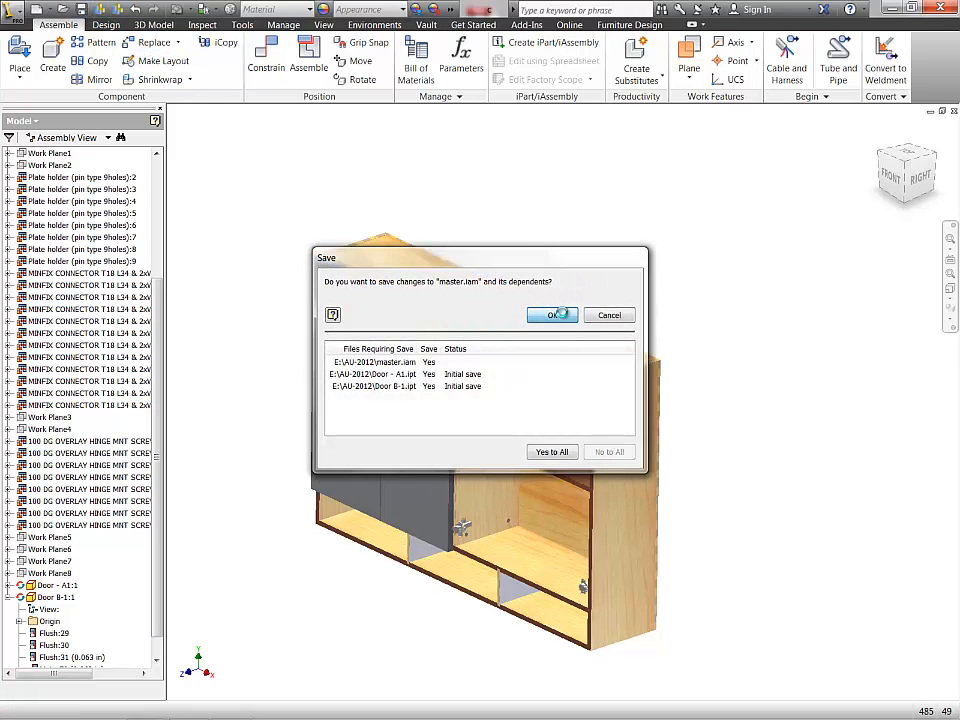
{"action": "left_click", "coordinate": [561, 314]}
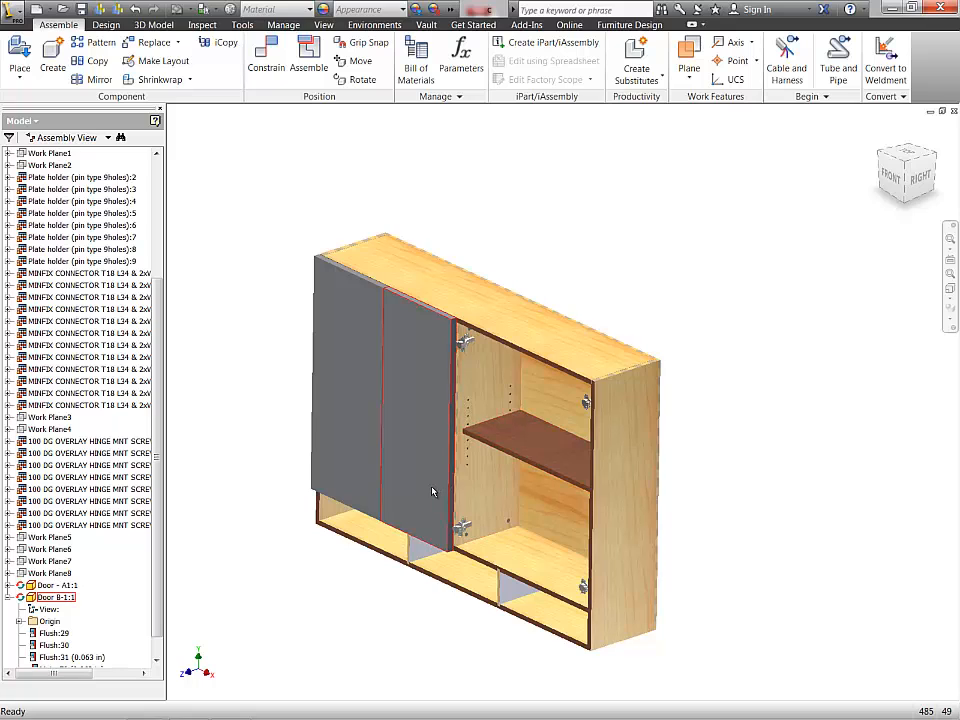
{"action": "middle_click_drag", "start_coordinate": [432, 491], "coordinate": [447, 489]}
{"action": "scroll", "coordinate": [447, 491], "scroll_direction": "up", "scroll_amount": 3}
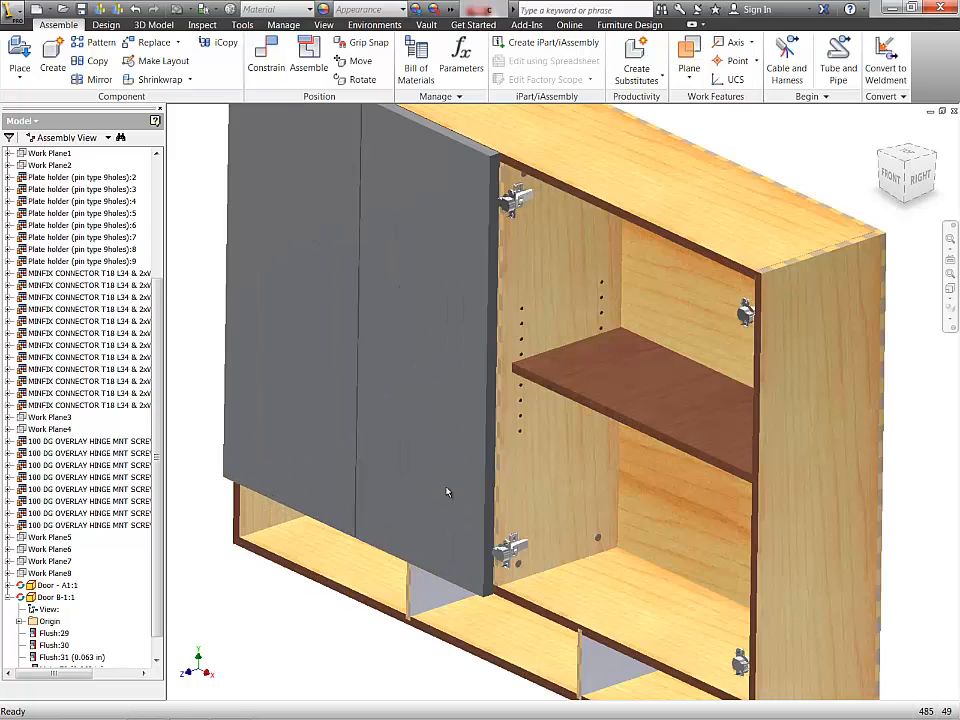
{"action": "scroll", "coordinate": [447, 491], "scroll_direction": "down", "scroll_amount": 3}
{"action": "mouse_move", "coordinate": [150, 718]}
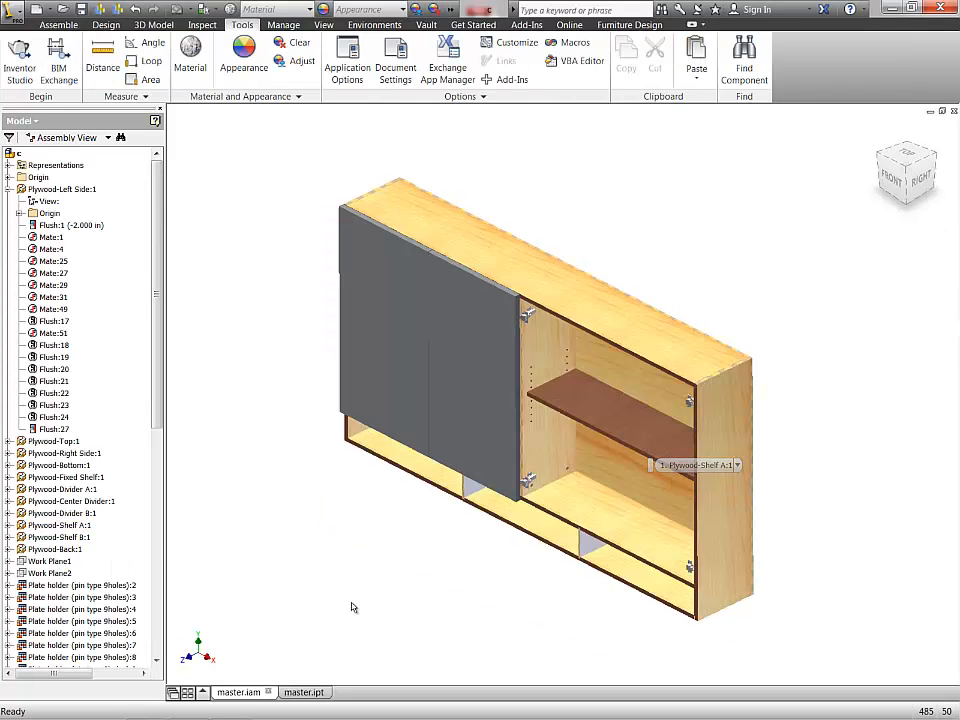
Step: Copy Door - A1, paste it into the assembly and place the copy beside the cabinet's right side
{"action": "right_click", "coordinate": [395, 292]}
{"action": "left_click", "coordinate": [369, 360]}
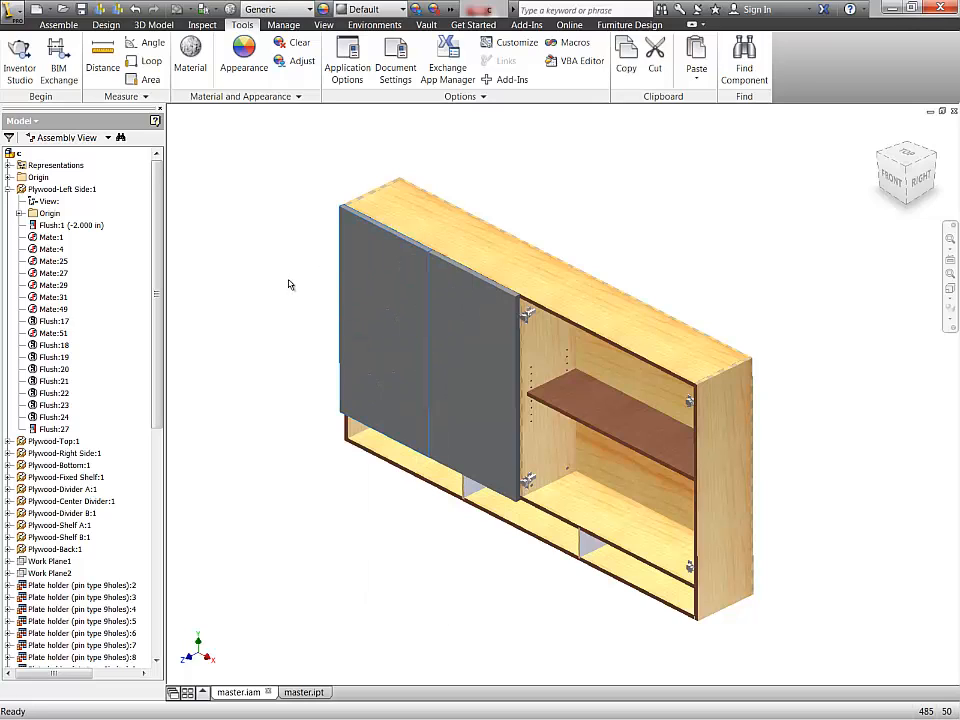
{"action": "right_click", "coordinate": [286, 281]}
{"action": "left_click", "coordinate": [258, 358]}
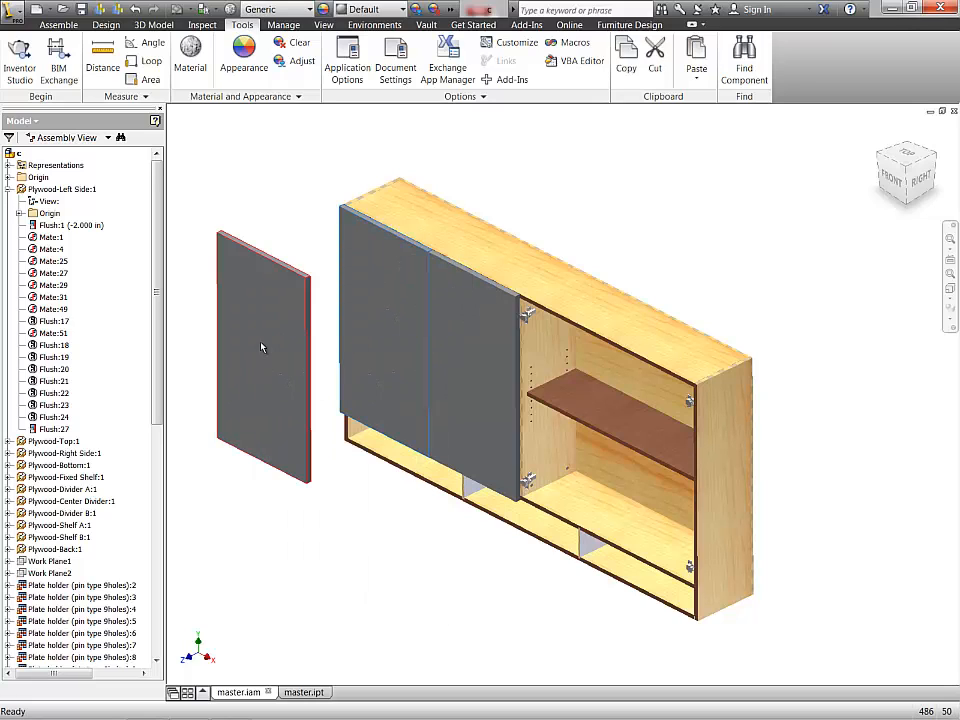
{"action": "left_click", "coordinate": [837, 478]}
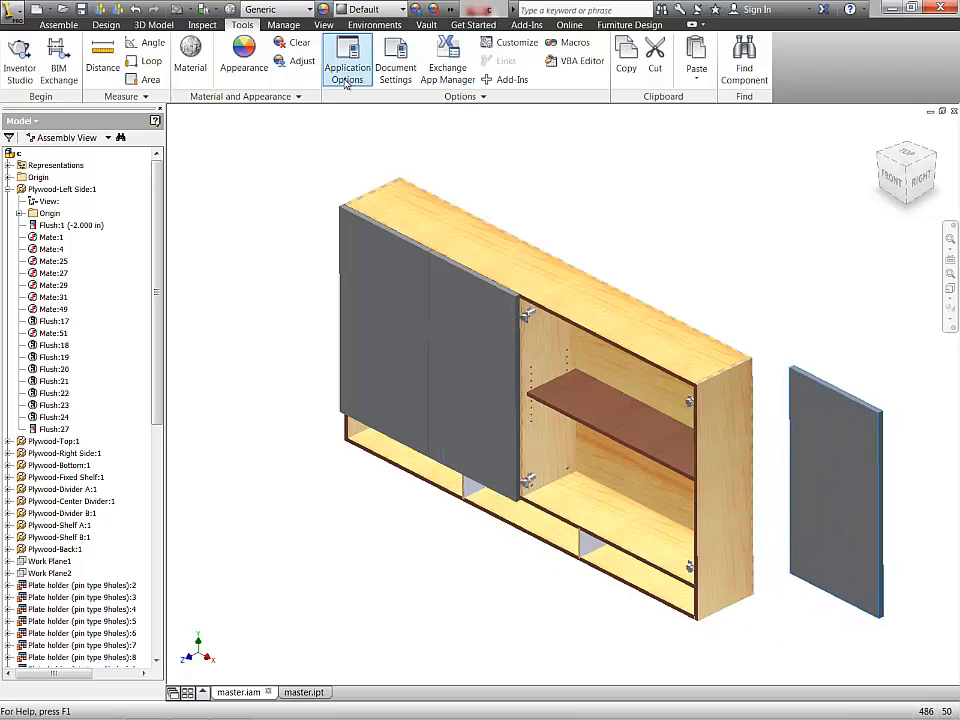
Step: Rotate the copied door freely and constrain its front face flush with Door B-1's front face at 0.000 in offset
{"action": "left_click", "coordinate": [52, 24]}
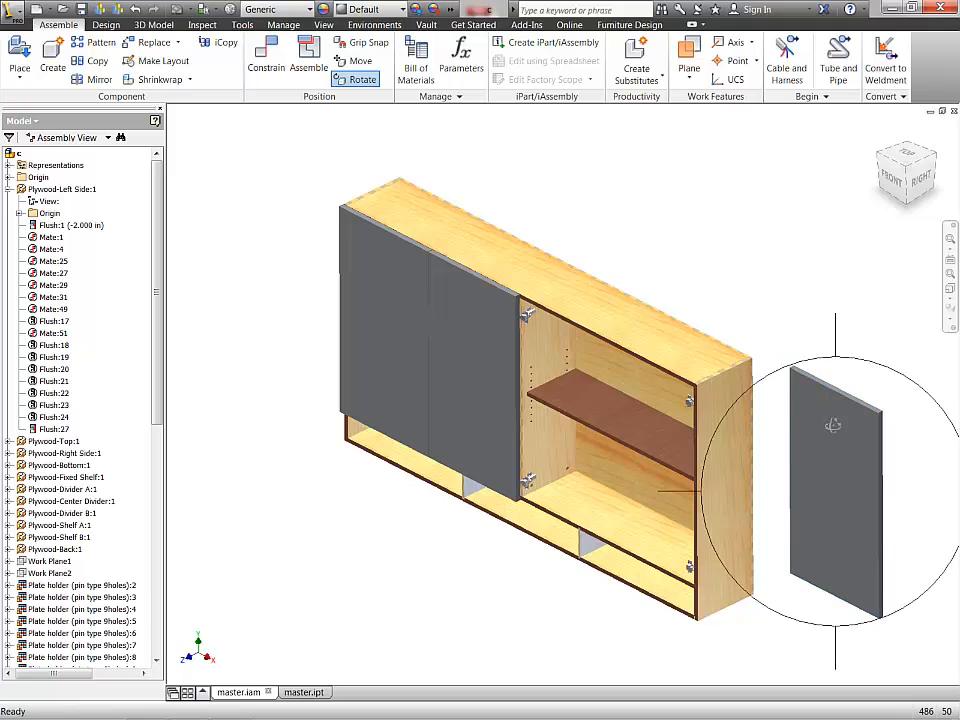
{"action": "left_click_drag", "start_coordinate": [833, 424], "coordinate": [793, 321]}
{"action": "key", "text": "c"}
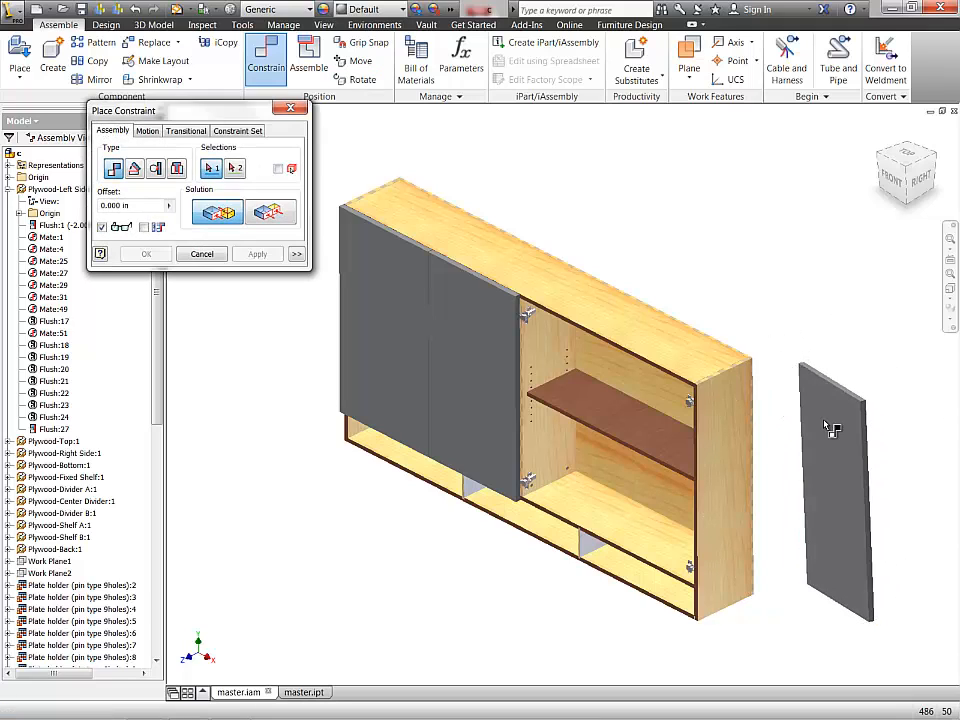
{"action": "left_click", "coordinate": [267, 214]}
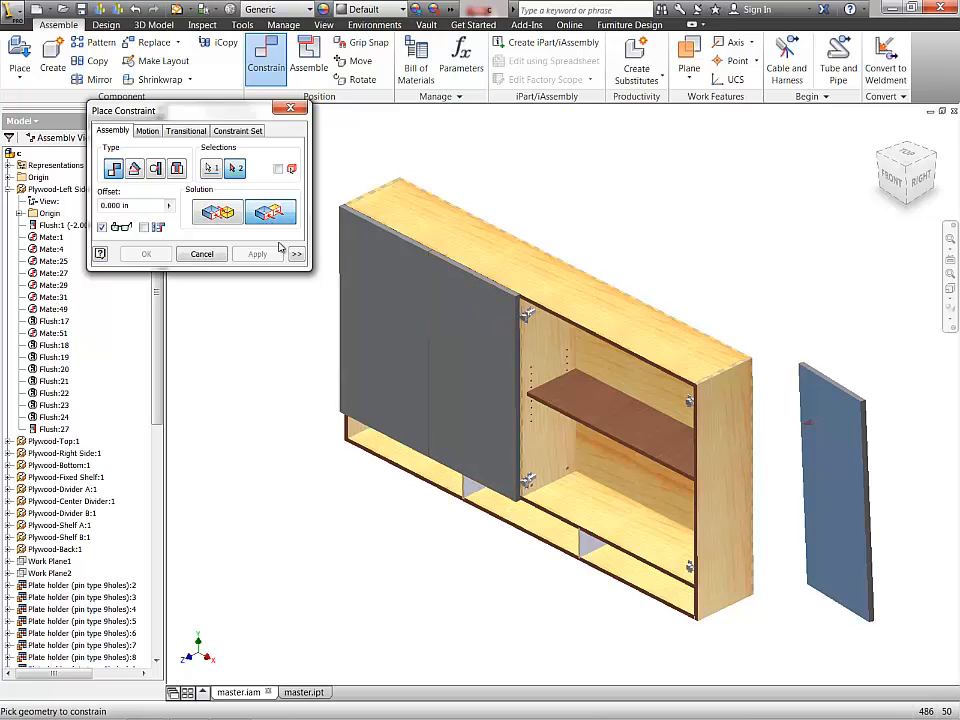
{"action": "left_click", "coordinate": [466, 374]}
{"action": "left_click", "coordinate": [255, 255]}
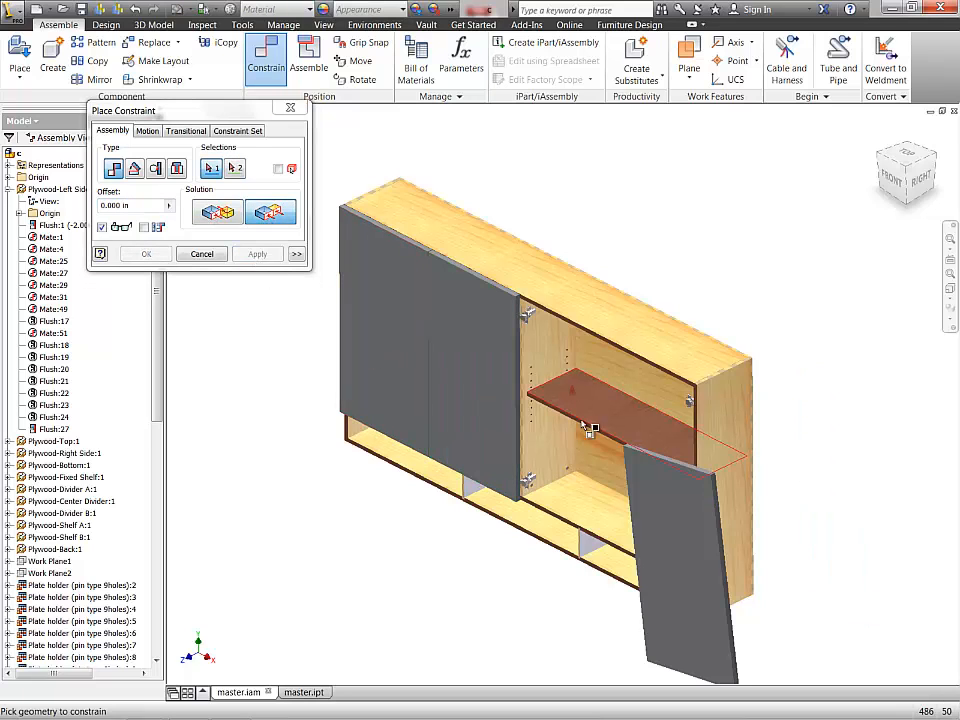
Step: Constrain the copied door's top face flush with the cabinet top and its outer side face flush with the cabinet's right side
{"action": "scroll", "coordinate": [680, 460], "scroll_direction": "down", "scroll_amount": 5}
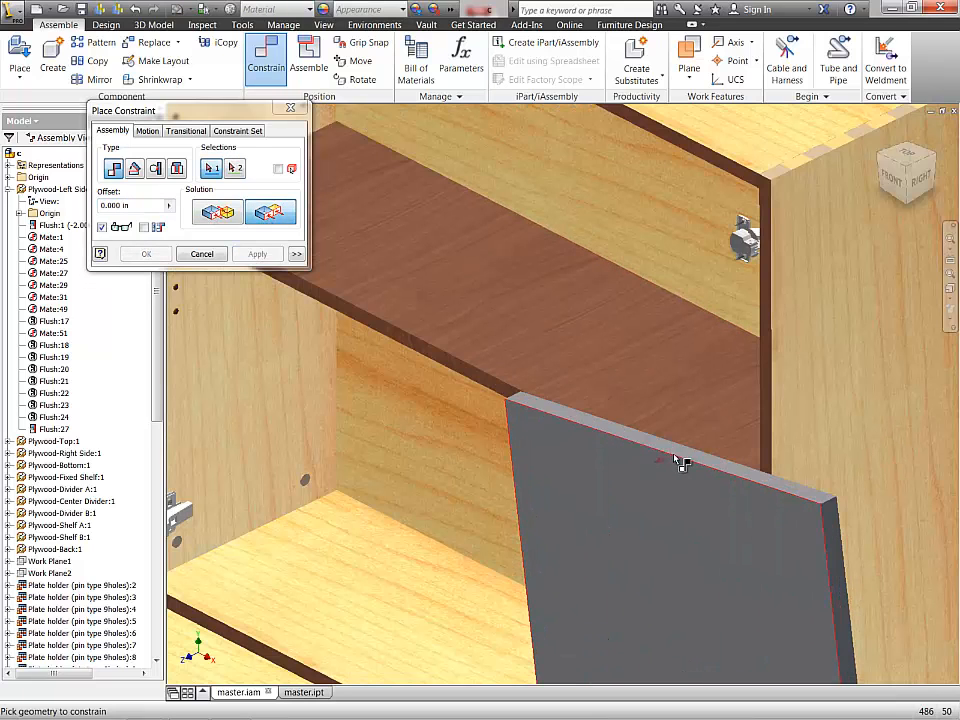
{"action": "left_click", "coordinate": [731, 165]}
{"action": "left_click", "coordinate": [257, 254]}
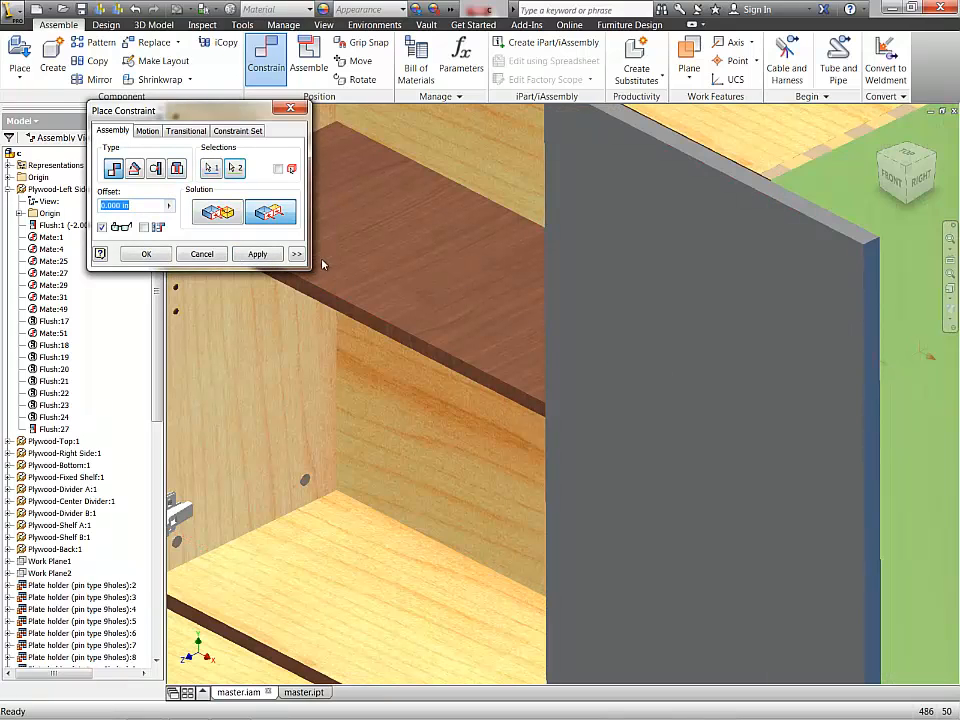
{"action": "left_click", "coordinate": [257, 254]}
{"action": "scroll", "coordinate": [654, 375], "scroll_direction": "down", "scroll_amount": 5}
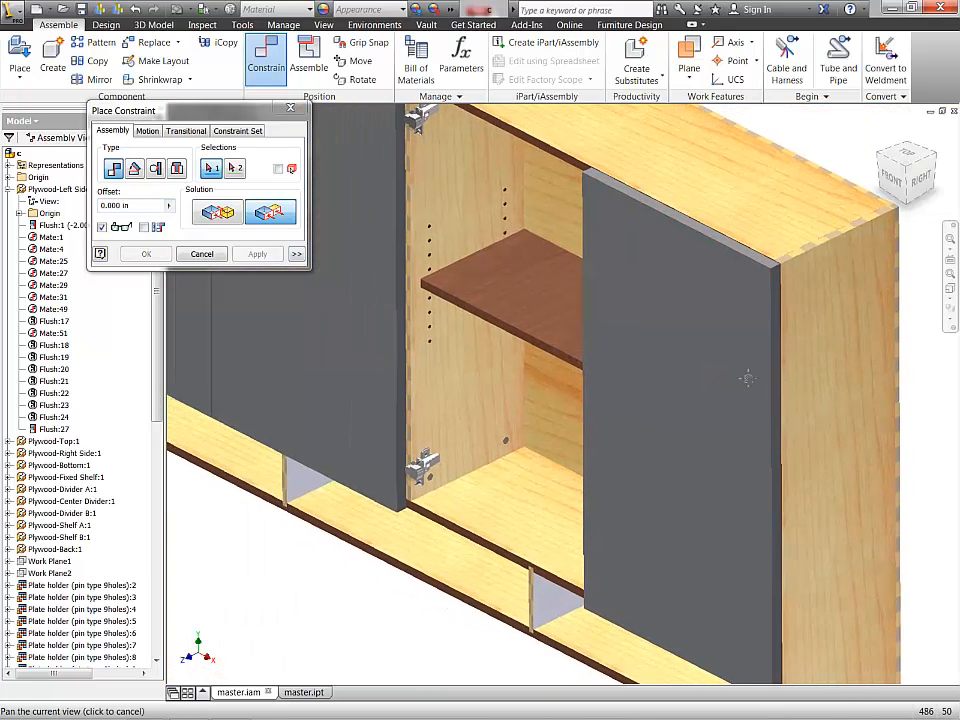
{"action": "left_click", "coordinate": [220, 256]}
Step: Place a second door copy in front of the cabinet and rotate it freely
{"action": "scroll", "coordinate": [407, 324], "scroll_direction": "down", "scroll_amount": 3}
{"action": "middle_click_drag", "start_coordinate": [391, 297], "coordinate": [500, 334]}
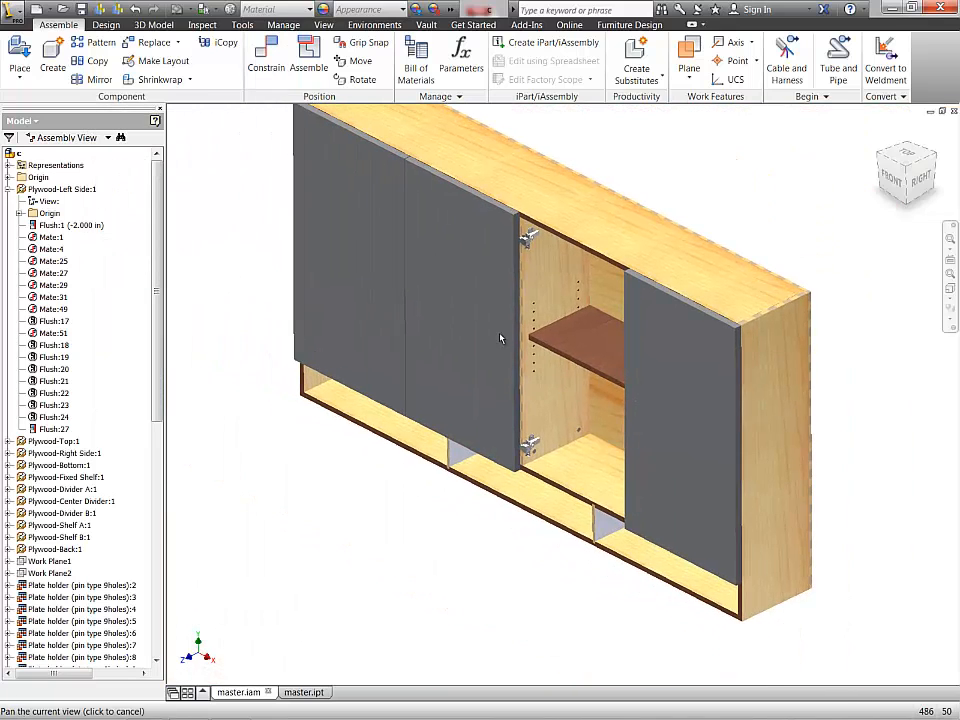
{"action": "left_click_drag", "start_coordinate": [354, 266], "coordinate": [283, 257]}
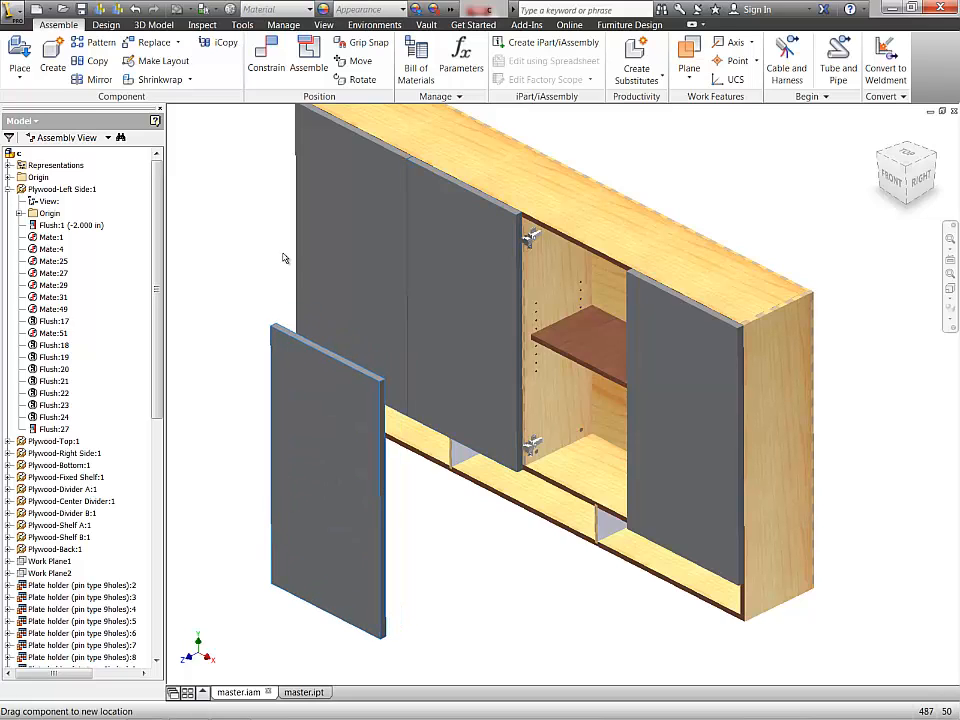
{"action": "left_click", "coordinate": [360, 79]}
{"action": "left_click_drag", "start_coordinate": [321, 396], "coordinate": [308, 273]}
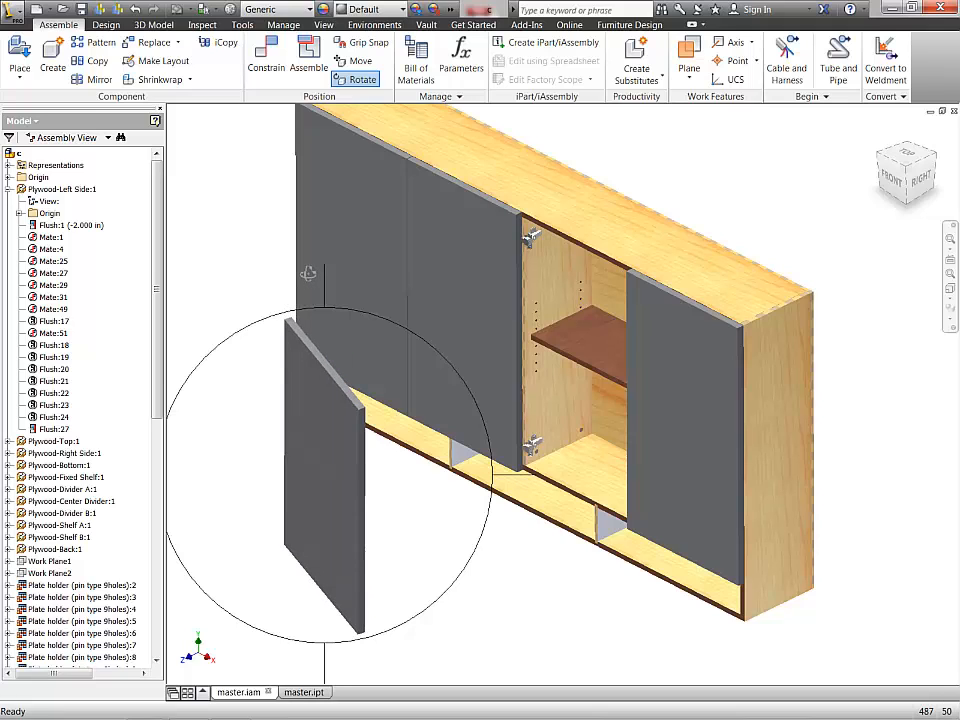
Step: Constrain the second door copy's front face flush with the rightmost door's front face at 0.000 in offset
{"action": "key", "text": "c"}
{"action": "left_click", "coordinate": [326, 439]}
{"action": "left_click", "coordinate": [677, 445]}
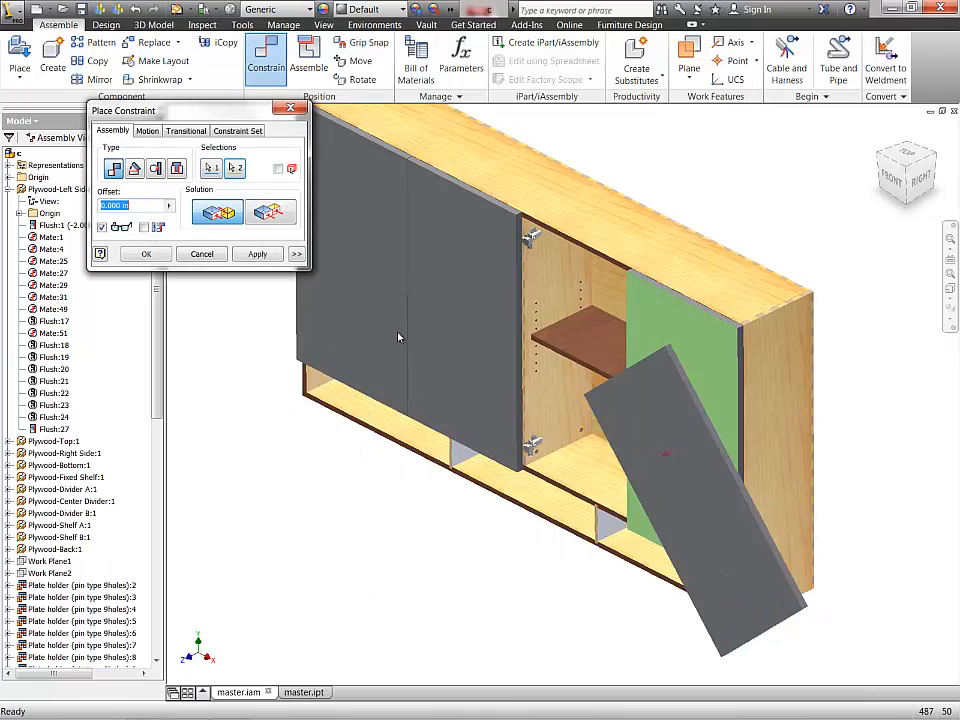
{"action": "left_click", "coordinate": [283, 212]}
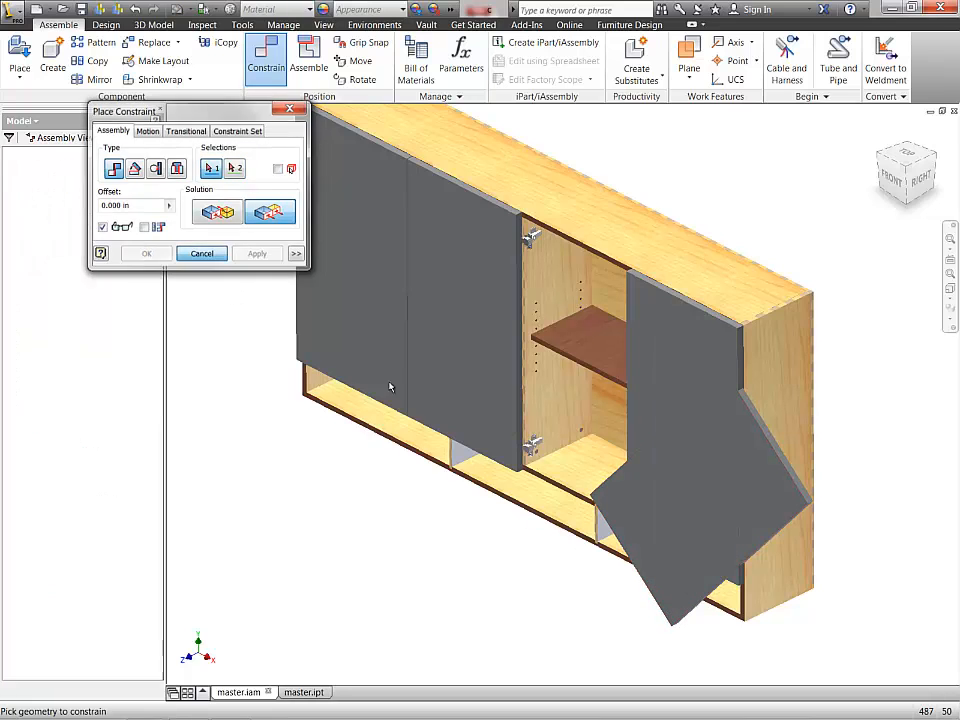
{"action": "key", "text": "Escape"}
Step: Move the second door copy in front of the open bay and constrain its top edge face flush with the cabinet's top face
{"action": "left_click_drag", "start_coordinate": [660, 553], "coordinate": [563, 431]}
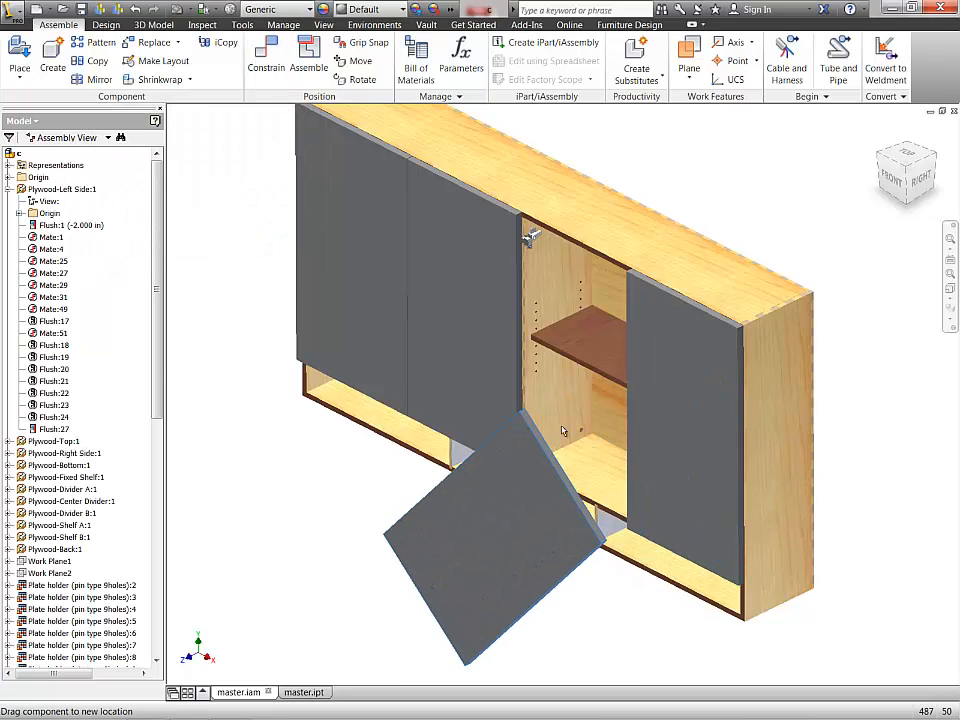
{"action": "scroll", "coordinate": [561, 427], "scroll_direction": "up", "scroll_amount": 3}
{"action": "key", "text": "c"}
{"action": "left_click", "coordinate": [547, 506]}
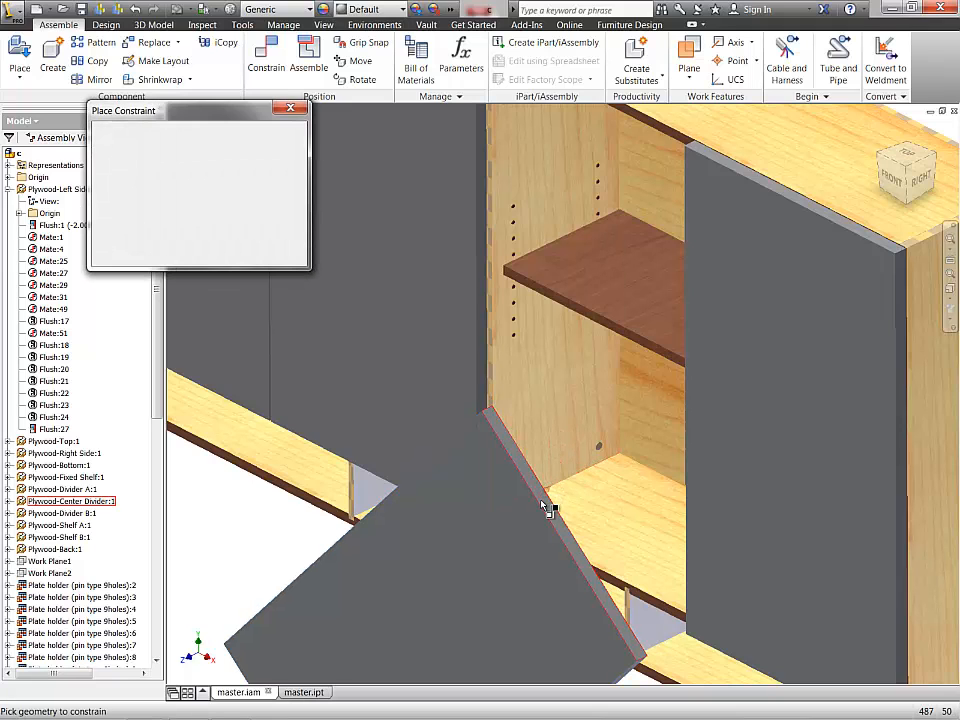
{"action": "middle_click_drag", "start_coordinate": [608, 358], "coordinate": [577, 503]}
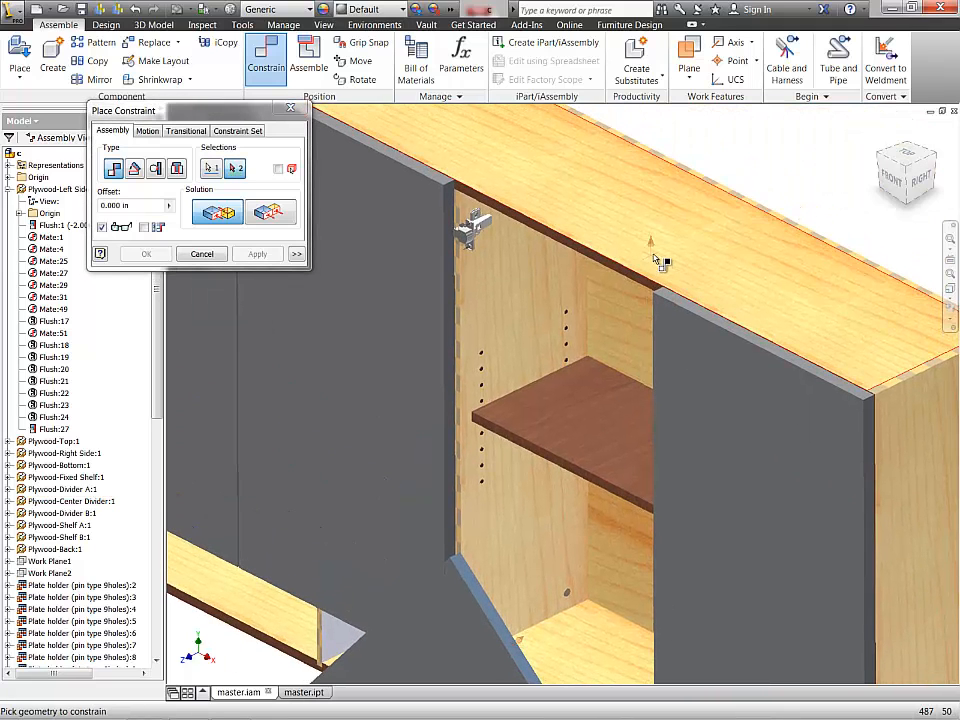
{"action": "left_click", "coordinate": [651, 240]}
{"action": "left_click", "coordinate": [268, 213]}
{"action": "left_click", "coordinate": [258, 255]}
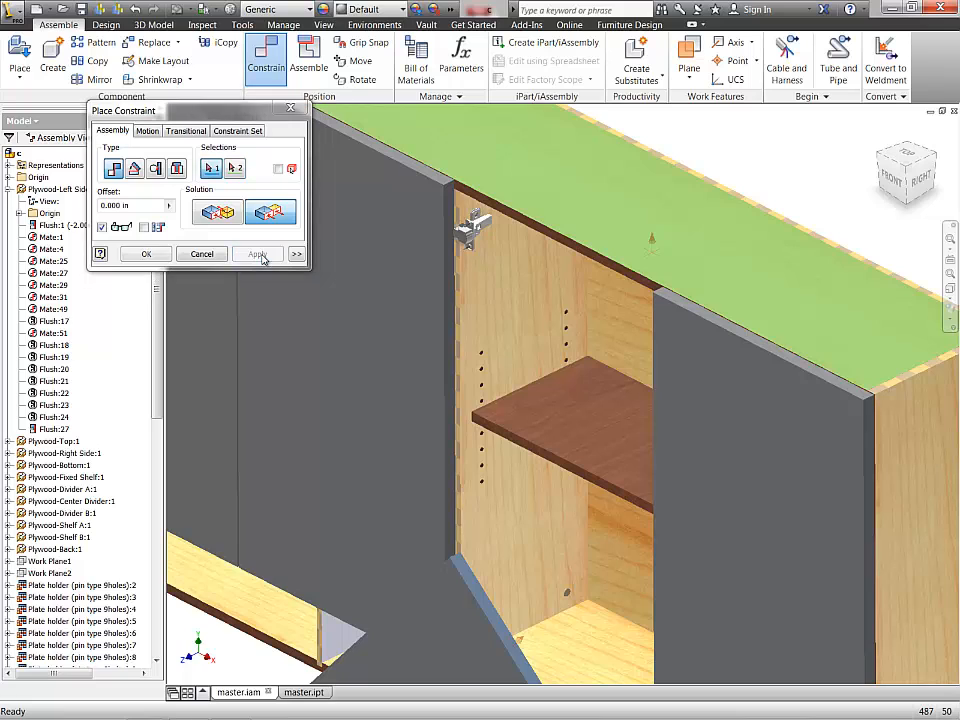
{"action": "key", "text": "Escape"}
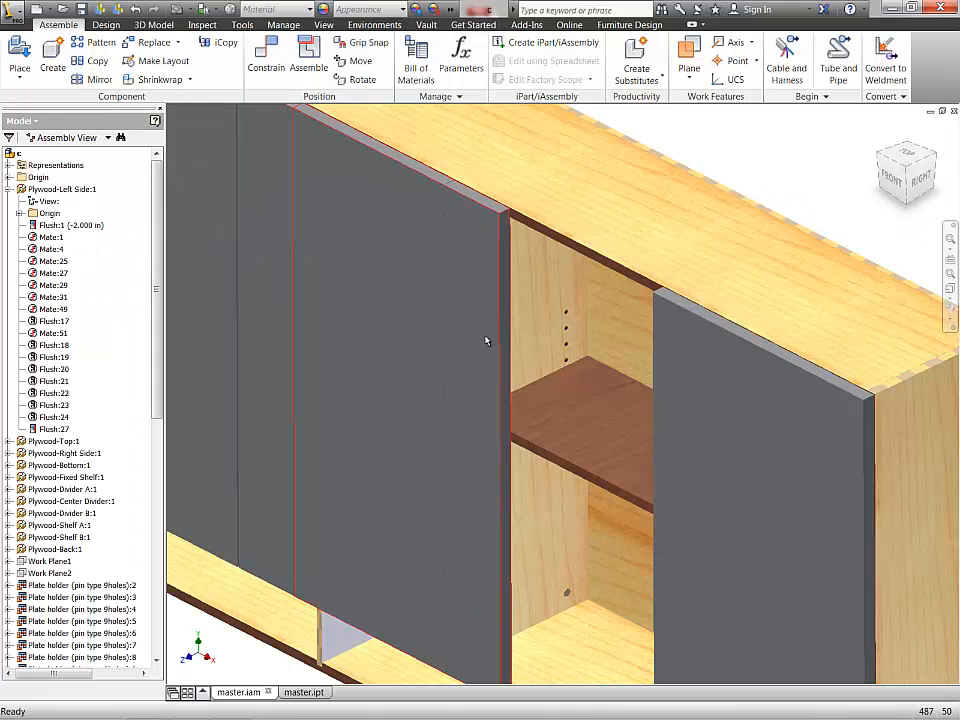
Step: Slide the second door copy into the remaining opening and mate its side face to Door B-1's facing side face with a 1/4 in offset
{"action": "left_click_drag", "start_coordinate": [489, 338], "coordinate": [551, 336]}
{"action": "scroll", "coordinate": [460, 215], "scroll_direction": "up", "scroll_amount": 3}
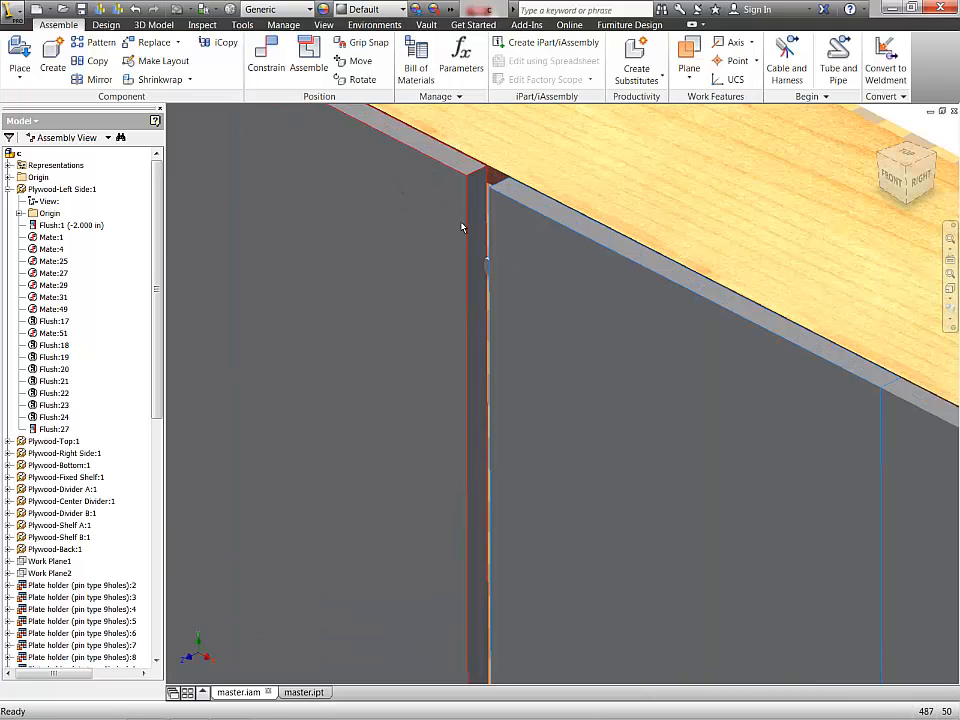
{"action": "key", "text": "c"}
{"action": "scroll", "coordinate": [561, 306], "scroll_direction": "down", "scroll_amount": 4}
{"action": "key", "text": "F4"}
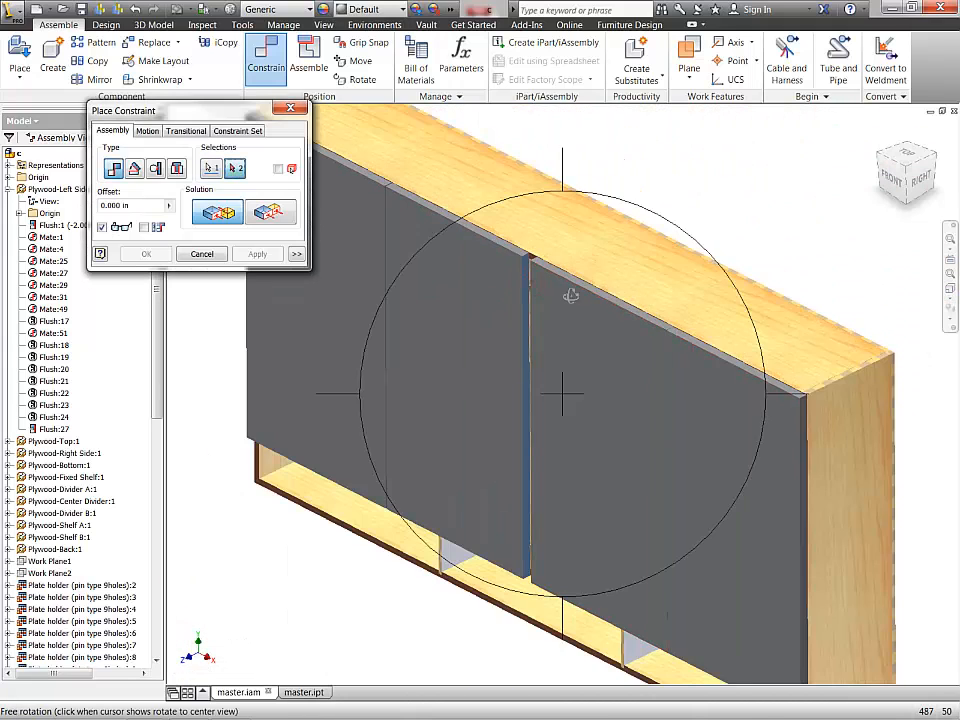
{"action": "left_click_drag", "start_coordinate": [570, 295], "coordinate": [643, 317]}
{"action": "scroll", "coordinate": [686, 313], "scroll_direction": "up", "scroll_amount": 3}
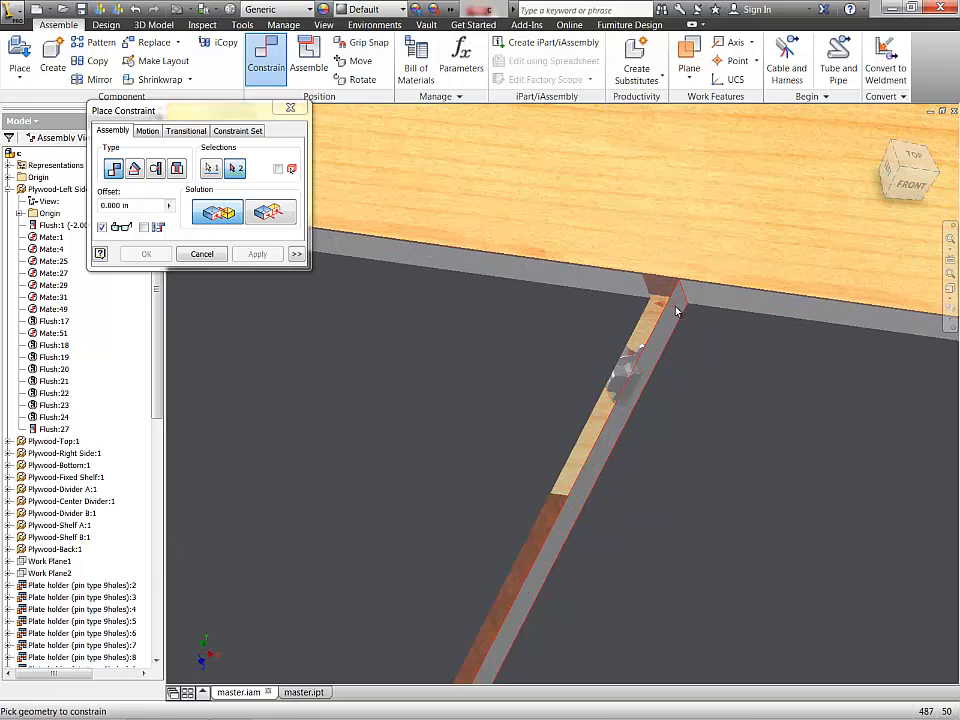
{"action": "left_click", "coordinate": [676, 312]}
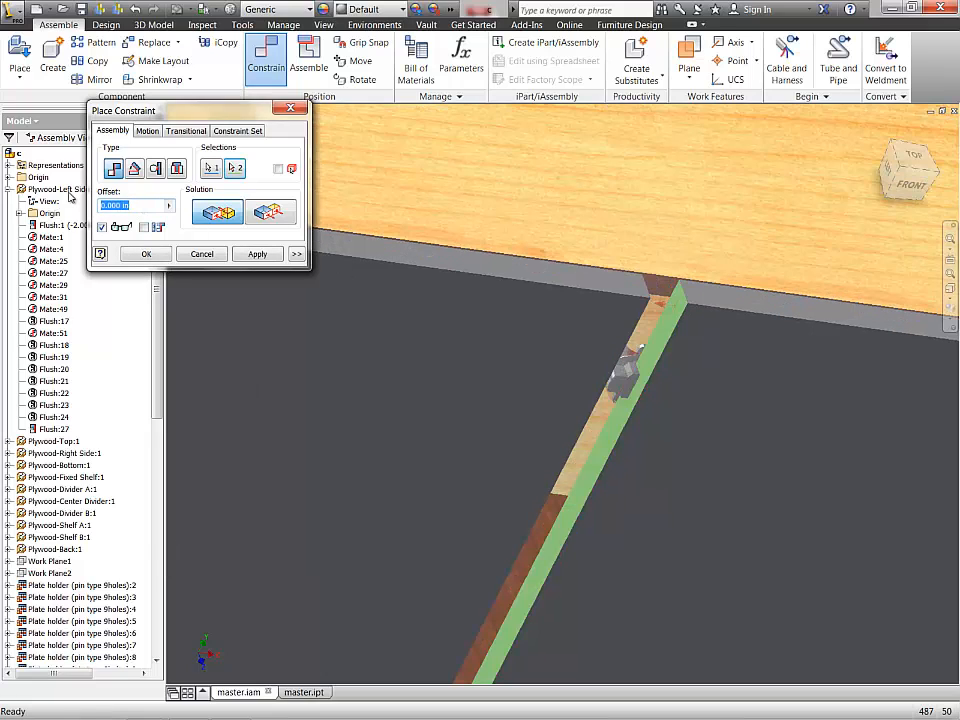
{"action": "type", "text": "1/4"}
{"action": "key", "text": "Return"}
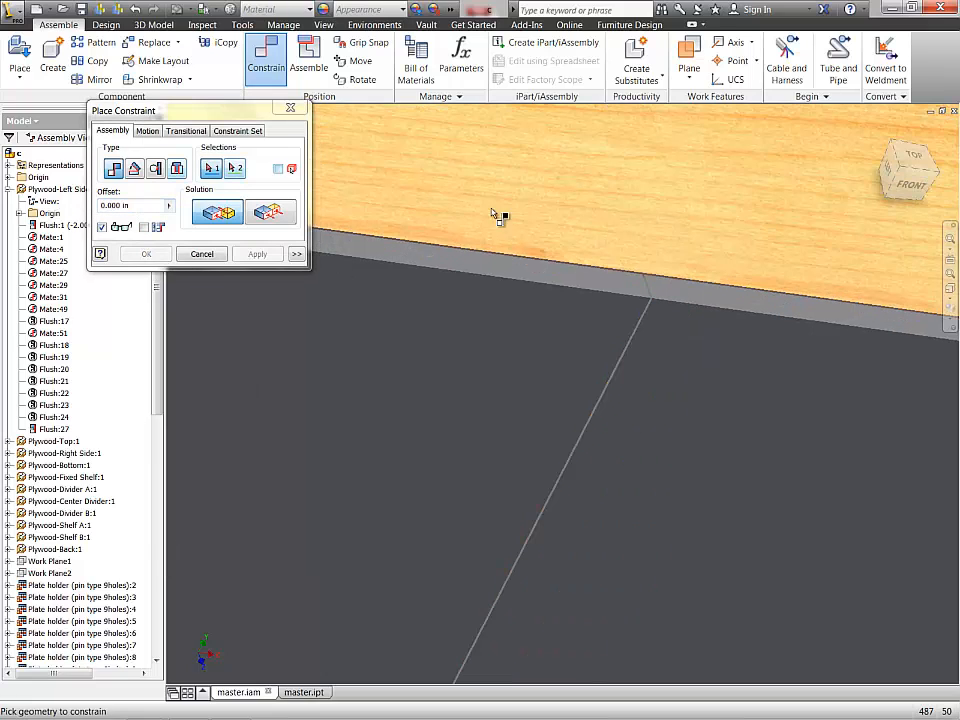
{"action": "scroll", "coordinate": [560, 226], "scroll_direction": "down", "scroll_amount": 3}
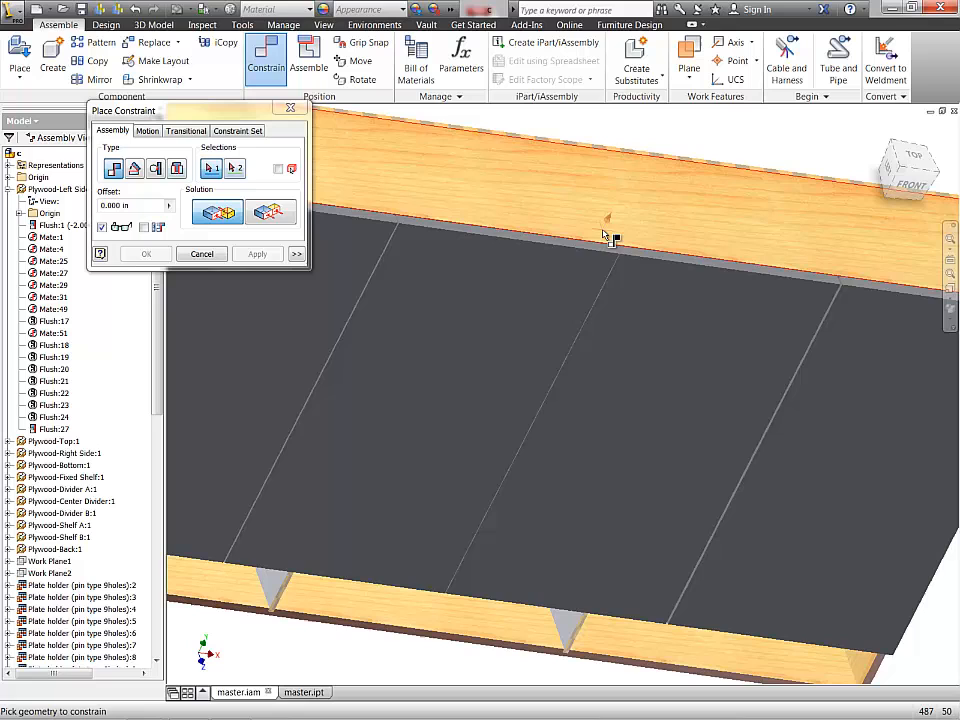
{"action": "left_click", "coordinate": [202, 256]}
{"action": "left_click", "coordinate": [902, 168]}
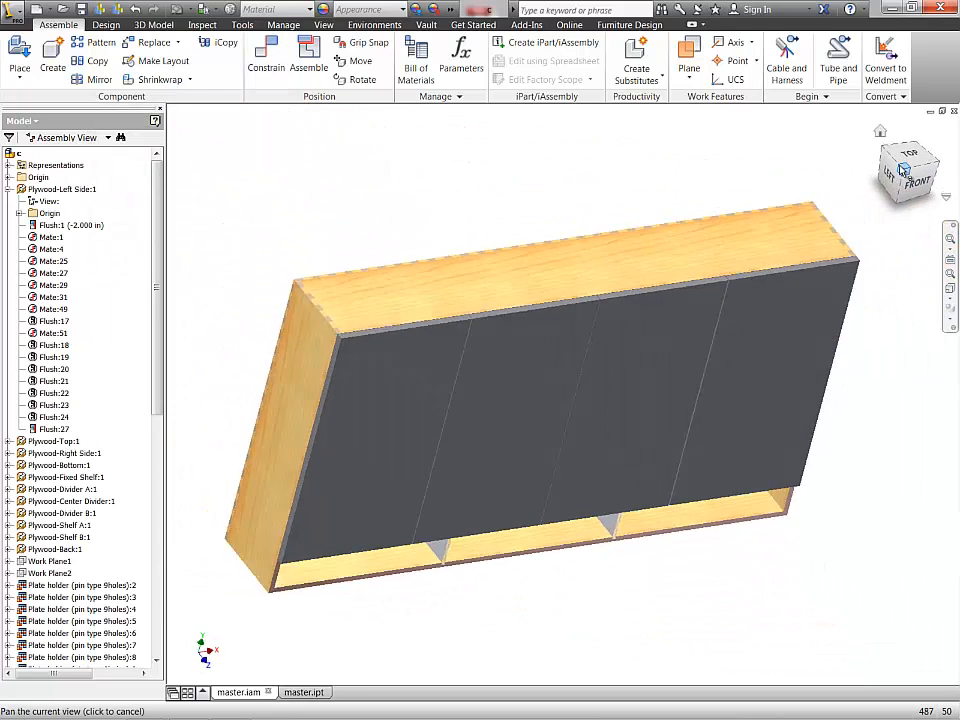
{"action": "left_click", "coordinate": [933, 164]}
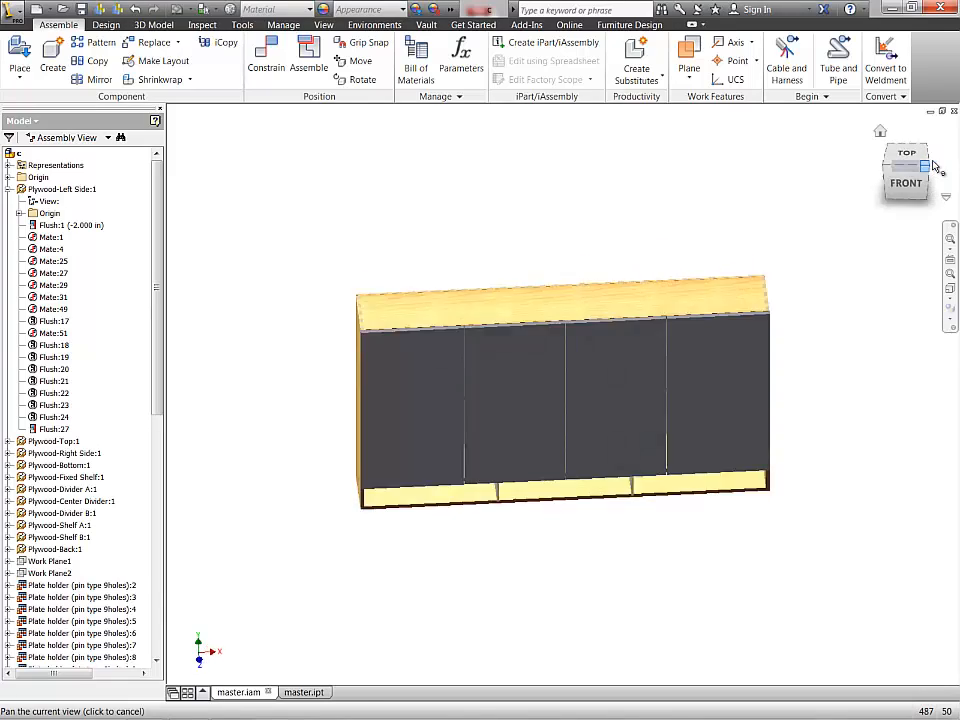
{"action": "scroll", "coordinate": [590, 345], "scroll_direction": "up", "scroll_amount": 3}
{"action": "left_click_drag", "start_coordinate": [594, 341], "coordinate": [598, 334]}
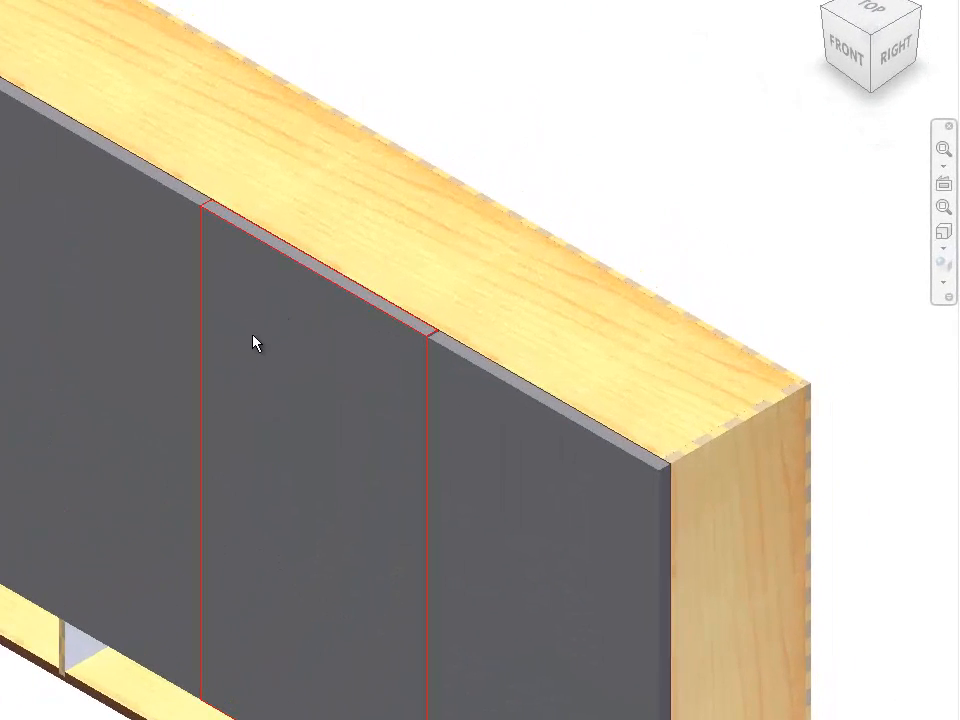
{"action": "middle_click_drag", "start_coordinate": [242, 268], "coordinate": [223, 193], "text": "shift"}
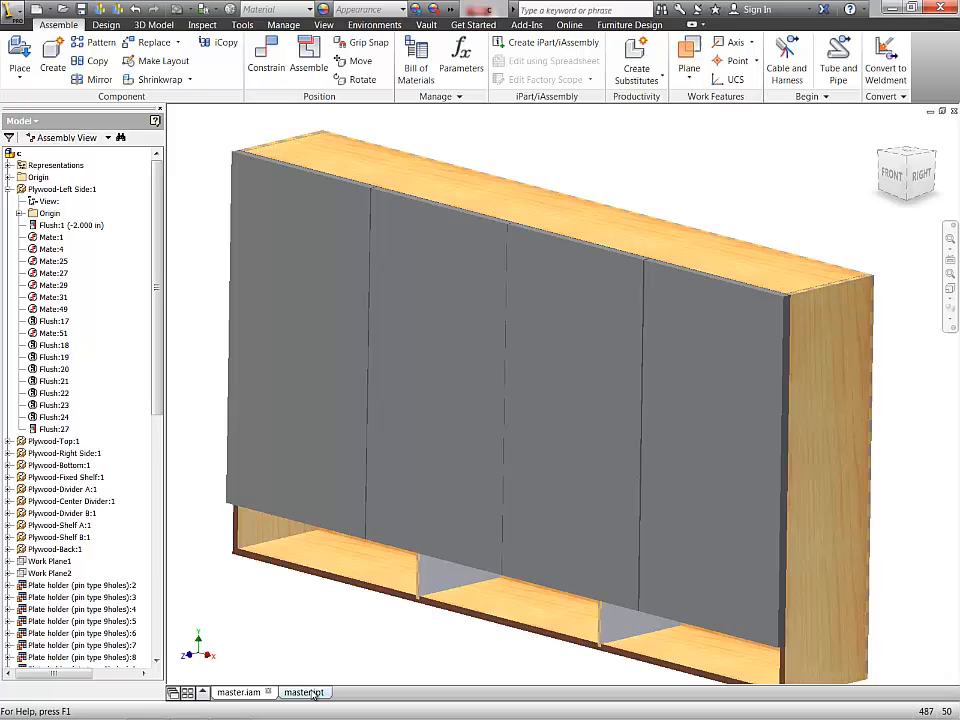
Step: In the master.ipt part, set the cabinet's overall width to 60 in and its overall height to 40 in
{"action": "left_click", "coordinate": [303, 692]}
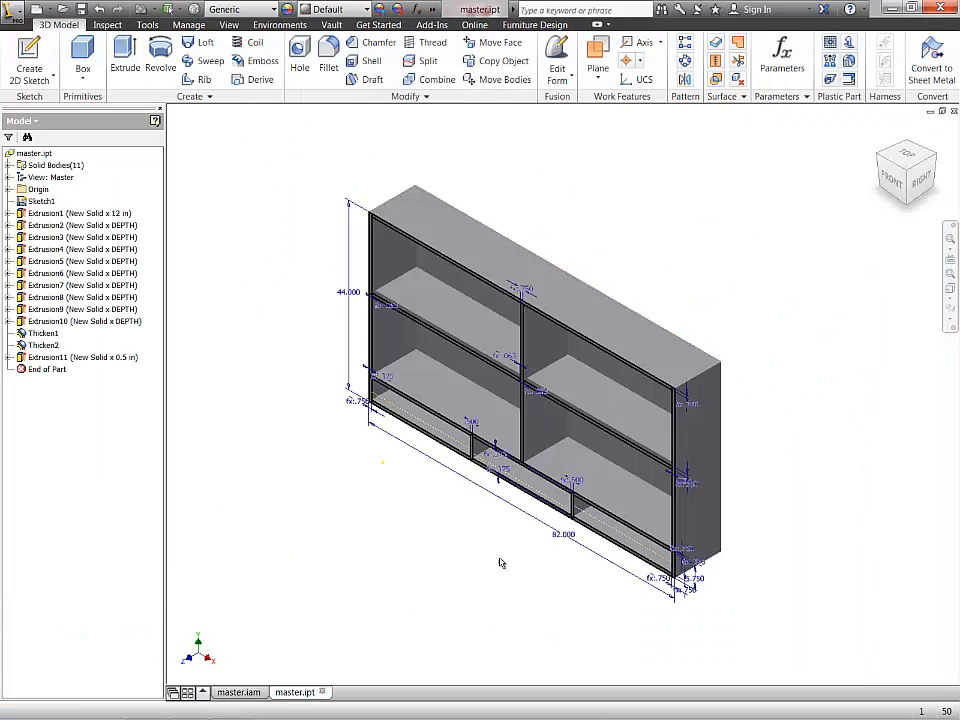
{"action": "double_click", "coordinate": [567, 541]}
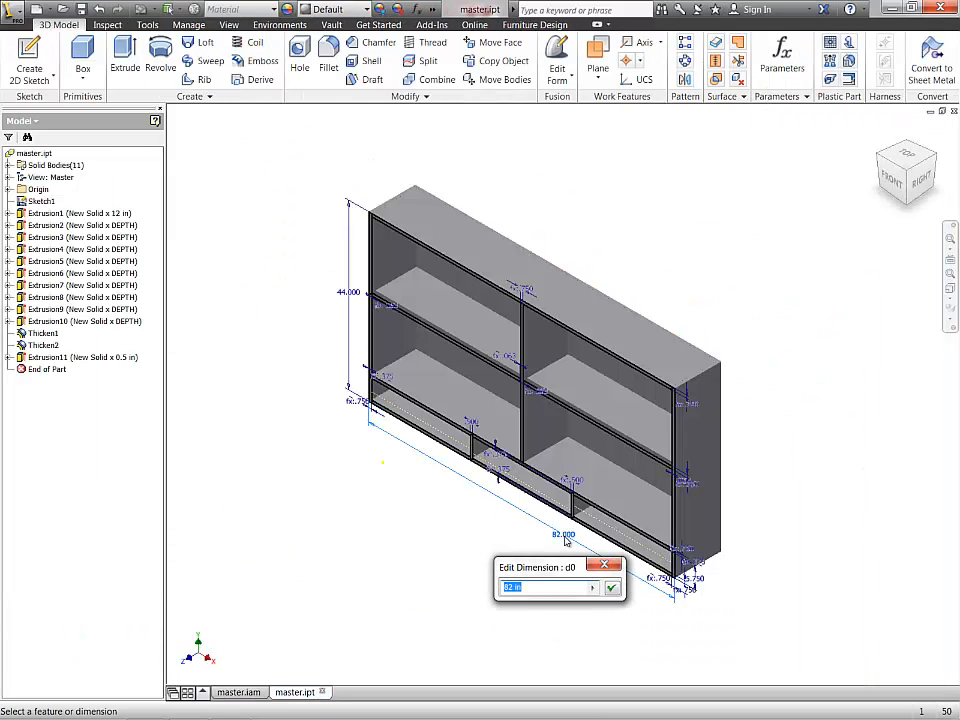
{"action": "type", "text": "60"}
{"action": "key", "text": "Return"}
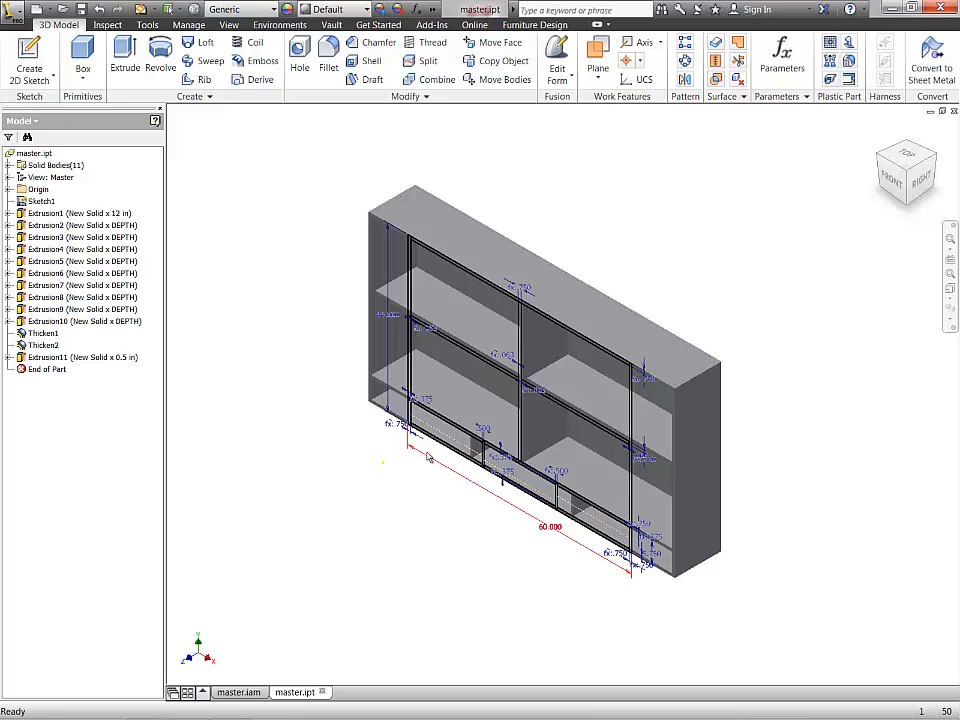
{"action": "double_click", "coordinate": [390, 320]}
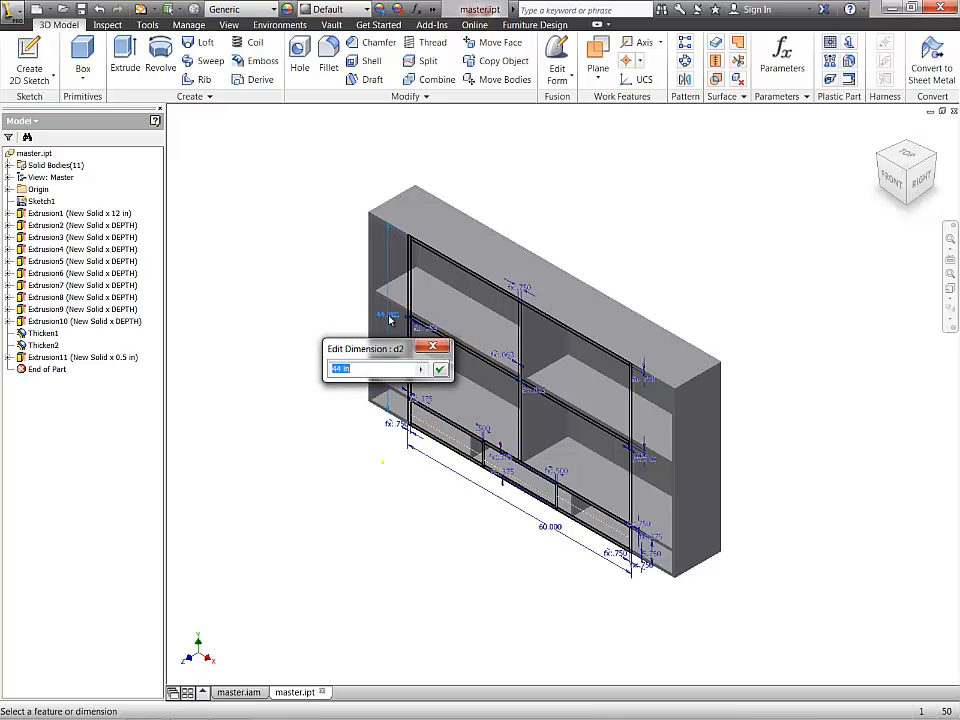
{"action": "type", "text": "40"}
{"action": "key", "text": "Return"}
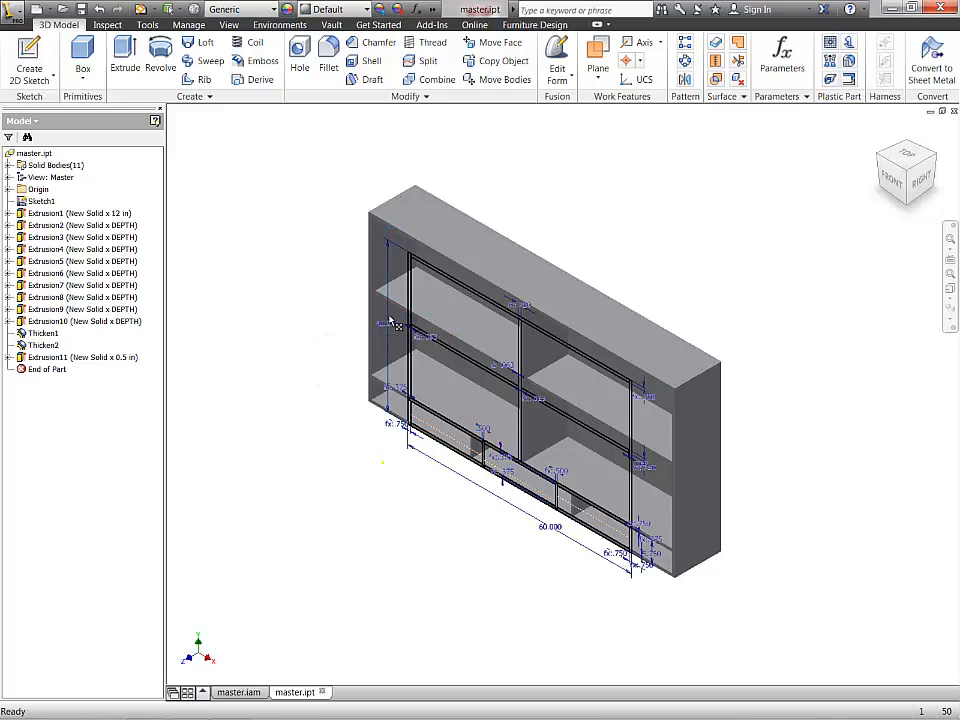
Step: Set the DEPTH parameter to 13 in in the part's parameter table
{"action": "left_click", "coordinate": [804, 57]}
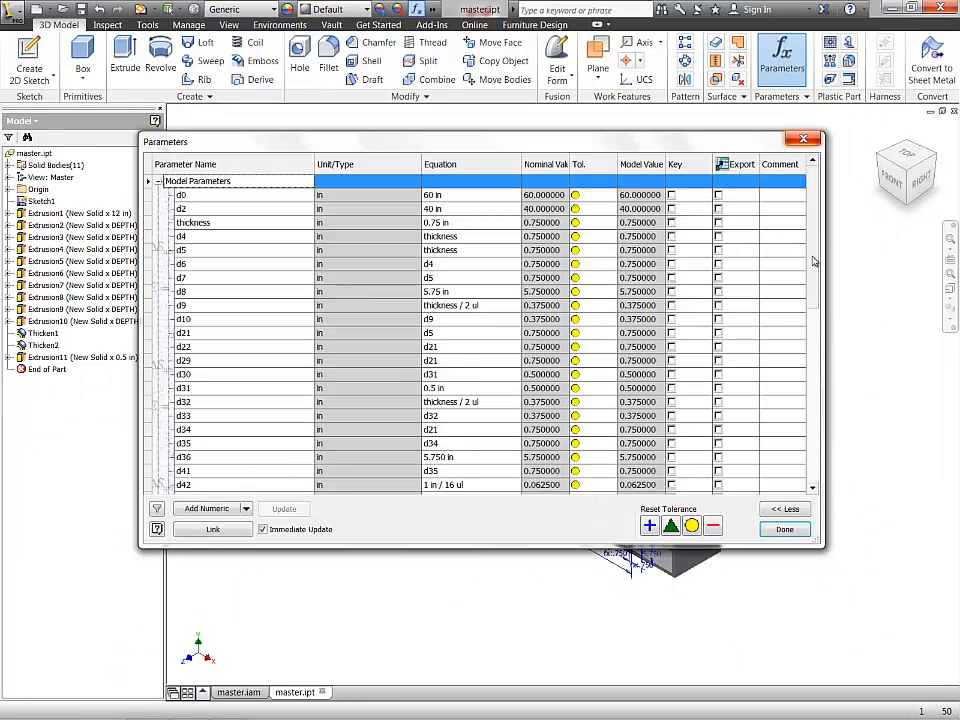
{"action": "scroll", "coordinate": [813, 311], "scroll_direction": "down", "scroll_amount": 4}
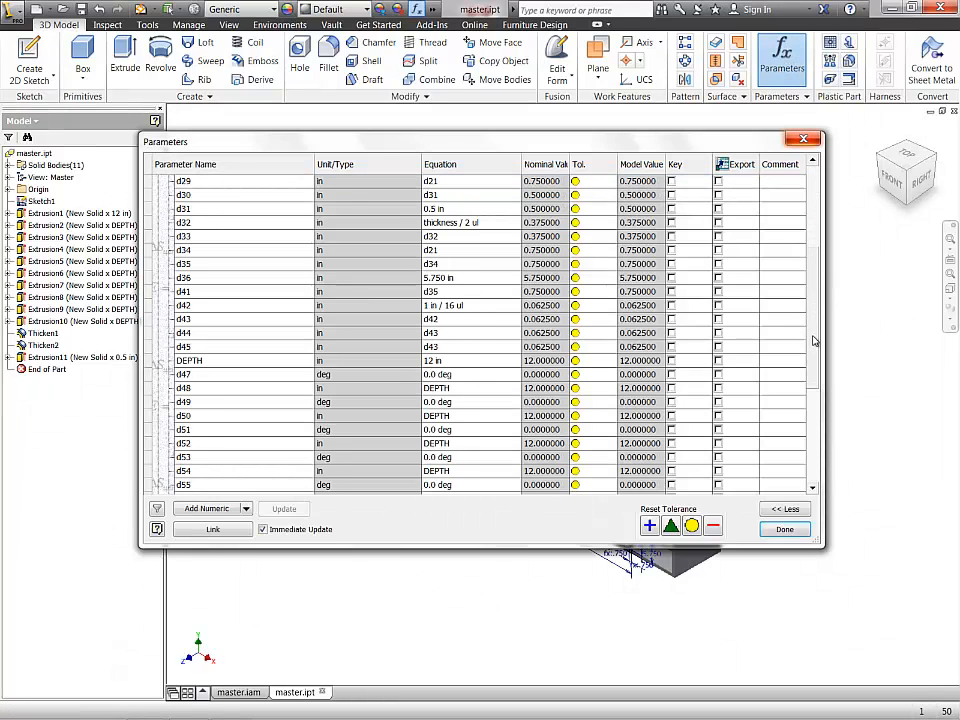
{"action": "left_click", "coordinate": [455, 362]}
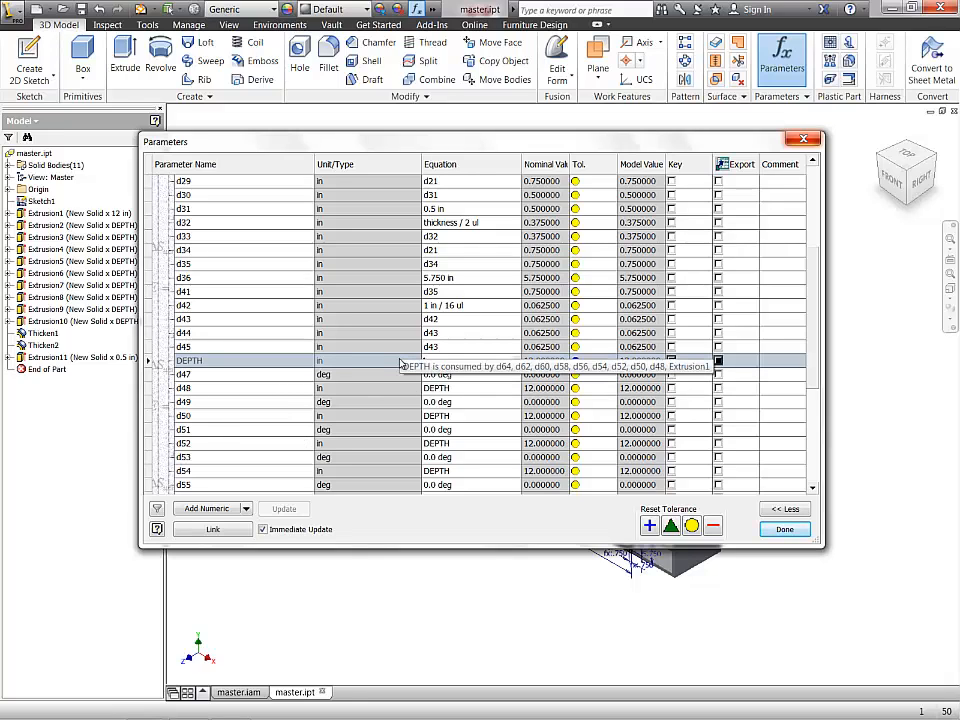
{"action": "type", "text": "13"}
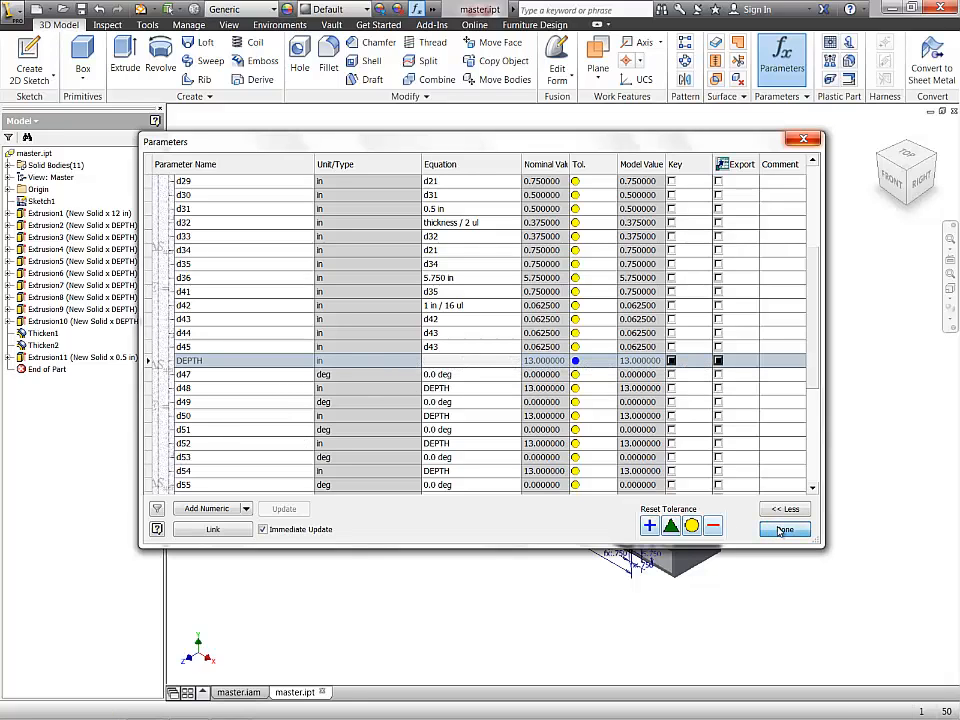
{"action": "left_click", "coordinate": [783, 530]}
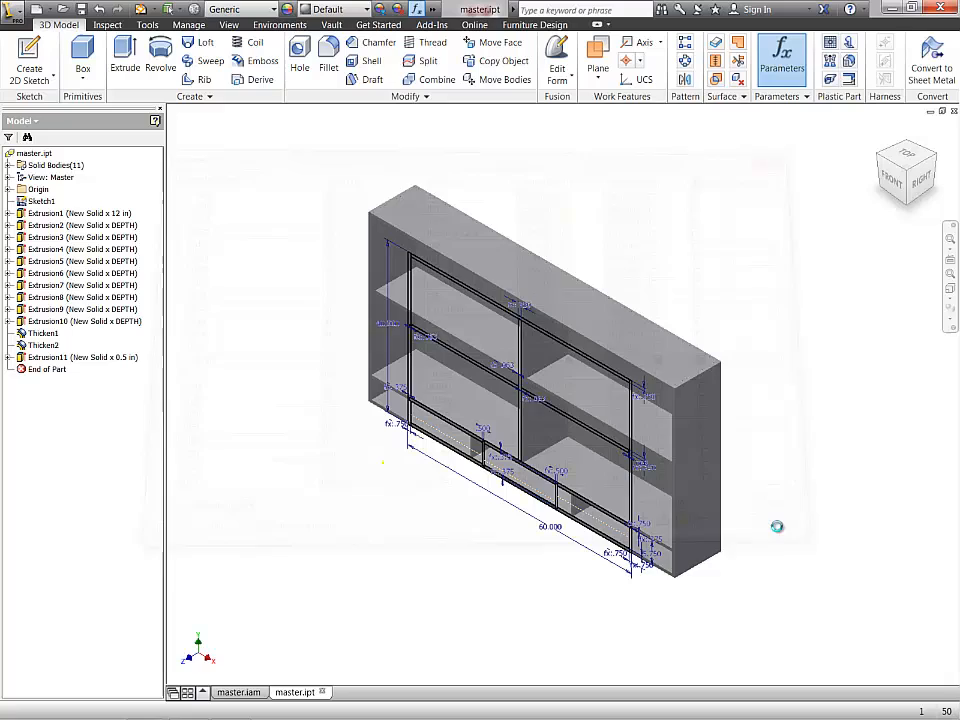
Step: Return to the master.iam assembly, update it from the changed master part, and save it
{"action": "left_click", "coordinate": [250, 692]}
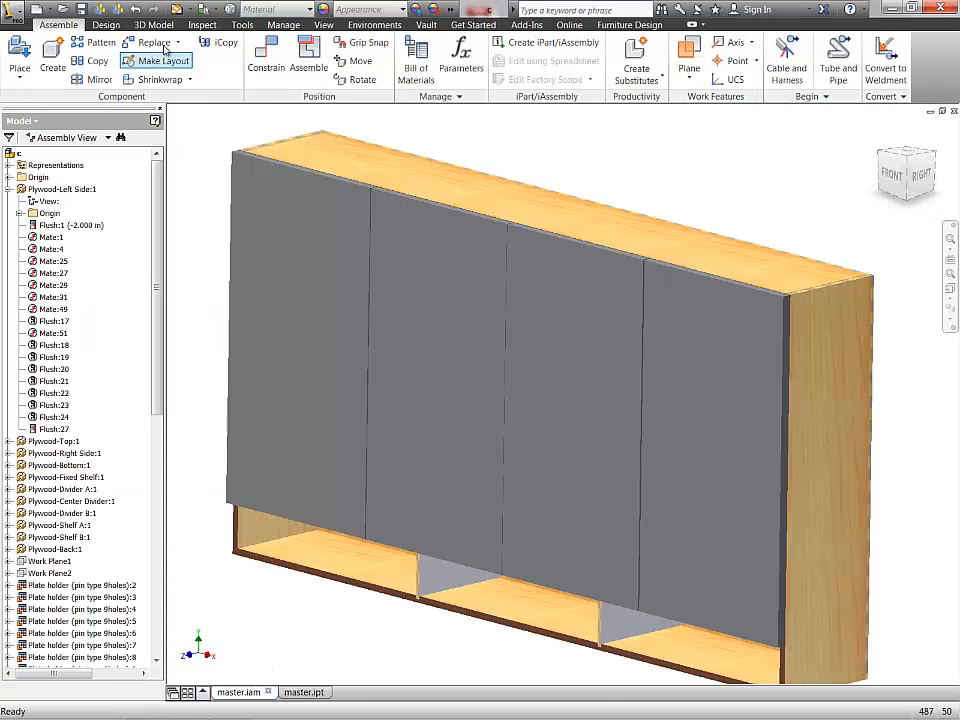
{"action": "left_click", "coordinate": [132, 9]}
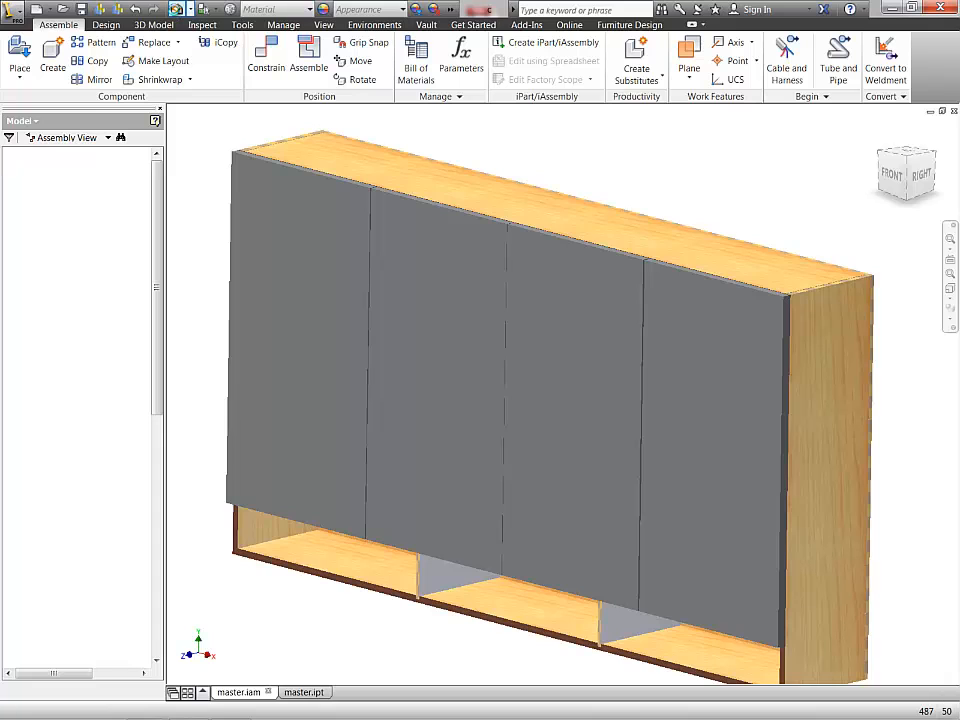
{"action": "middle_click_drag", "start_coordinate": [266, 270], "coordinate": [264, 244]}
{"action": "left_click", "coordinate": [63, 9]}
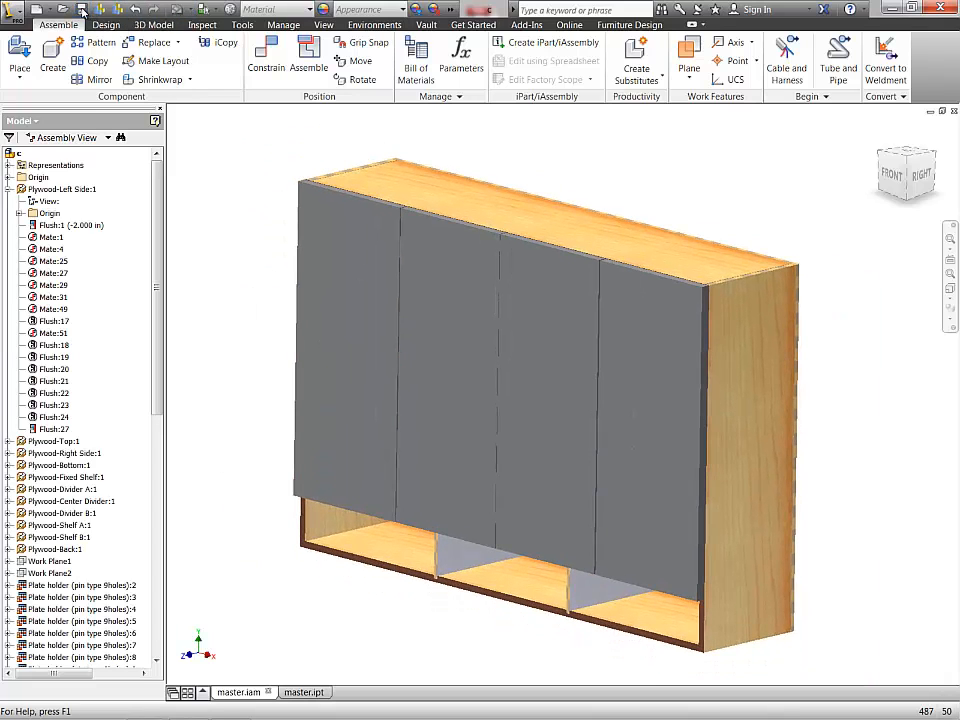
{"action": "left_click", "coordinate": [553, 316]}
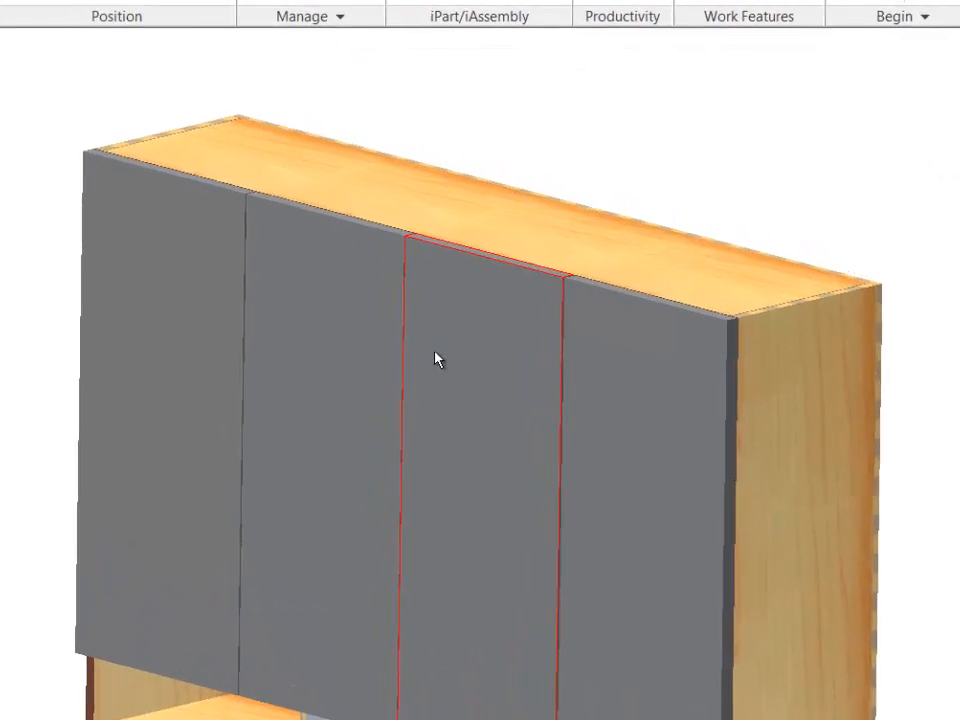
Step: Assign the profile part type with edge banding enabled to the cabinet's doors
{"action": "mouse_move", "coordinate": [518, 308]}
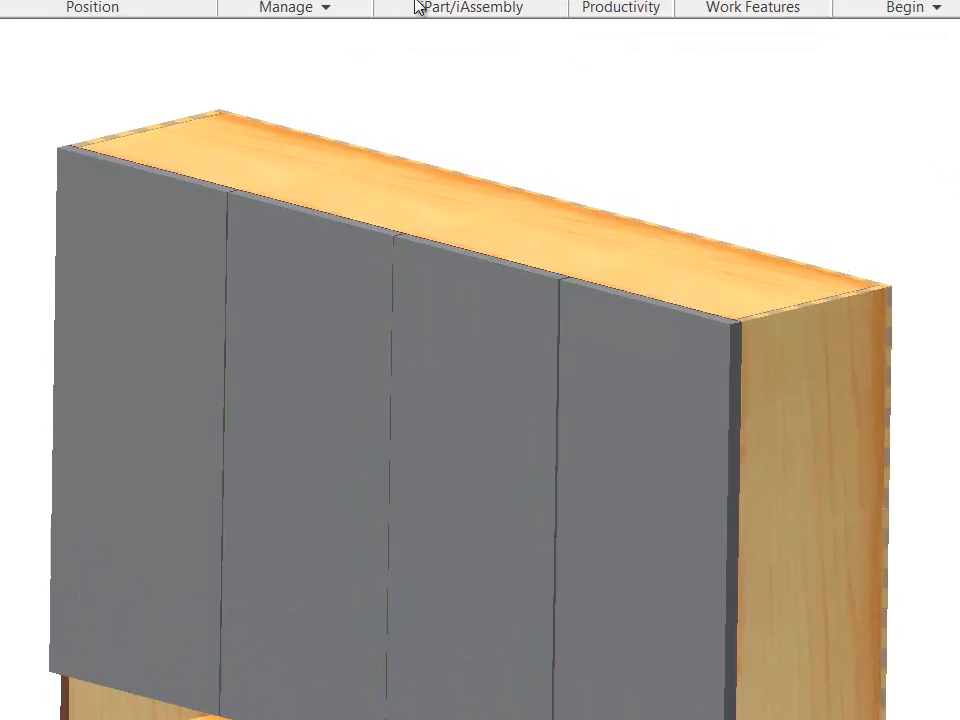
{"action": "left_click", "coordinate": [470, 1]}
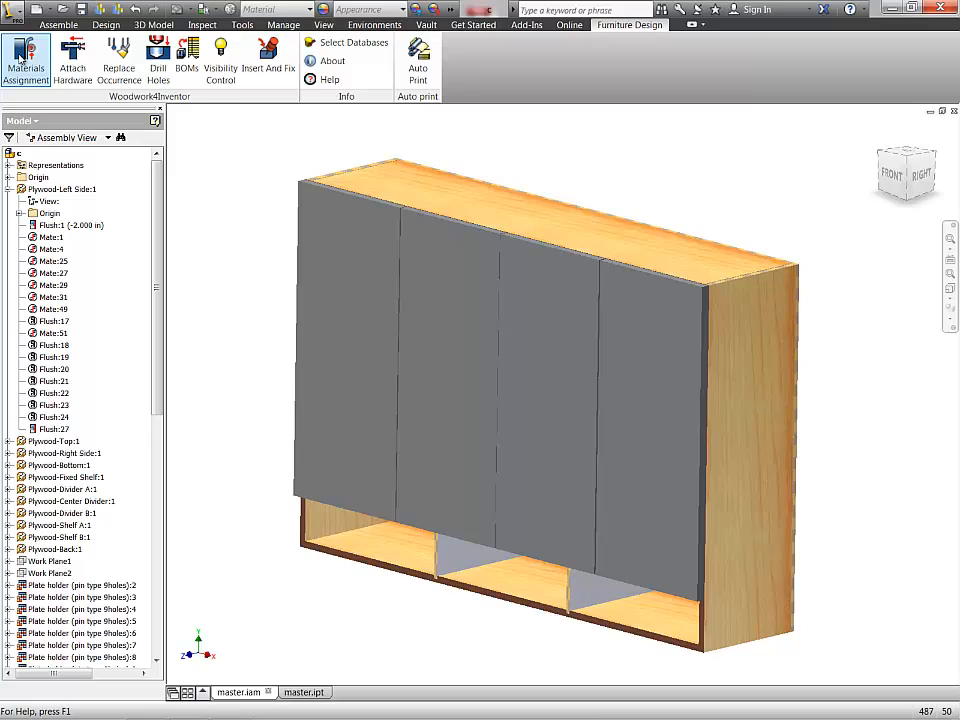
{"action": "left_click", "coordinate": [22, 58]}
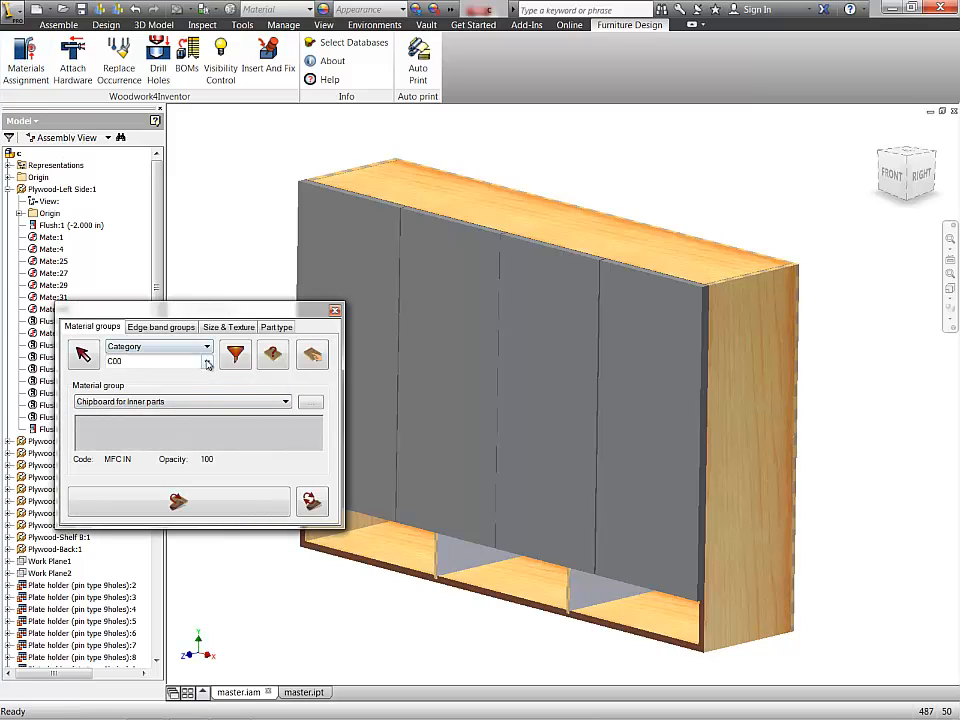
{"action": "left_click", "coordinate": [276, 327]}
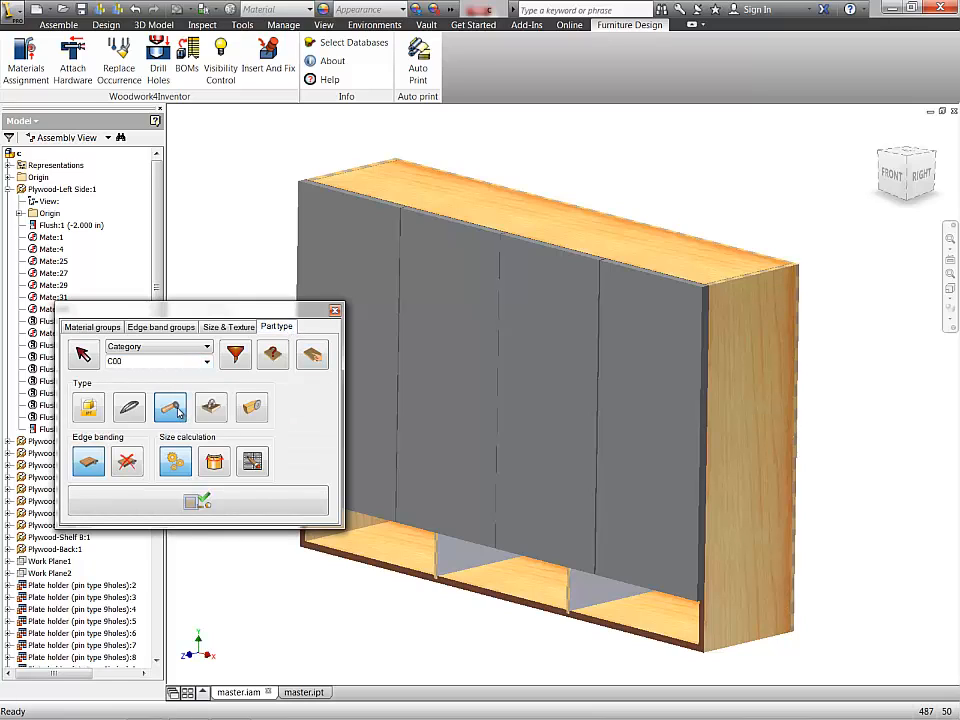
{"action": "left_click", "coordinate": [666, 424]}
{"action": "left_click", "coordinate": [583, 400]}
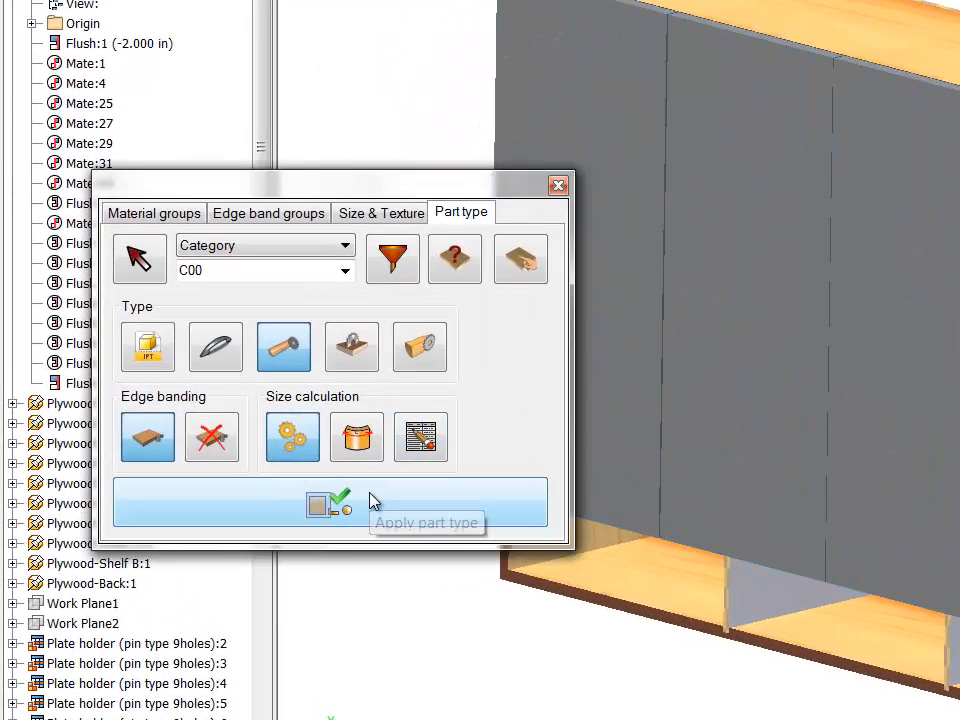
Step: Review the available material groups in the list and in the material group database
{"action": "left_click", "coordinate": [196, 216]}
{"action": "left_click", "coordinate": [208, 340]}
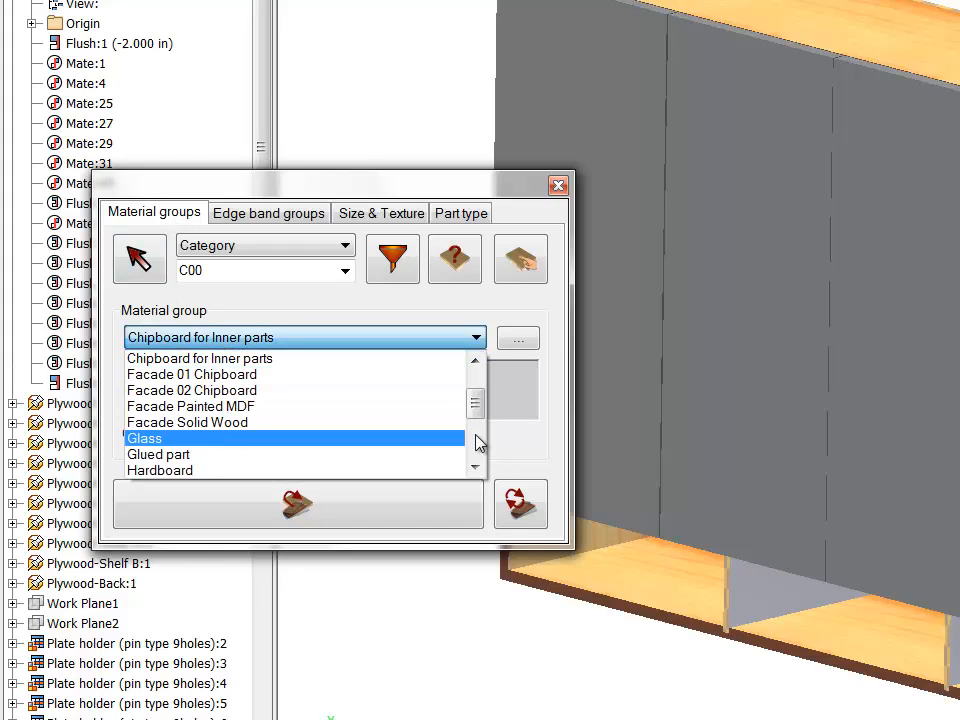
{"action": "left_click", "coordinate": [512, 341]}
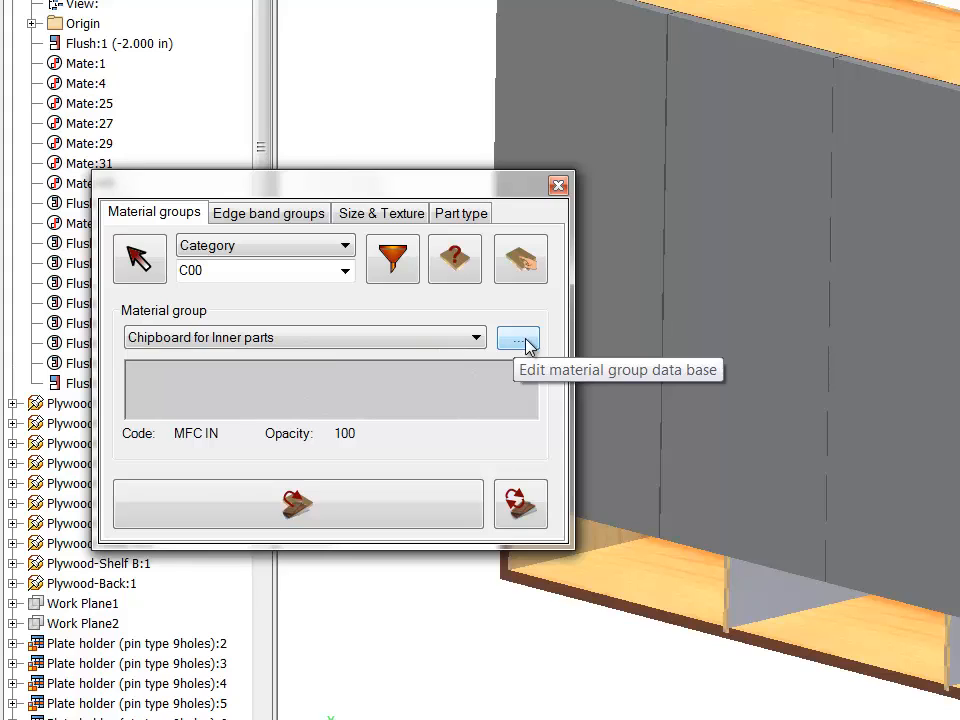
{"action": "left_click", "coordinate": [518, 341]}
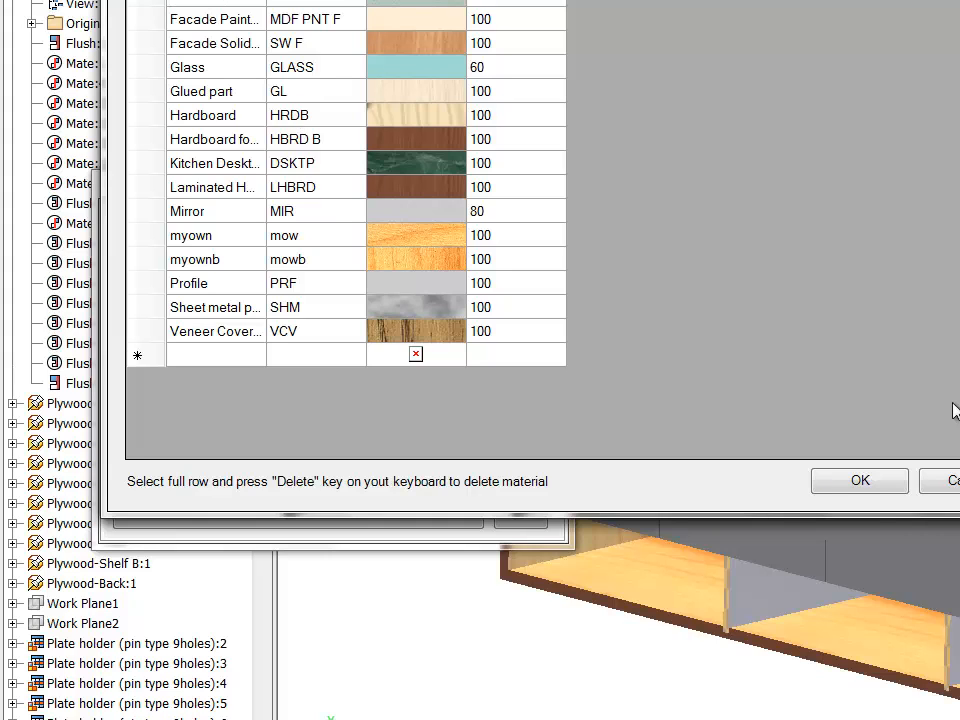
{"action": "left_click", "coordinate": [878, 480]}
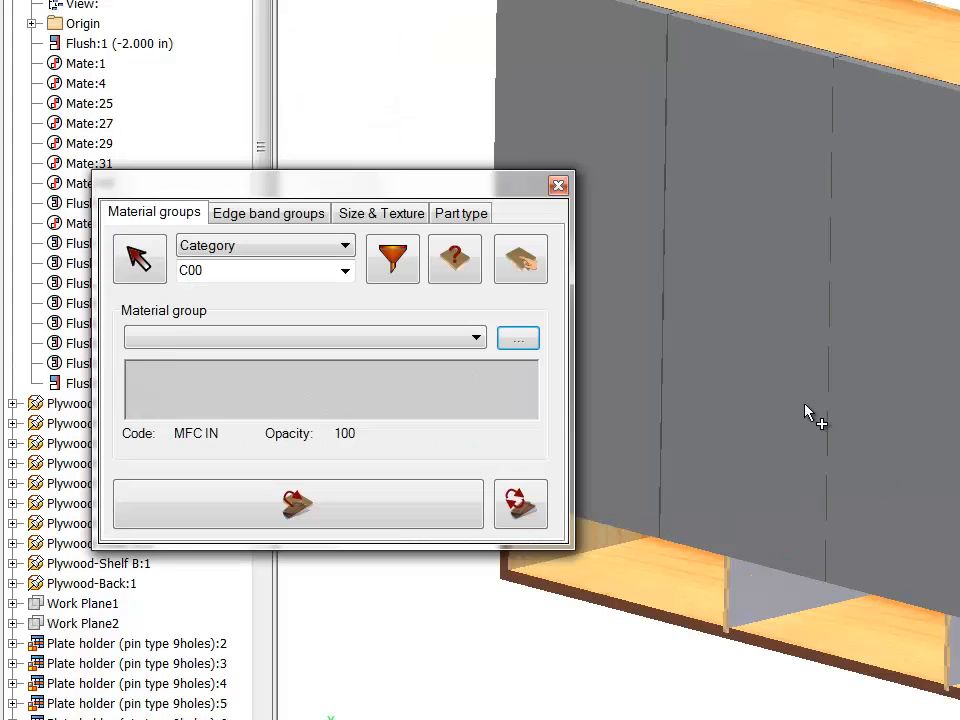
Step: Attach the Facade 01 Chipboard material group to the cabinet's four doors and close the material assignment
{"action": "left_click", "coordinate": [456, 340]}
{"action": "left_click_drag", "start_coordinate": [480, 397], "coordinate": [303, 419]}
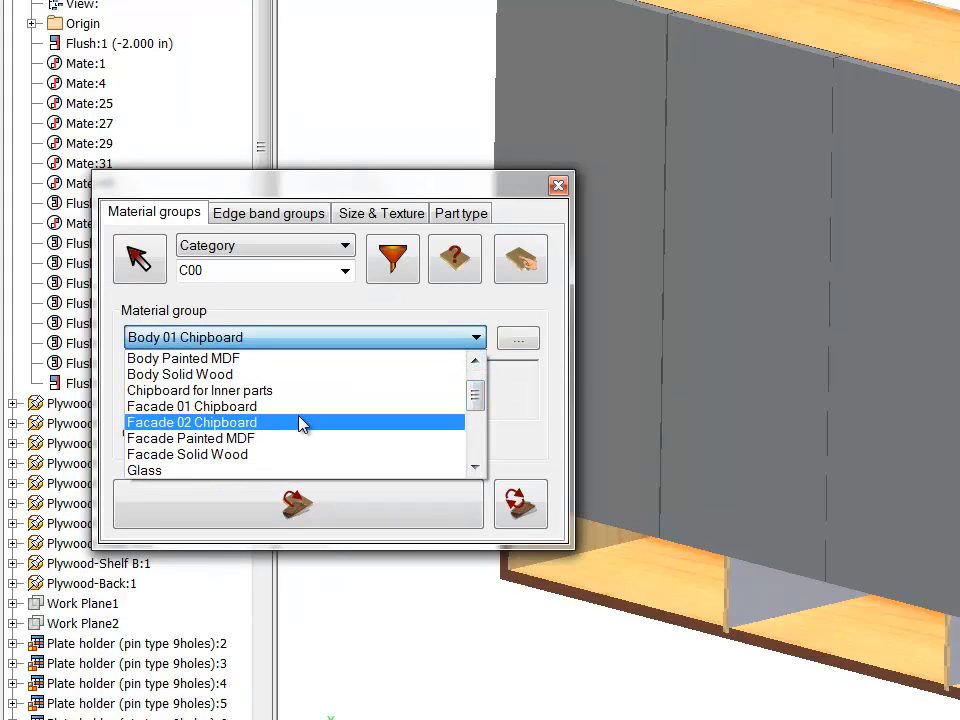
{"action": "left_click", "coordinate": [304, 410]}
{"action": "left_click", "coordinate": [588, 95]}
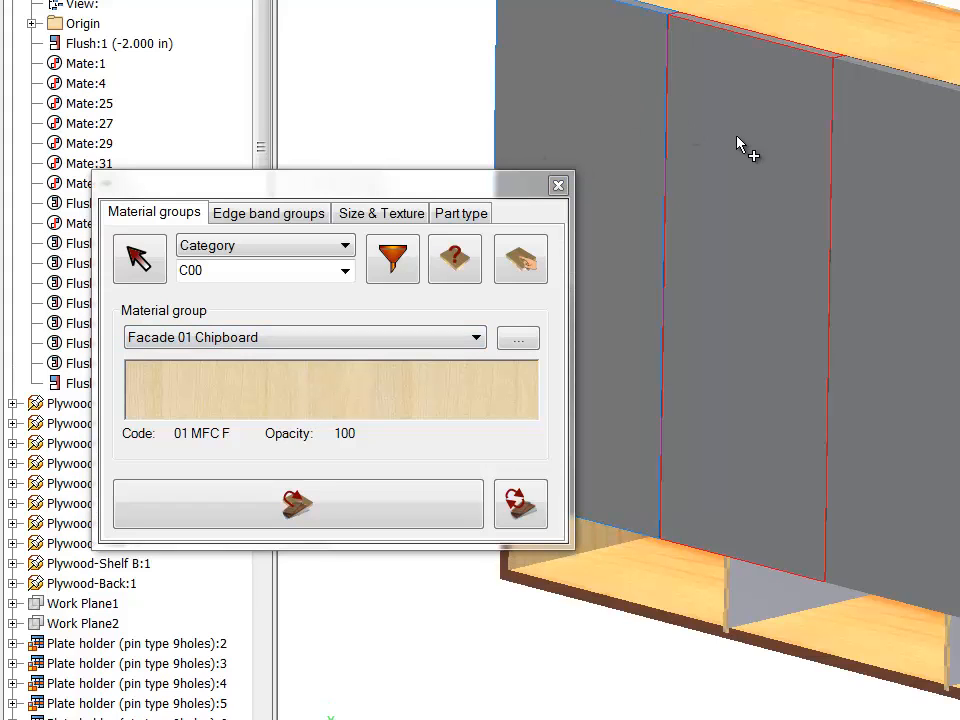
{"action": "left_click", "coordinate": [739, 146]}
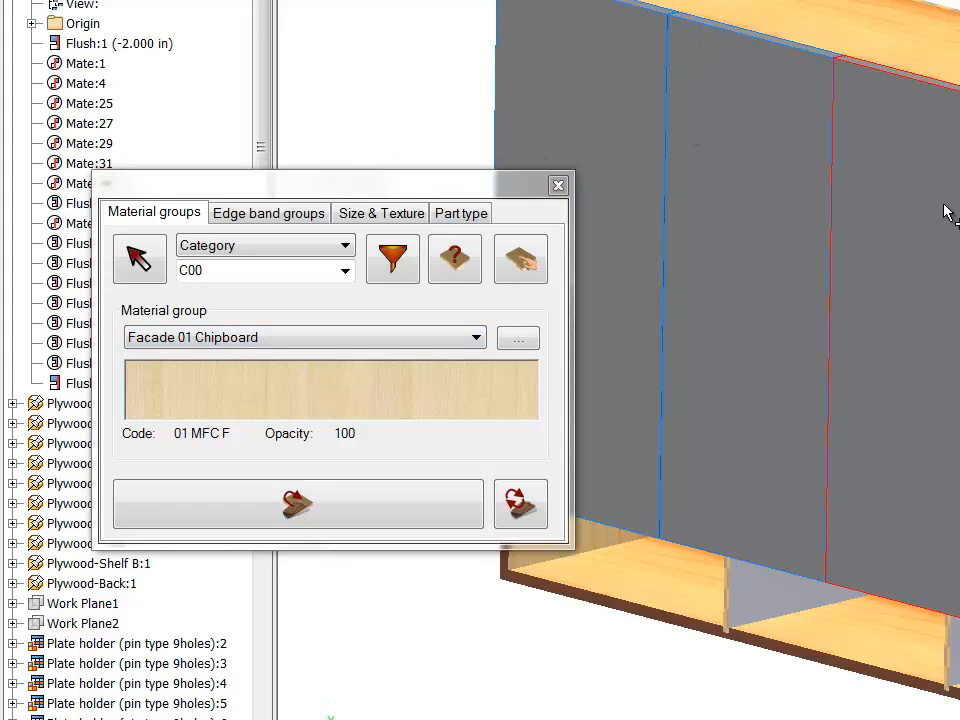
{"action": "left_click", "coordinate": [361, 515]}
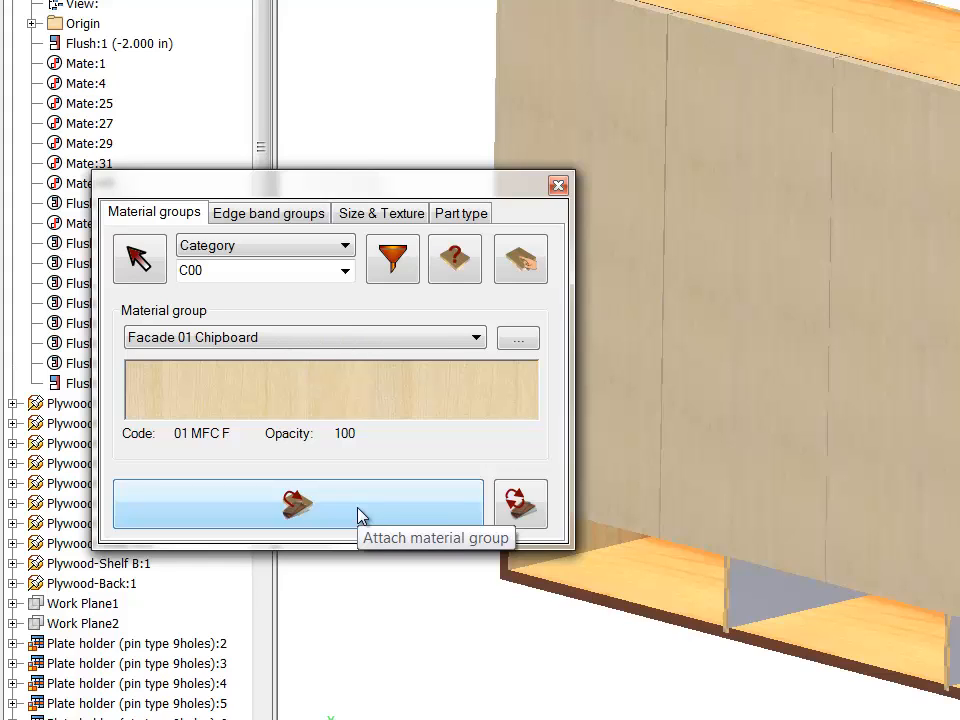
{"action": "left_click", "coordinate": [558, 186]}
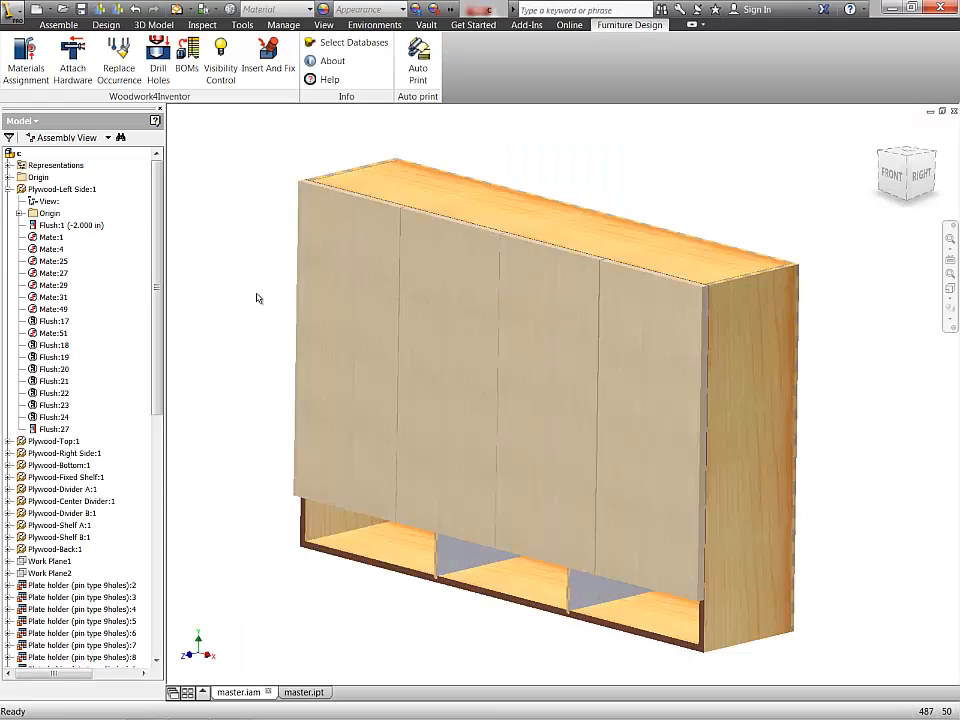
Step: Collect the assembly's woodwork BOM and expand the master, Door B-1 and 100 Deg Overlay Hinge entries
{"action": "left_click", "coordinate": [187, 58]}
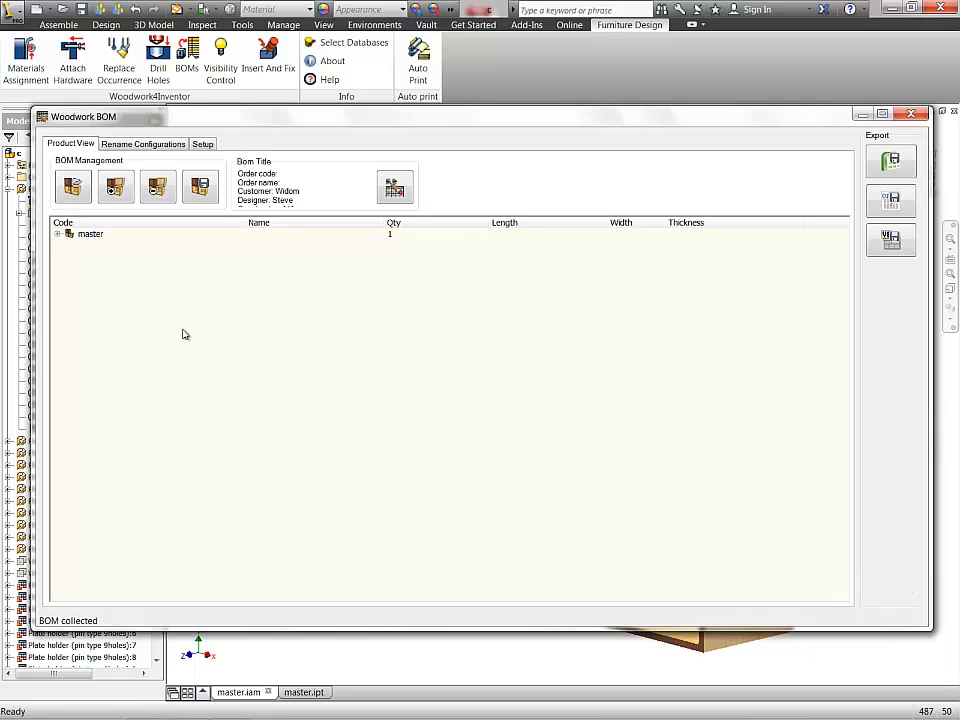
{"action": "left_click", "coordinate": [58, 235]}
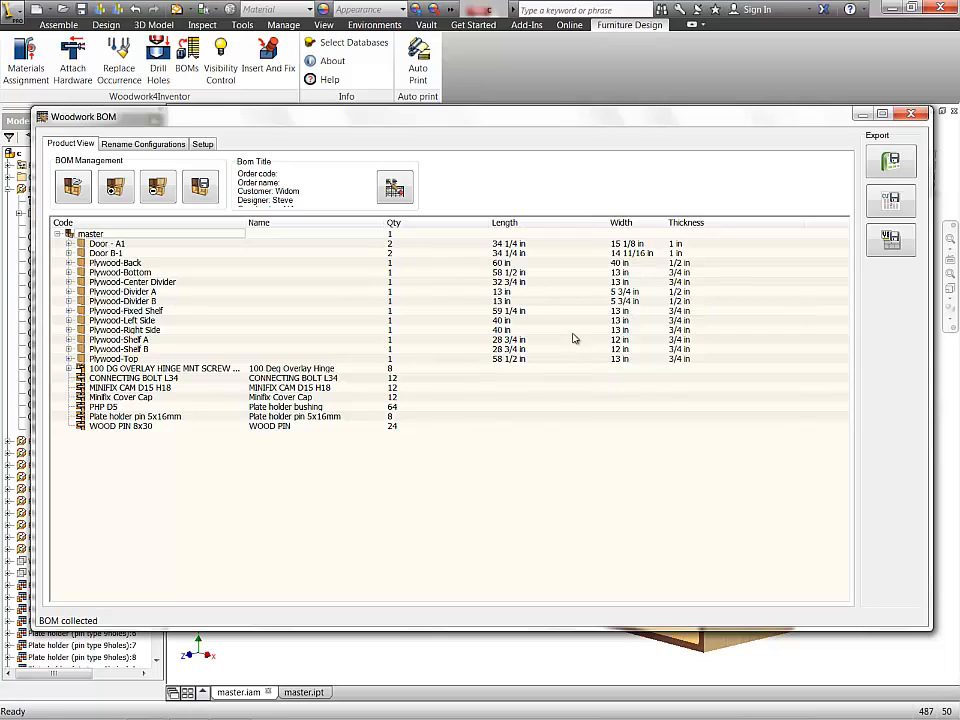
{"action": "left_click", "coordinate": [69, 254]}
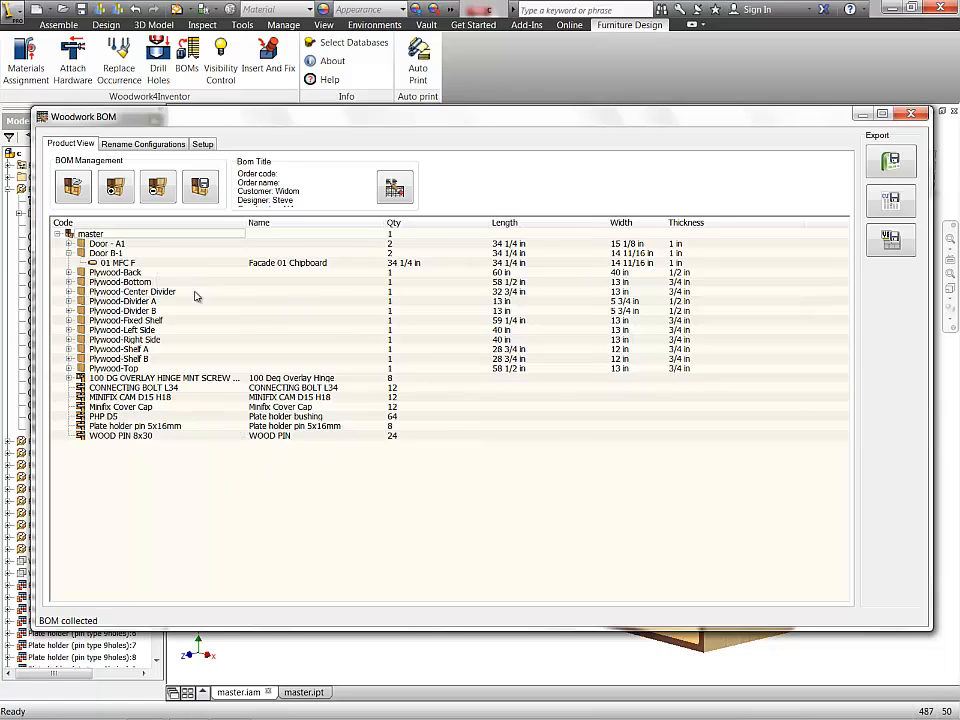
{"action": "left_click", "coordinate": [69, 378]}
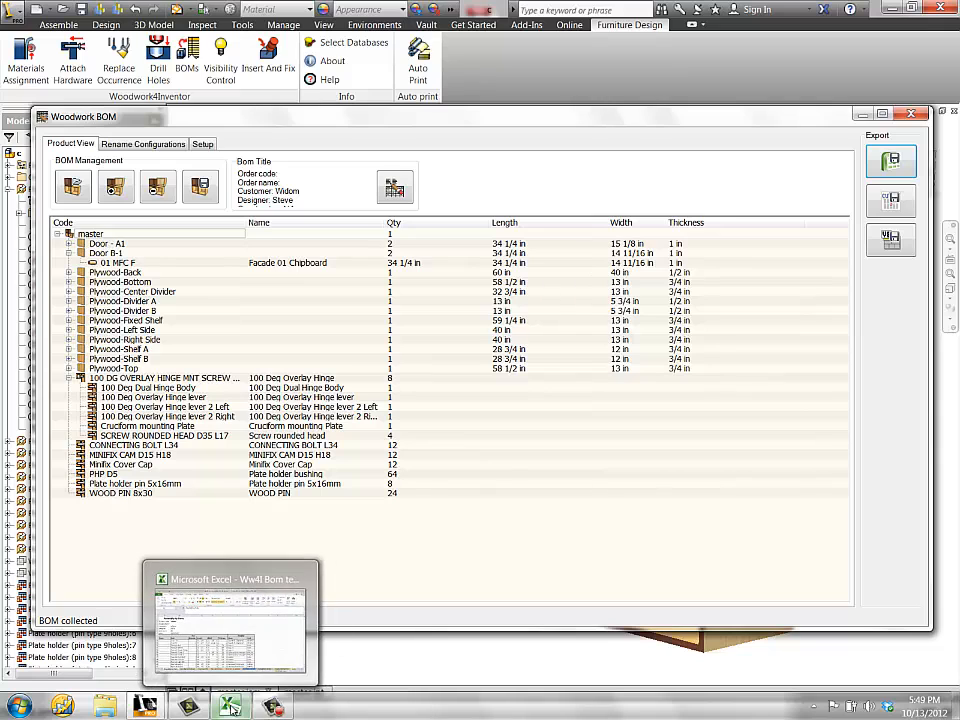
Step: Switch to the exported BOM workbook in Excel and review the Assembly by Parts, Assembly by Hardware and Total Assembly sheets
{"action": "left_click", "coordinate": [231, 707]}
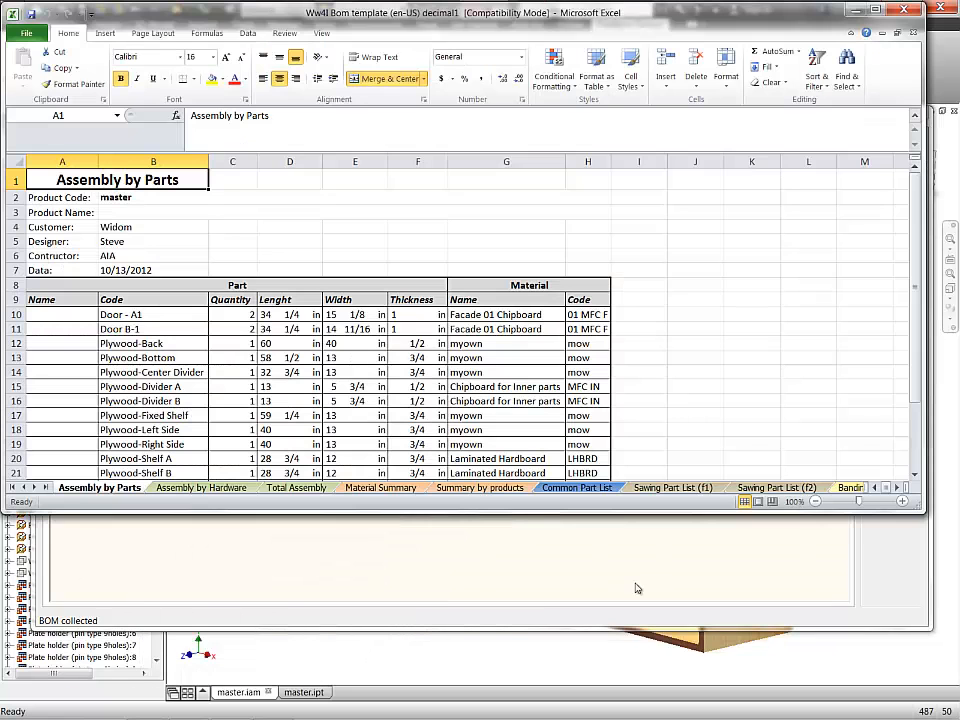
{"action": "left_click_drag", "start_coordinate": [468, 511], "coordinate": [468, 612]}
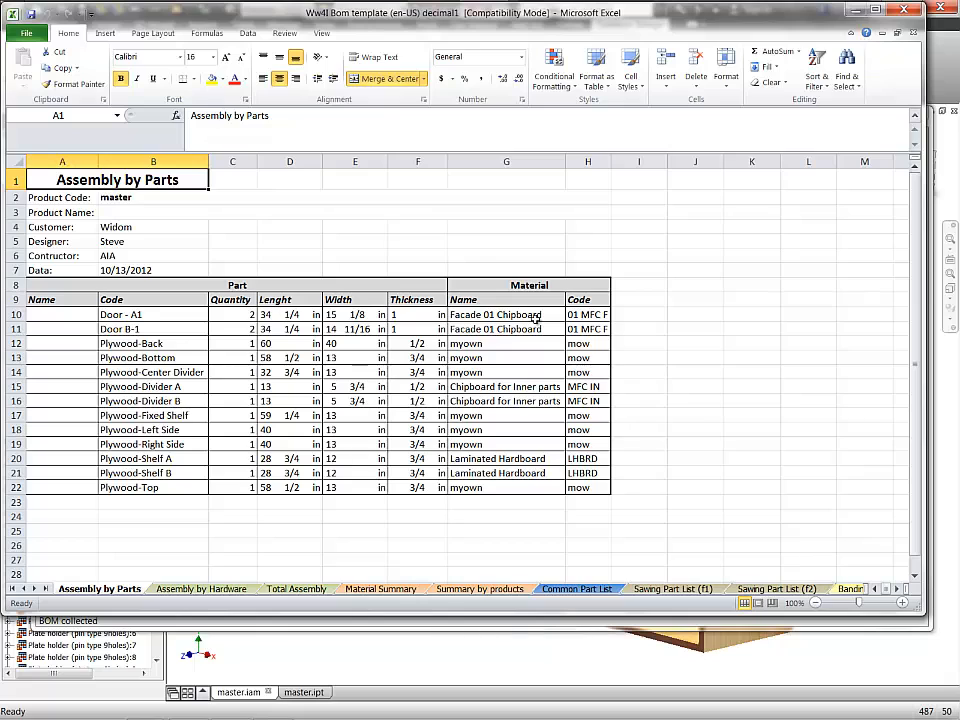
{"action": "left_click", "coordinate": [218, 589]}
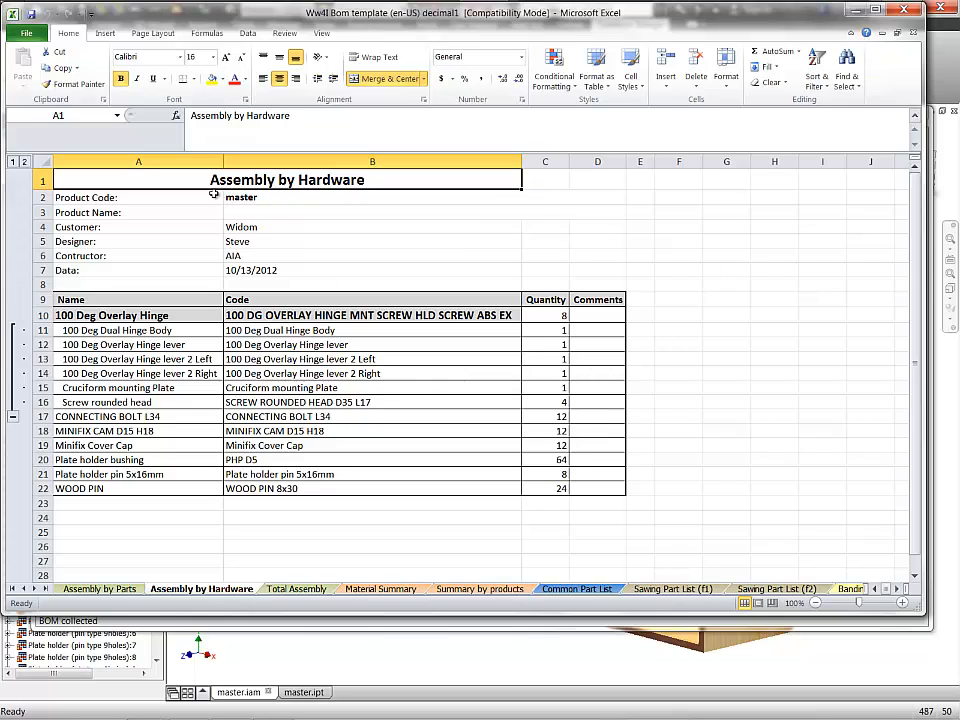
{"action": "left_click", "coordinate": [283, 589]}
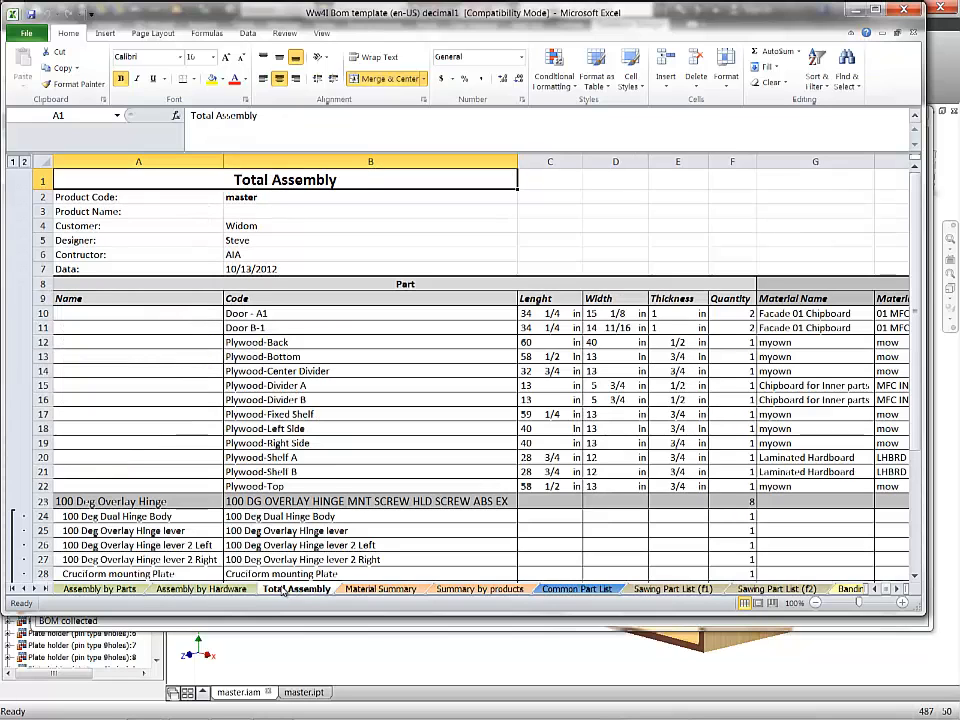
{"action": "scroll", "coordinate": [338, 481], "scroll_direction": "down", "scroll_amount": 1}
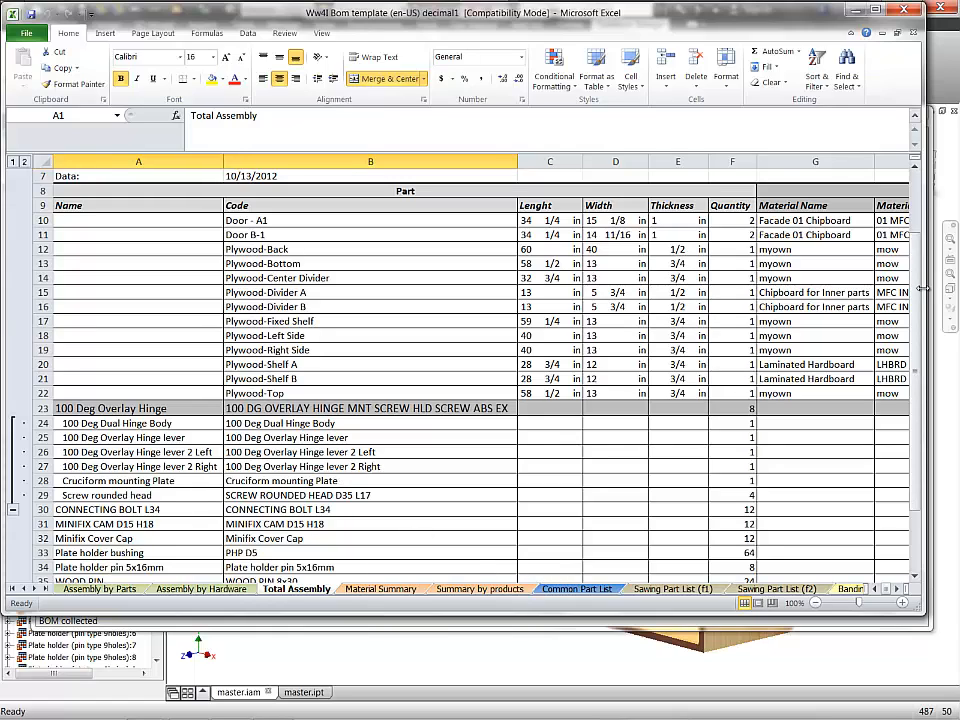
{"action": "left_click_drag", "start_coordinate": [924, 289], "coordinate": [957, 289]}
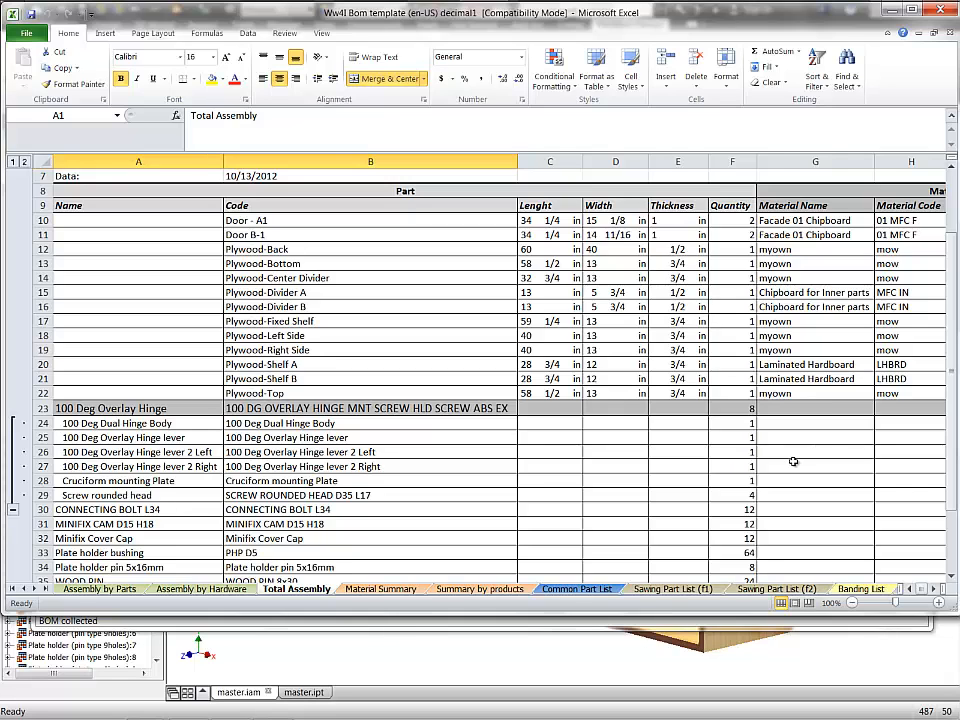
{"action": "scroll", "coordinate": [793, 461], "scroll_direction": "down", "scroll_amount": 1}
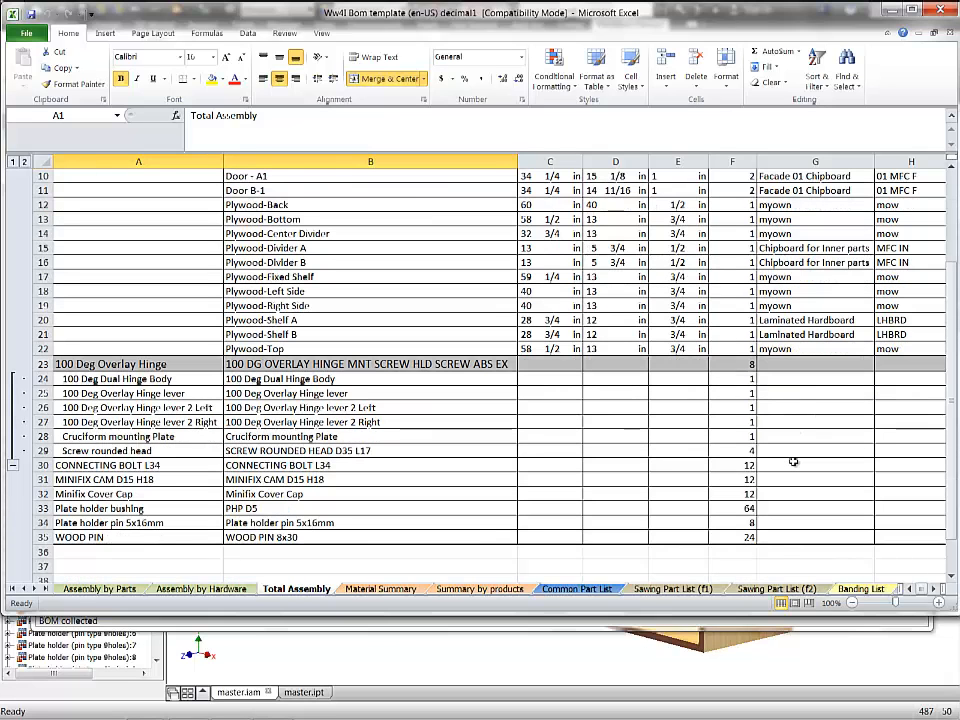
Step: Review the boards, profiles, bands and purchased products in the Material Summary sheet
{"action": "left_click", "coordinate": [398, 590]}
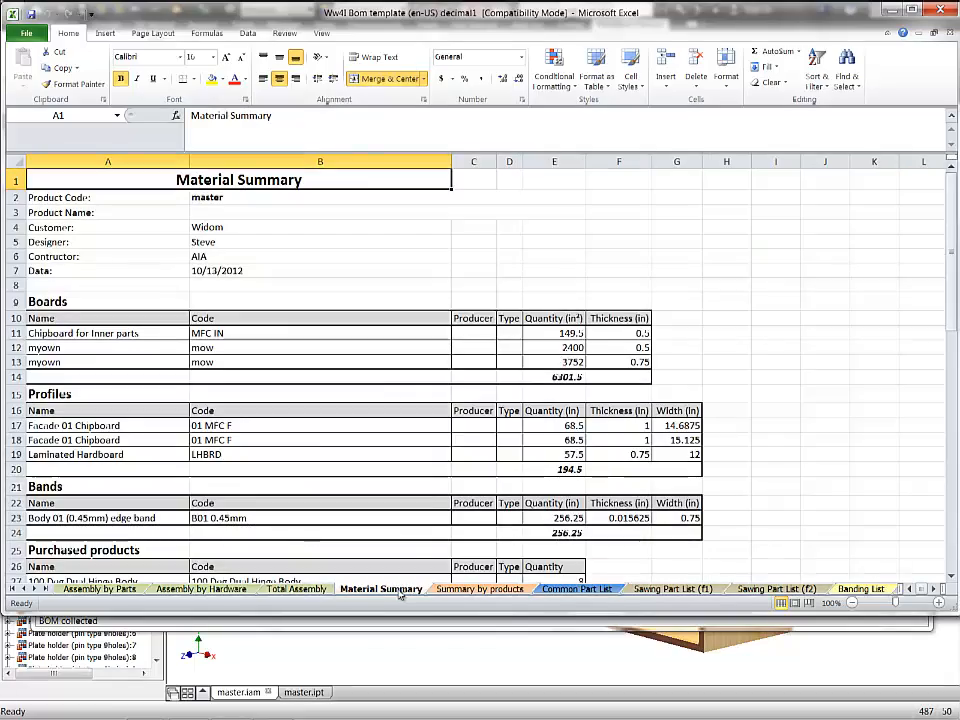
{"action": "scroll", "coordinate": [434, 505], "scroll_direction": "down", "scroll_amount": 1}
{"action": "scroll", "coordinate": [434, 505], "scroll_direction": "down", "scroll_amount": 3}
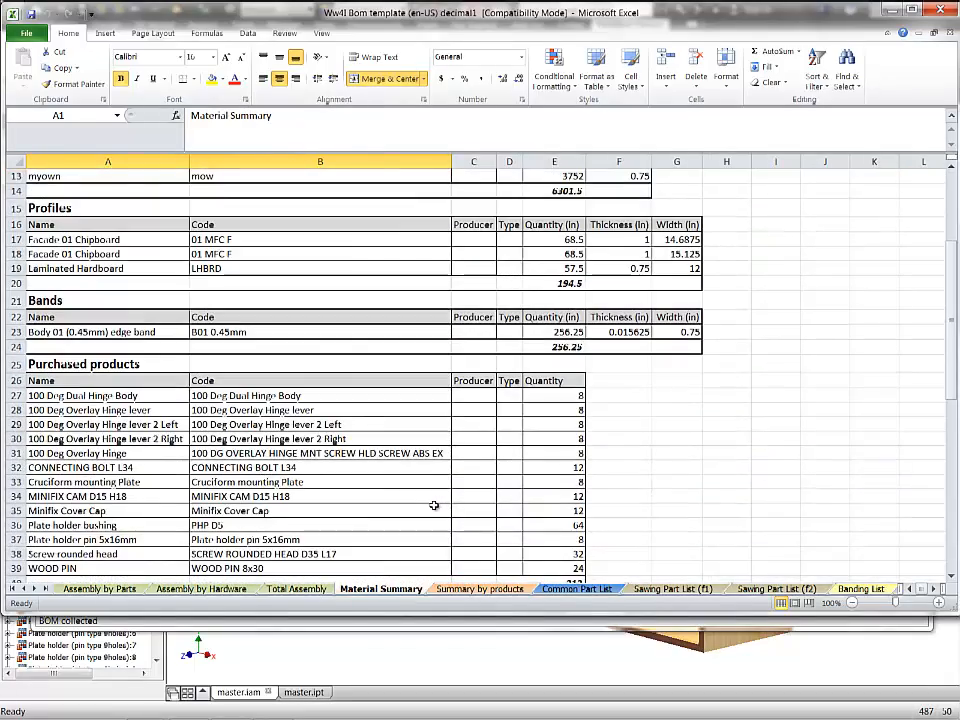
{"action": "scroll", "coordinate": [434, 505], "scroll_direction": "up", "scroll_amount": 1}
{"action": "scroll", "coordinate": [434, 505], "scroll_direction": "up", "scroll_amount": 3}
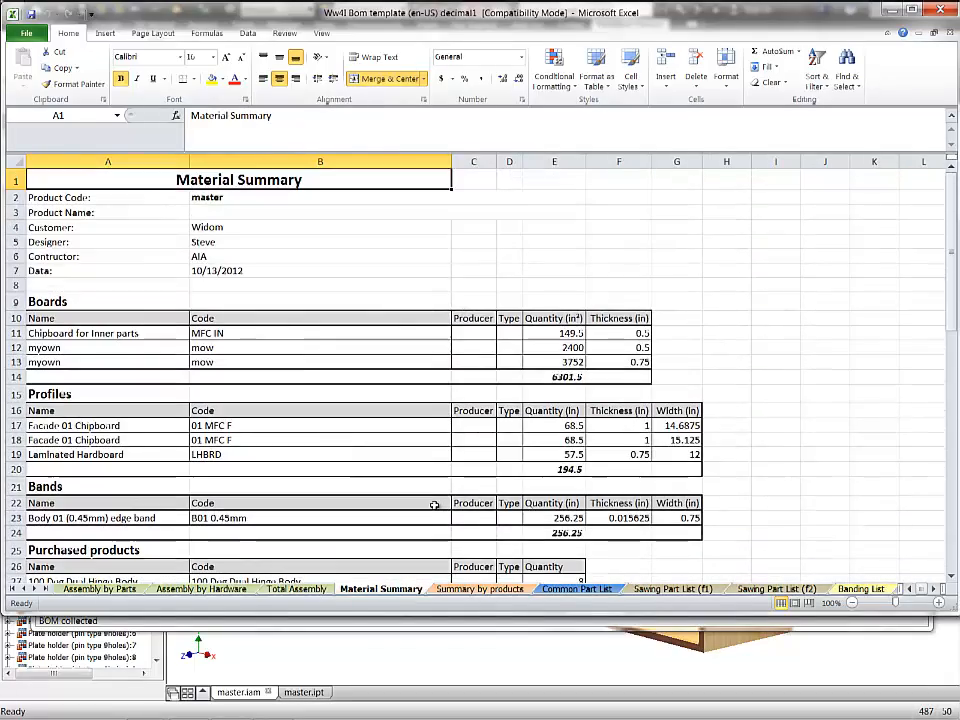
{"action": "scroll", "coordinate": [434, 505], "scroll_direction": "down", "scroll_amount": 1}
{"action": "scroll", "coordinate": [434, 505], "scroll_direction": "down", "scroll_amount": 4}
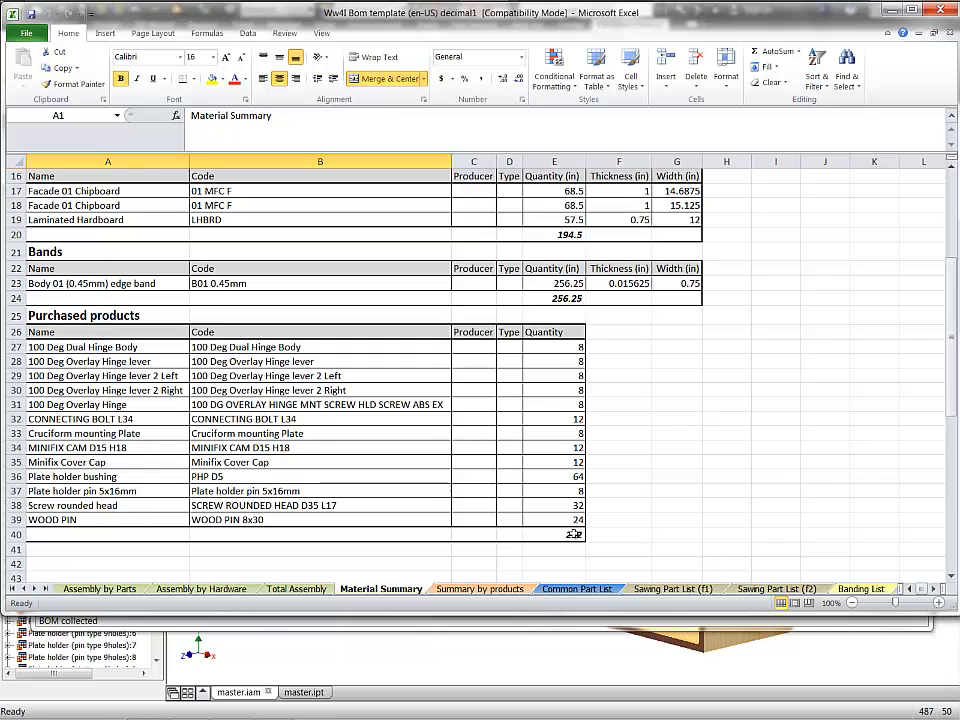
Step: Review the Summary by products, Common Part List and Sawing Part List (f1) sheets
{"action": "left_click", "coordinate": [506, 590]}
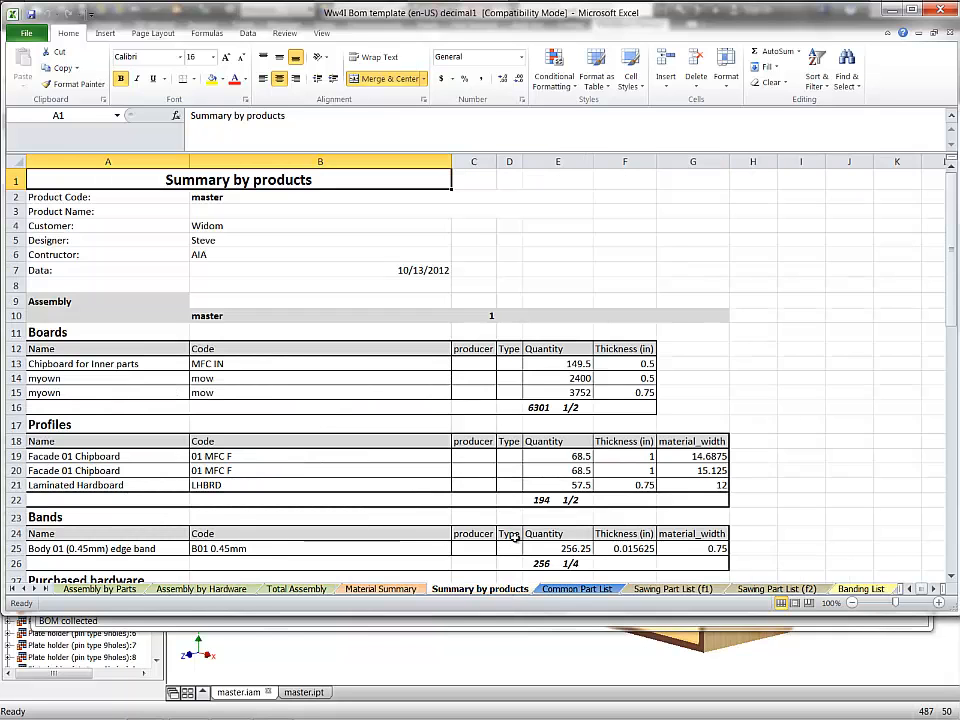
{"action": "scroll", "coordinate": [512, 535], "scroll_direction": "down", "scroll_amount": 5}
{"action": "scroll", "coordinate": [514, 537], "scroll_direction": "down", "scroll_amount": 1}
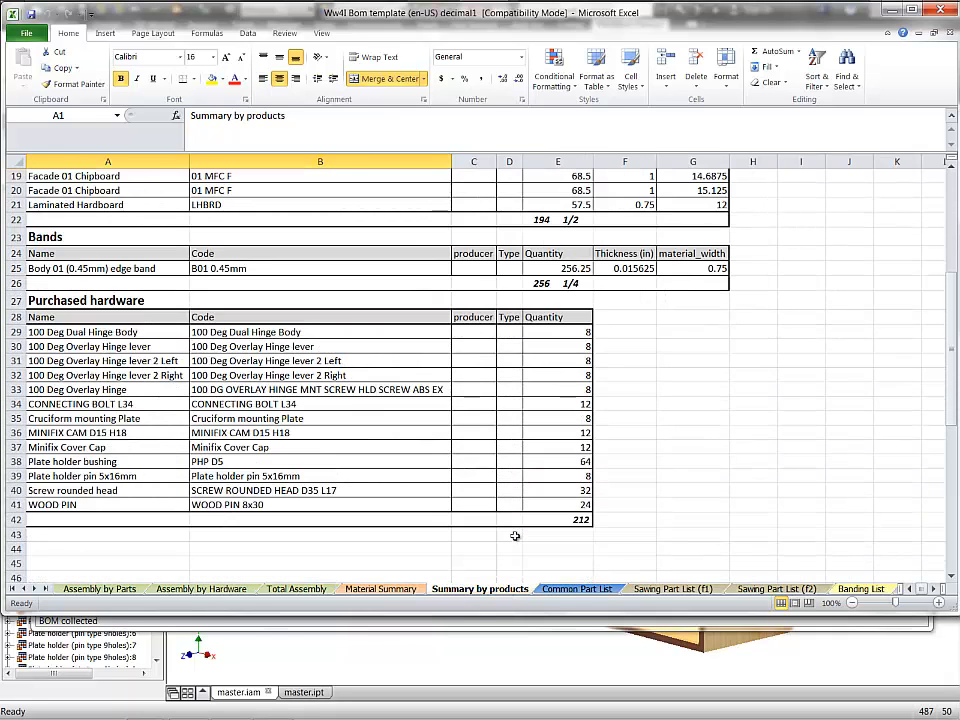
{"action": "left_click", "coordinate": [604, 589]}
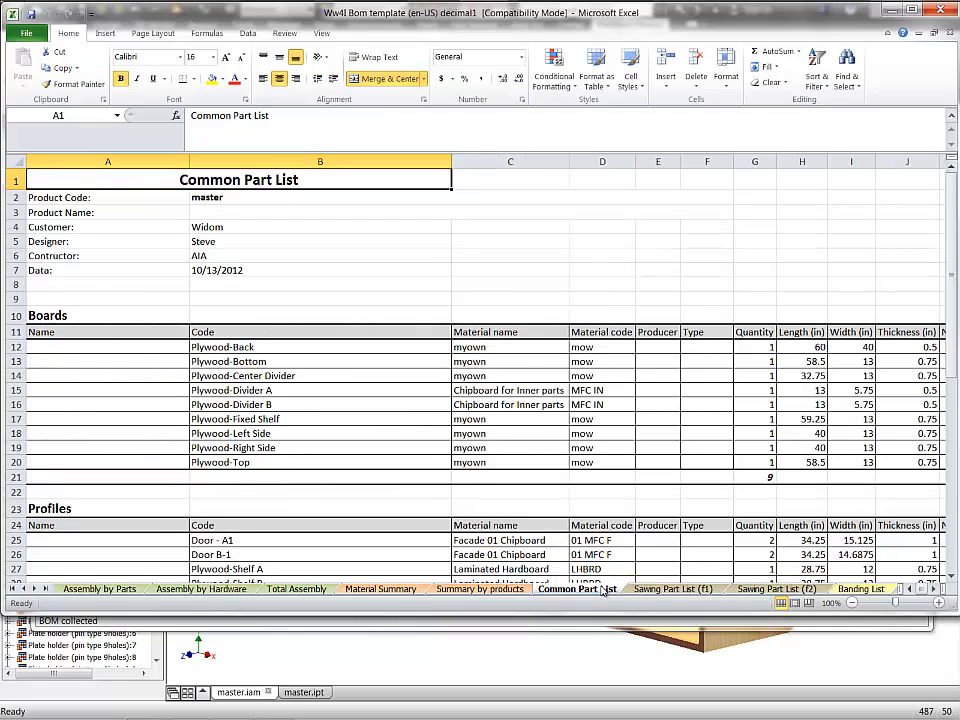
{"action": "scroll", "coordinate": [608, 507], "scroll_direction": "down", "scroll_amount": 3}
{"action": "scroll", "coordinate": [608, 507], "scroll_direction": "down", "scroll_amount": 4}
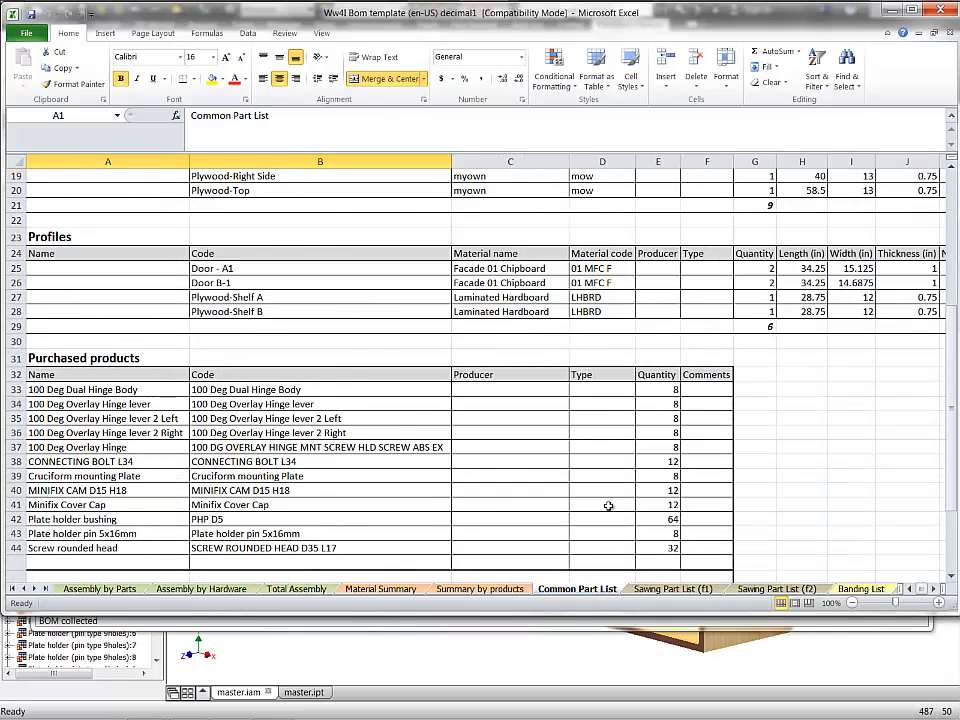
{"action": "left_click", "coordinate": [694, 591]}
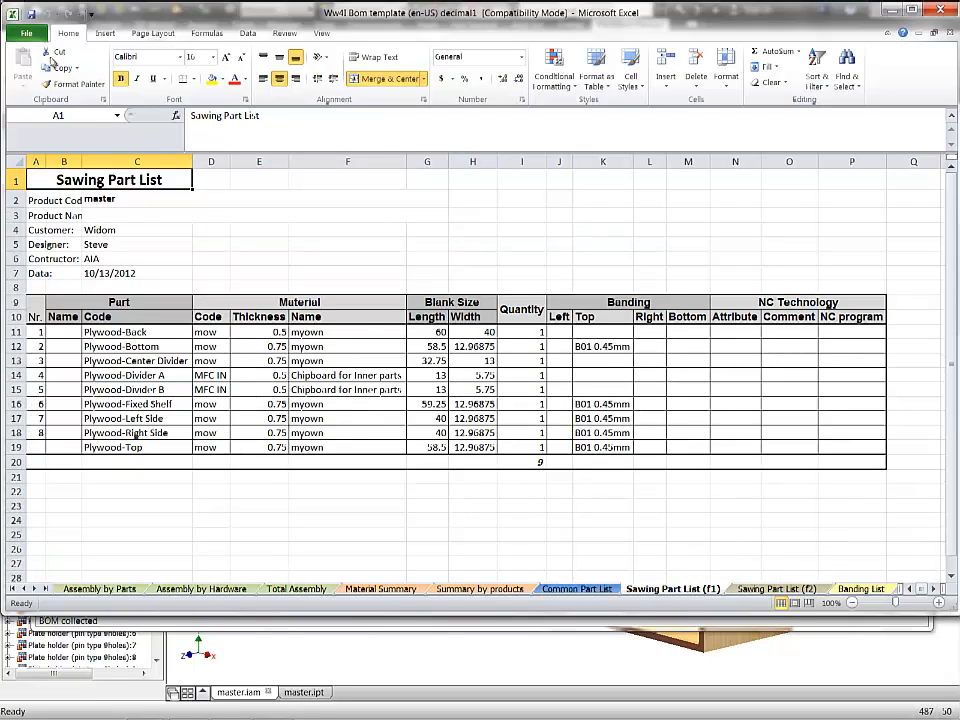
Step: Save the workbook as Ww4I Bom template (en-US) decimal1.xlsx in Documents, and close both Excel and the Woodwork BOM
{"action": "left_click", "coordinate": [27, 34]}
{"action": "left_click", "coordinate": [42, 59]}
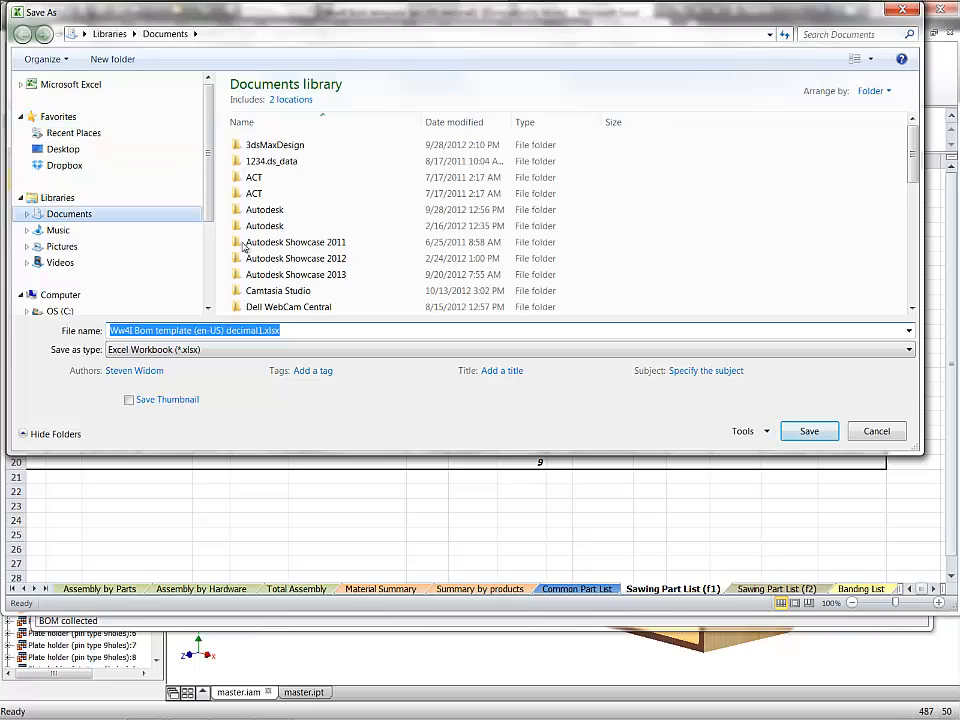
{"action": "left_click", "coordinate": [823, 432]}
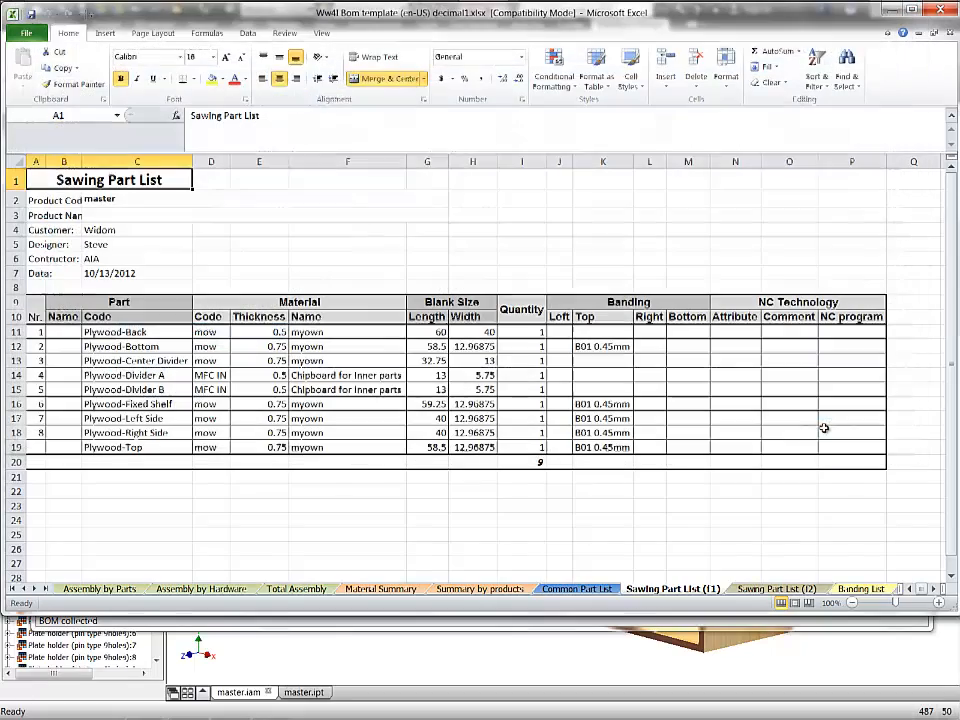
{"action": "left_click", "coordinate": [940, 10]}
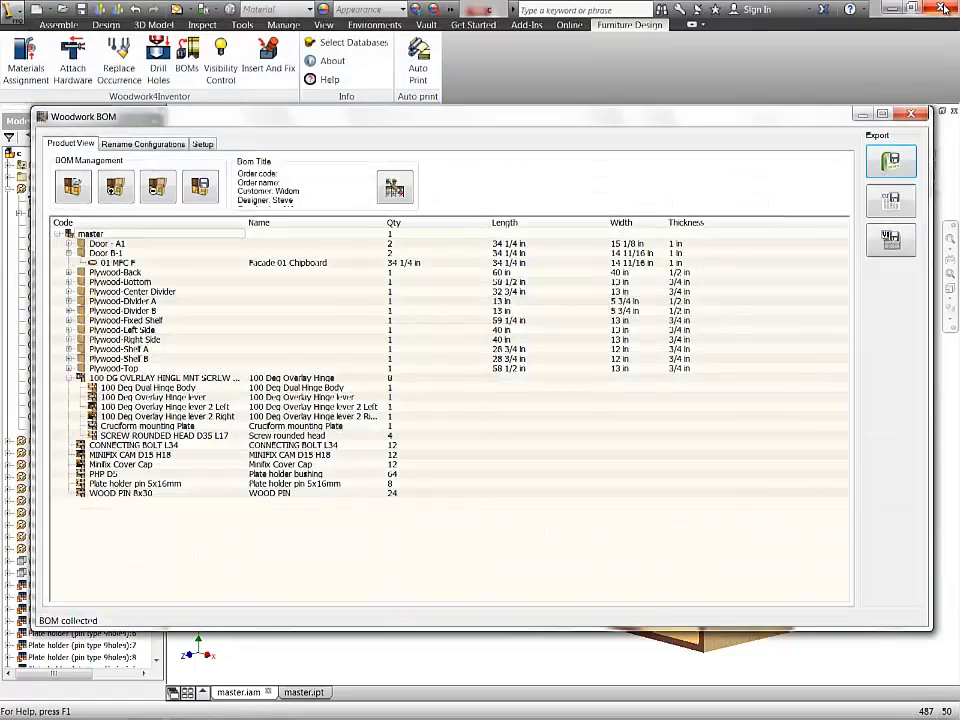
{"action": "left_click", "coordinate": [917, 116]}
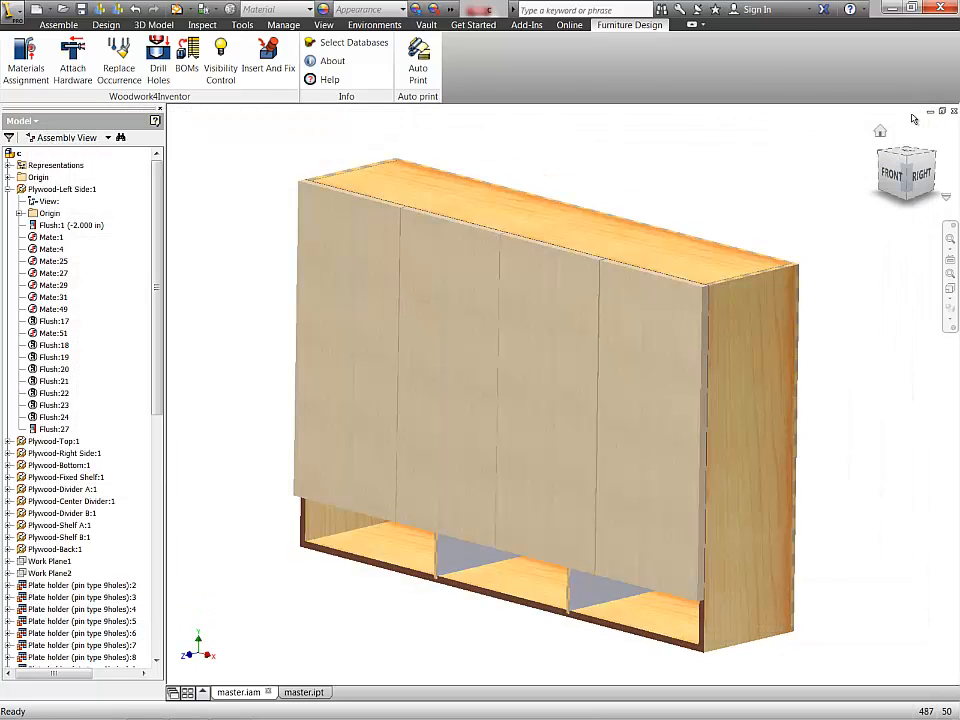